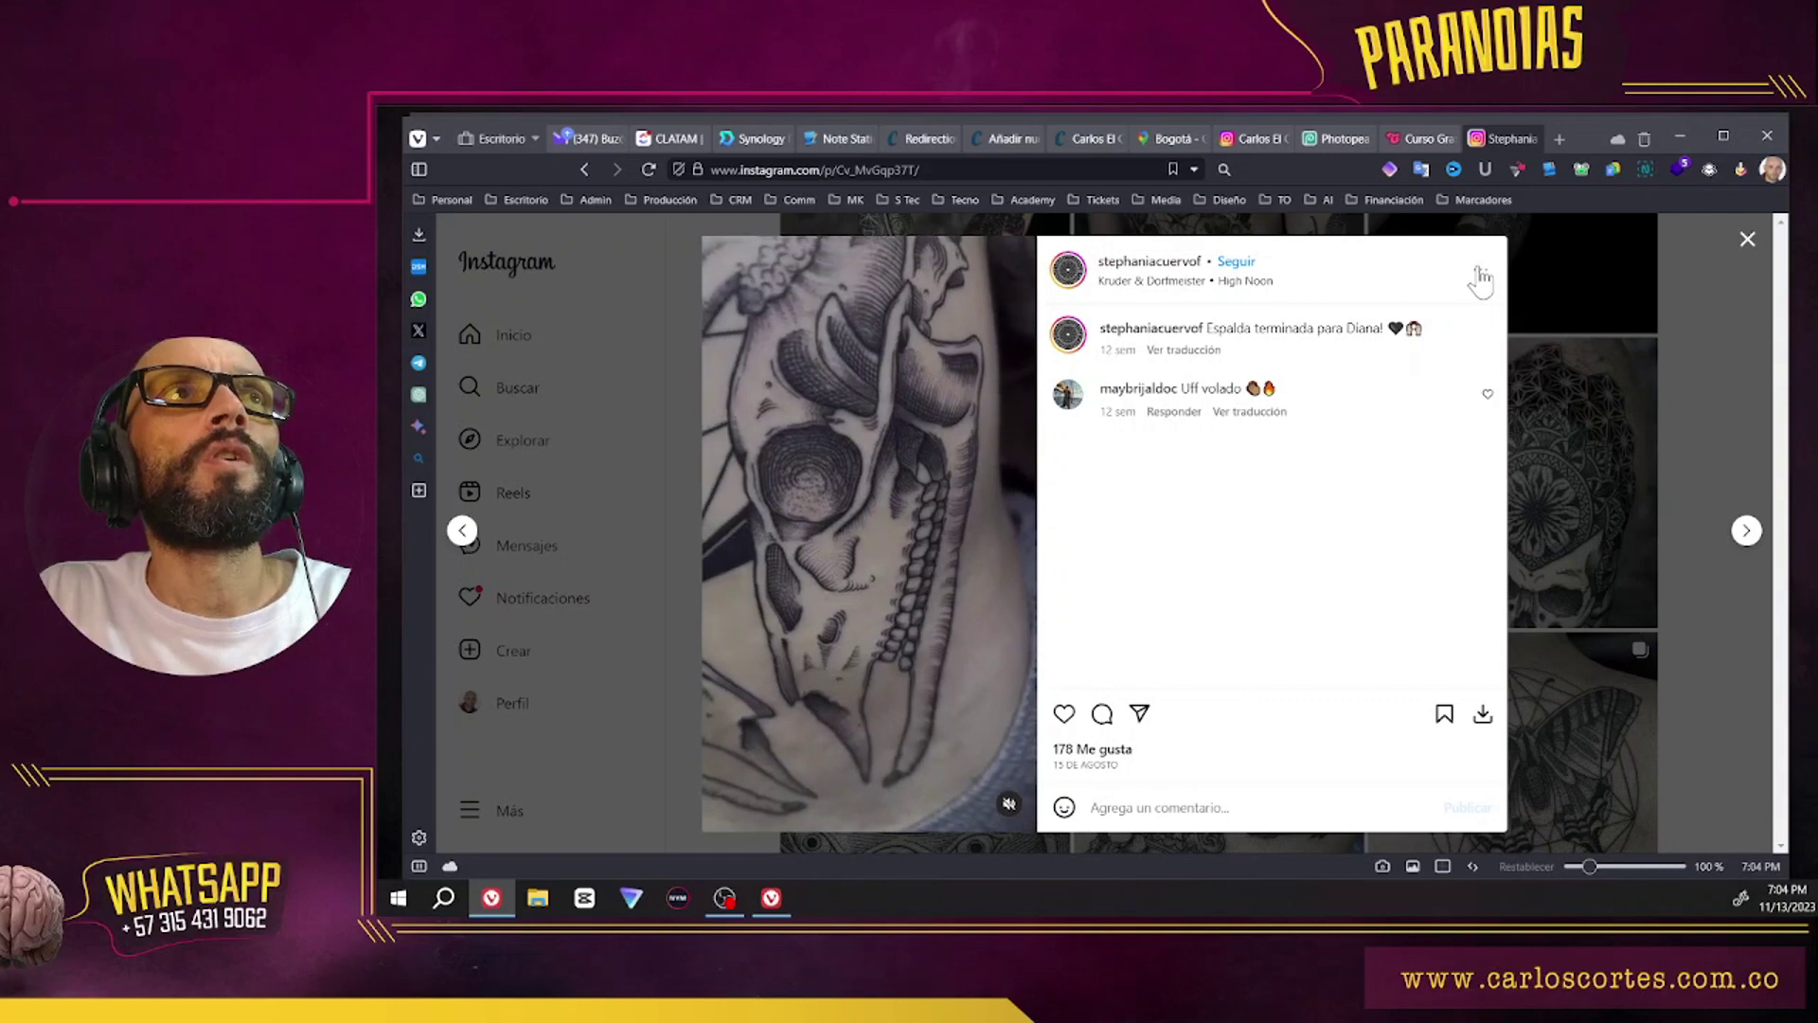
Step: Copy the embed code of the open Instagram post with its caption included, and return to the creative's WordPress editor
{"action": "left_click", "coordinate": [1480, 269]}
{"action": "left_click", "coordinate": [1120, 582]}
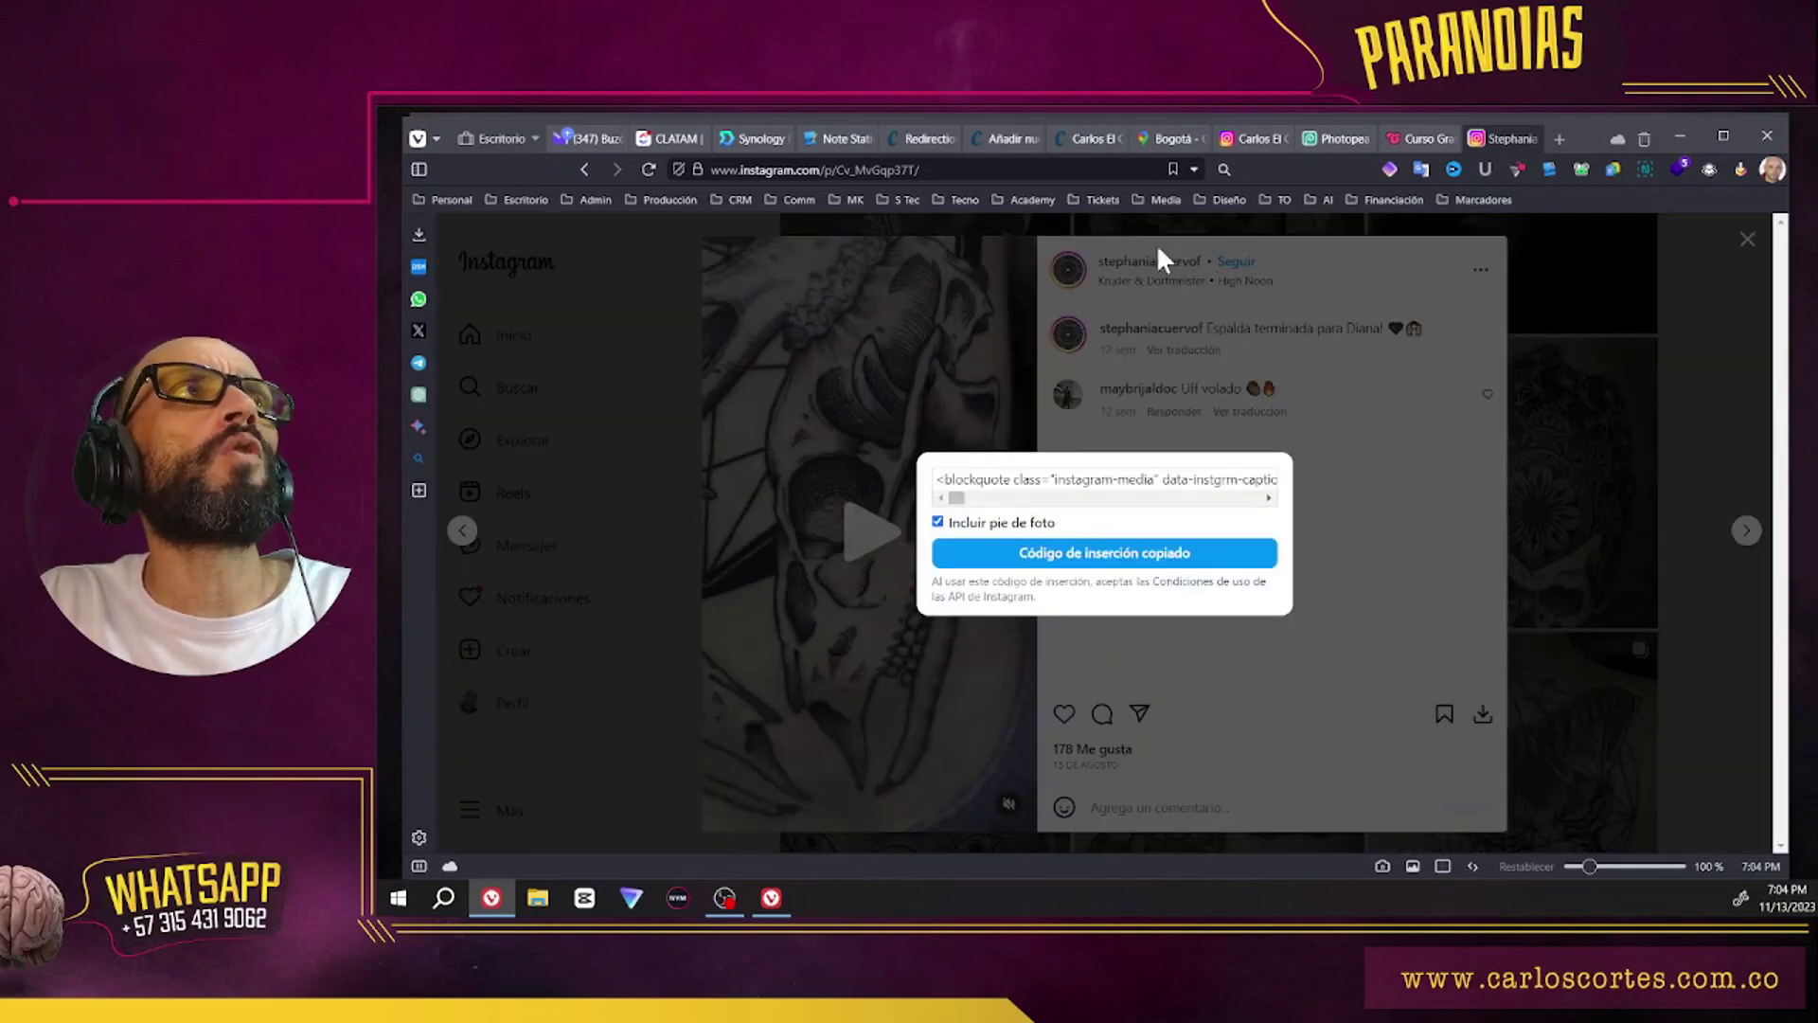
{"action": "left_click", "coordinate": [1001, 139]}
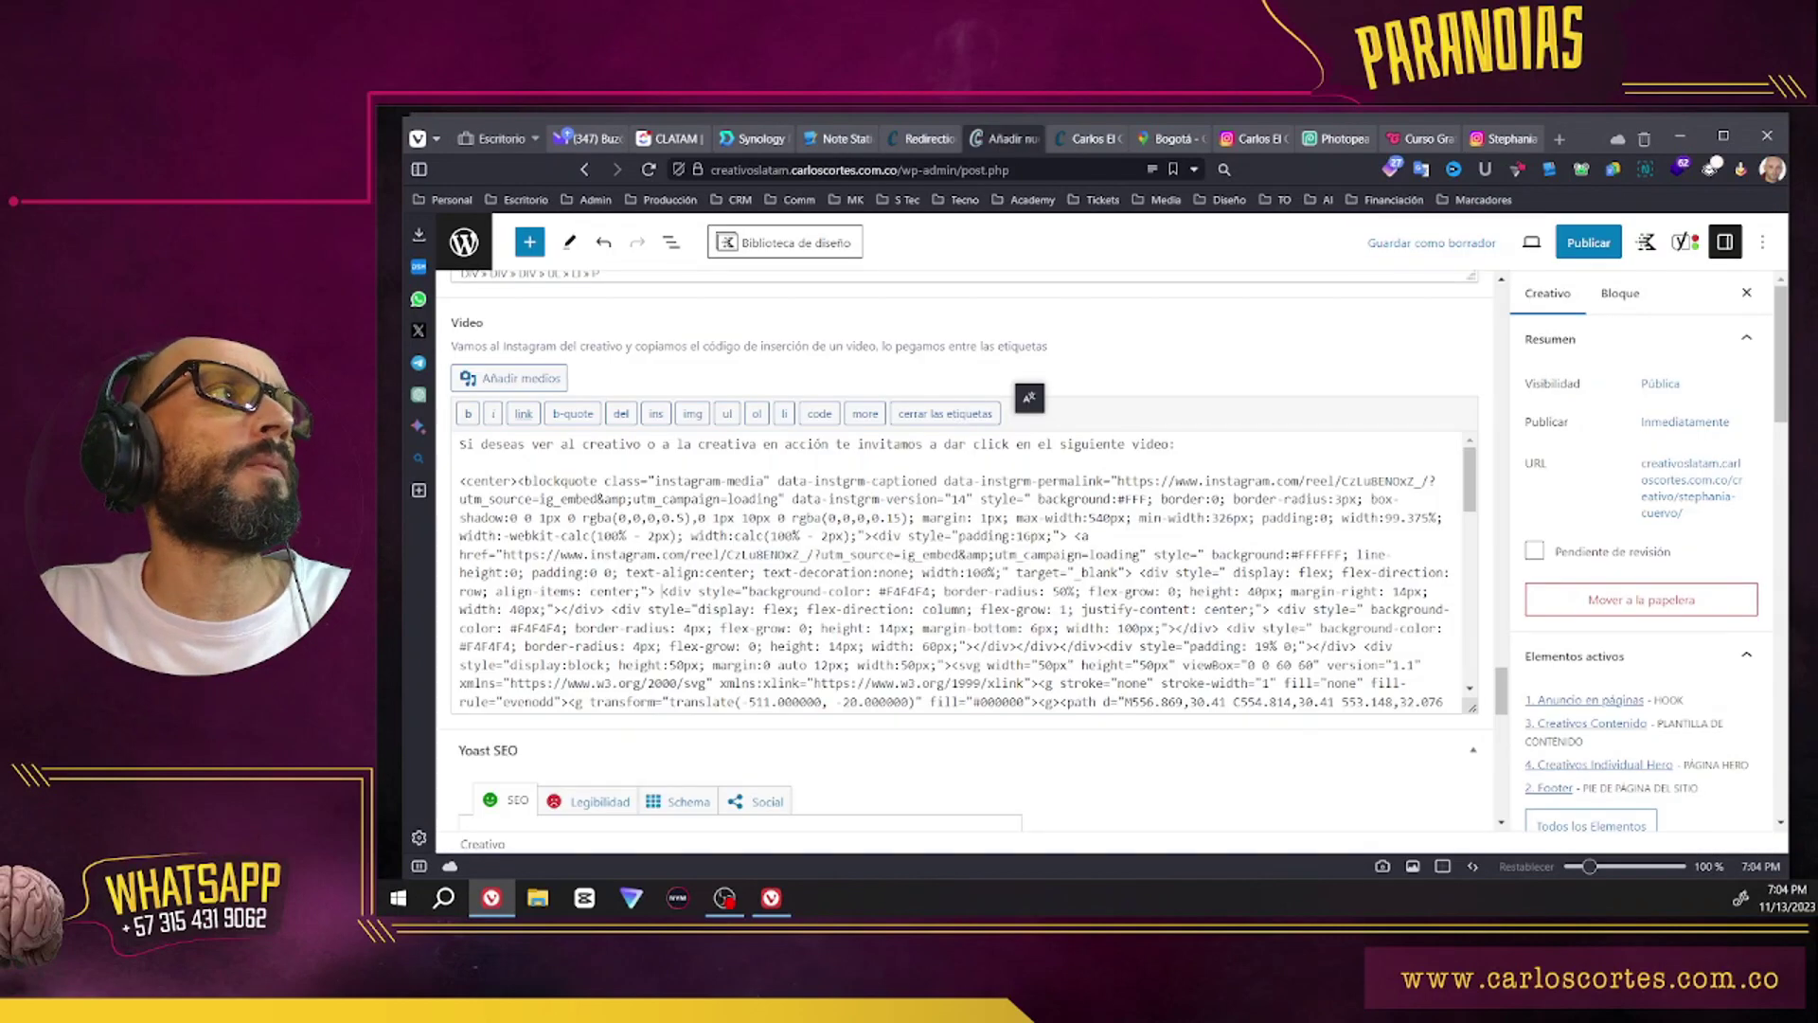
Step: Replace the old embed code between the center tags of the Video field with the copied code, and save the entry as a draft
{"action": "scroll", "coordinate": [516, 480], "scroll_direction": "down", "scroll_amount": 10}
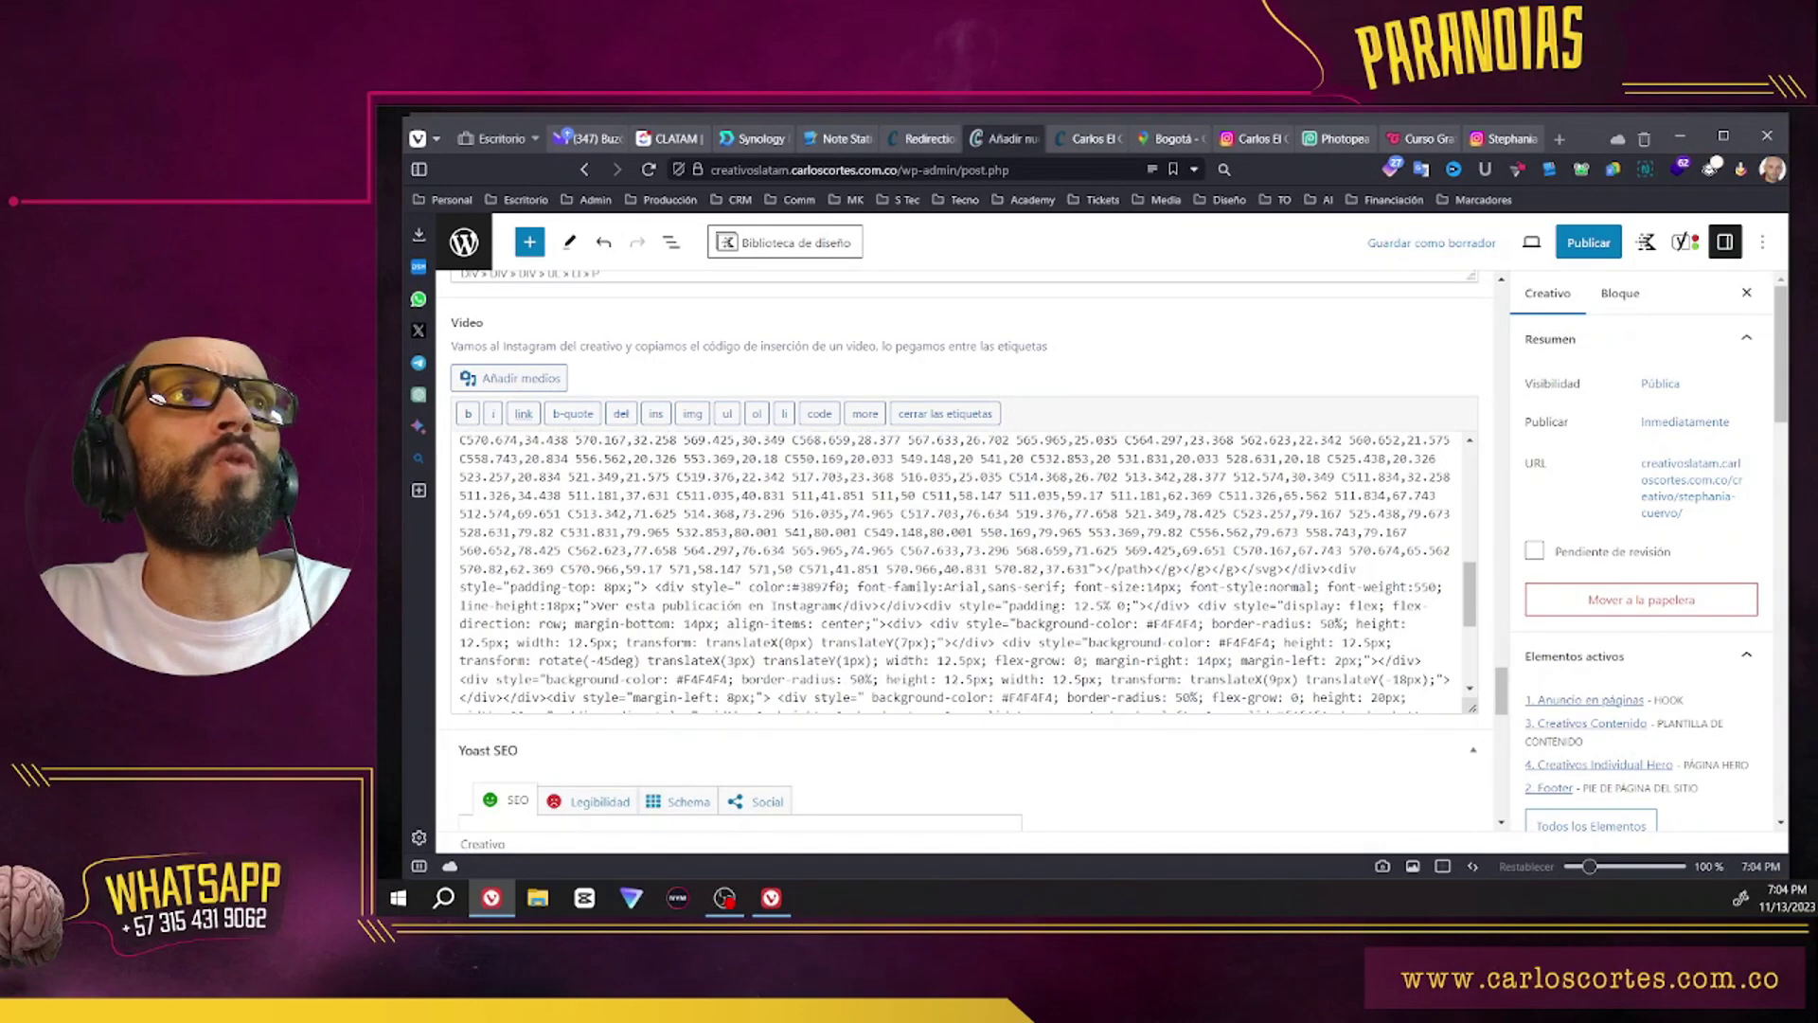
{"action": "left_click", "coordinate": [1212, 701], "text": "shift"}
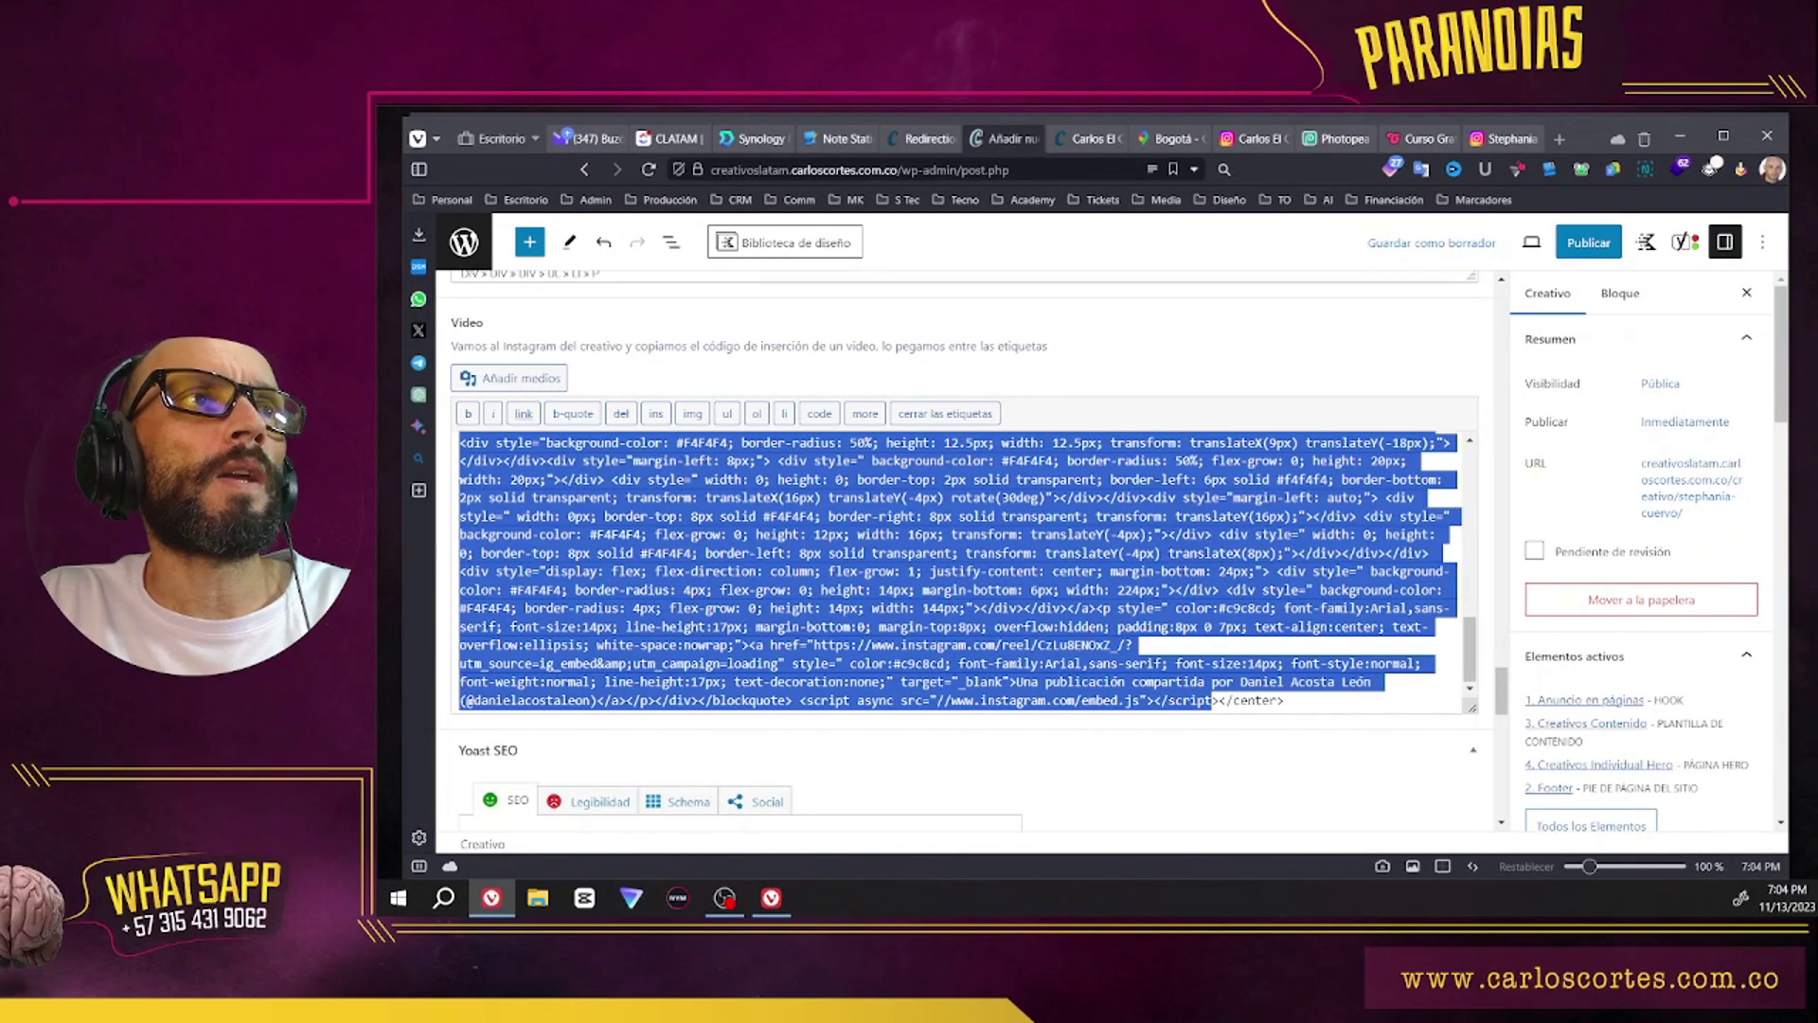
{"action": "key", "text": "BackSpace"}
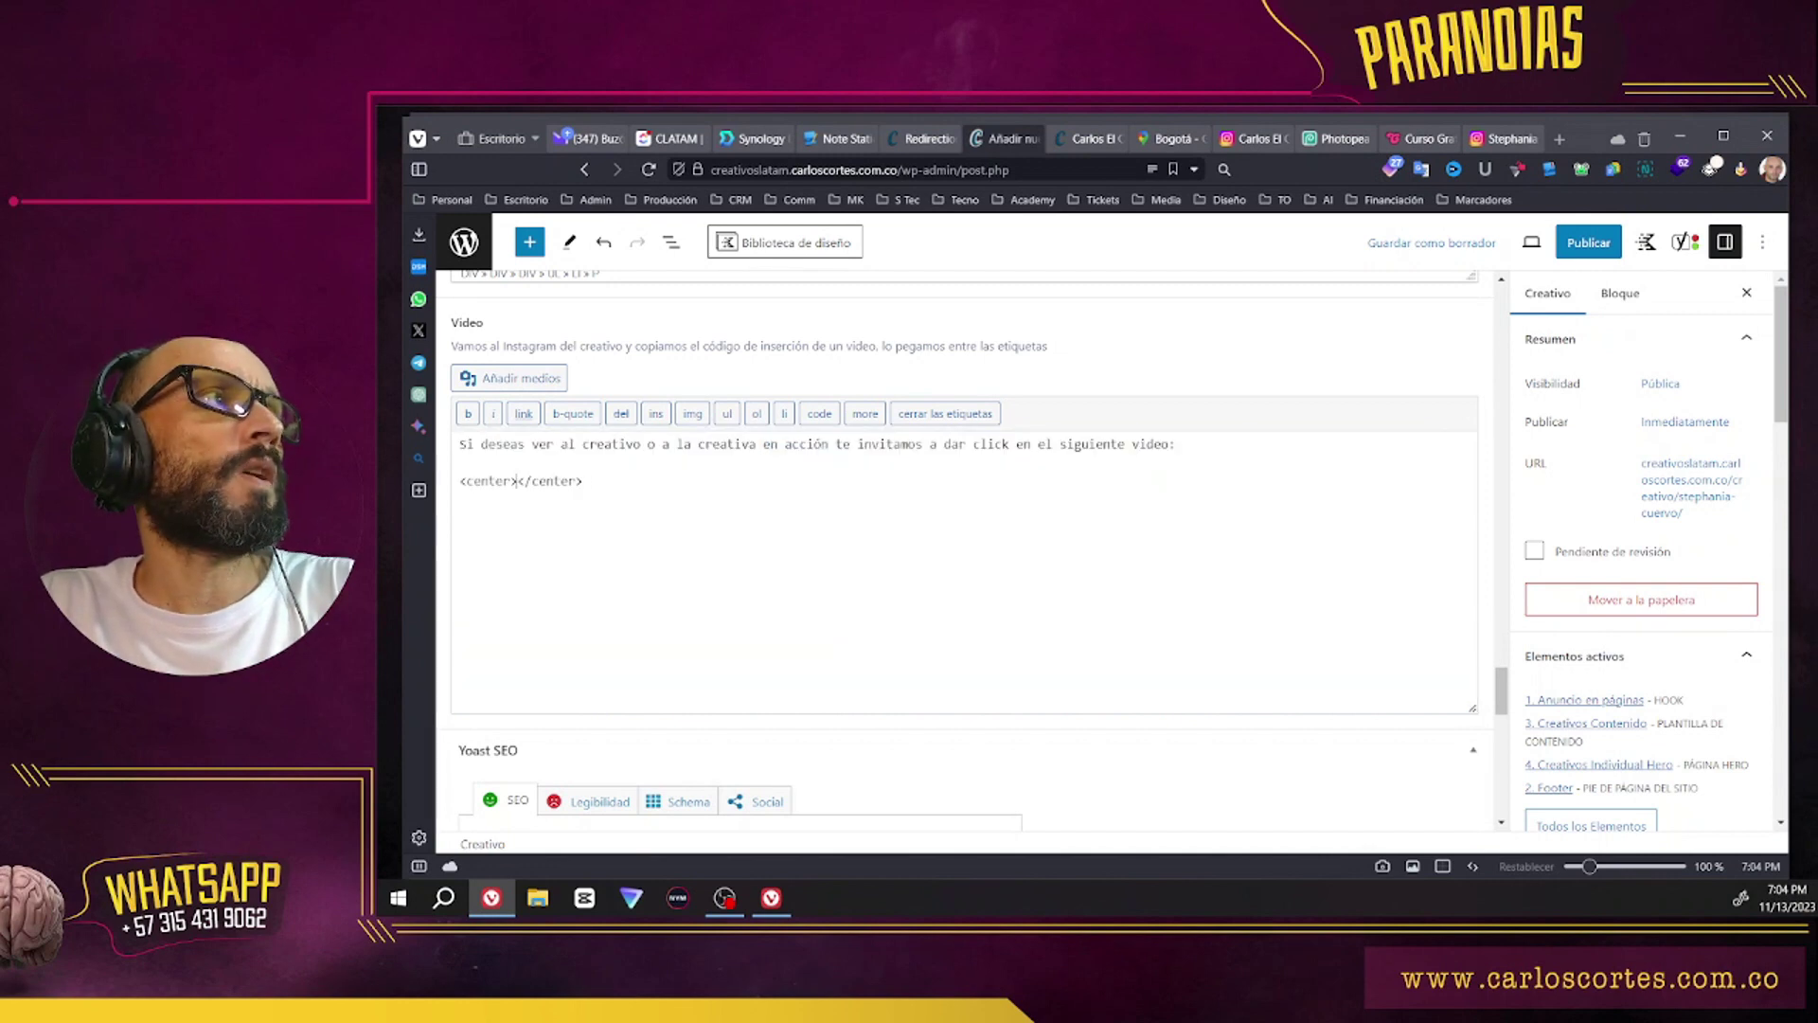
{"action": "key", "text": "ctrl+v"}
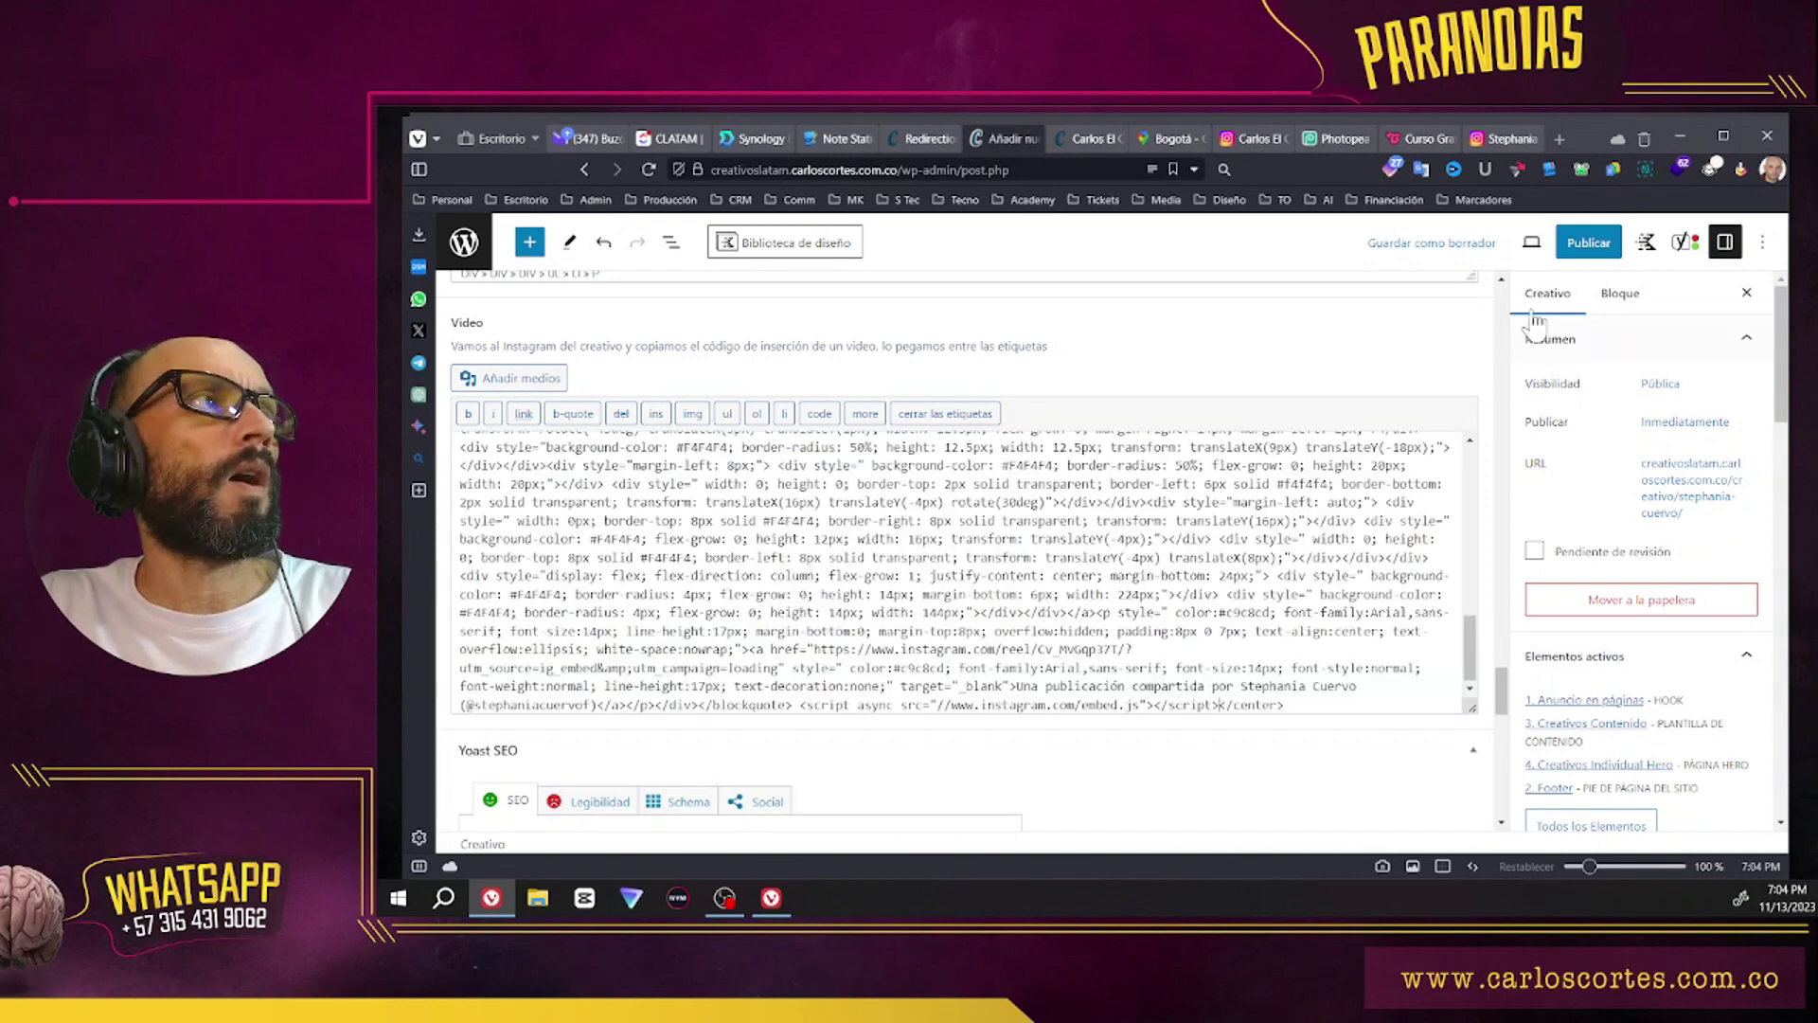
{"action": "left_click", "coordinate": [1471, 246]}
{"action": "left_click_drag", "start_coordinate": [1501, 680], "coordinate": [1500, 282]}
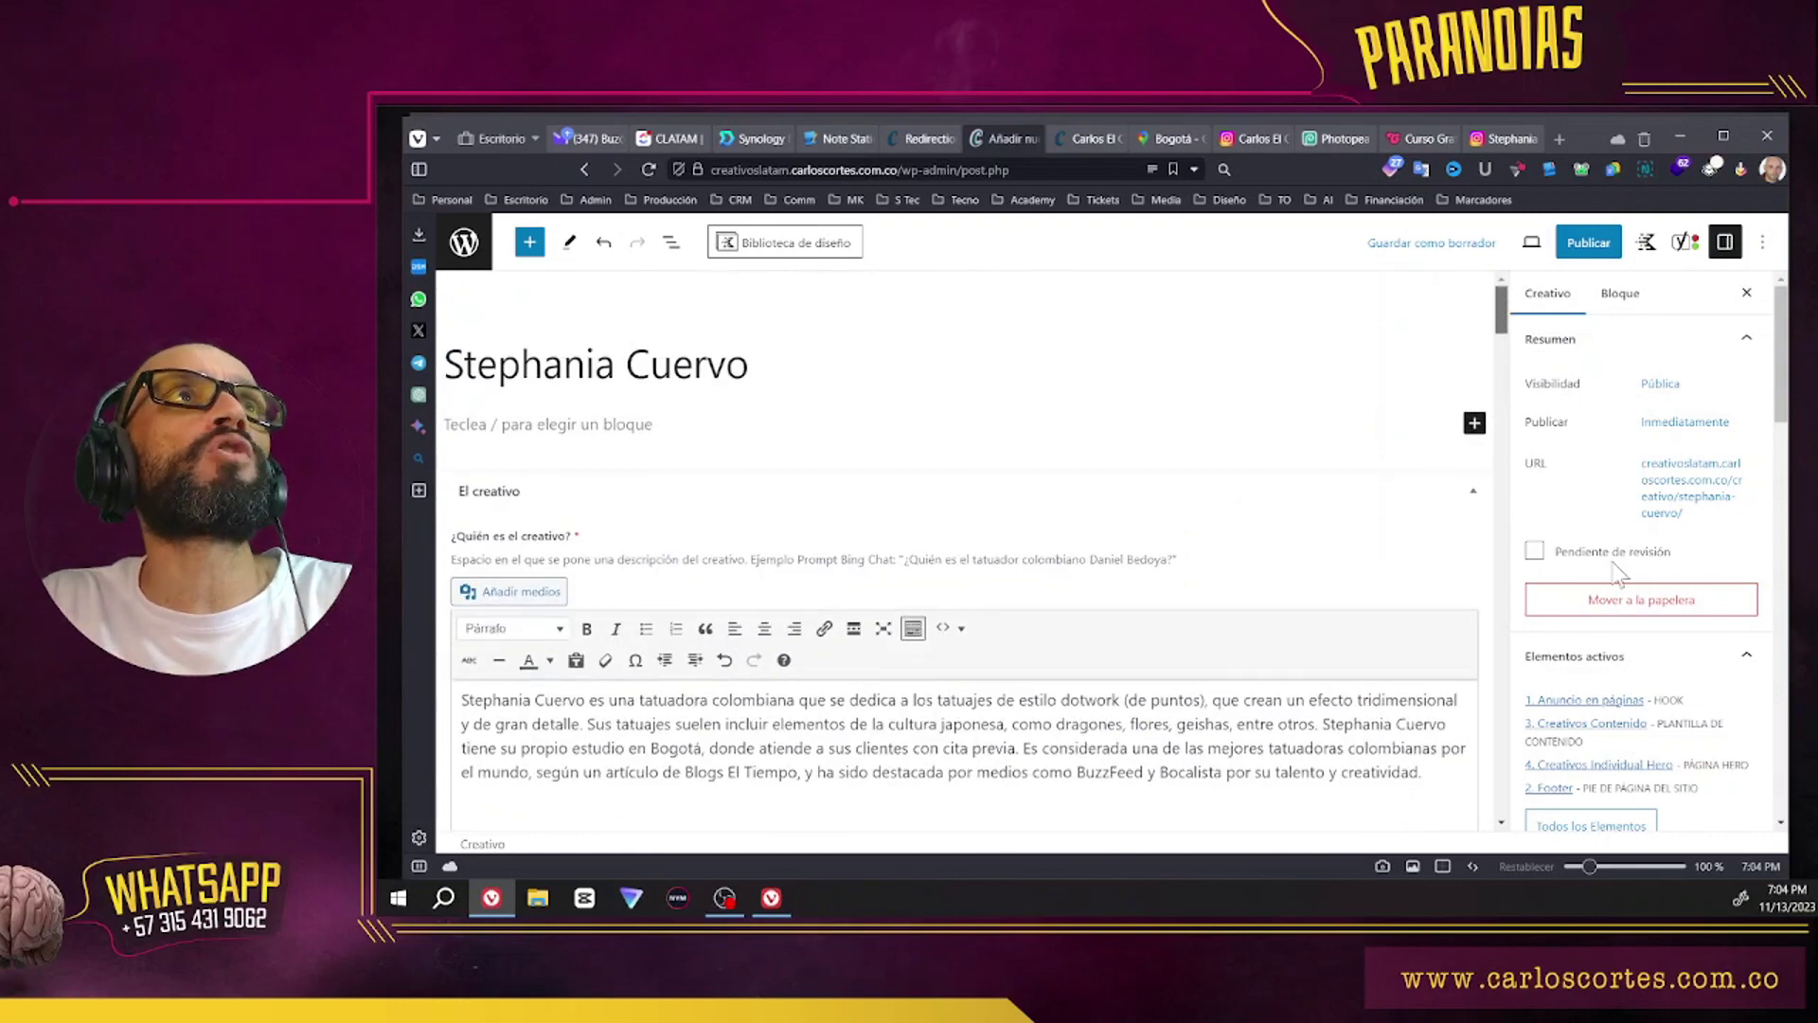
Step: Switch to Photopea, open the Headers Creativo template, and delete its three old tattoo image layers, keeping only the Background
{"action": "left_click", "coordinate": [1335, 139]}
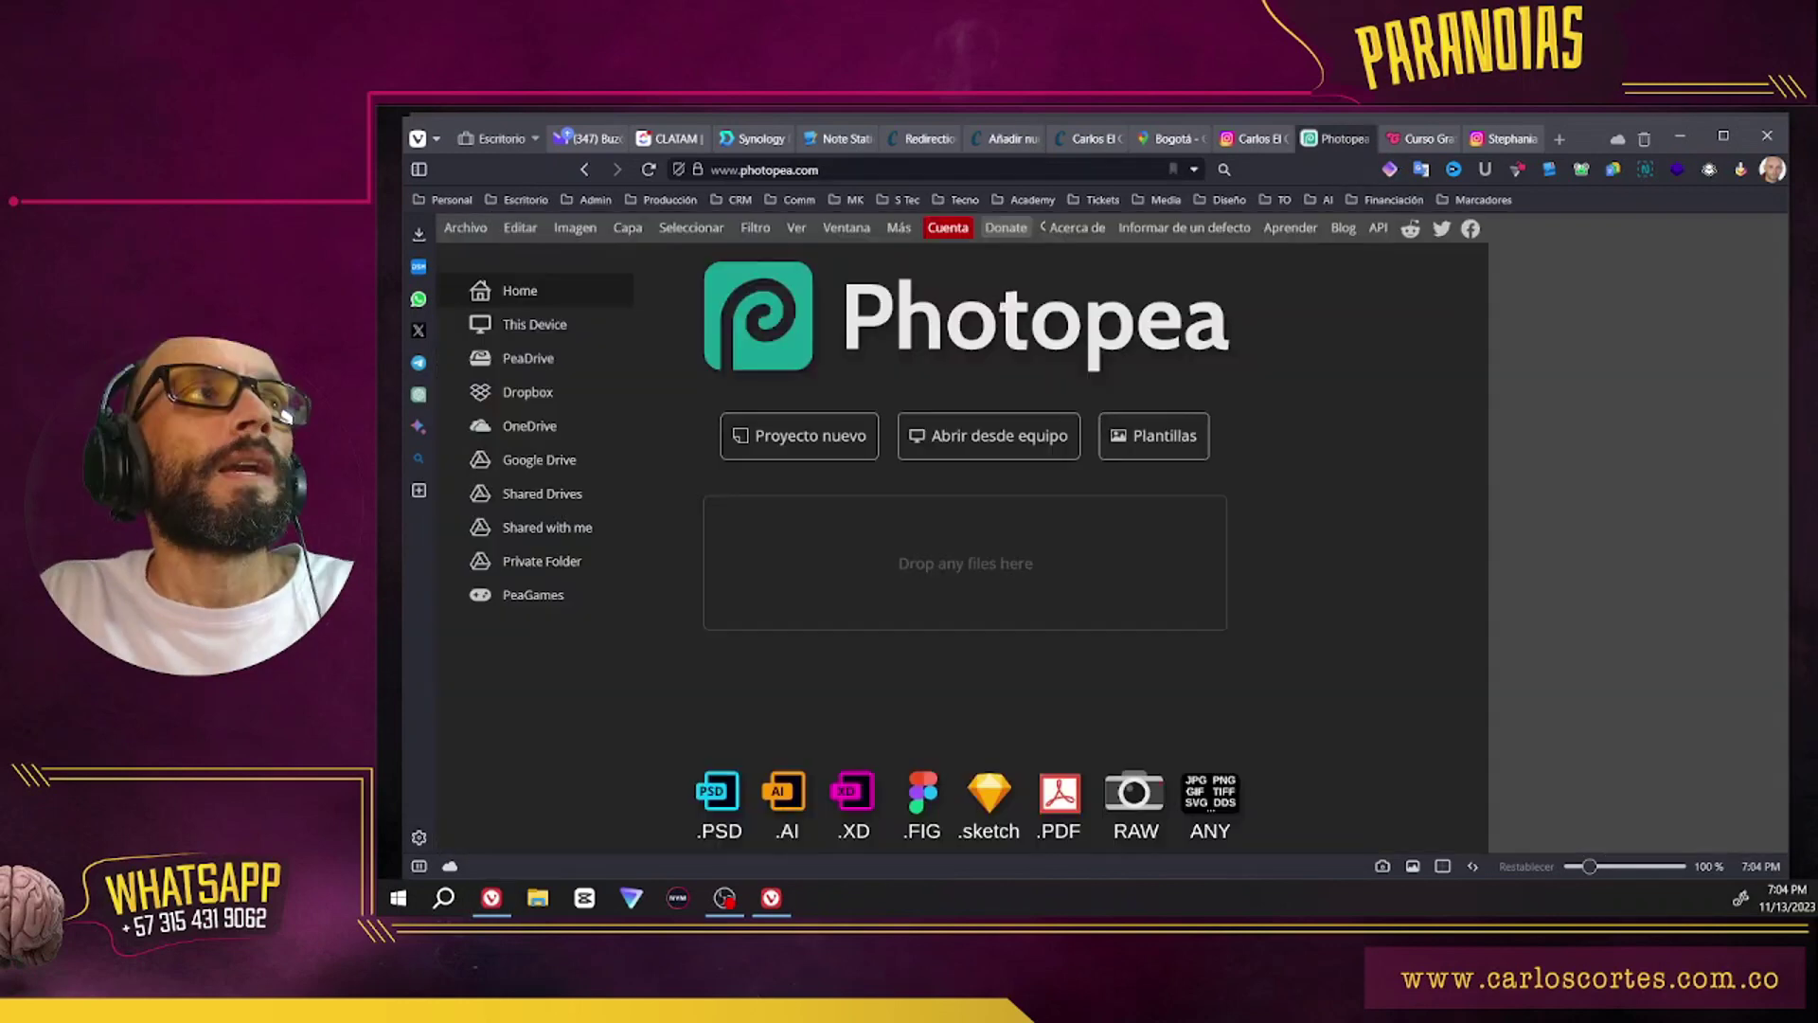
{"action": "left_click_drag", "start_coordinate": [1185, 530], "coordinate": [1061, 623]}
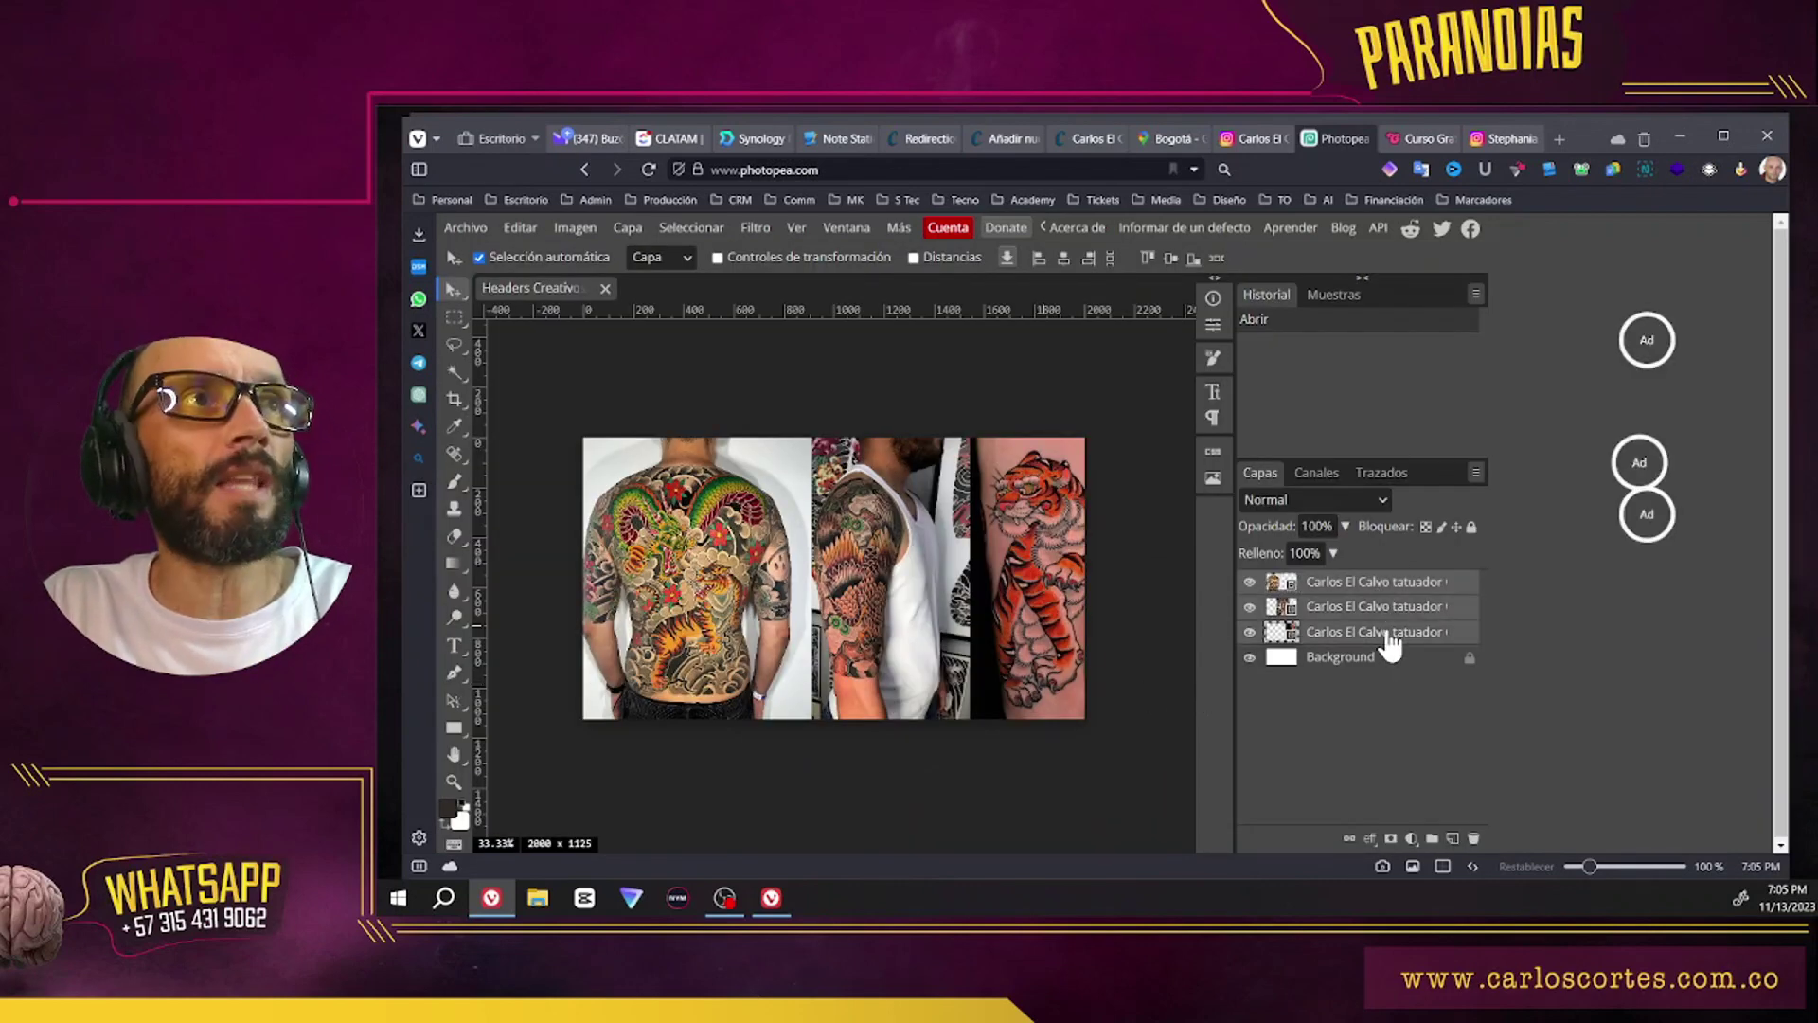
{"action": "key", "text": "Delete"}
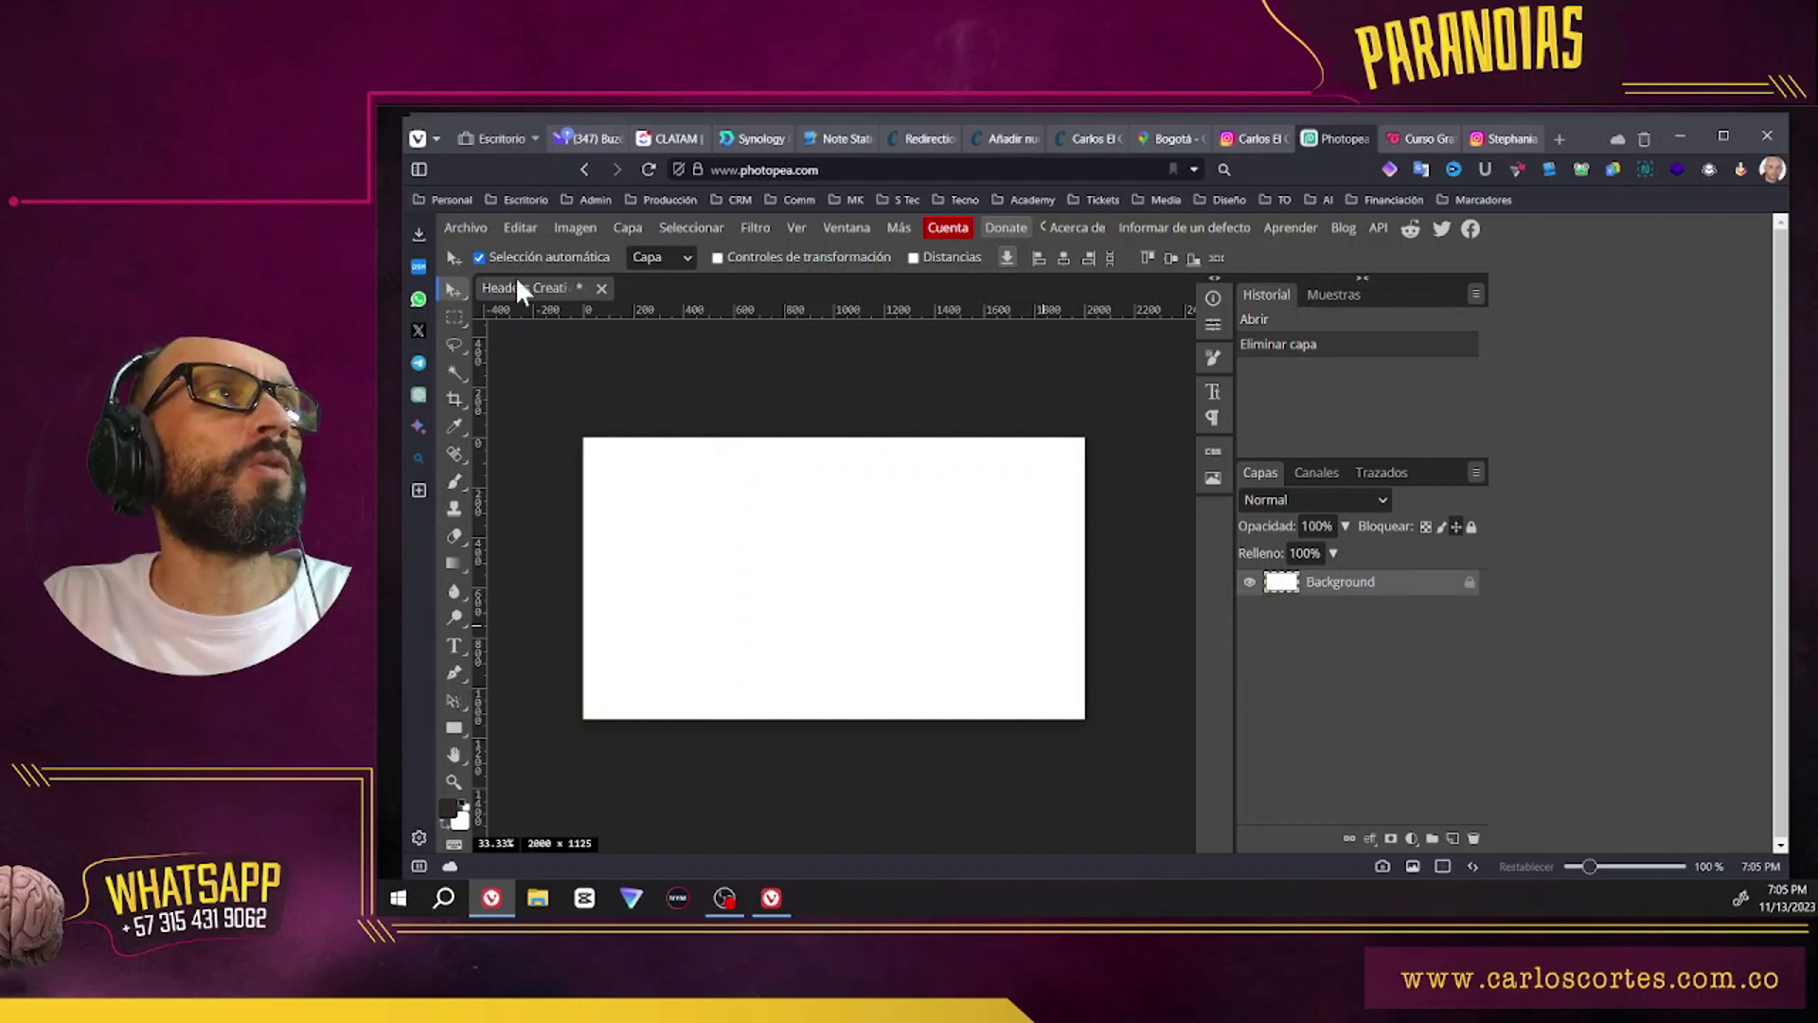
Step: Place the "Tatuadora colombiana" images 2, 3 and 4 from the Descargas folder into the header document
{"action": "left_click", "coordinate": [462, 233]}
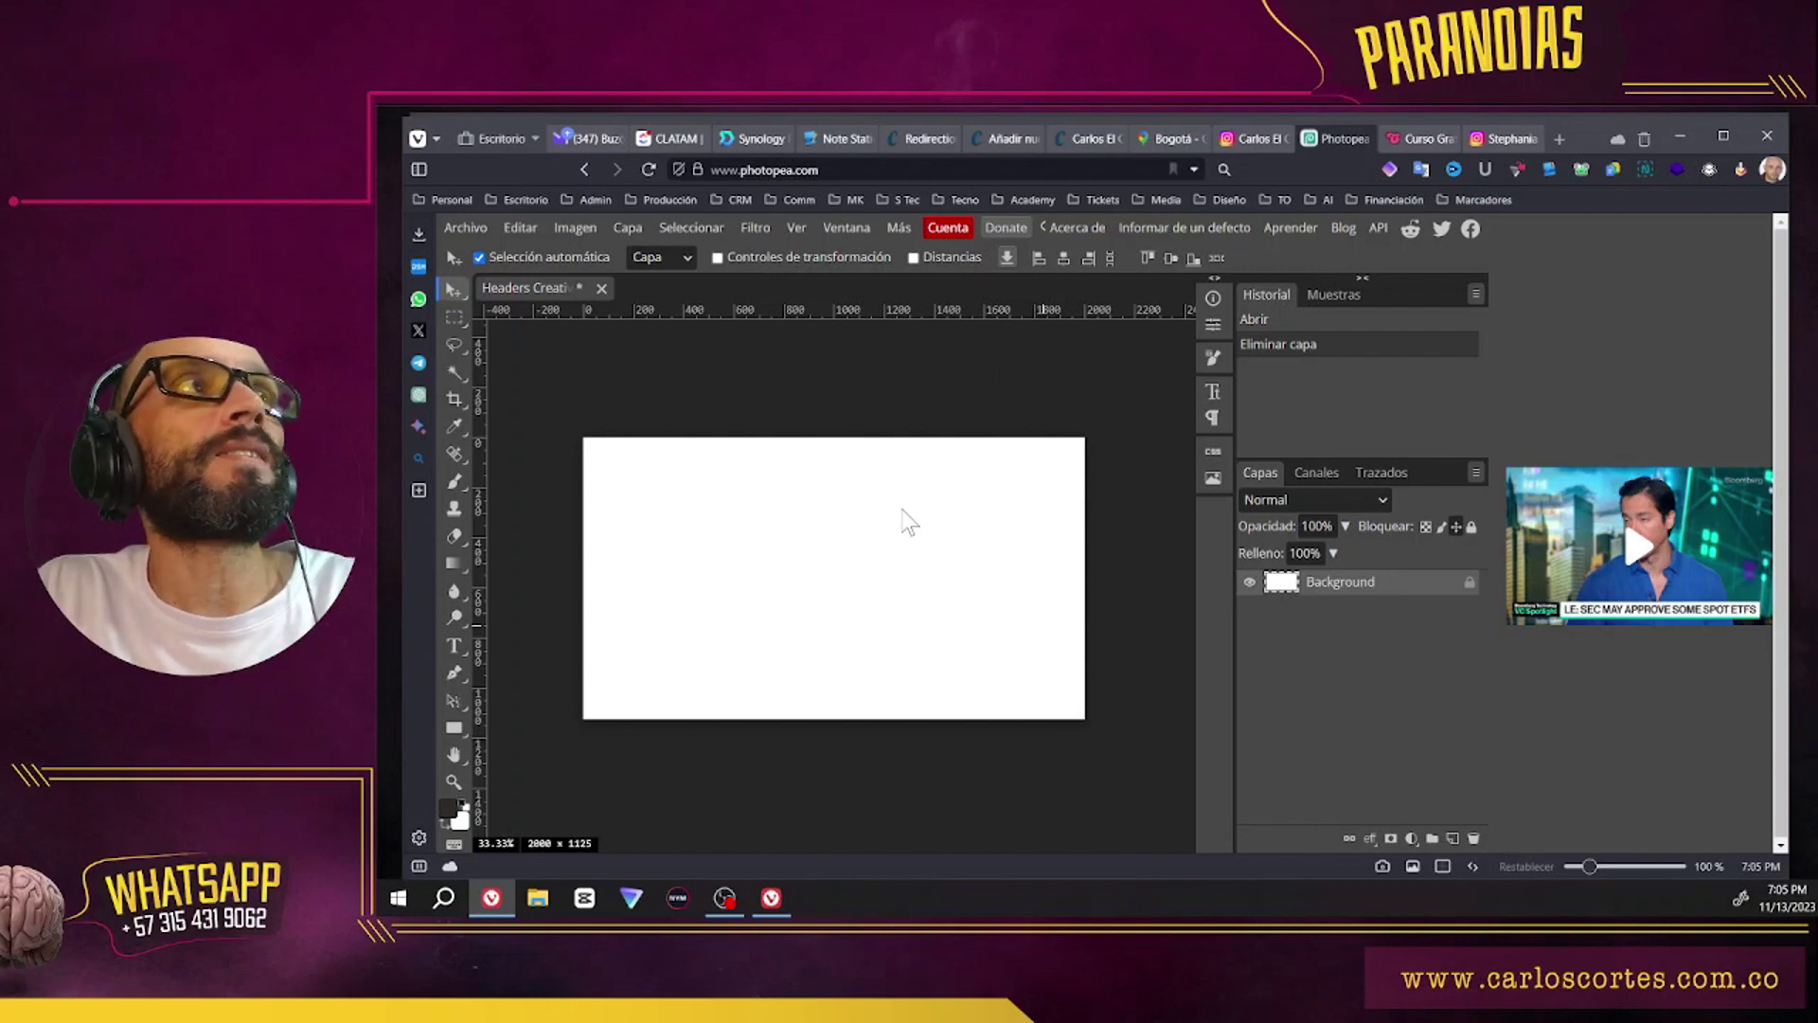
{"action": "key", "text": "ctrl+o"}
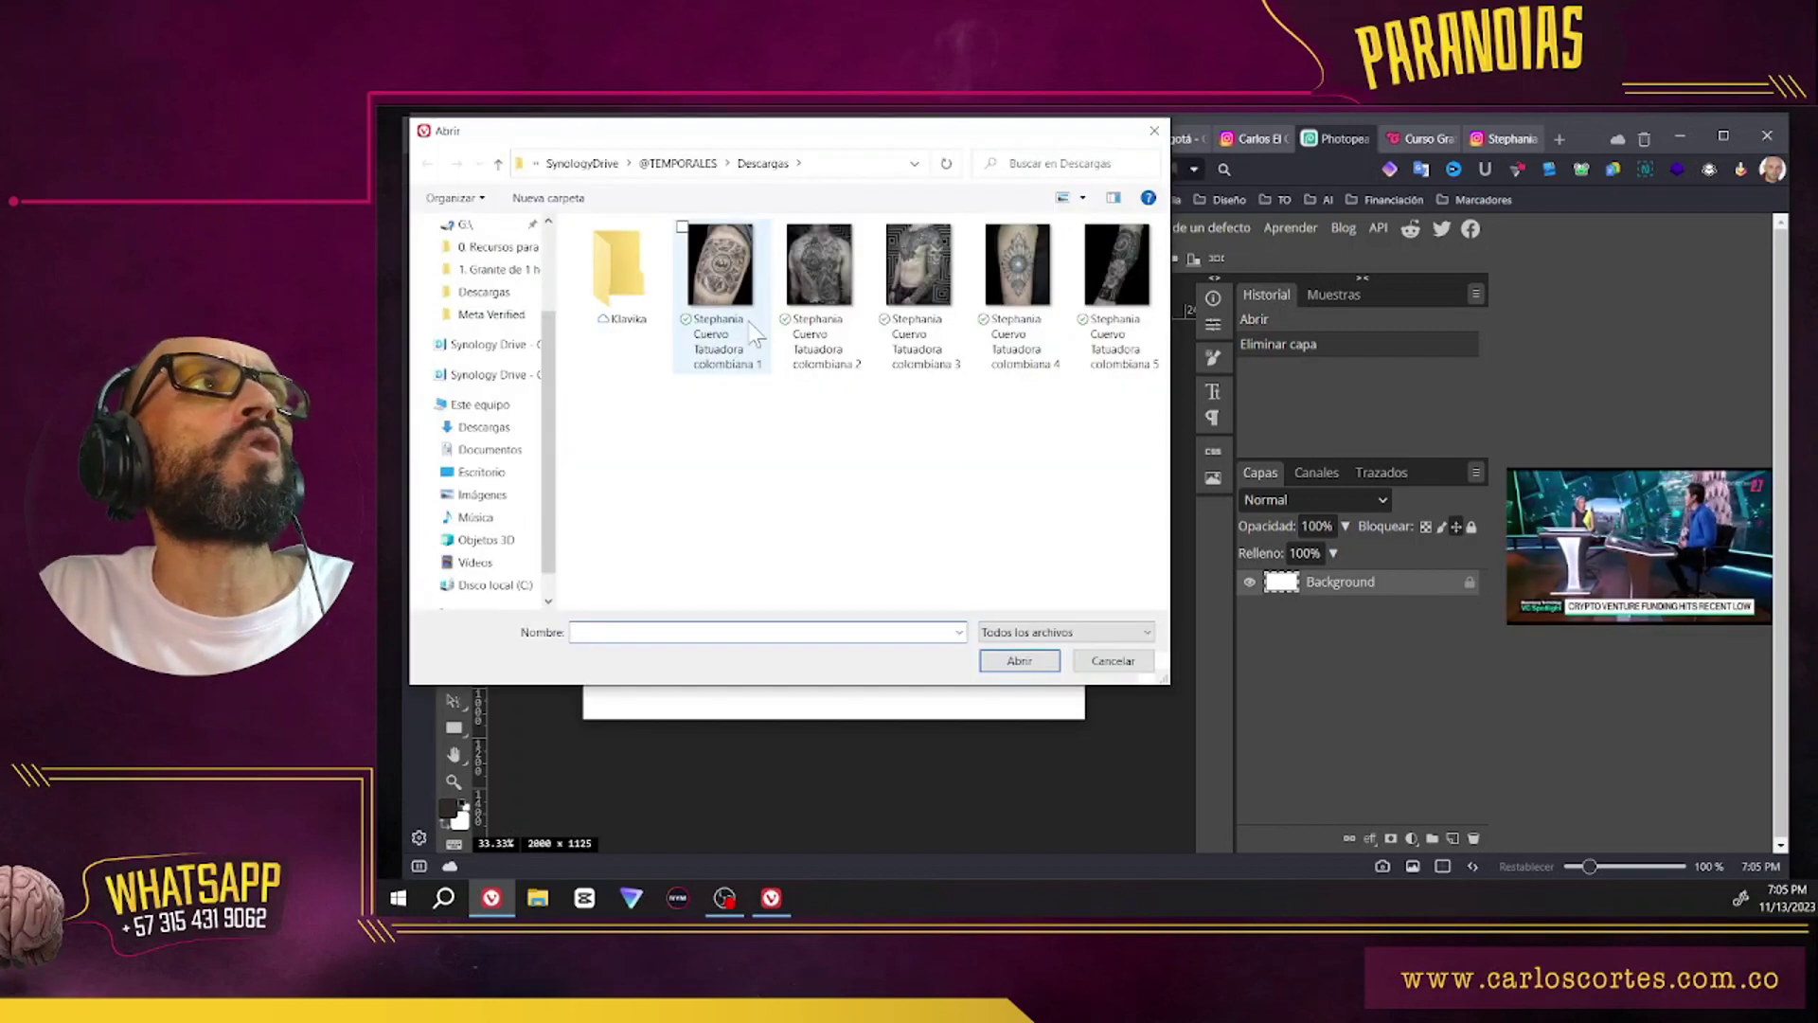
{"action": "left_click", "coordinate": [813, 269]}
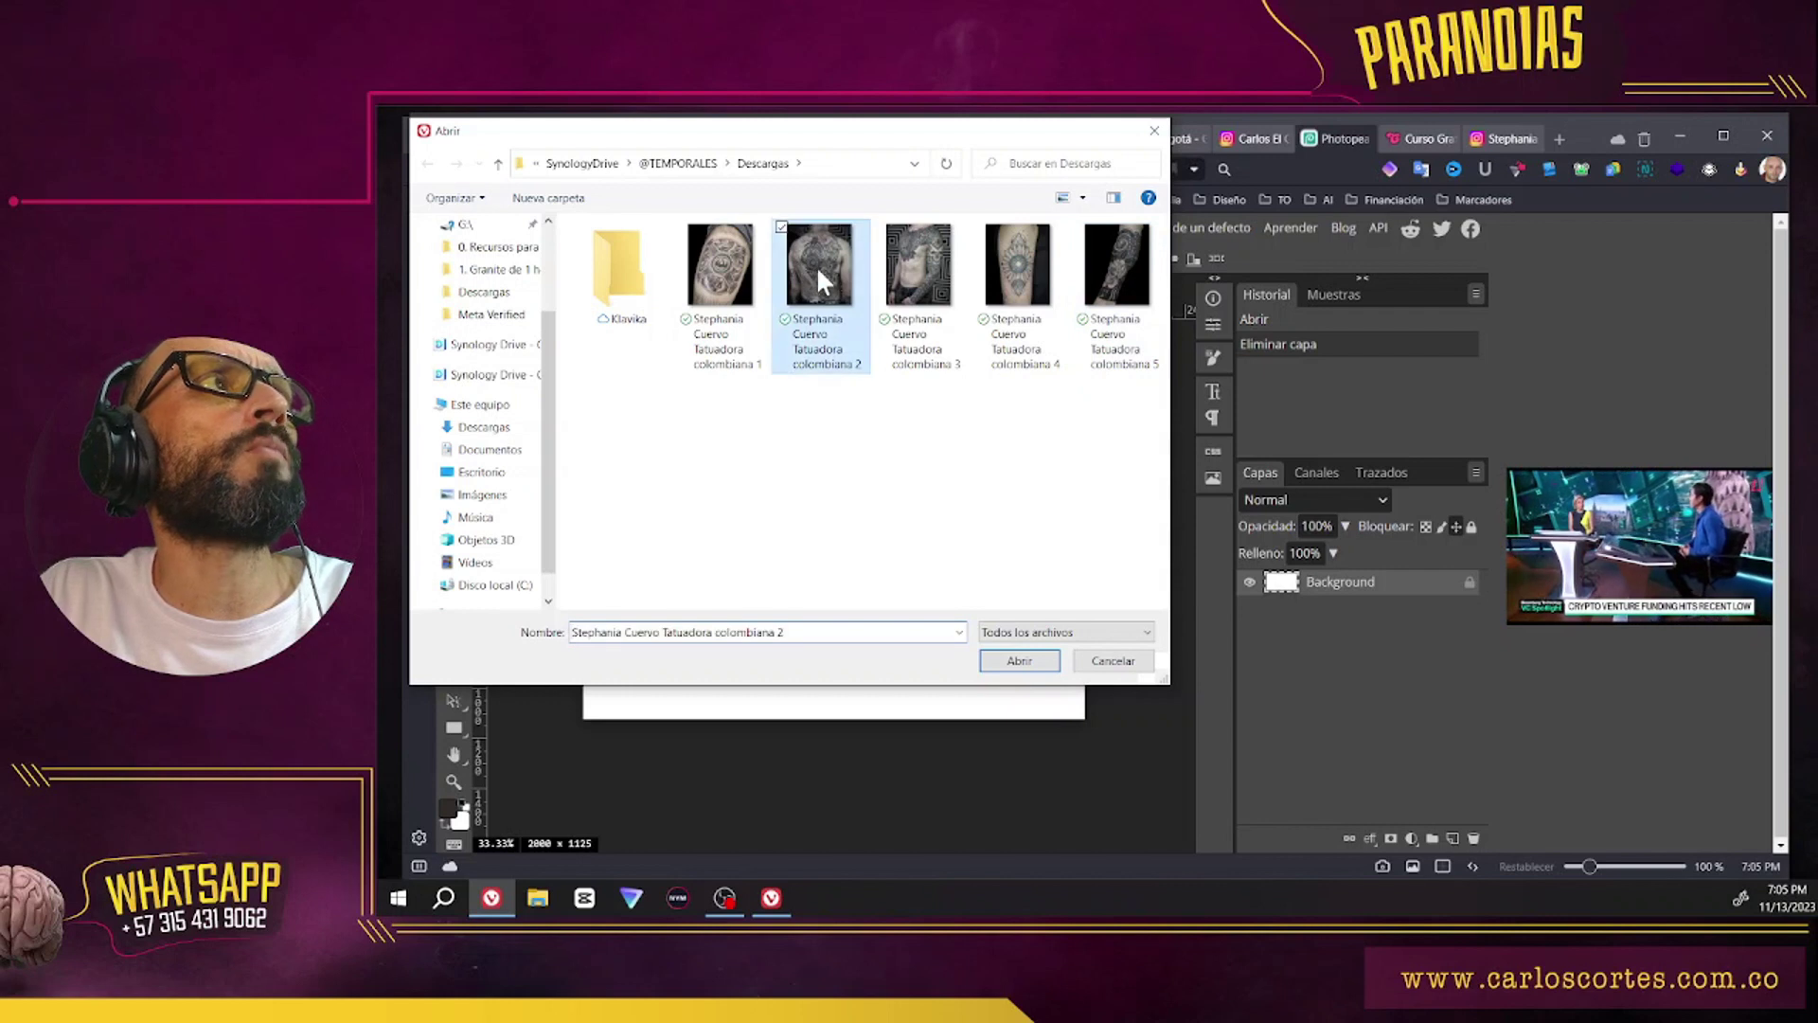
{"action": "left_click", "coordinate": [1039, 298], "text": "ctrl"}
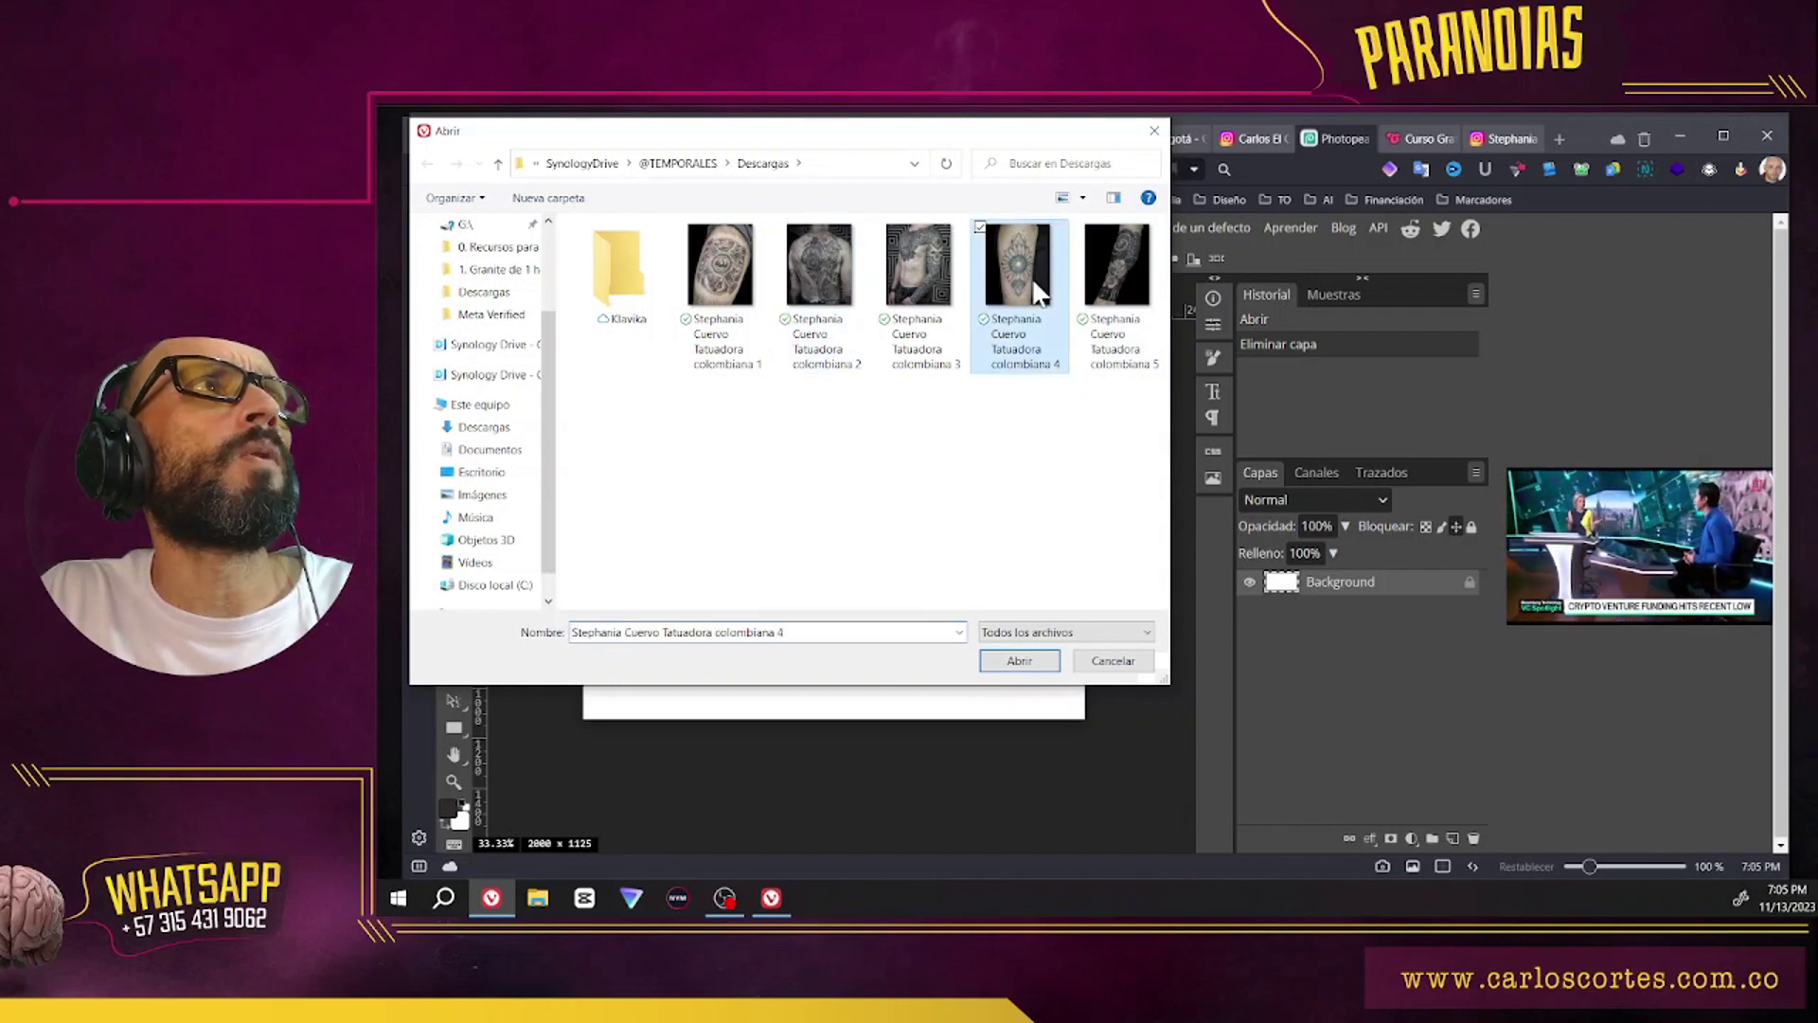
{"action": "left_click", "coordinate": [890, 298], "text": "ctrl"}
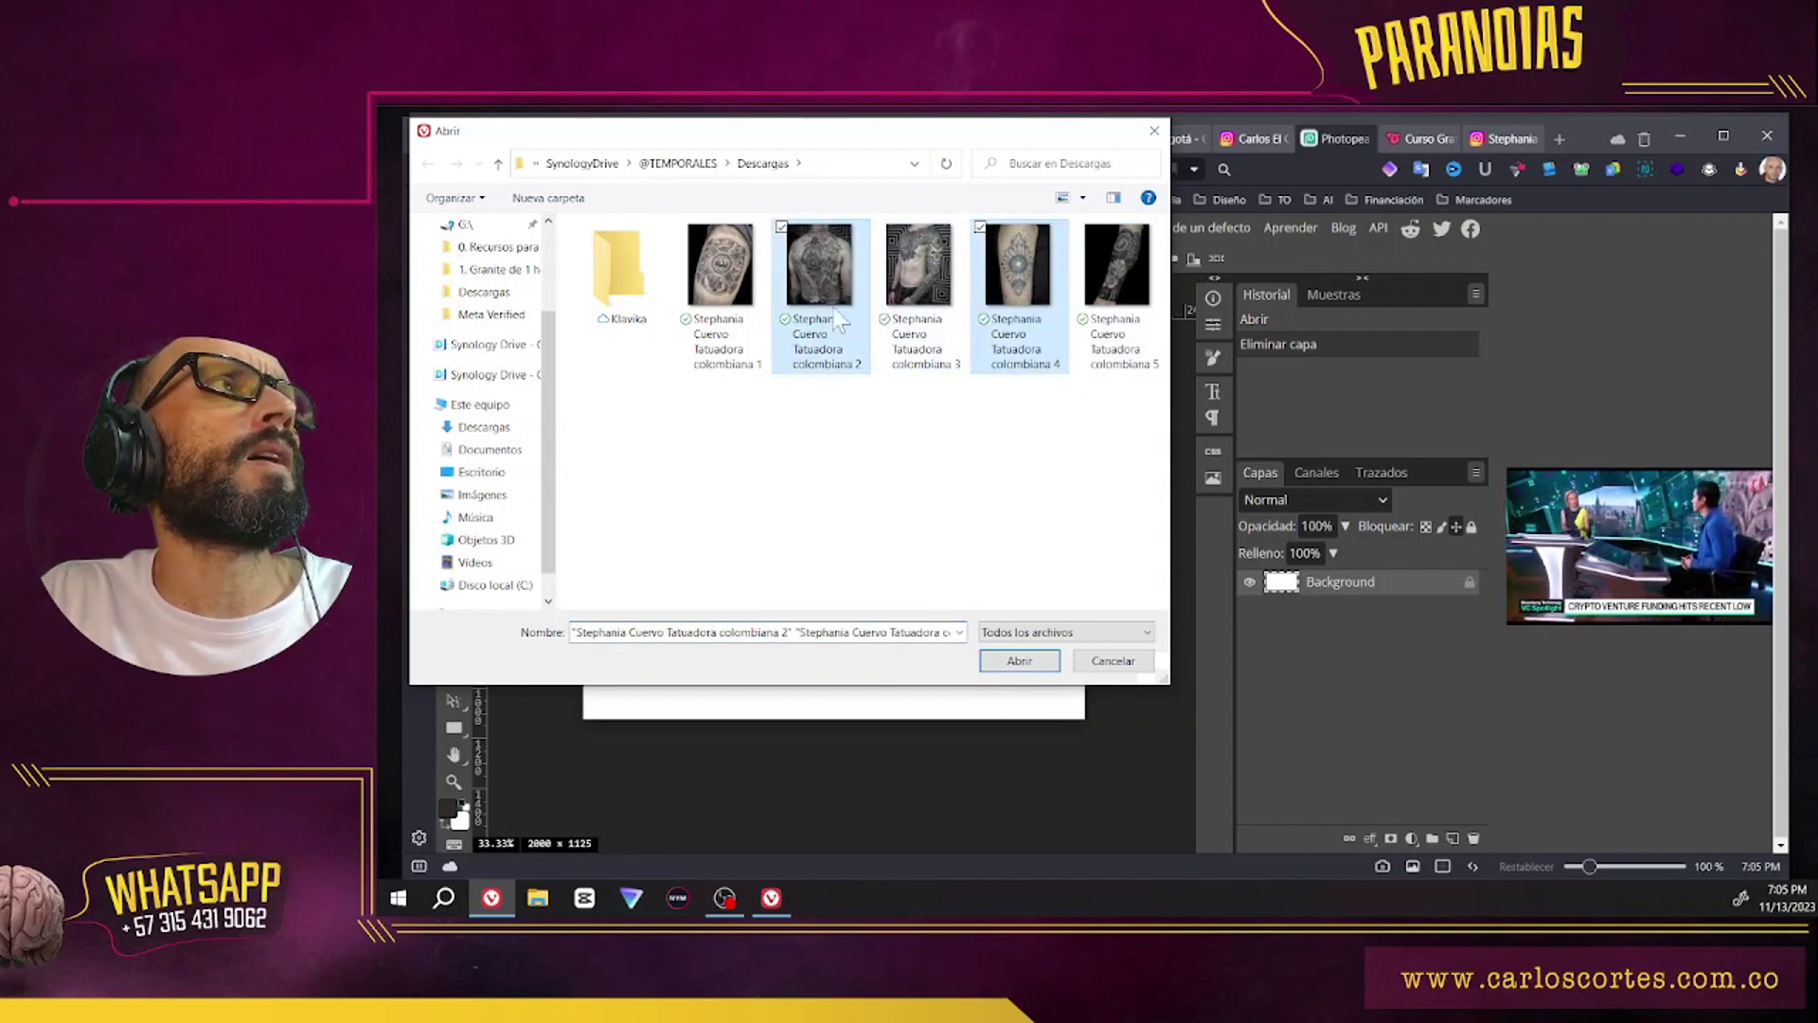
{"action": "left_click", "coordinate": [895, 284], "text": "ctrl"}
{"action": "left_click", "coordinate": [1019, 661]}
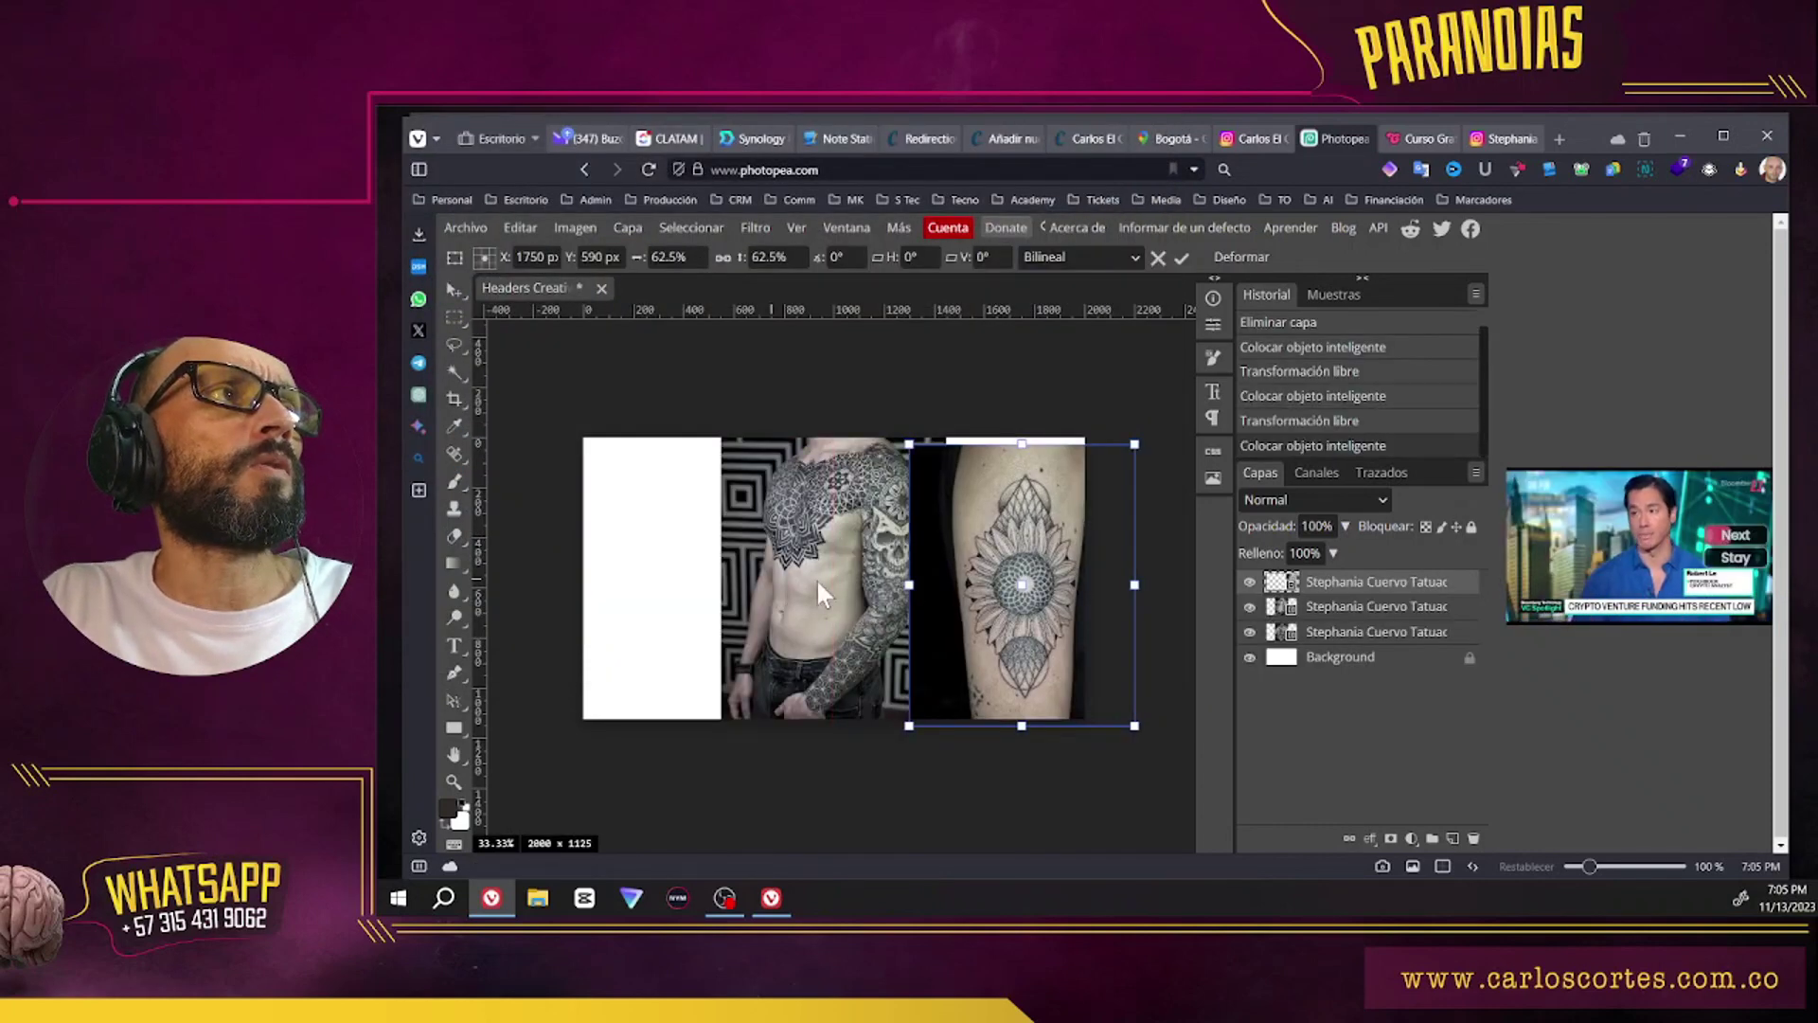
Step: Confirm the placed images and move the tattooed back photo to the canvas's left edge
{"action": "left_click_drag", "start_coordinate": [816, 577], "coordinate": [875, 578]}
{"action": "key", "text": "Return"}
{"action": "left_click_drag", "start_coordinate": [738, 578], "coordinate": [776, 583]}
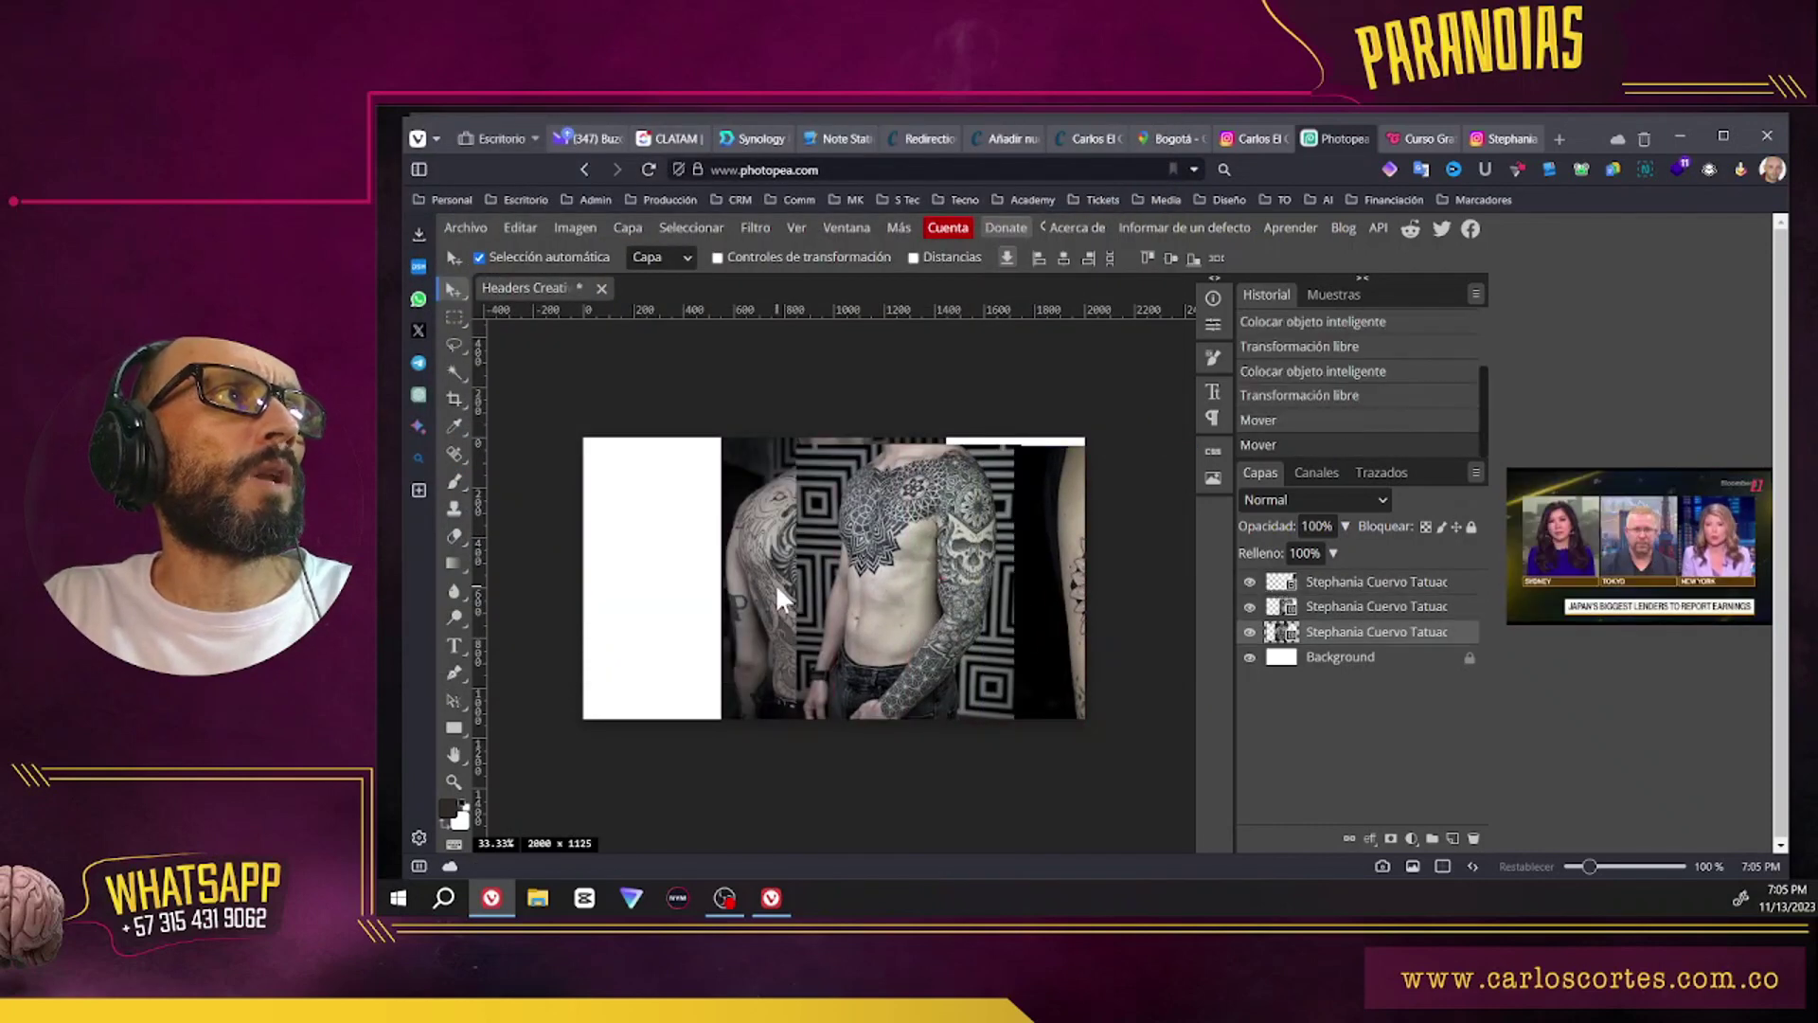
{"action": "left_click_drag", "start_coordinate": [748, 505], "coordinate": [605, 511]}
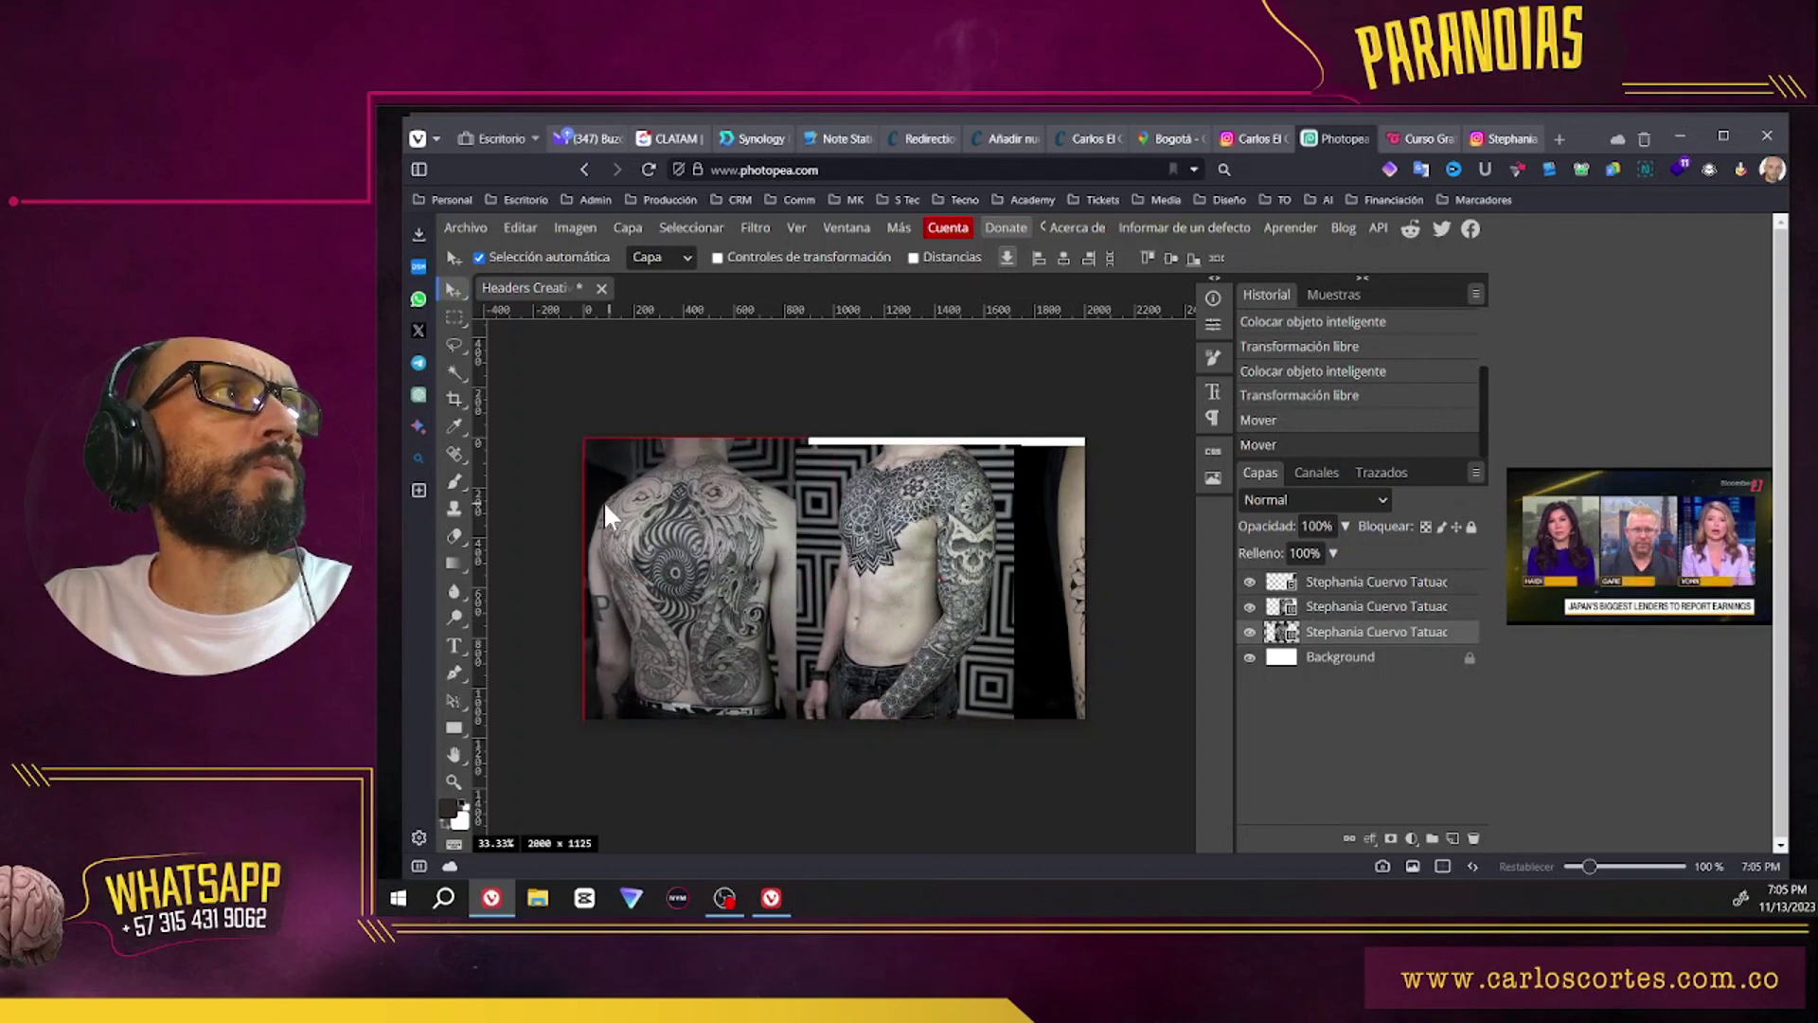
Step: Delete the geometric flower tattoo photo's layer and align the tattooed torso photo with the canvas's right edge
{"action": "left_click_drag", "start_coordinate": [1042, 526], "coordinate": [1032, 737]}
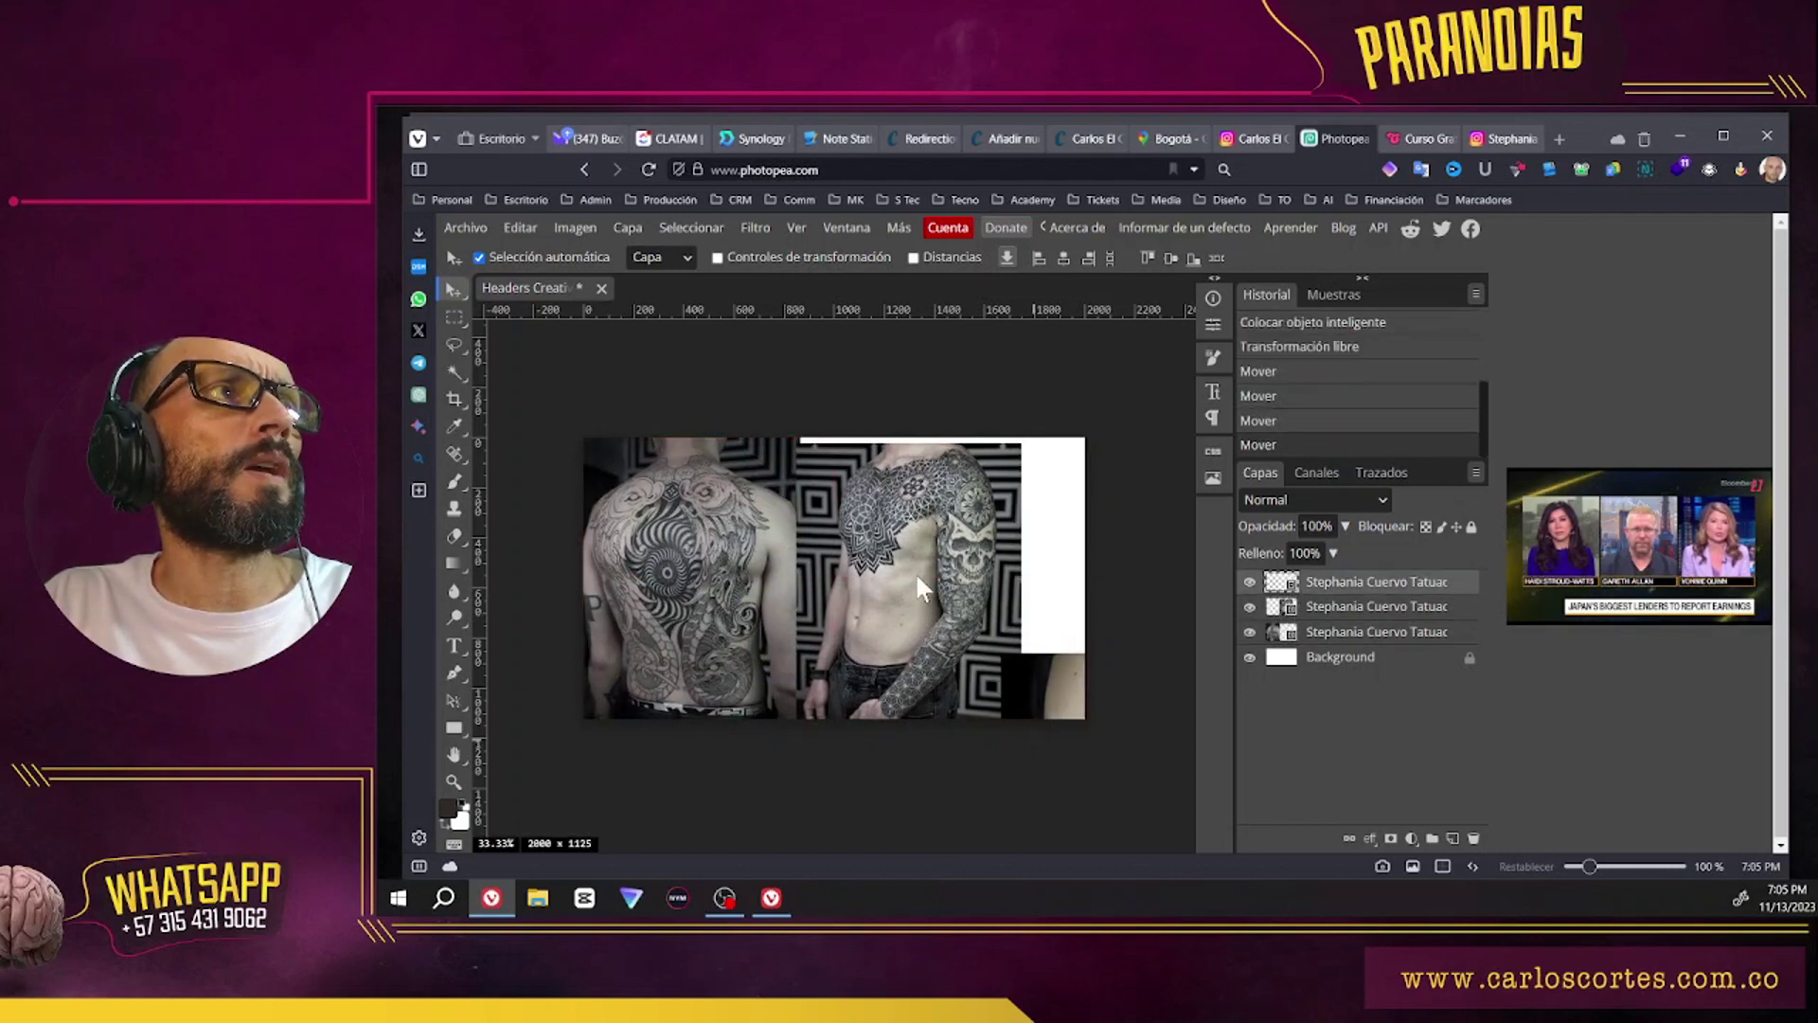
{"action": "left_click_drag", "start_coordinate": [925, 597], "coordinate": [1014, 569]}
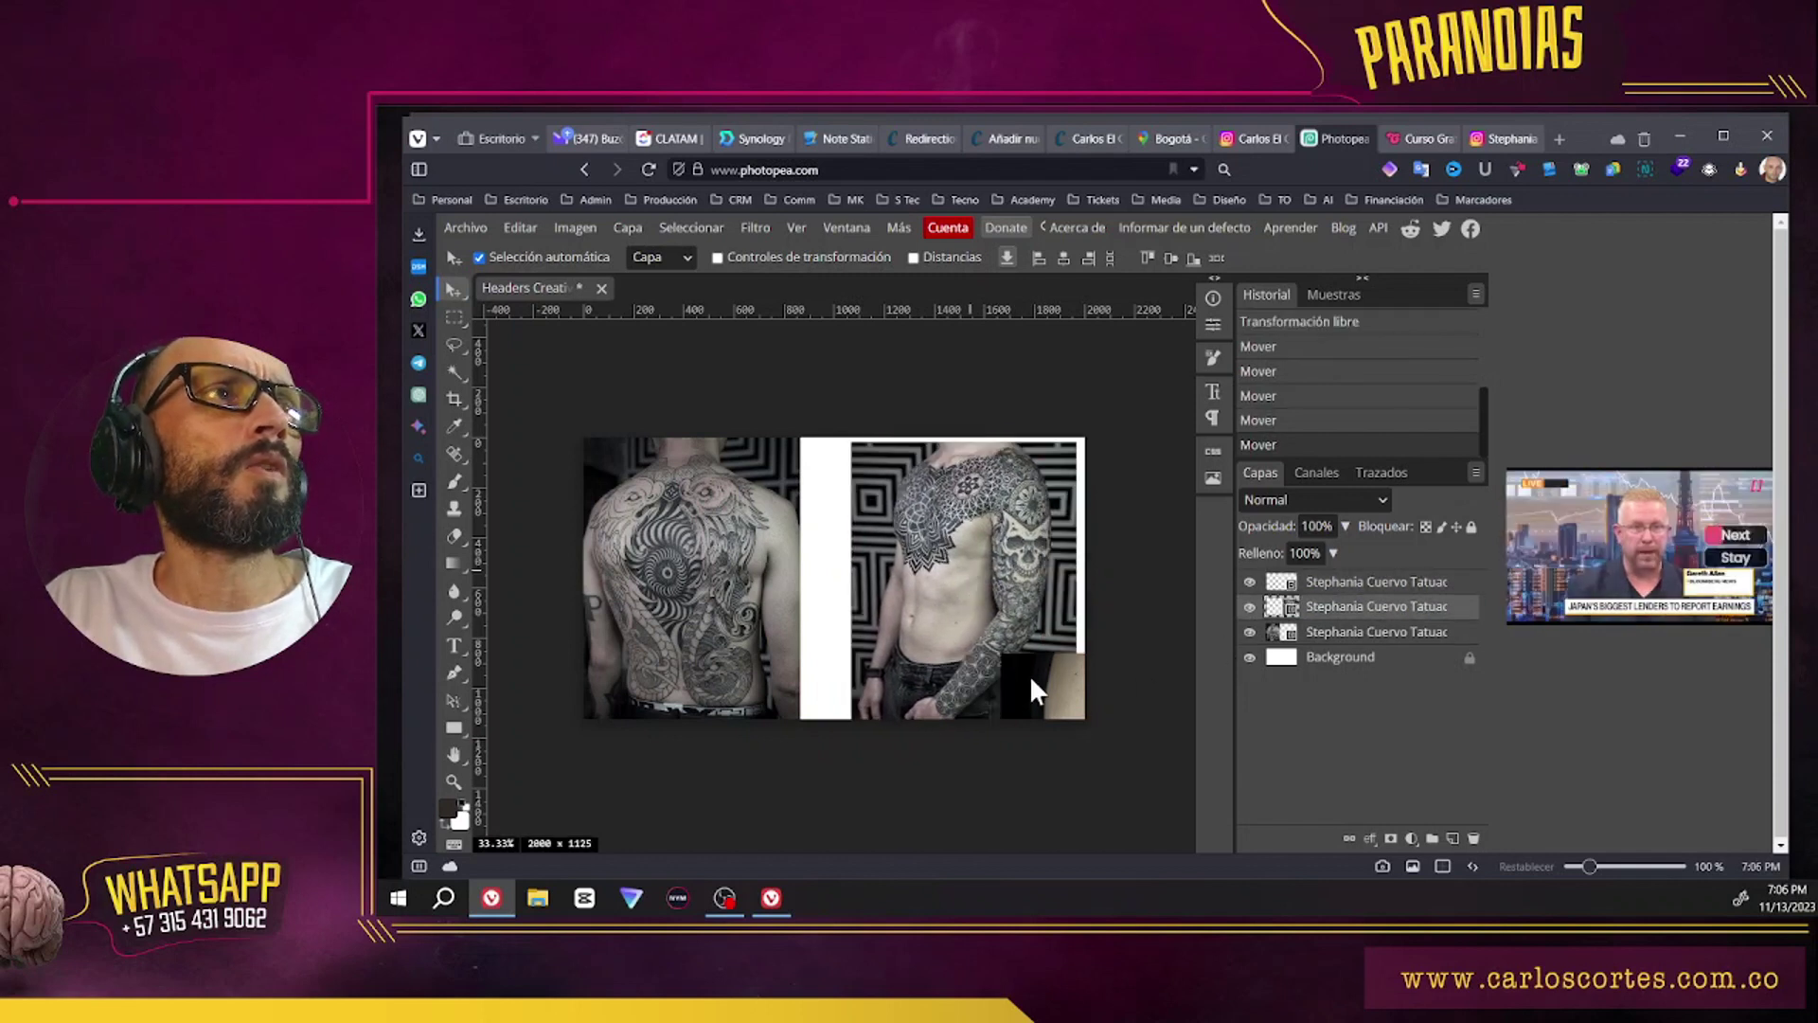
{"action": "left_click", "coordinate": [1030, 674]}
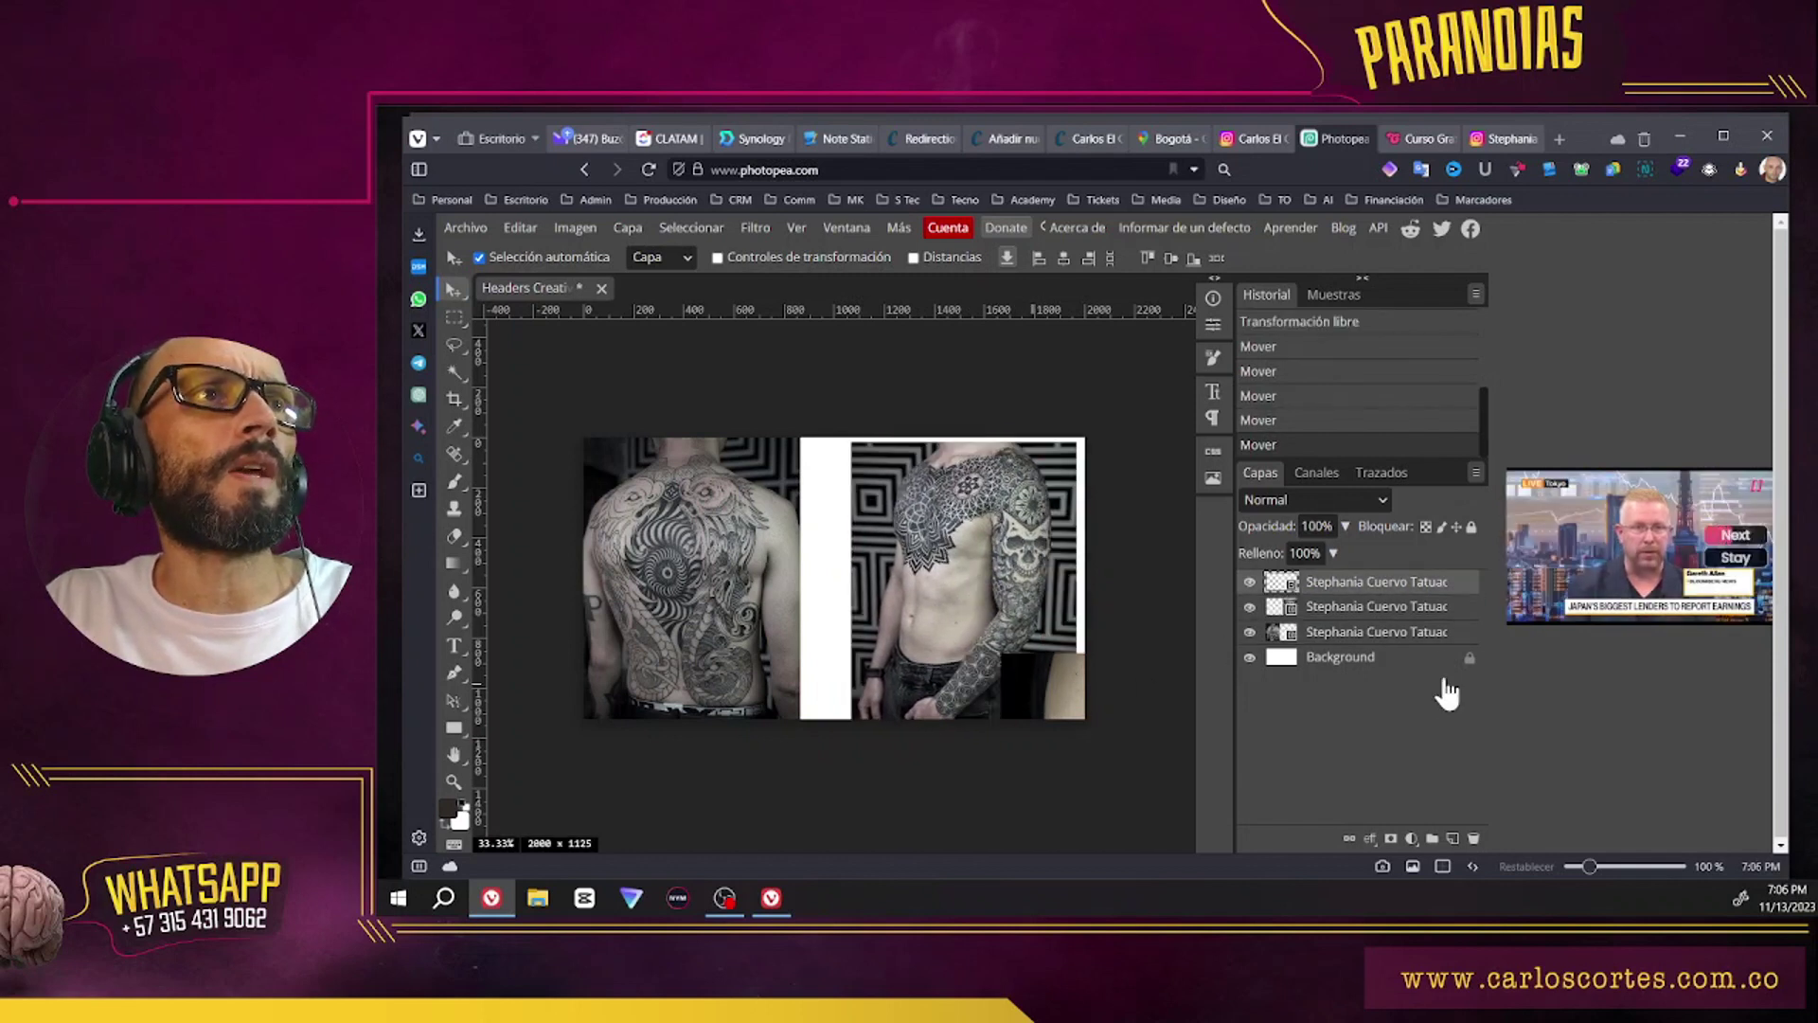
{"action": "left_click", "coordinate": [1472, 837]}
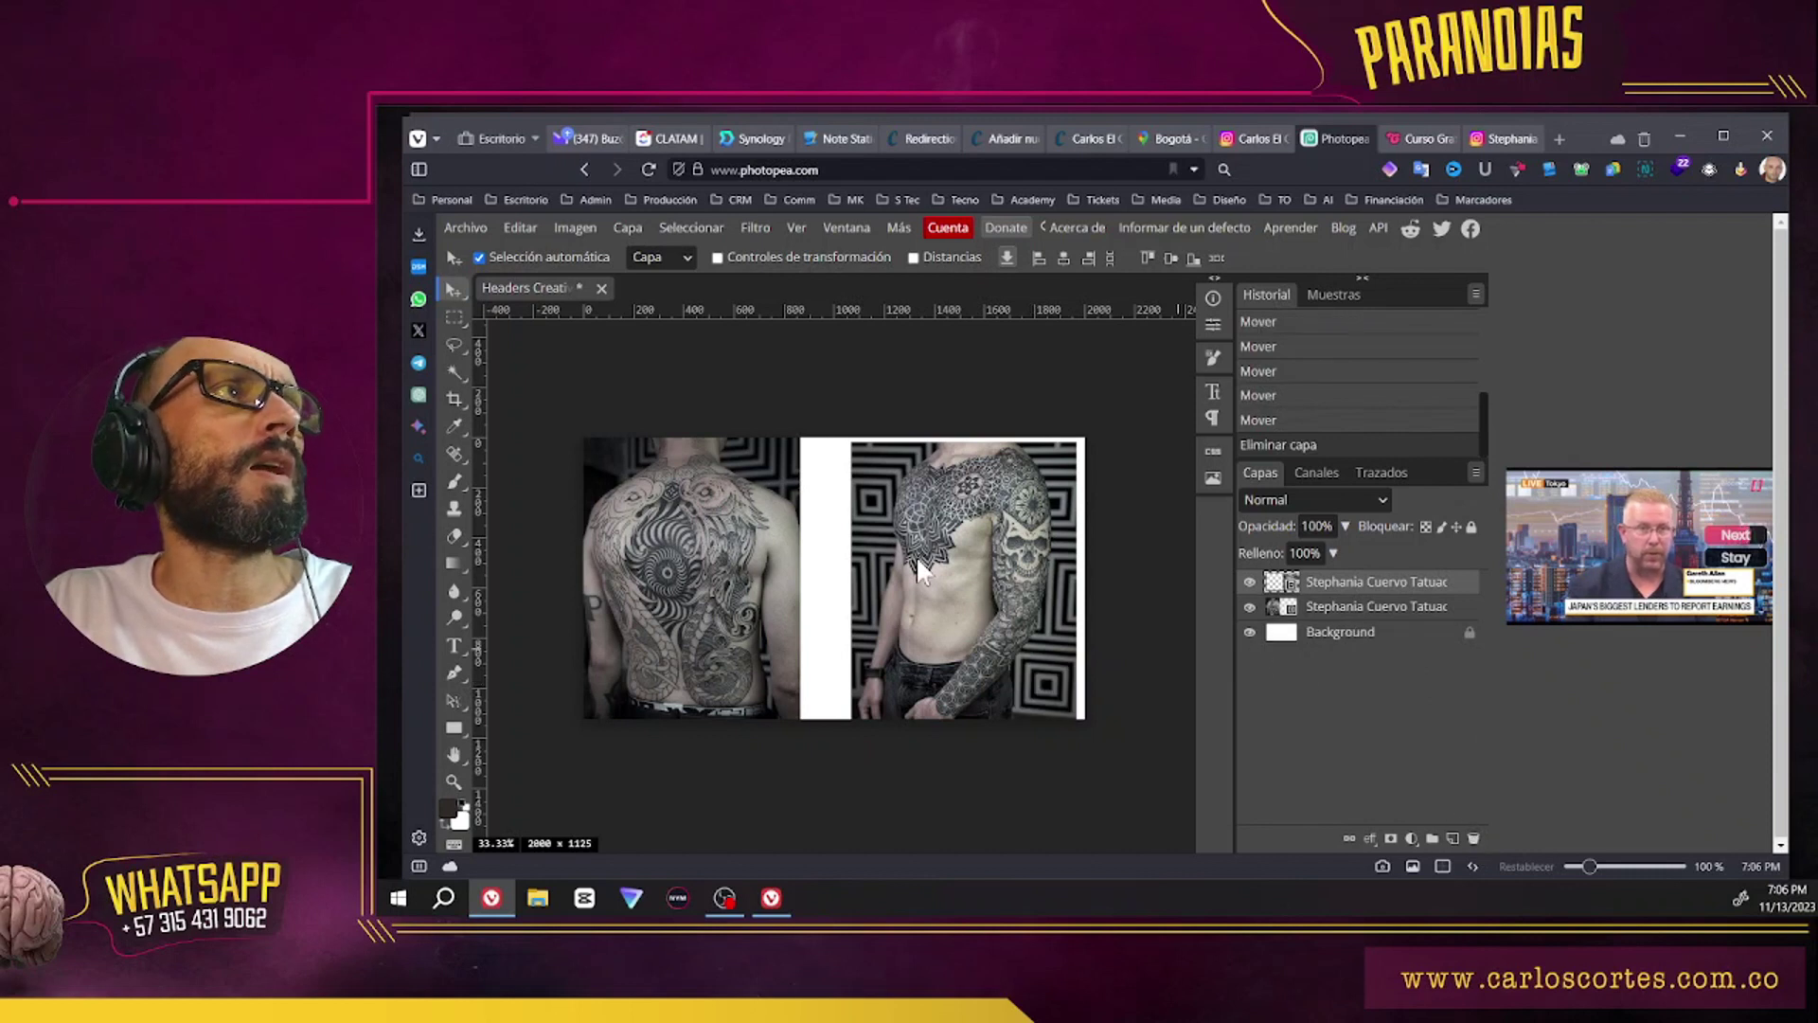
{"action": "left_click_drag", "start_coordinate": [917, 555], "coordinate": [925, 559]}
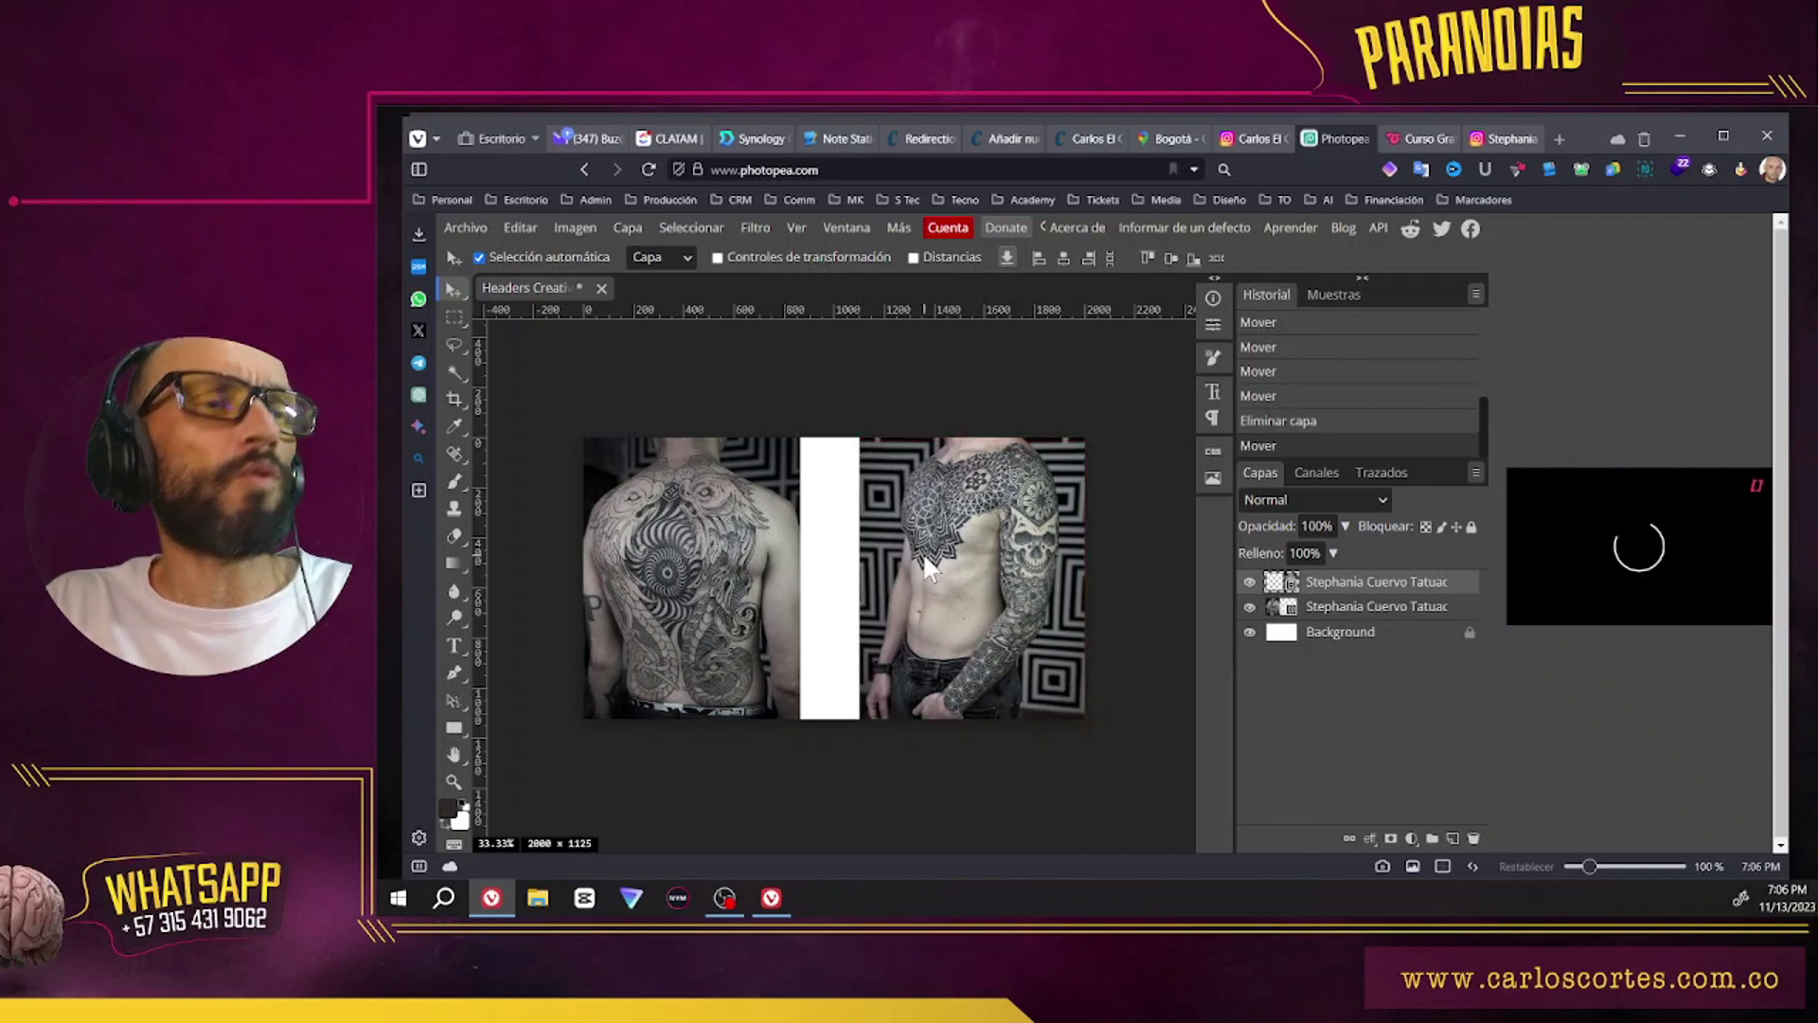
Step: Scale the torso photo up to about 67.5%, keeping its bottom-right corner in place
{"action": "key", "text": "ctrl+t"}
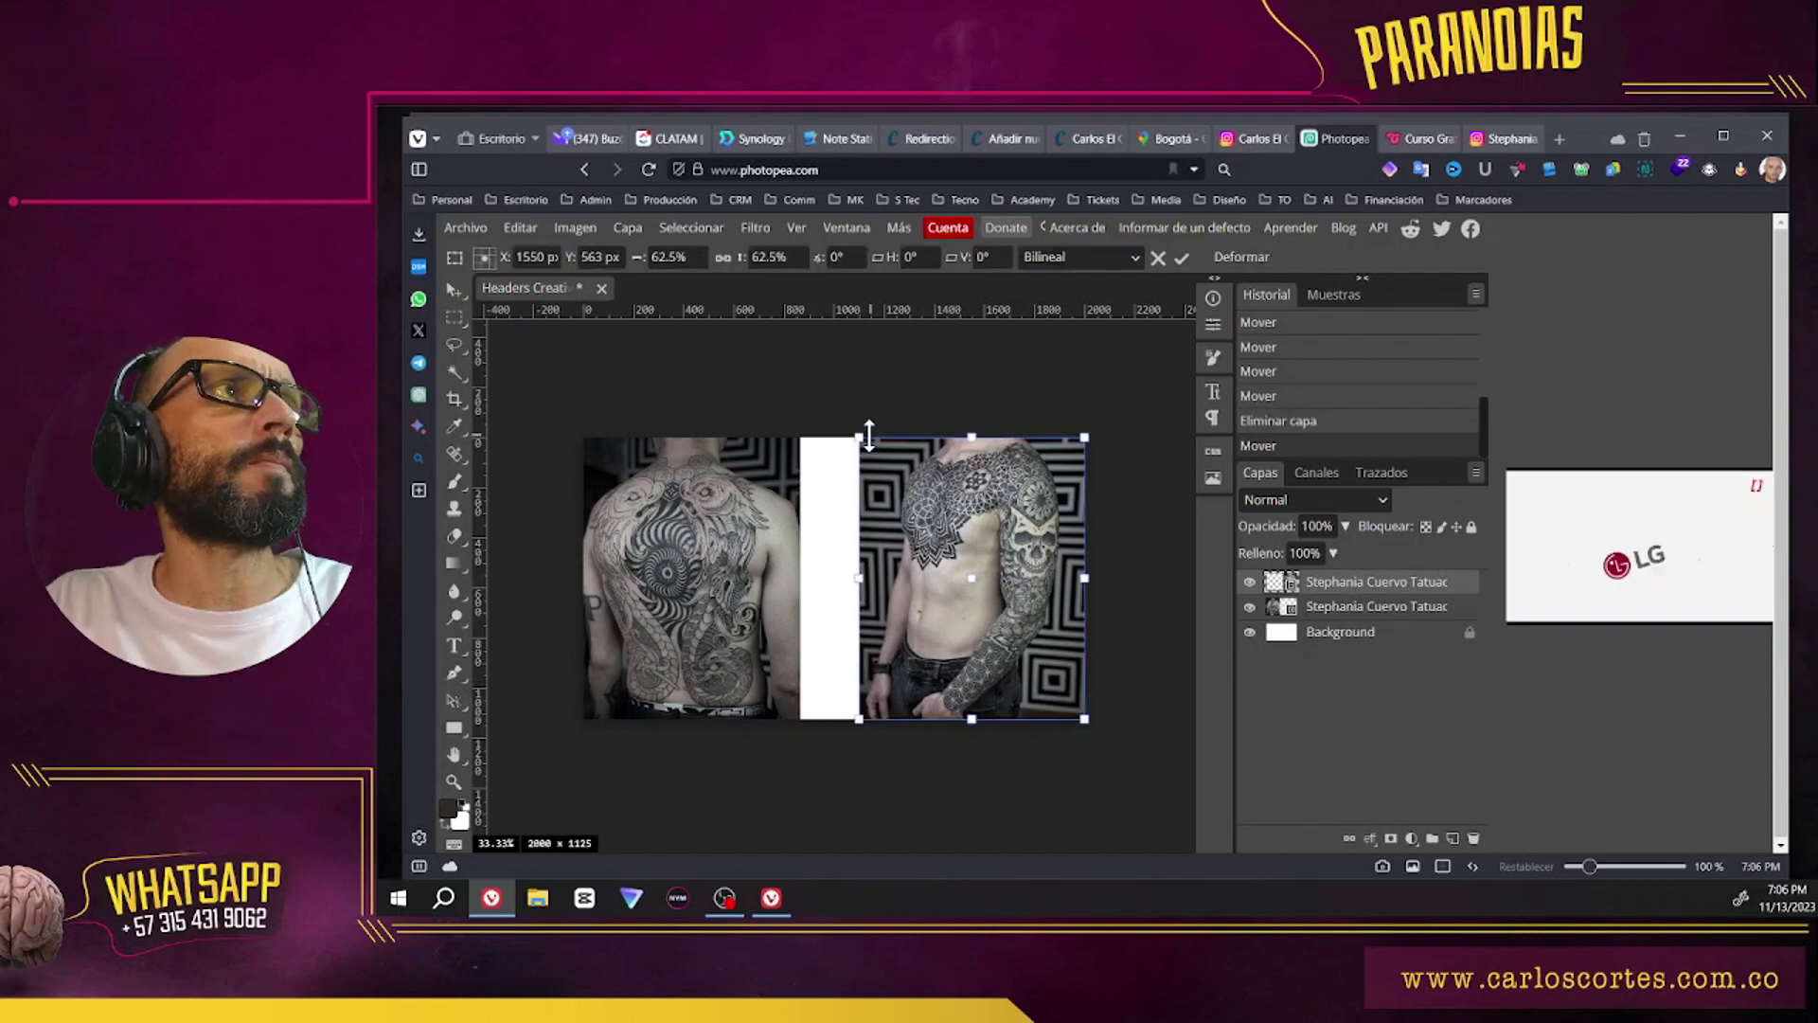
{"action": "left_click_drag", "start_coordinate": [862, 437], "coordinate": [822, 426]}
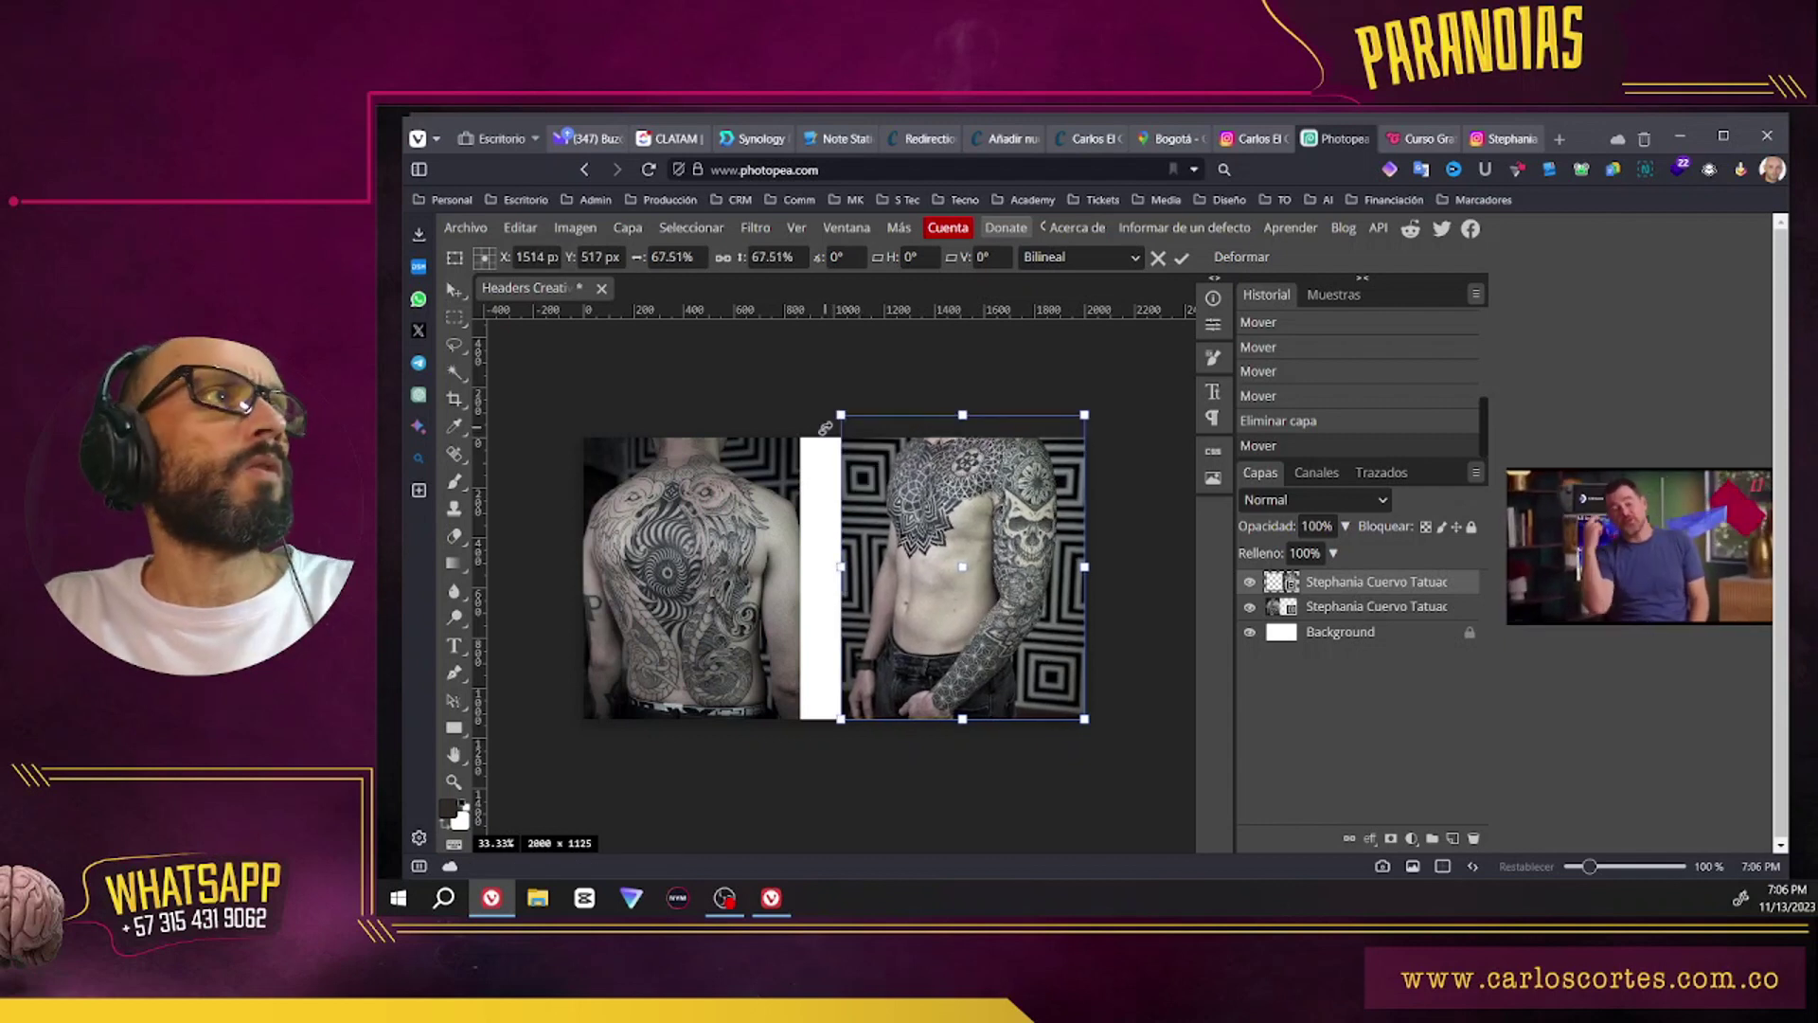
{"action": "key", "text": "Return"}
Step: Scale the back photo up to about 69.2% and shift it slightly right so it fills the canvas's left half
{"action": "left_click", "coordinate": [707, 508]}
{"action": "key", "text": "ctrl+t"}
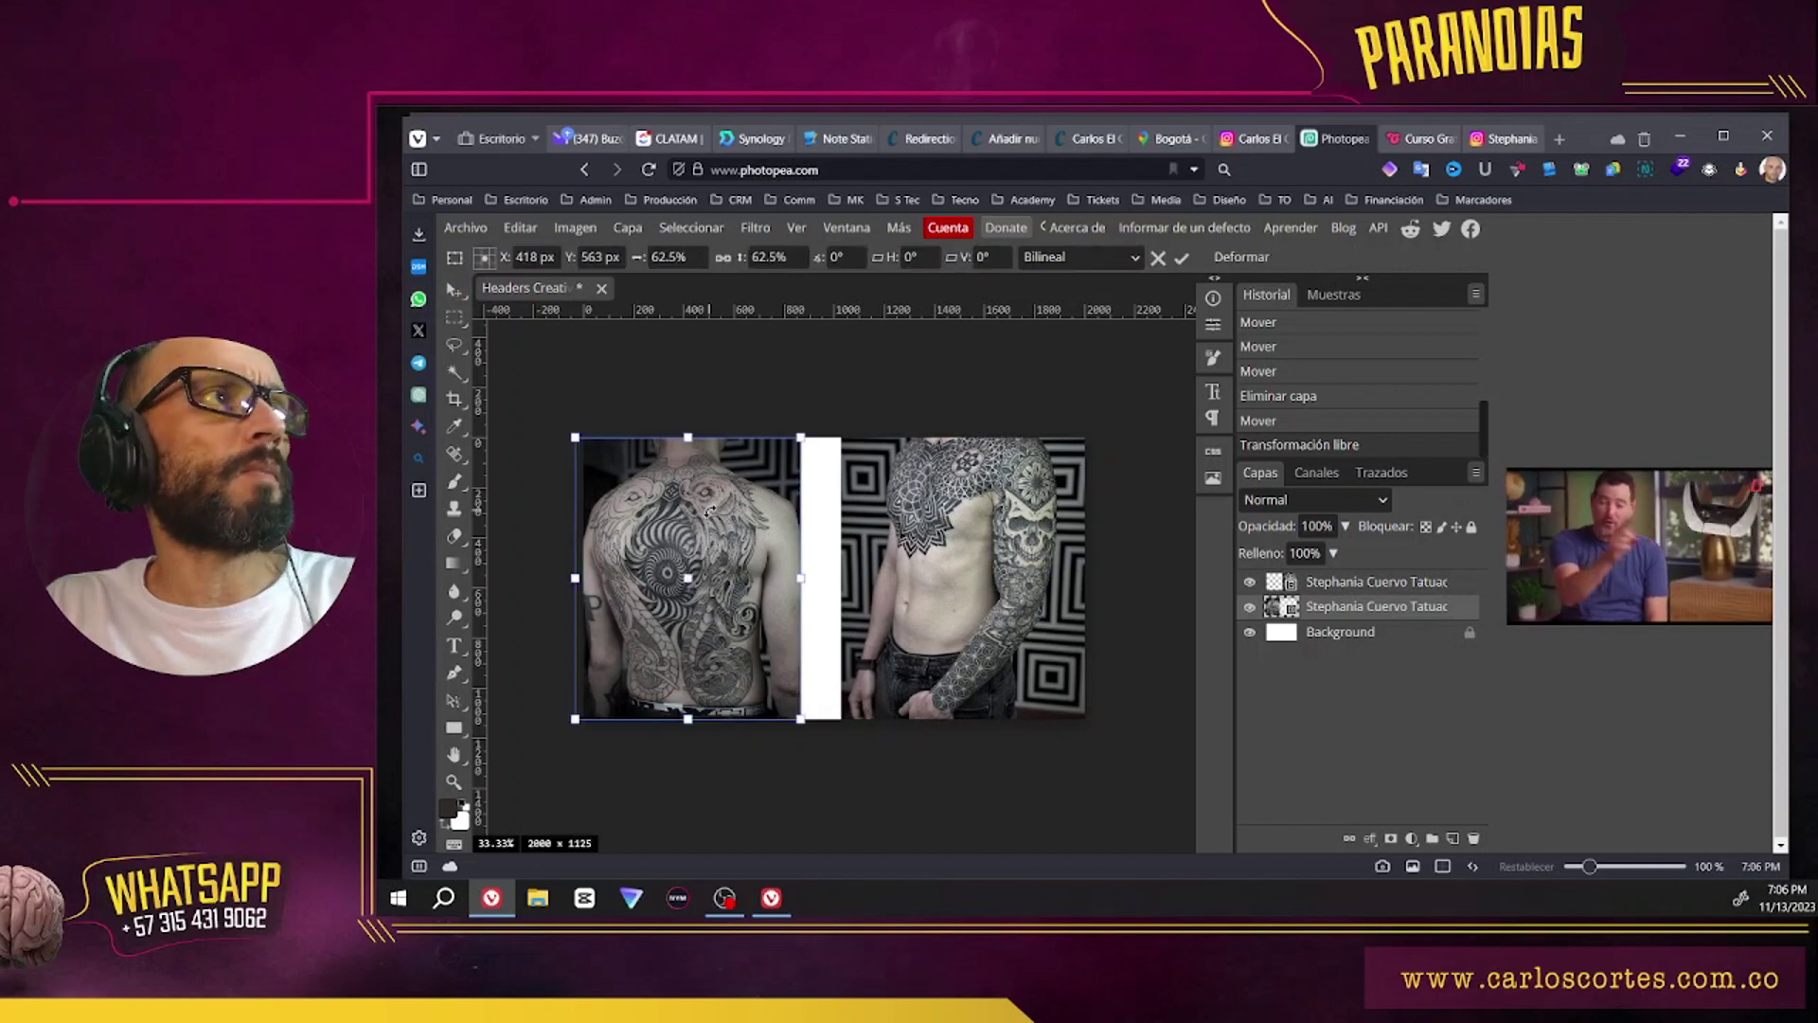
{"action": "left_click_drag", "start_coordinate": [807, 431], "coordinate": [831, 400]}
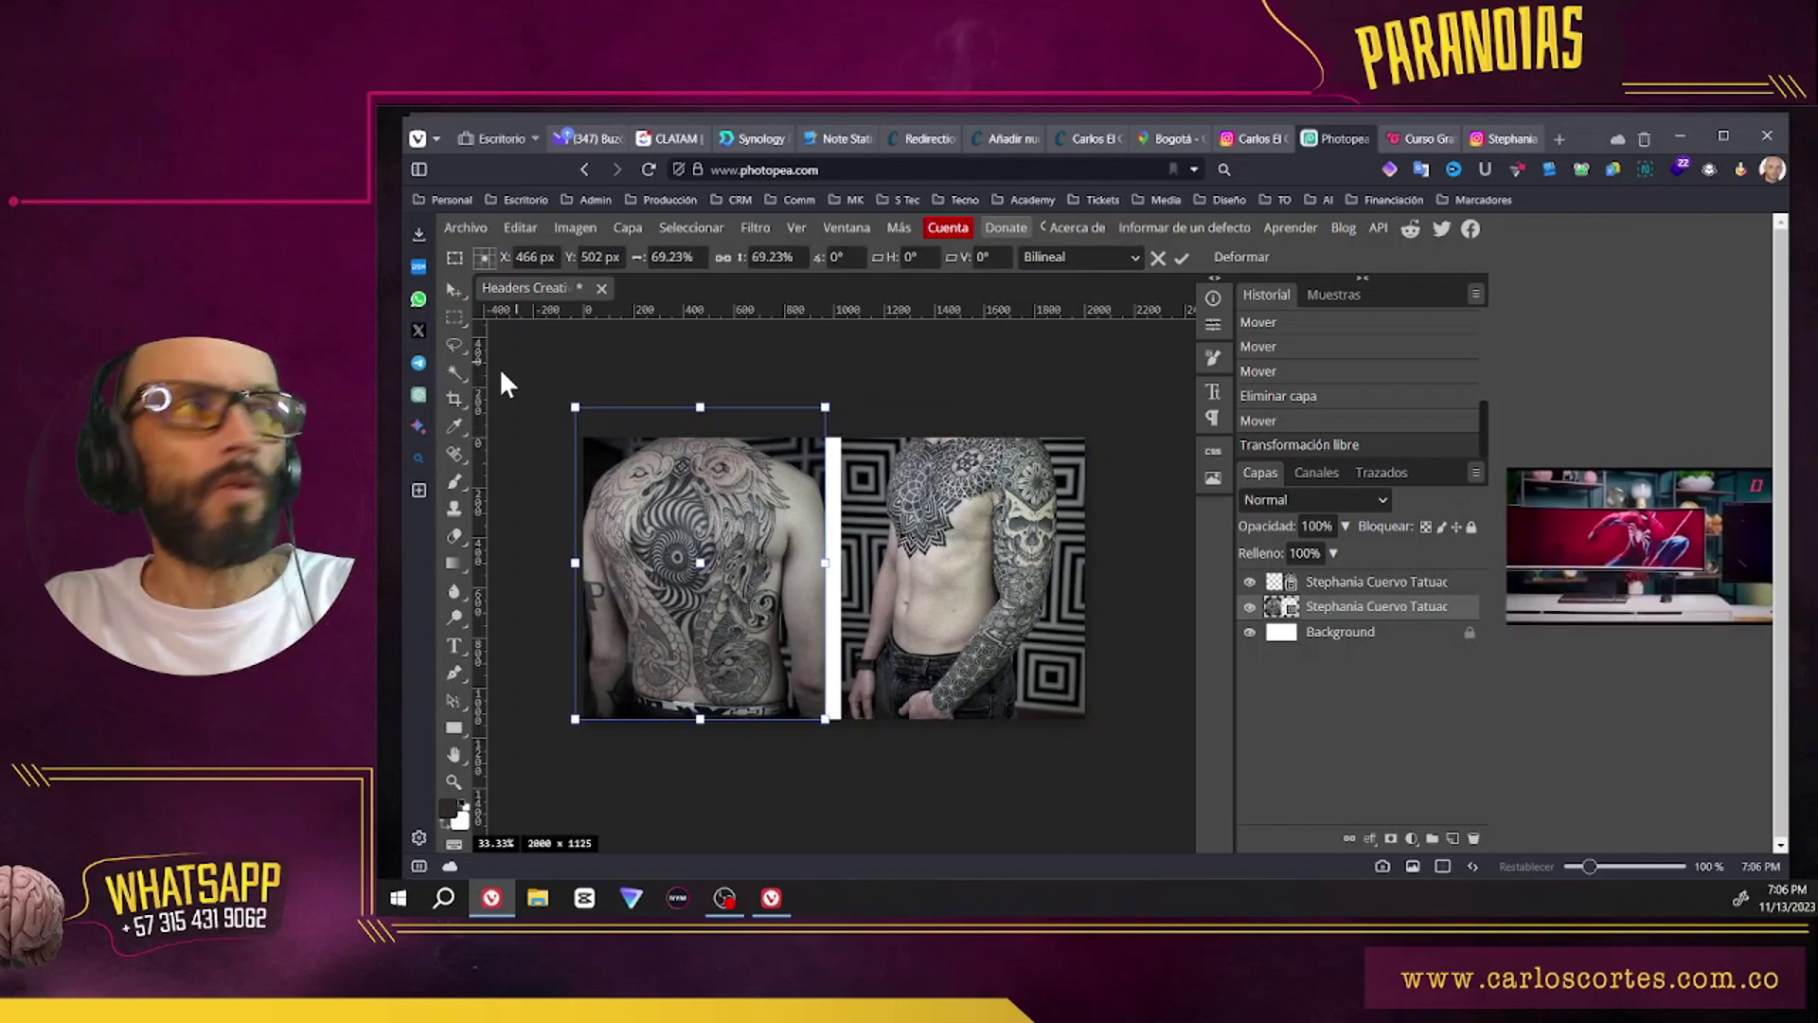
{"action": "key", "text": "Return"}
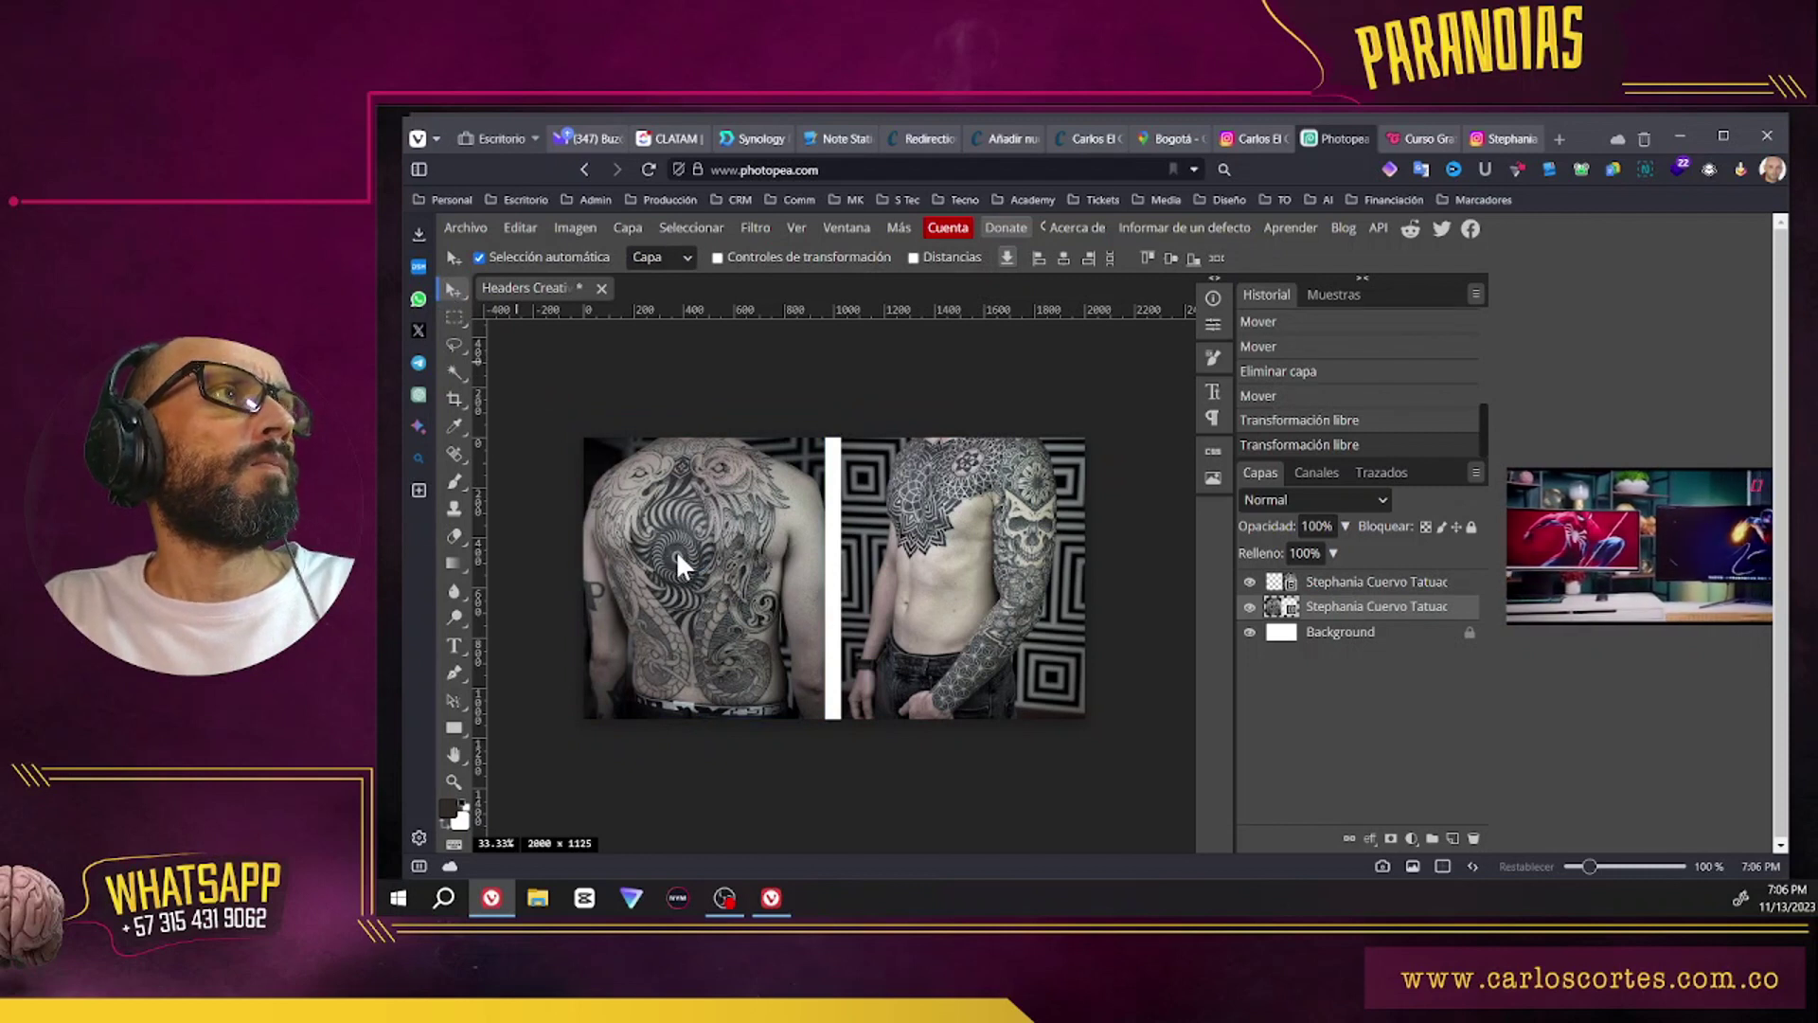
{"action": "left_click_drag", "start_coordinate": [677, 549], "coordinate": [684, 549]}
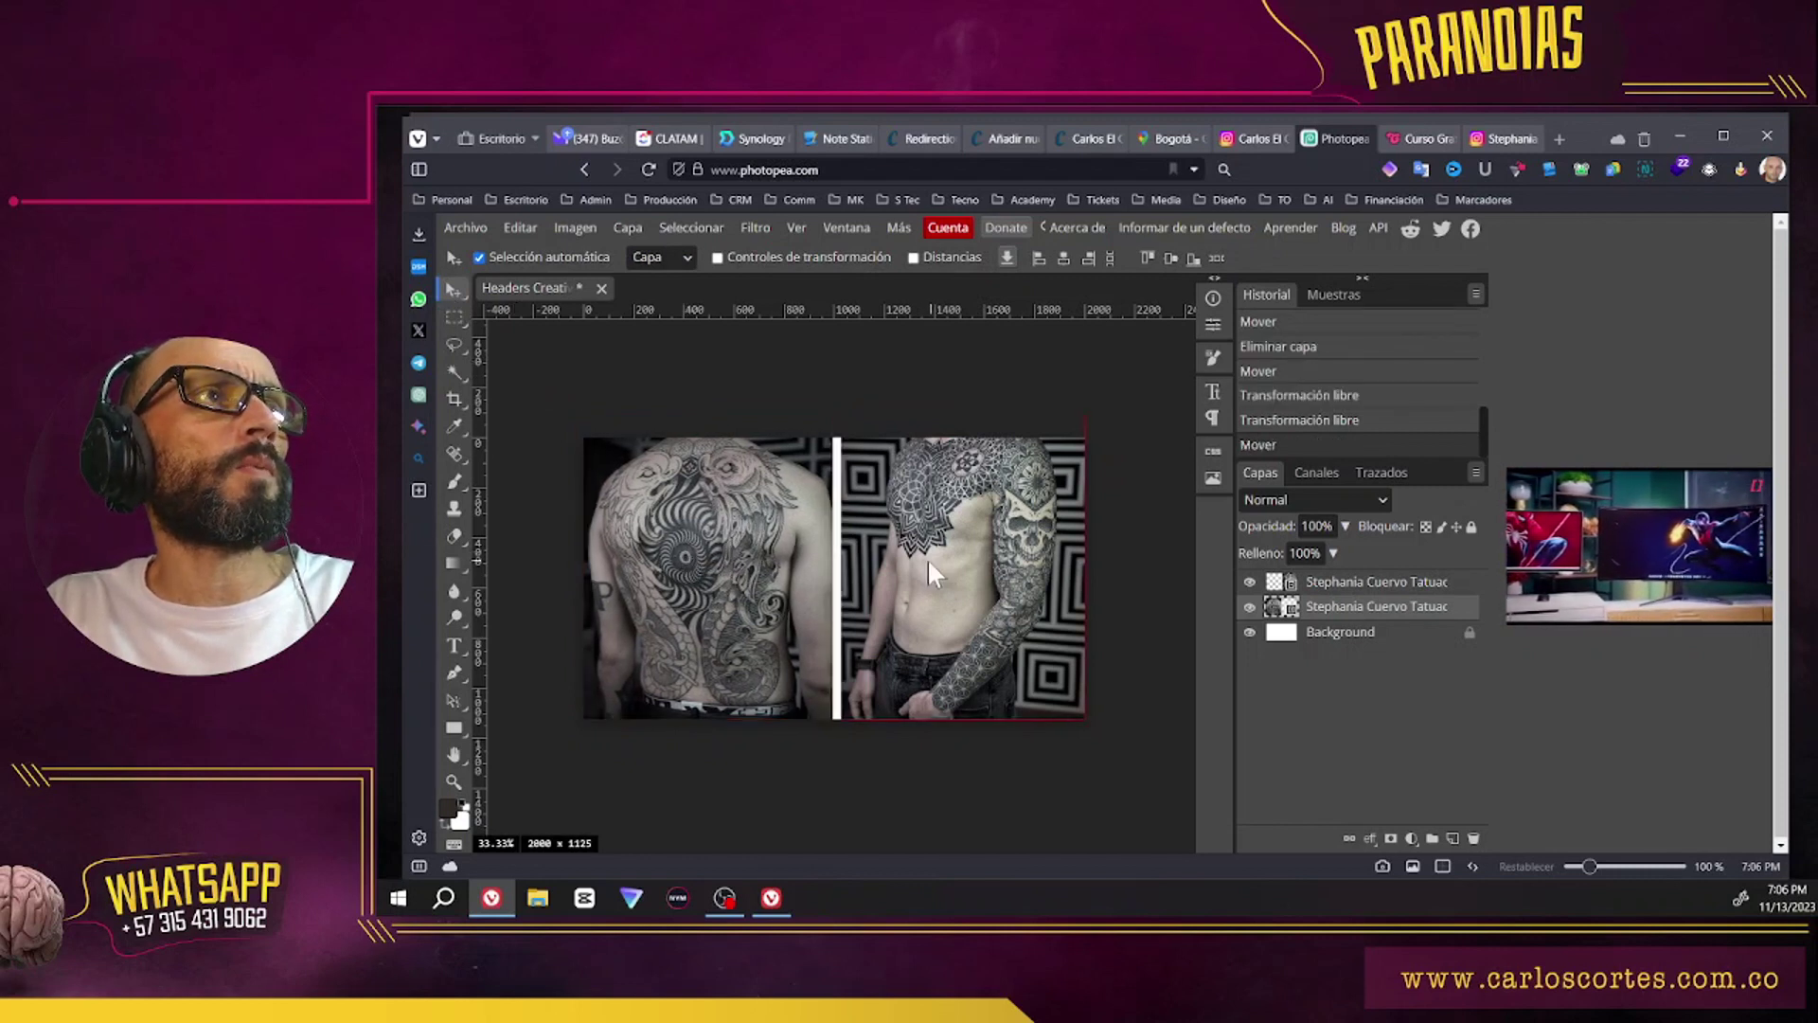
Step: Move the torso photo left against the back photo and scale it to about 73.5% to cover the remaining white area
{"action": "left_click_drag", "start_coordinate": [928, 559], "coordinate": [917, 559]}
{"action": "key", "text": "ctrl+t"}
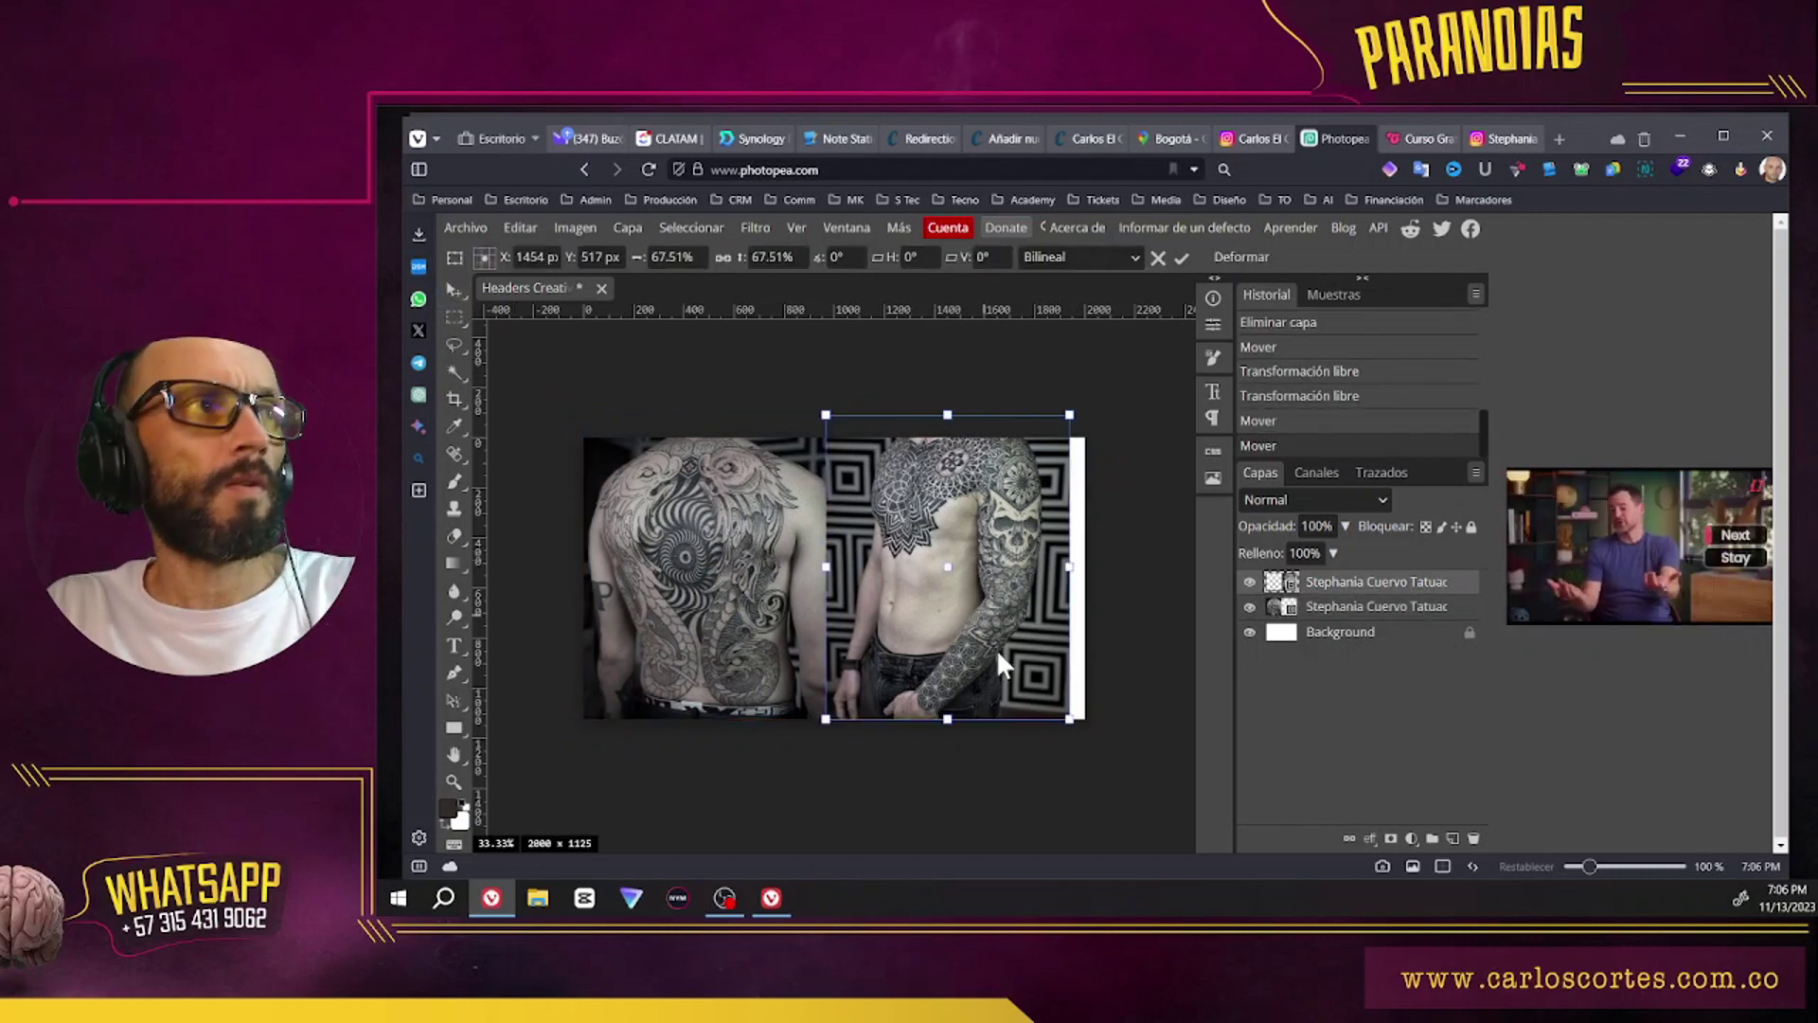
{"action": "left_click_drag", "start_coordinate": [1070, 722], "coordinate": [1091, 746]}
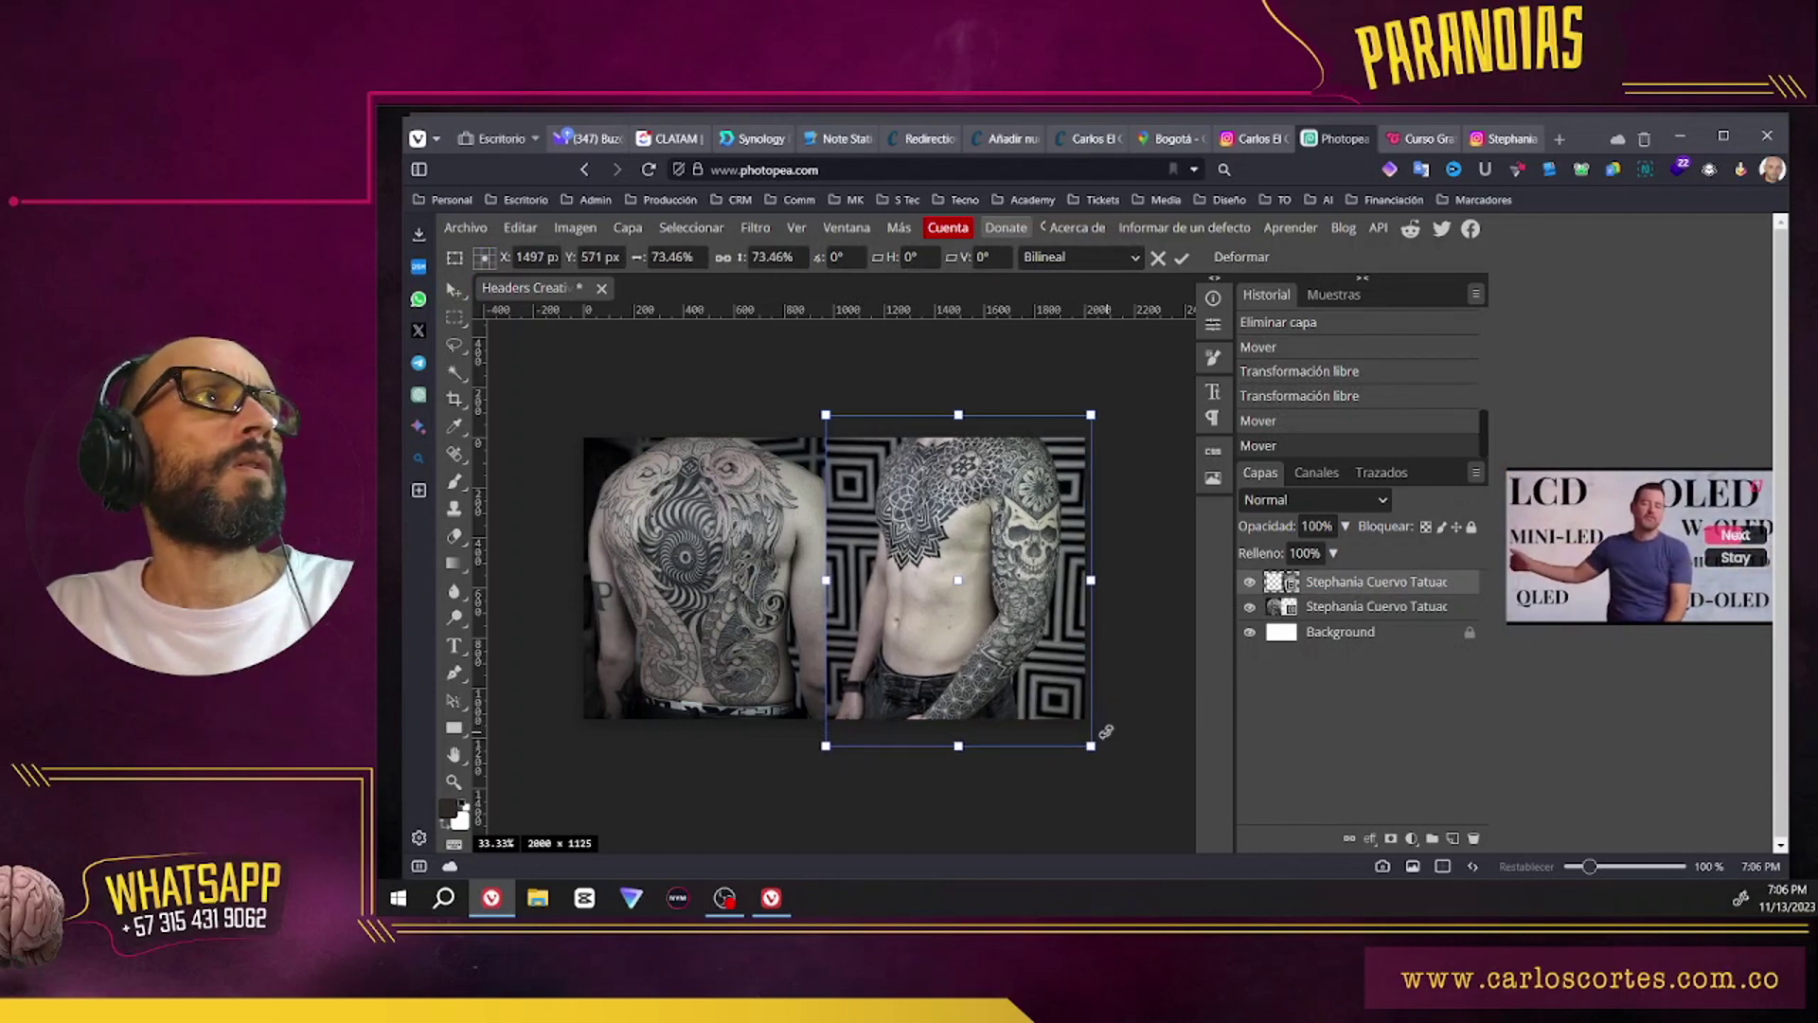
{"action": "key", "text": "Return"}
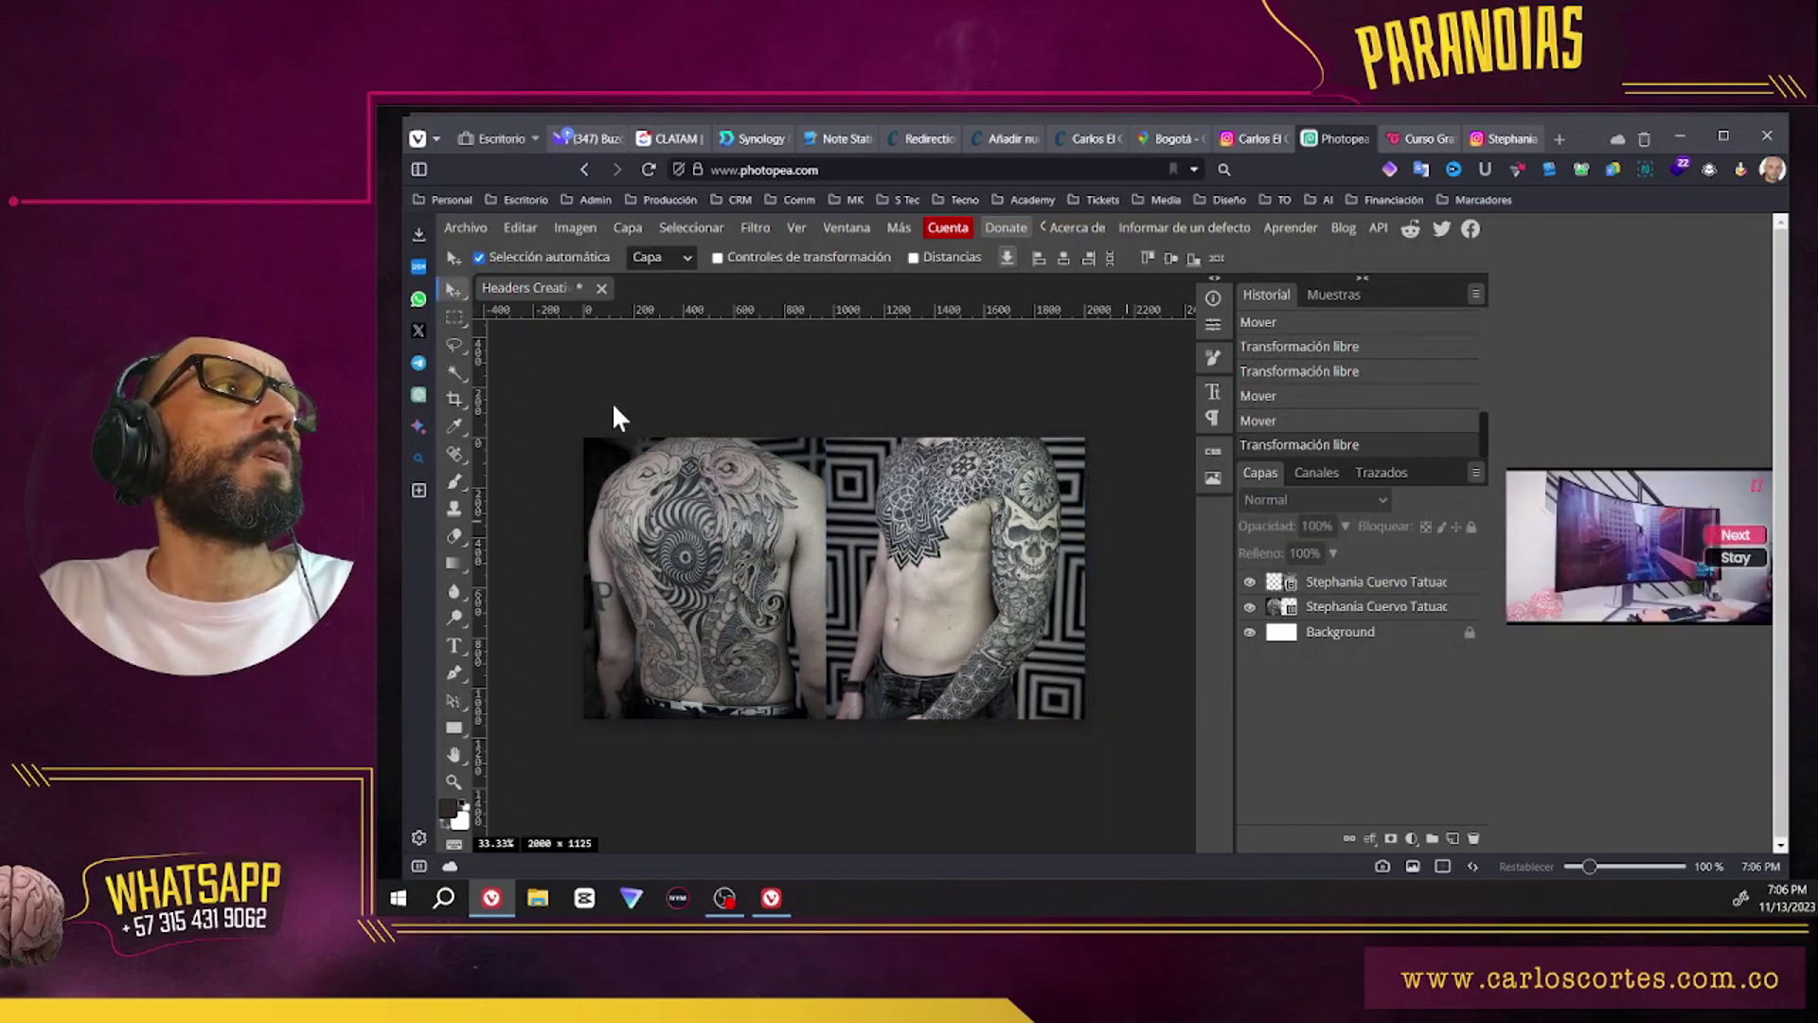
Step: Export the header for web as a 2000 × 1125 px JPG named with the artist's name plus "Tatuadora Colombiana Header"
{"action": "left_click", "coordinate": [469, 229]}
{"action": "mouse_move", "coordinate": [604, 507]}
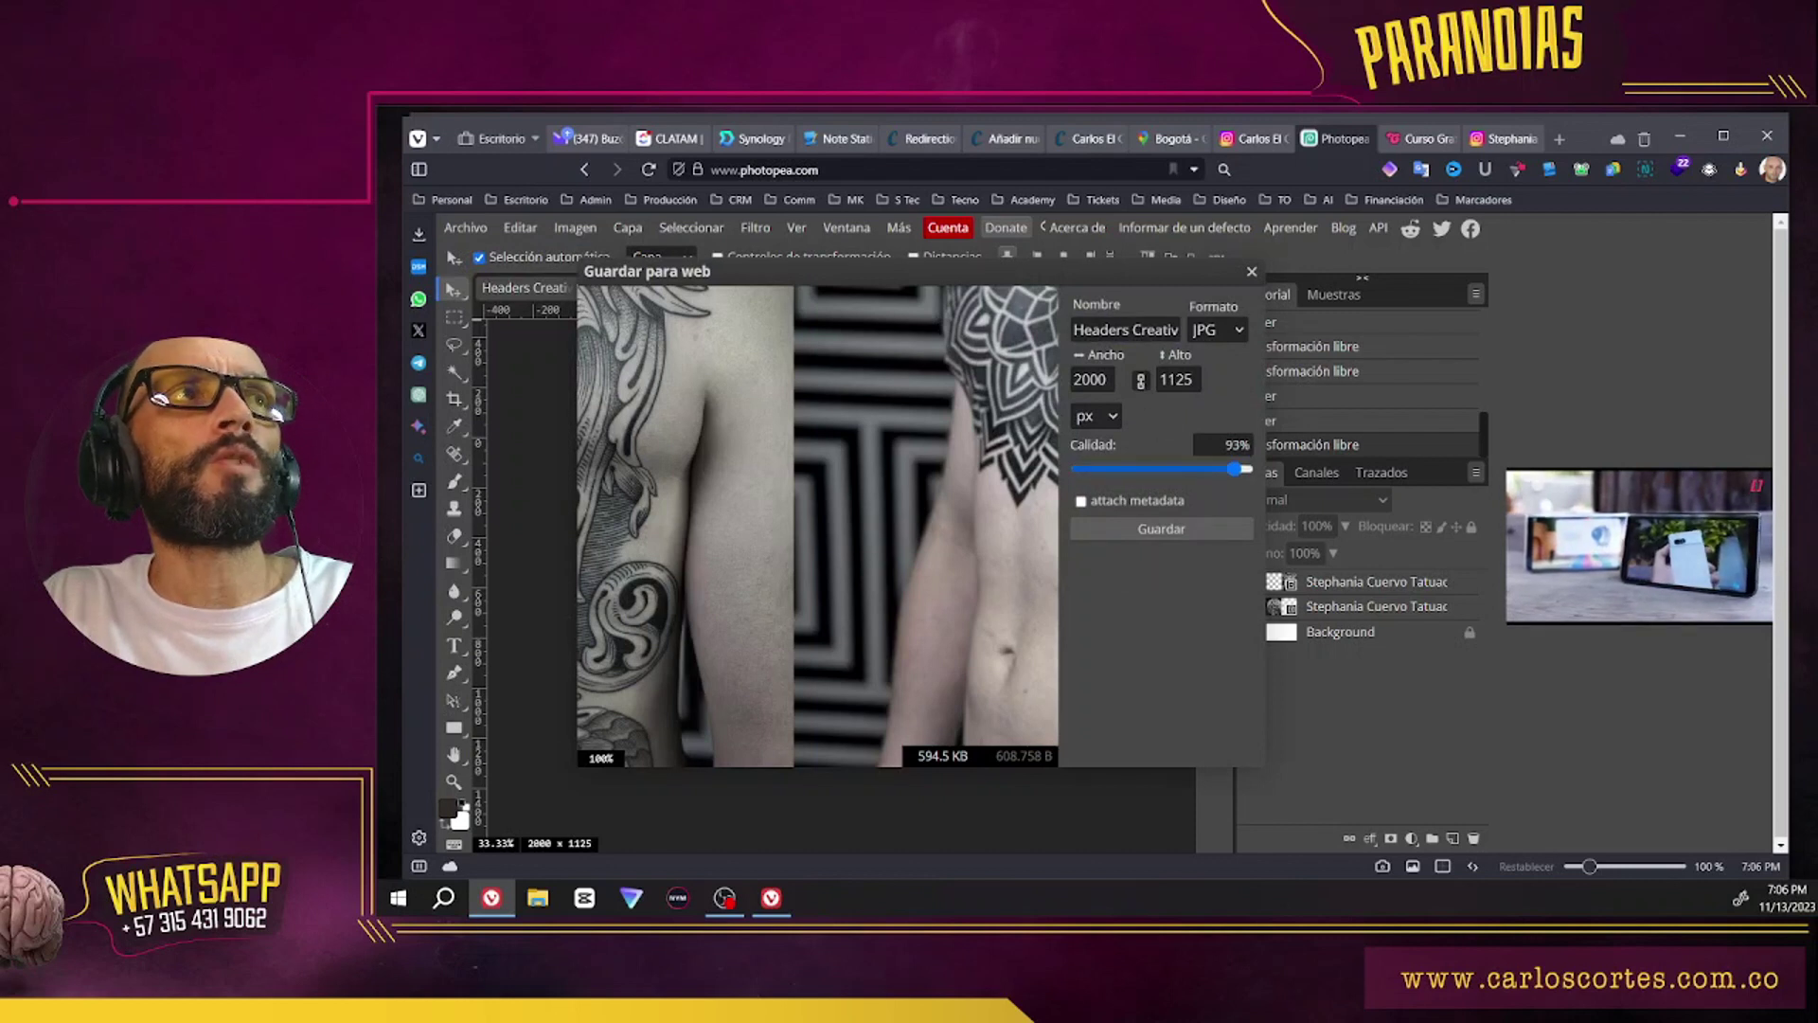
{"action": "triple_click", "coordinate": [1127, 330]}
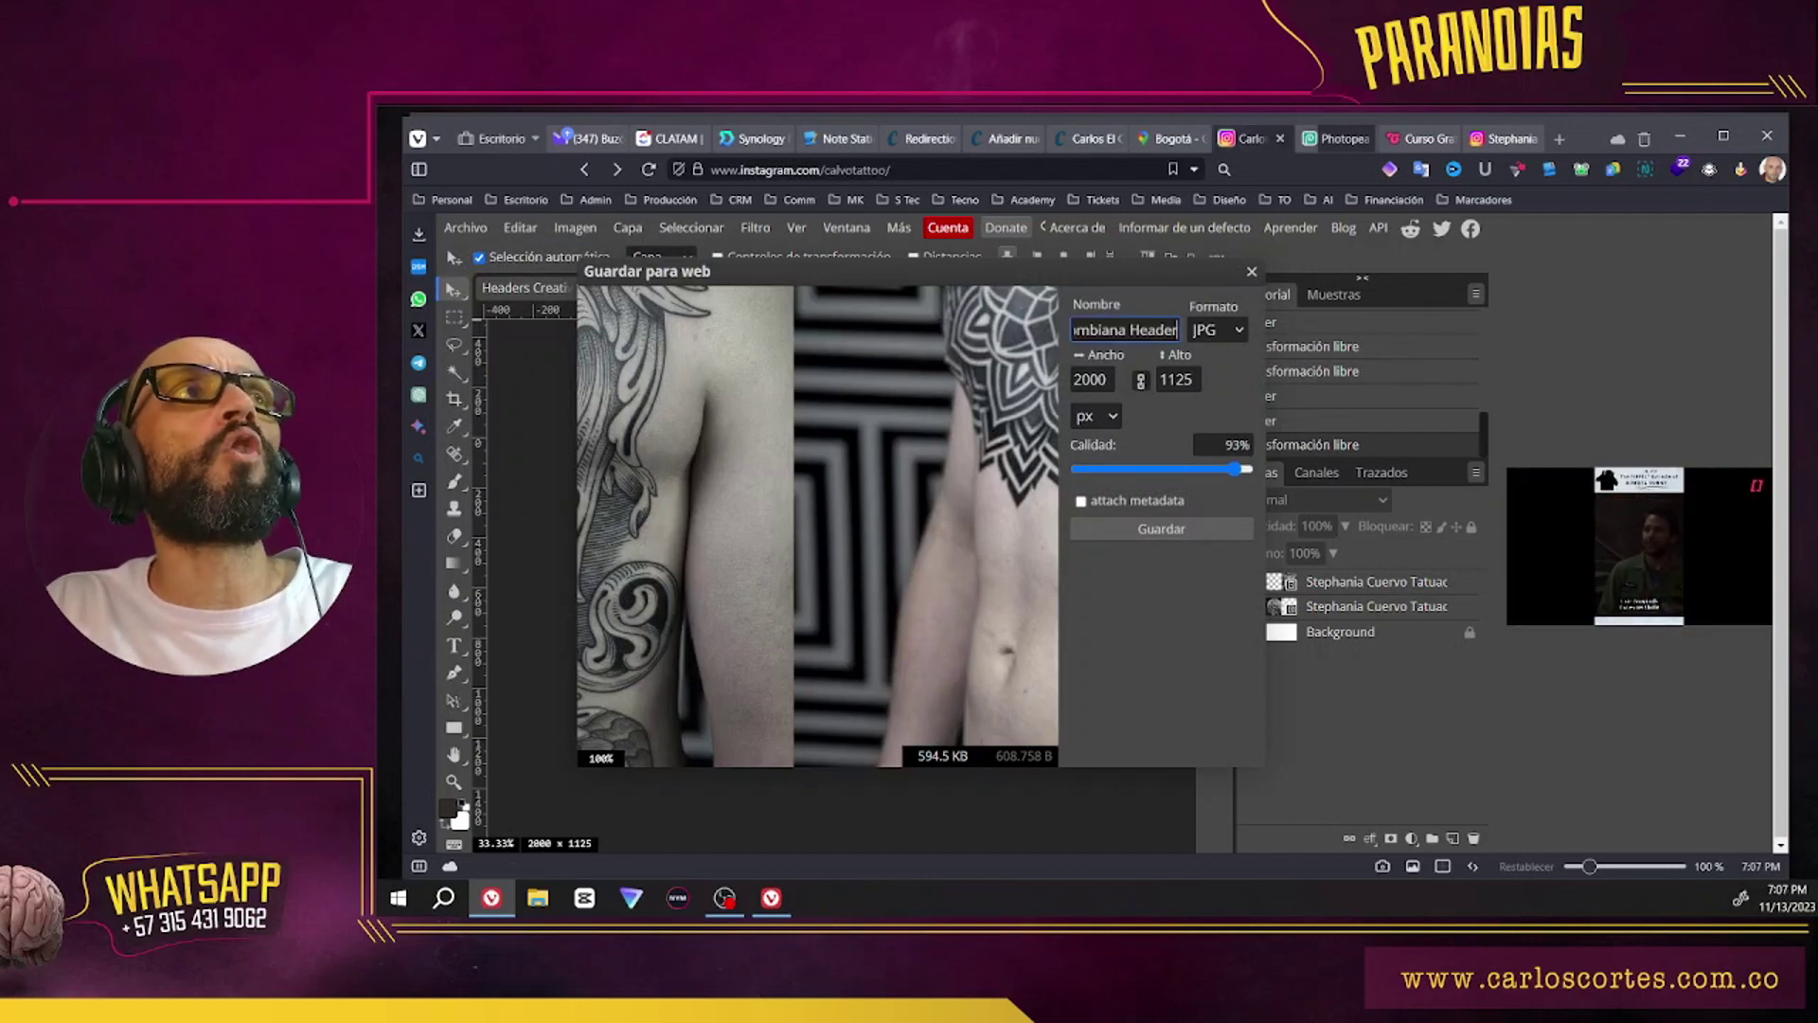
{"action": "left_click", "coordinate": [1172, 530]}
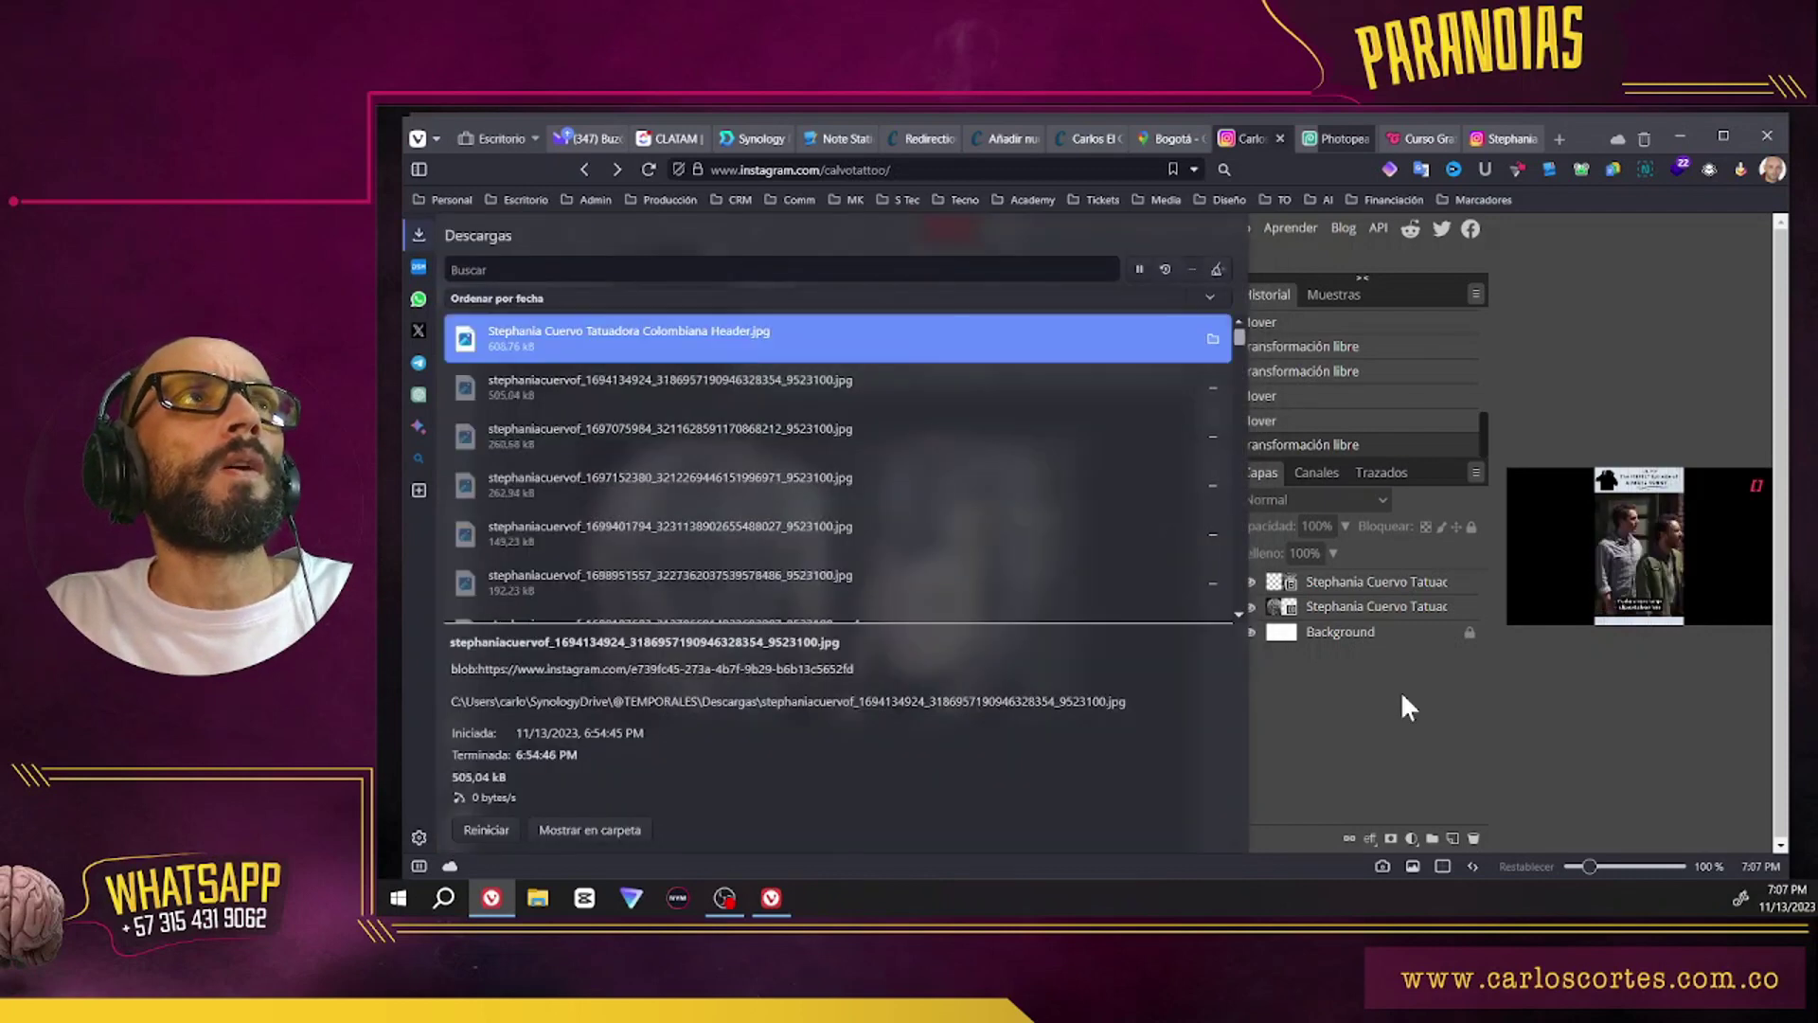
Step: Return to the WordPress profile and upload the exported header JPG from the Descargas folder for its featured image
{"action": "left_click", "coordinate": [1002, 138]}
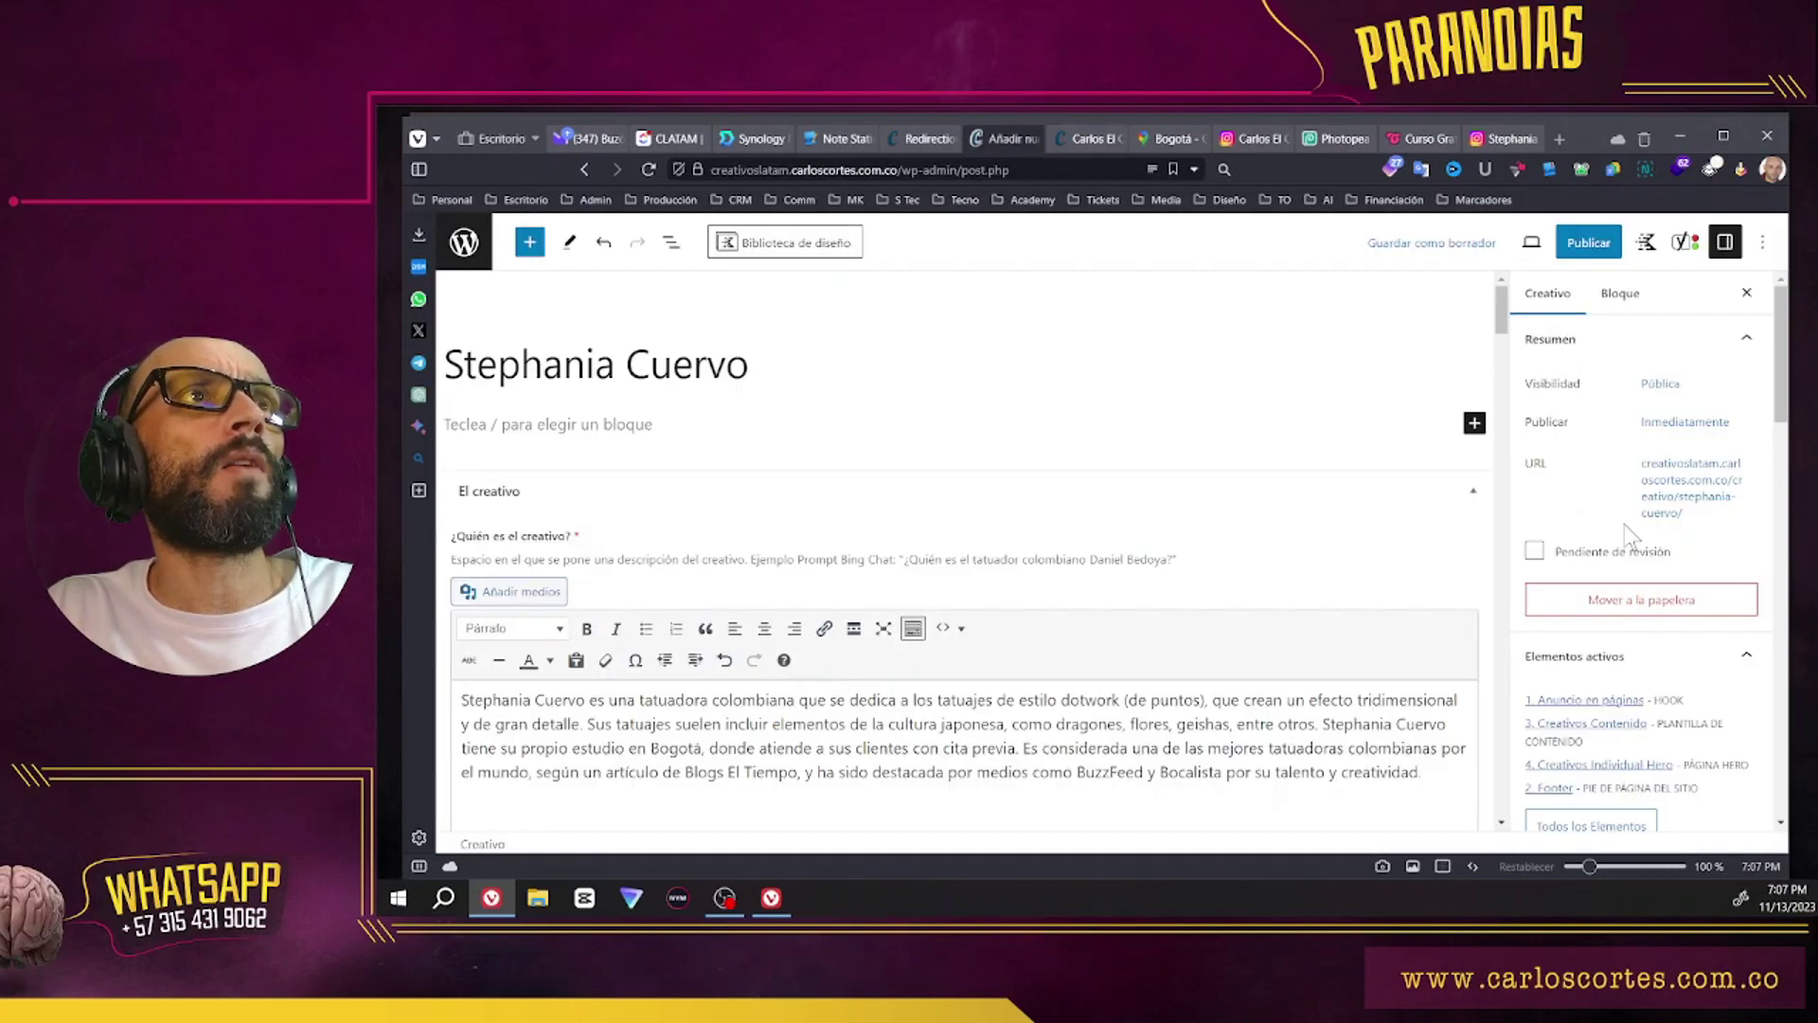
{"action": "scroll", "coordinate": [1627, 535], "scroll_direction": "down", "scroll_amount": 10}
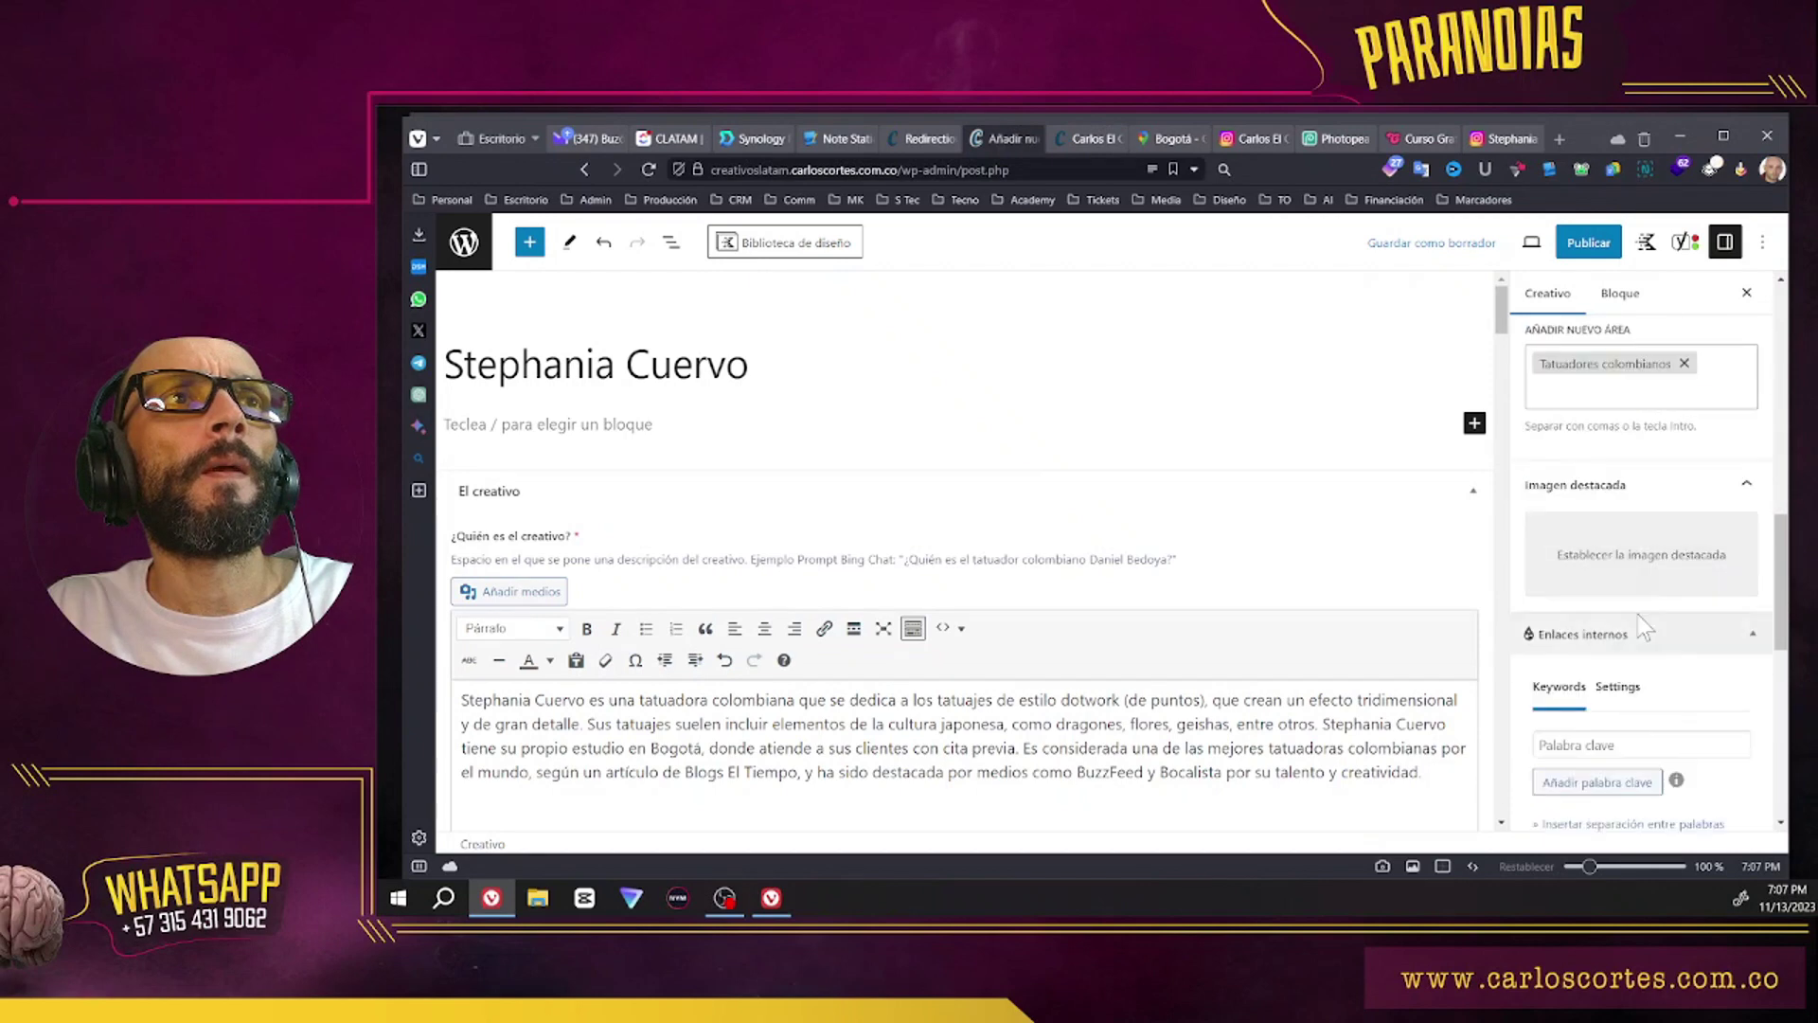
{"action": "left_click", "coordinate": [1636, 568]}
{"action": "left_click", "coordinate": [546, 306]}
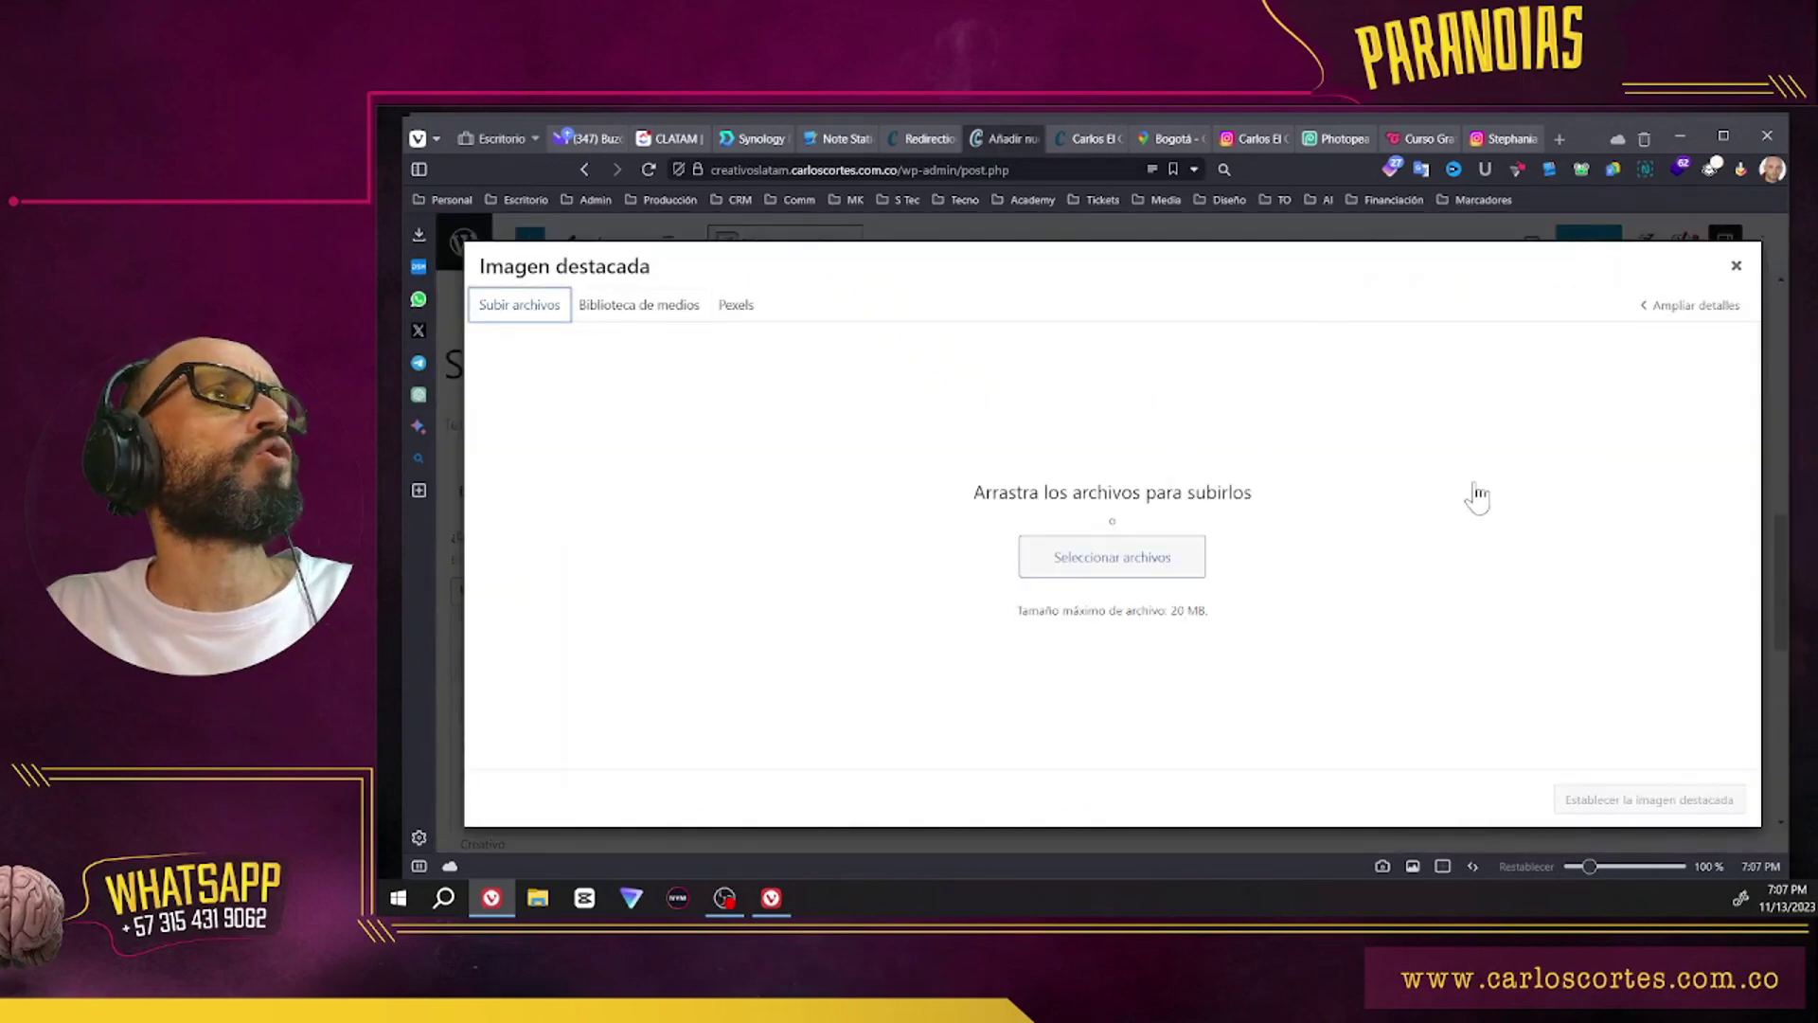
{"action": "left_click", "coordinate": [1195, 569]}
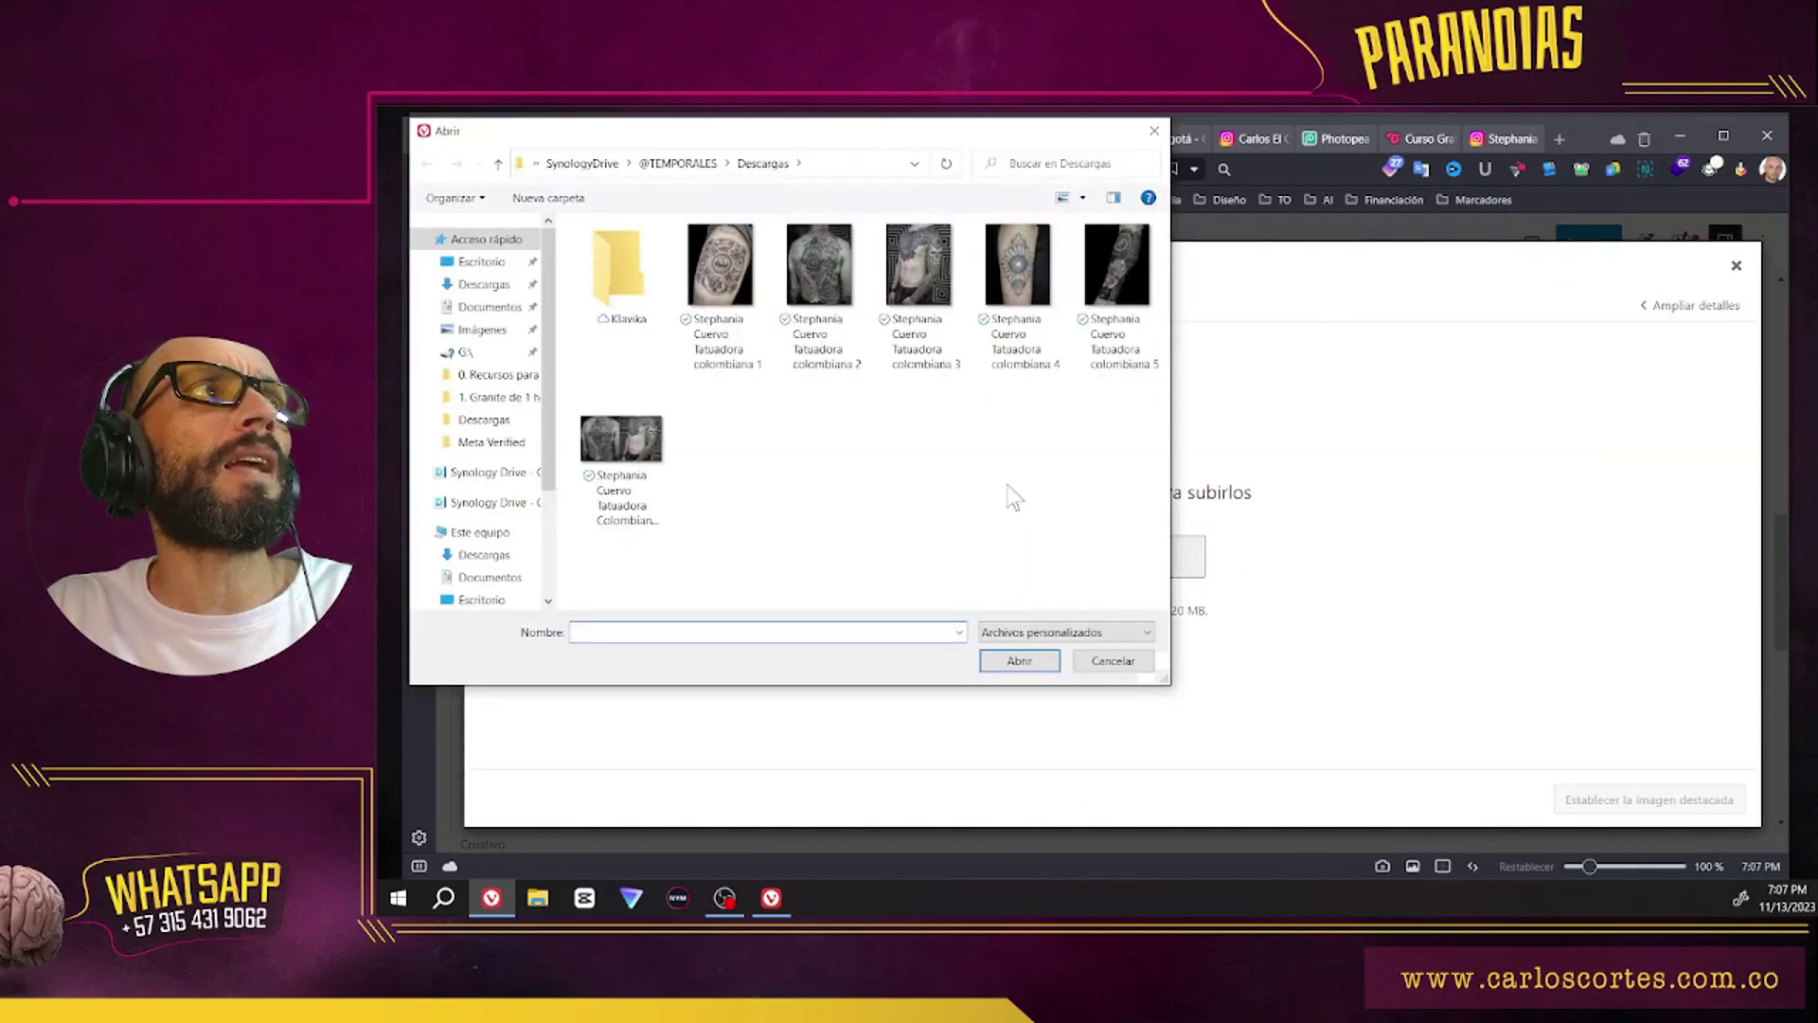
{"action": "double_click", "coordinate": [633, 456]}
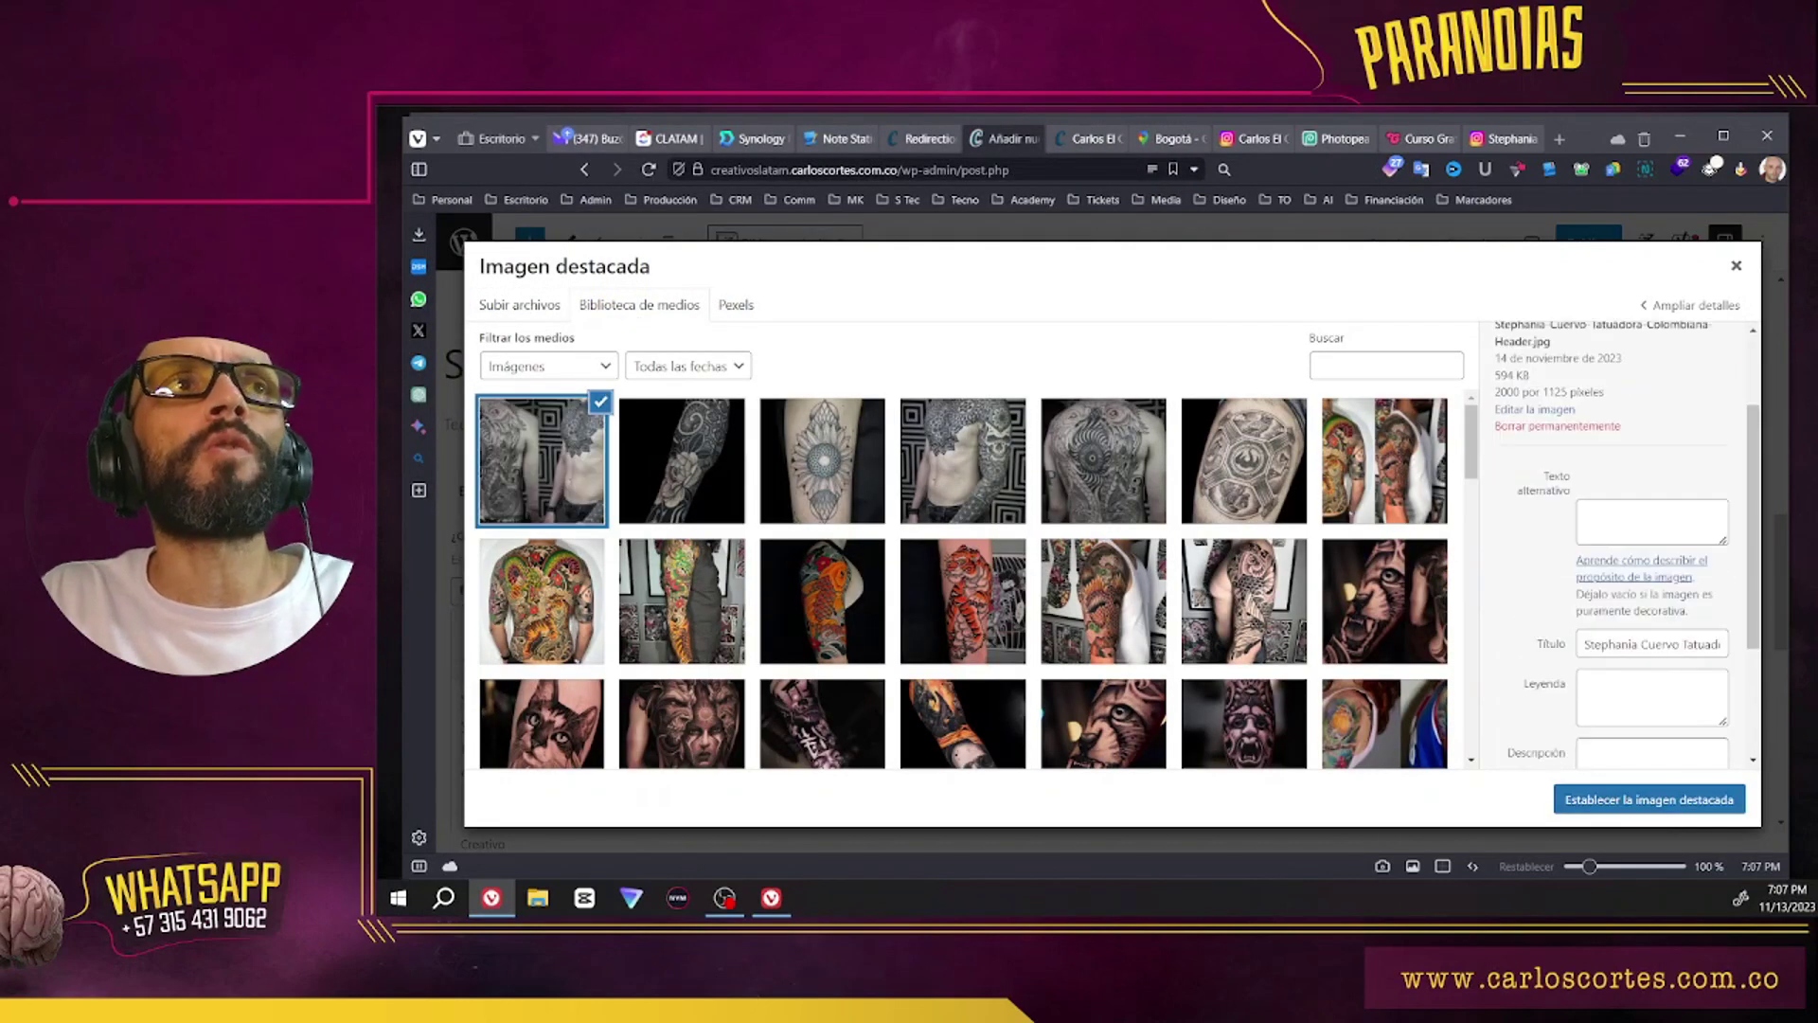
Step: Give the header alt text and a caption with the artist's name, the description "Mejores Tatuadoras Colombianas", and set it as featured image
{"action": "triple_click", "coordinate": [1663, 646]}
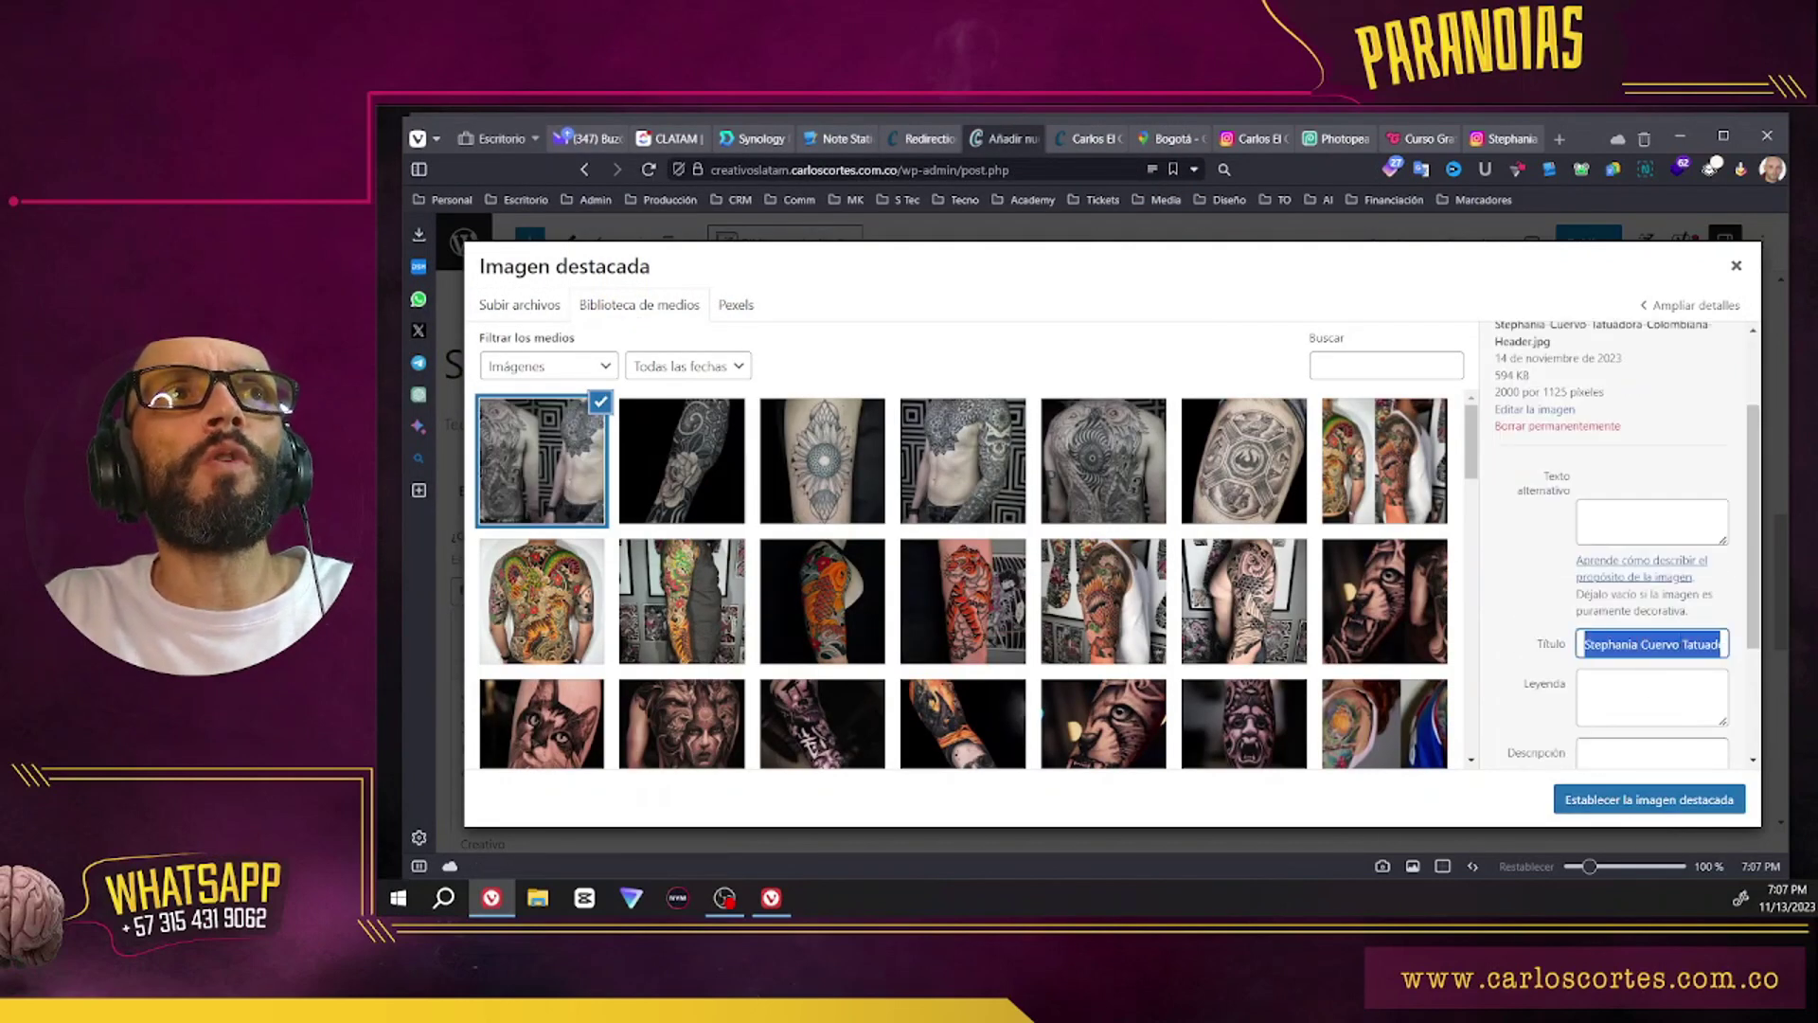
{"action": "left_click", "coordinate": [1634, 522]}
{"action": "type", "text": "Stephania Cuervo Tatuadoras Colombianas Header"}
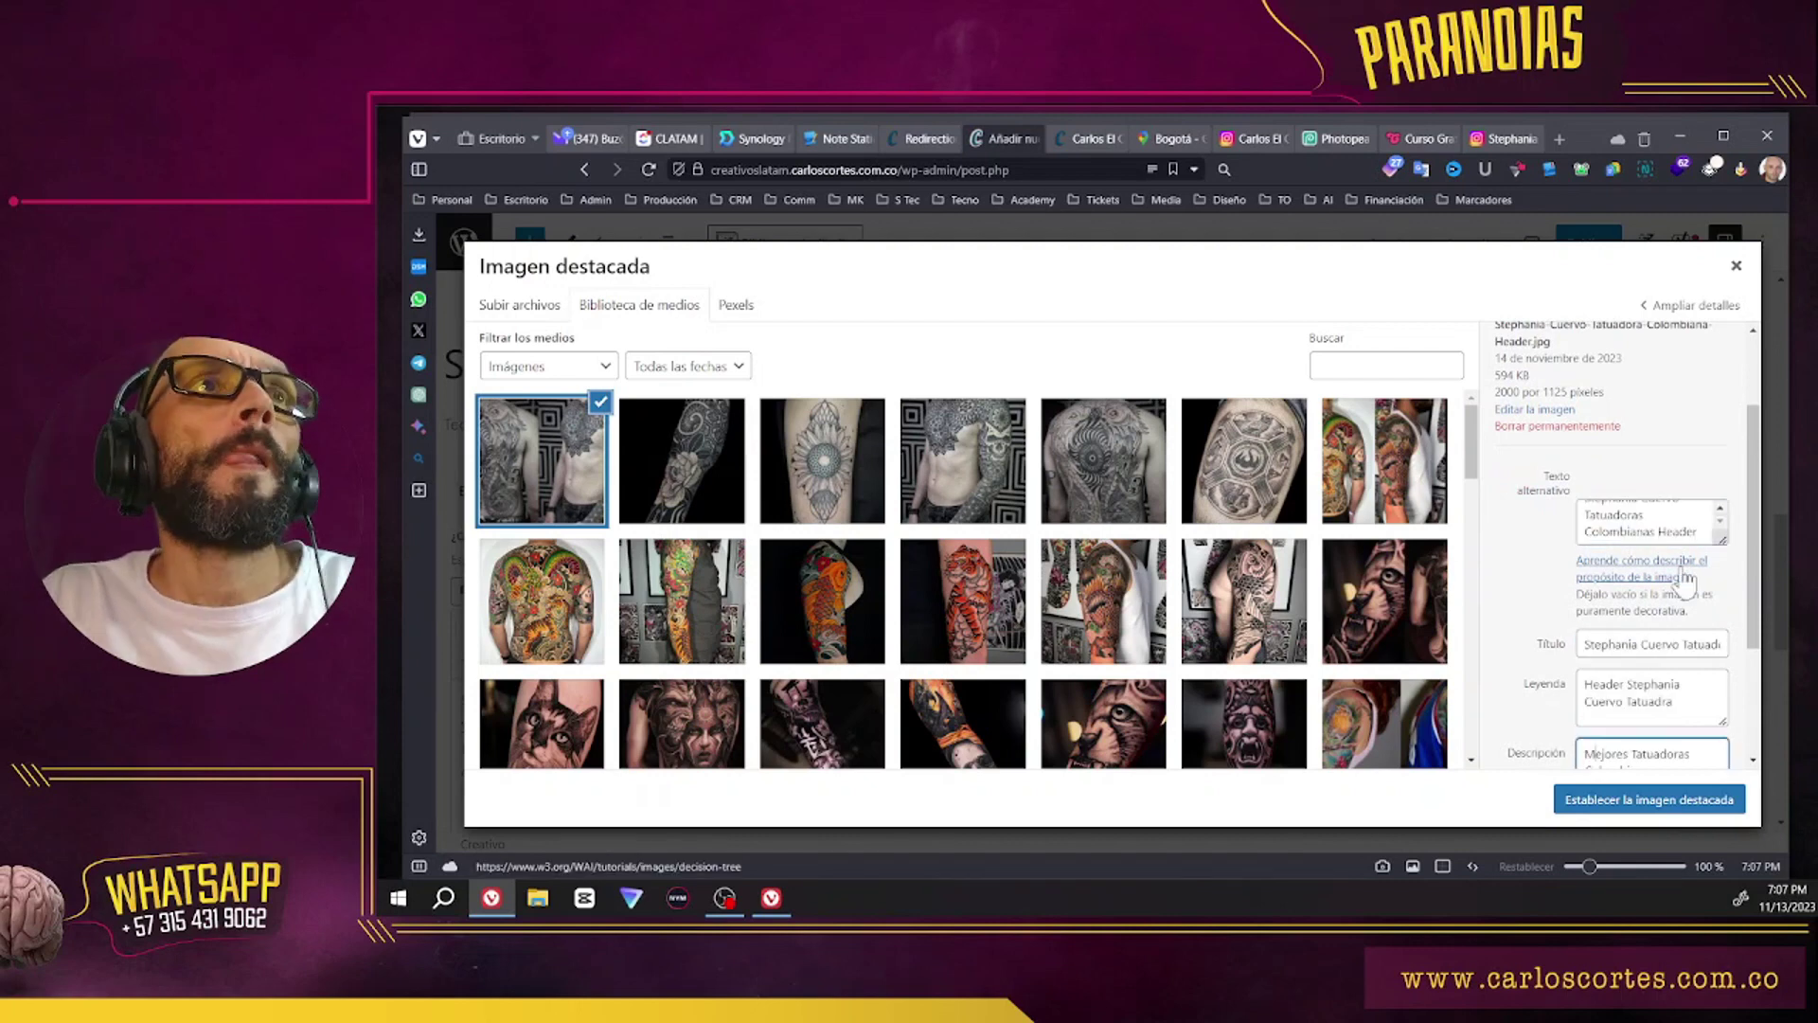
{"action": "scroll", "coordinate": [1655, 492], "scroll_direction": "down", "scroll_amount": 1}
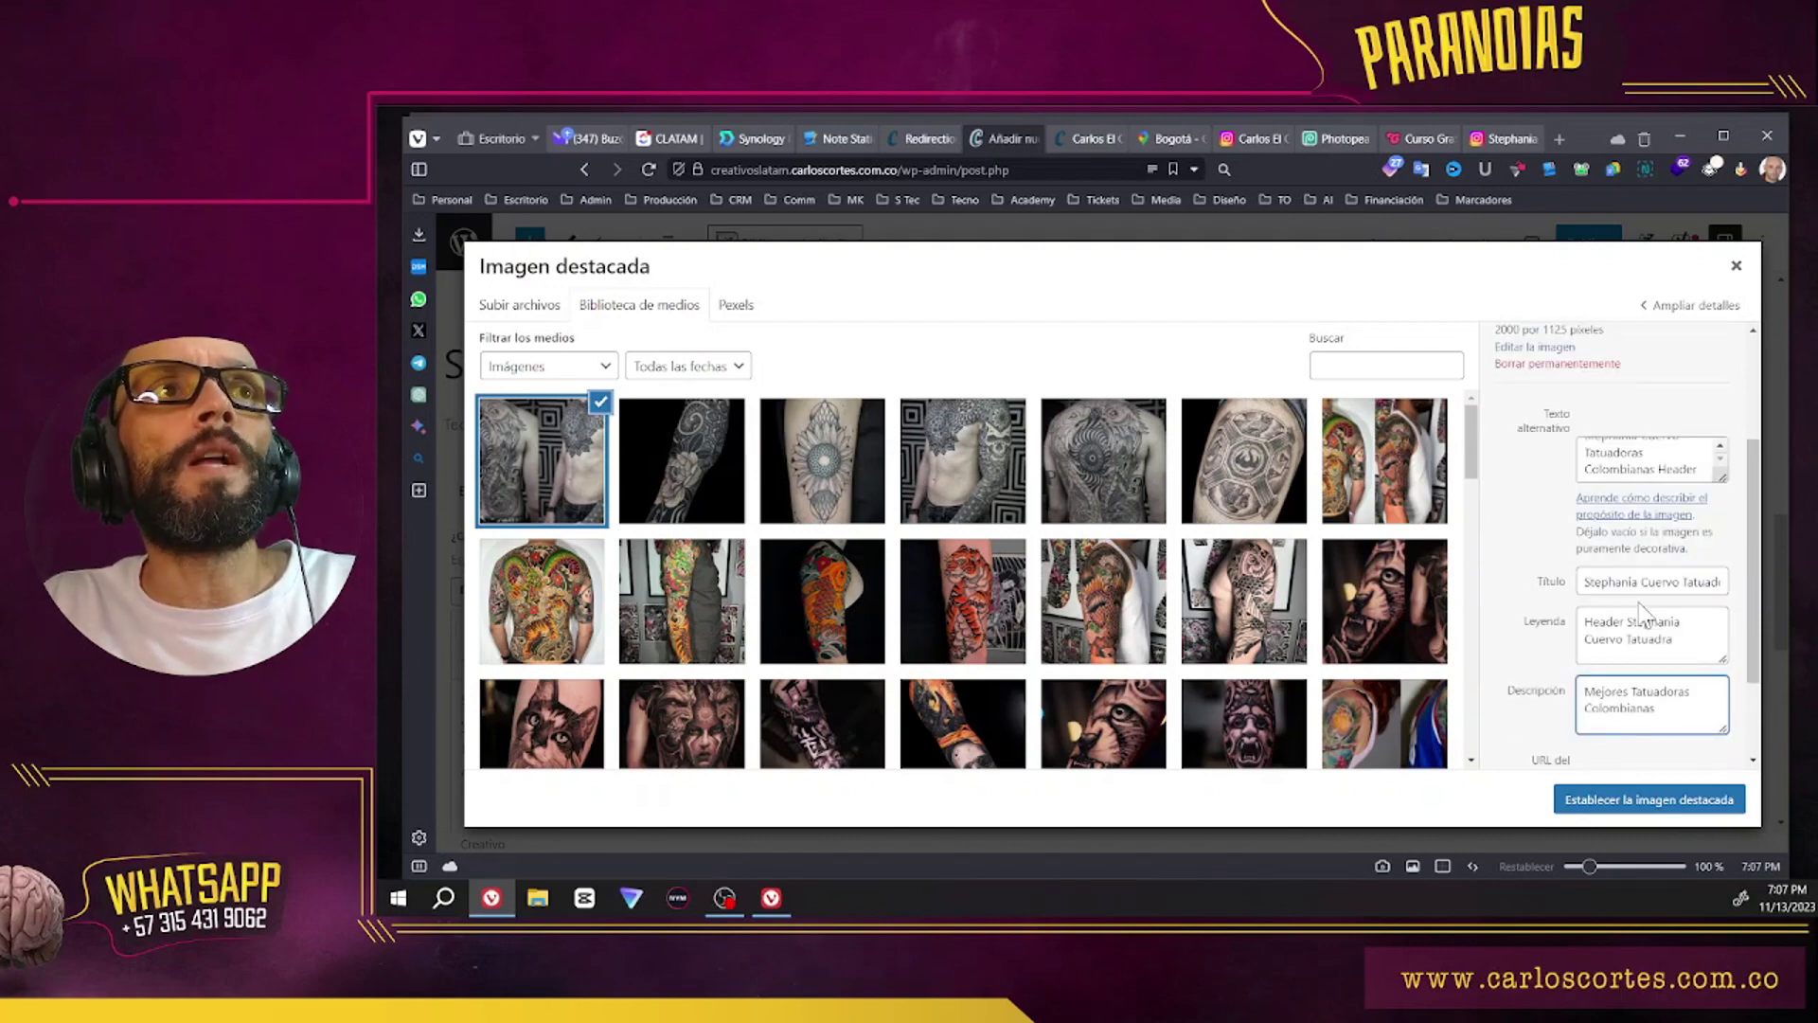
{"action": "scroll", "coordinate": [1641, 611], "scroll_direction": "down", "scroll_amount": 1}
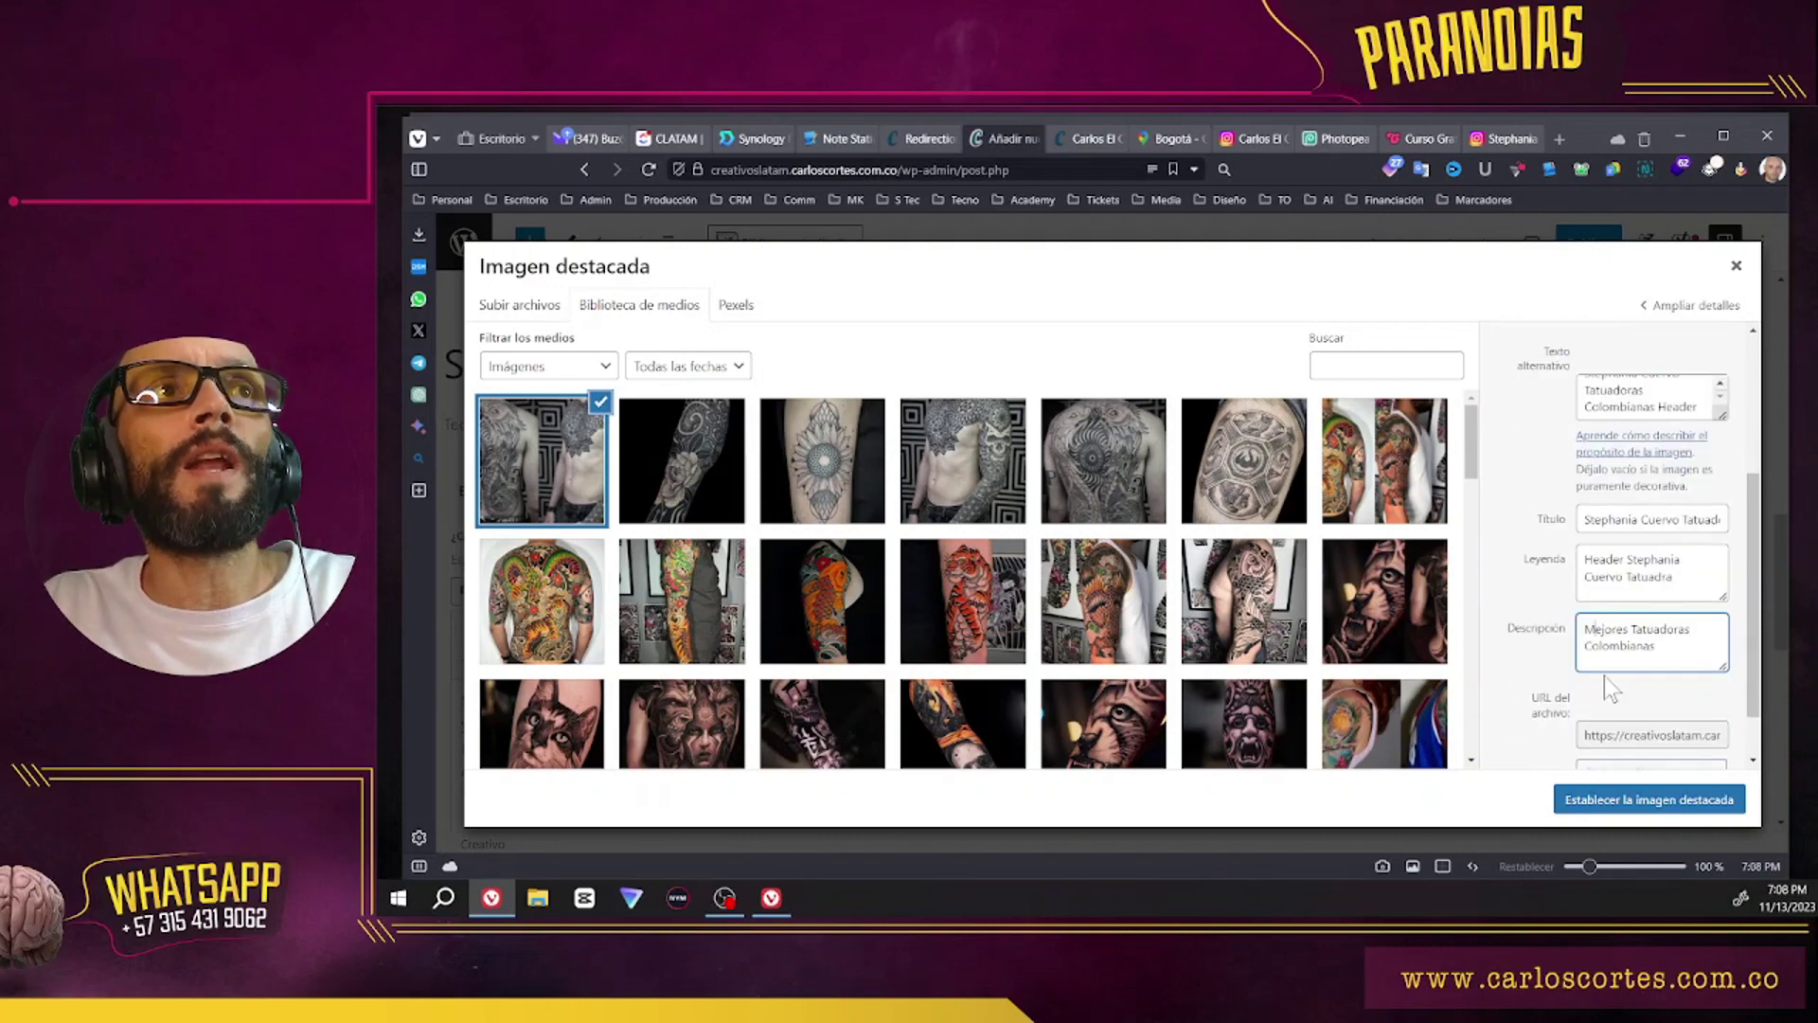
{"action": "left_click", "coordinate": [1615, 807]}
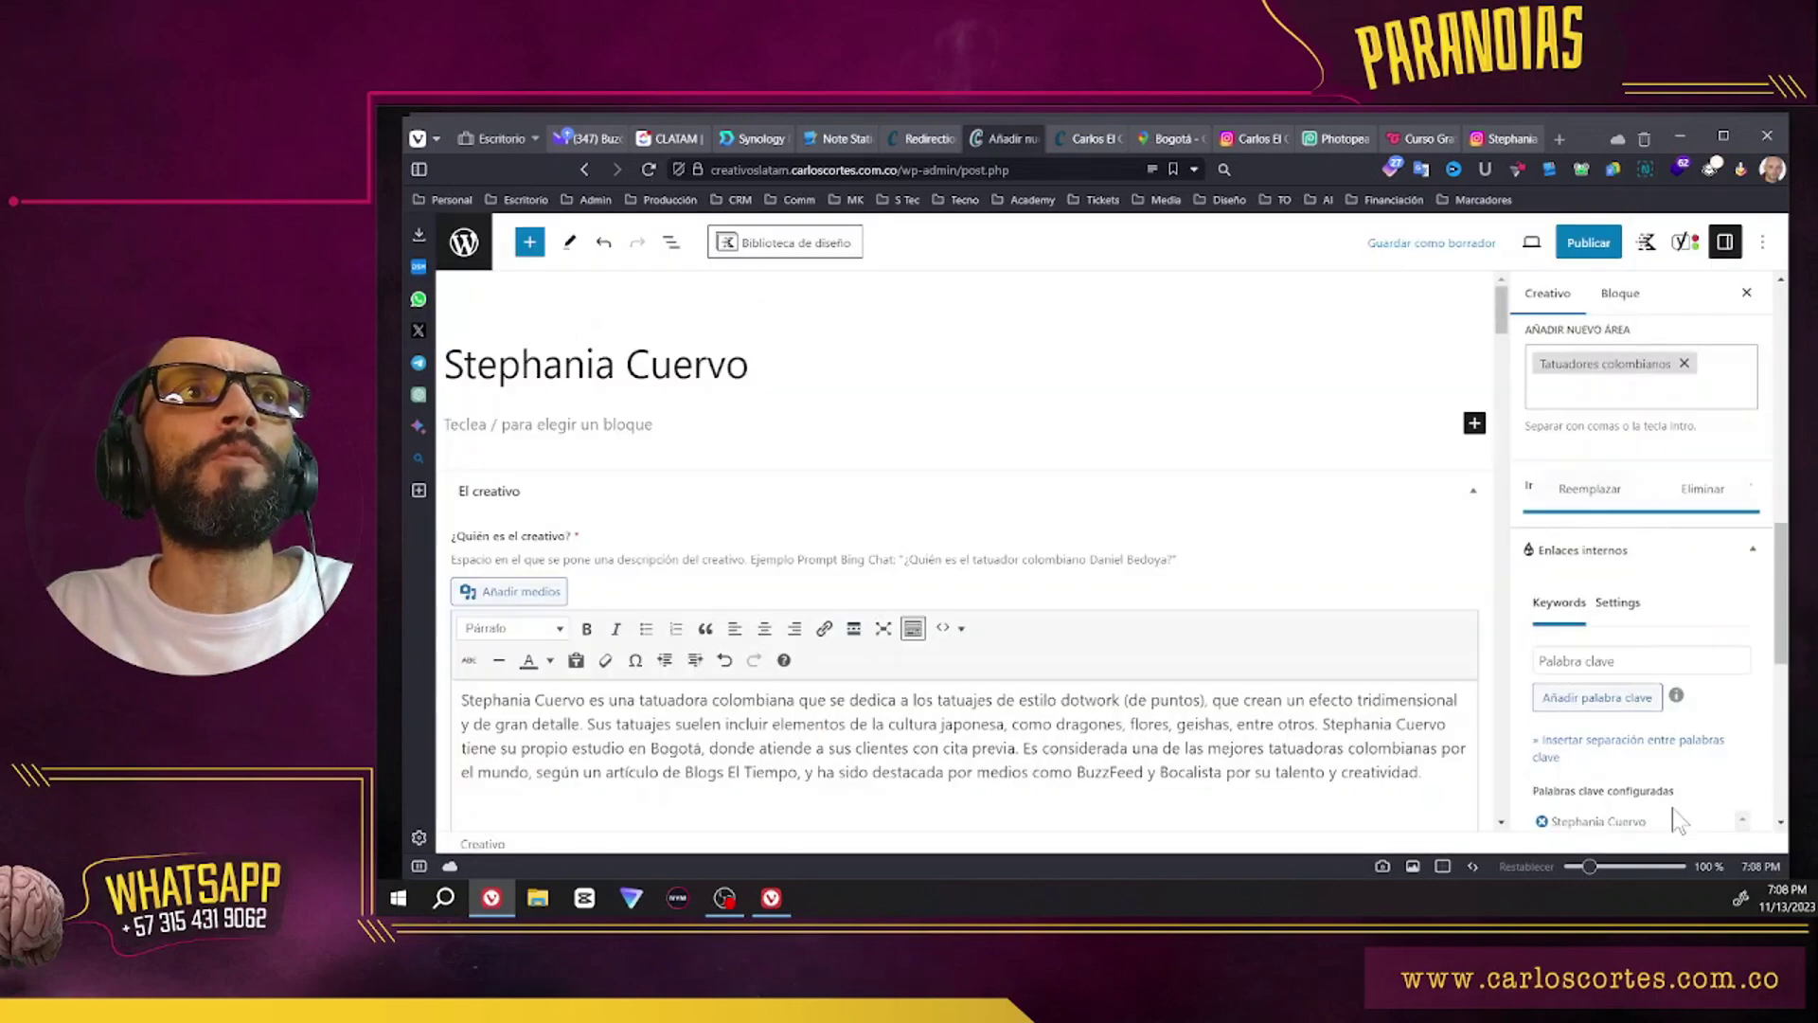
Step: Save the profile as a draft and open its preview in a new browser tab
{"action": "left_click", "coordinate": [1427, 248]}
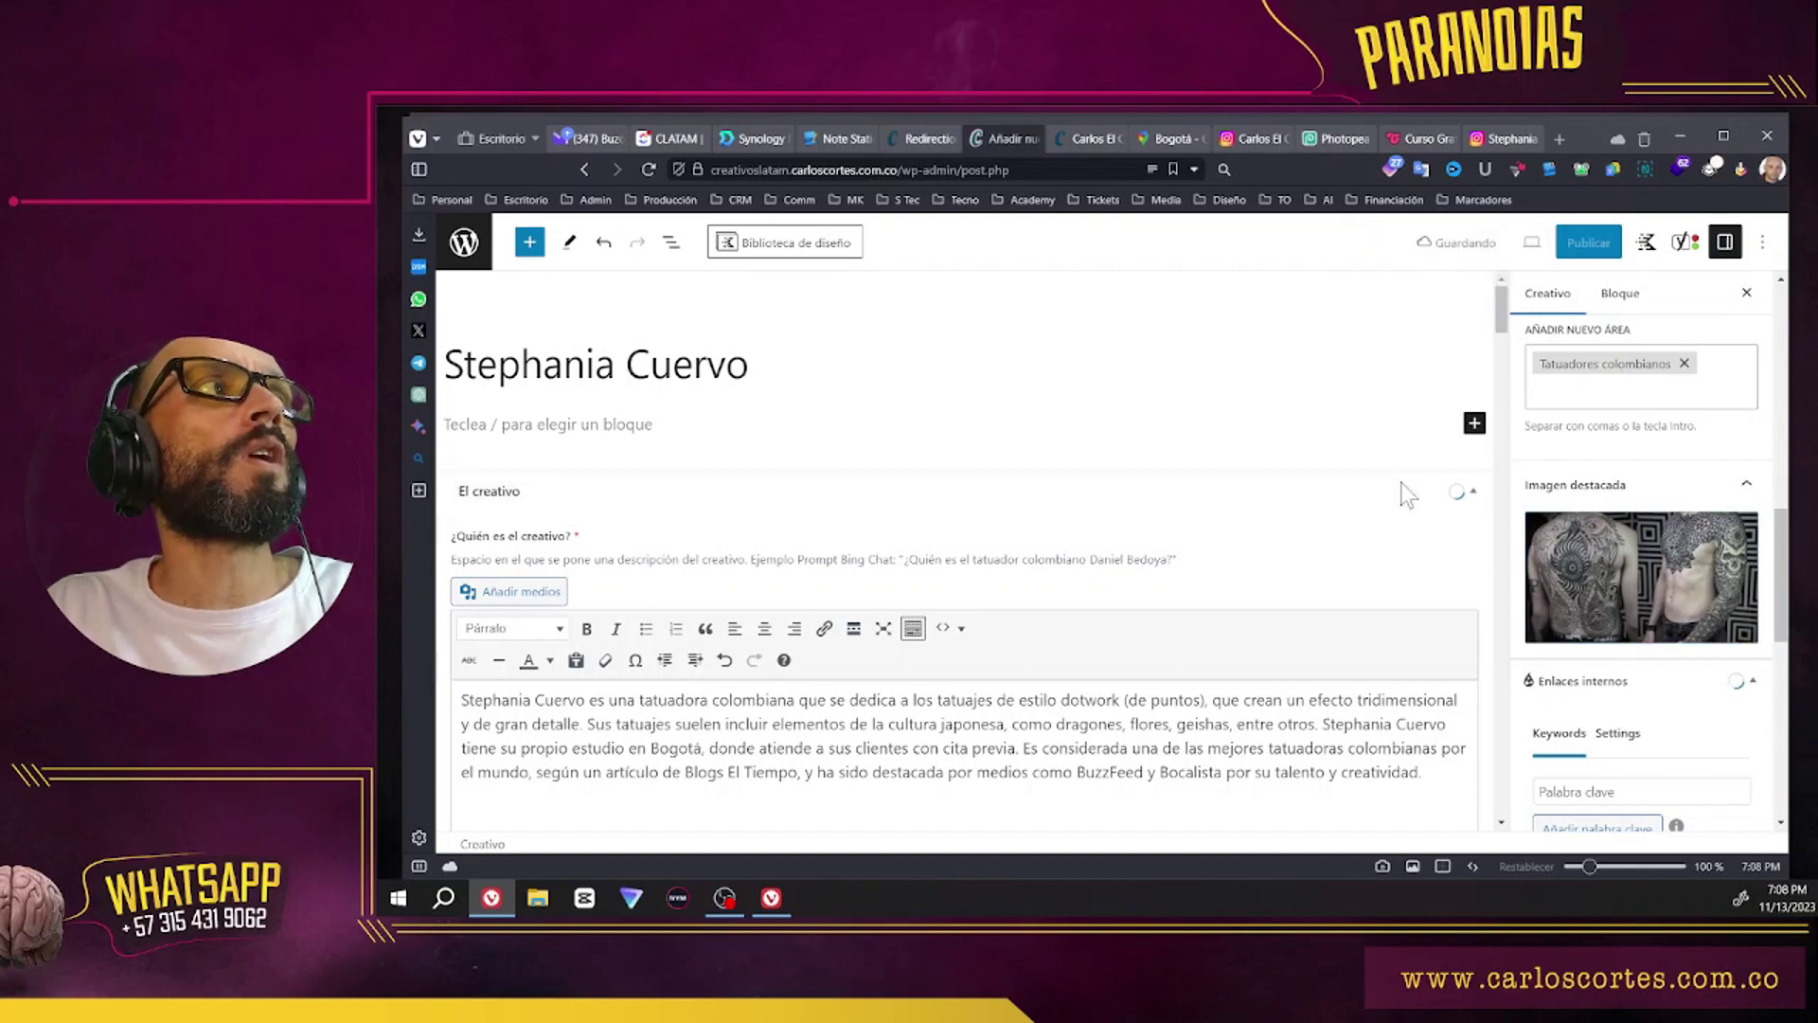
{"action": "right_click", "coordinate": [682, 799]}
{"action": "left_click", "coordinate": [758, 417]}
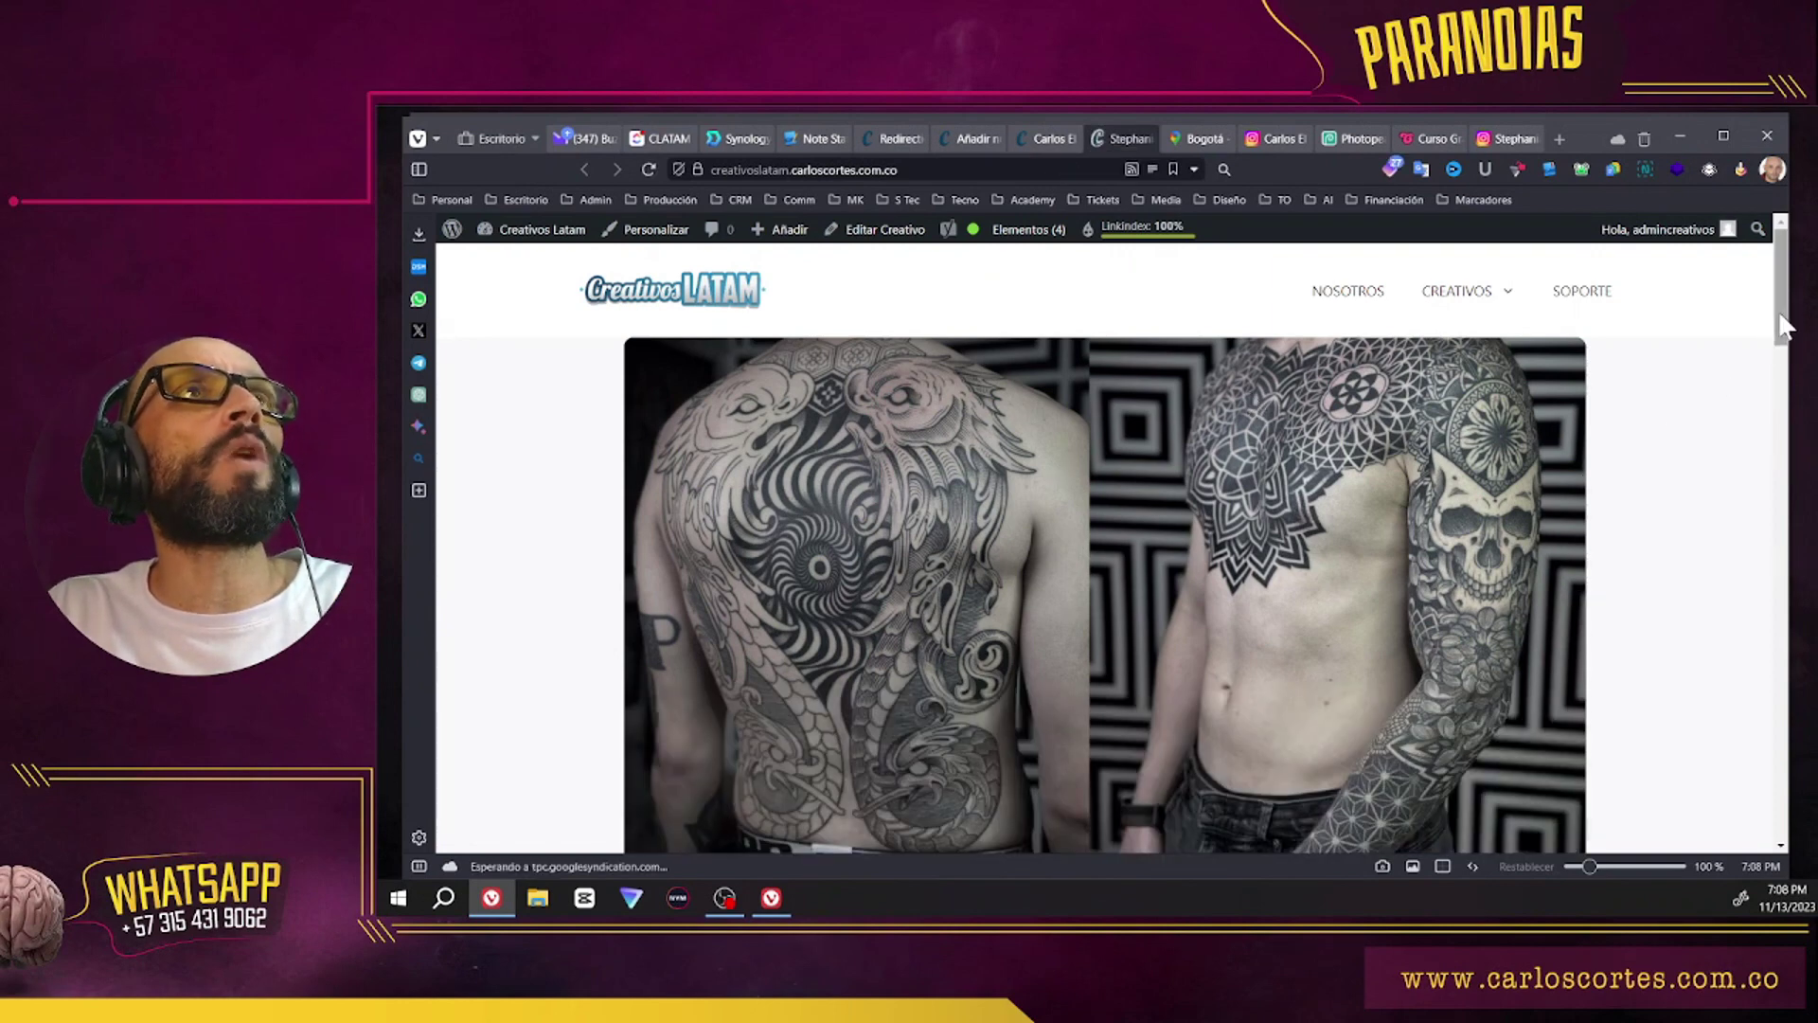
Step: Review the previewed profile's Creativo, Trabajo and Contacto sections, including the embedded Bogotá map
{"action": "left_click_drag", "start_coordinate": [1777, 308], "coordinate": [1767, 442]}
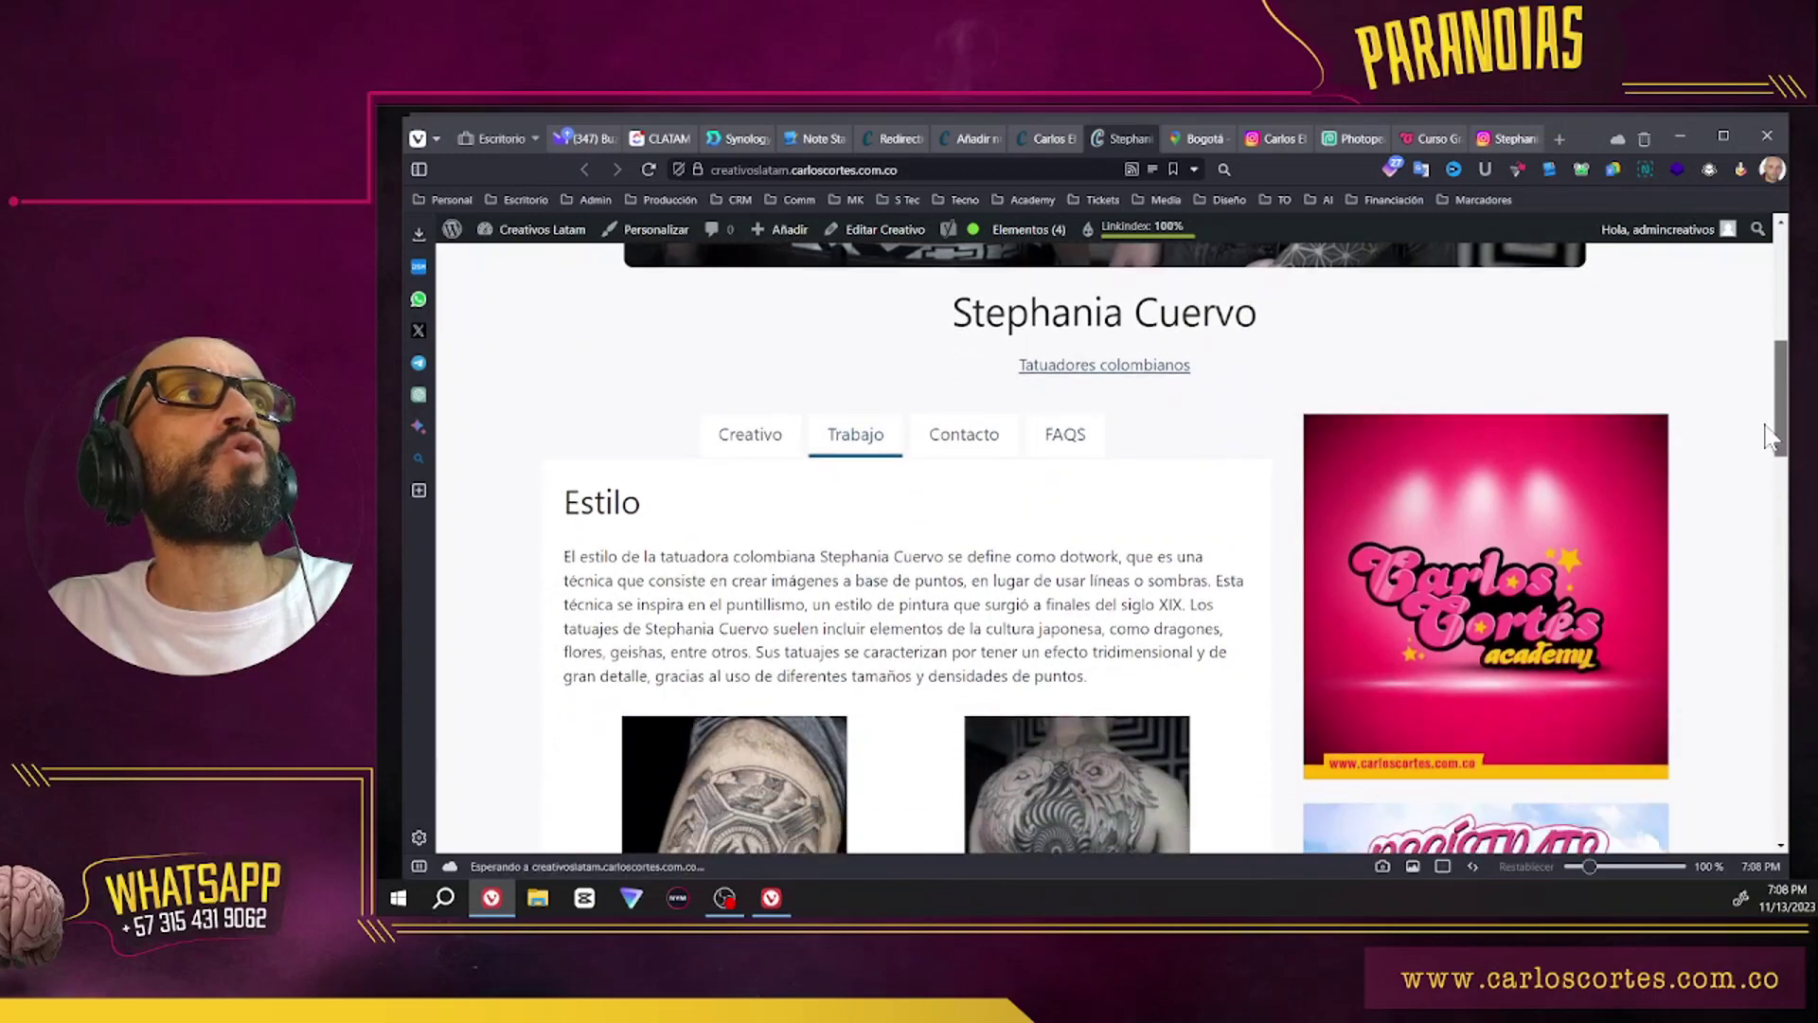
{"action": "left_click", "coordinate": [751, 409]}
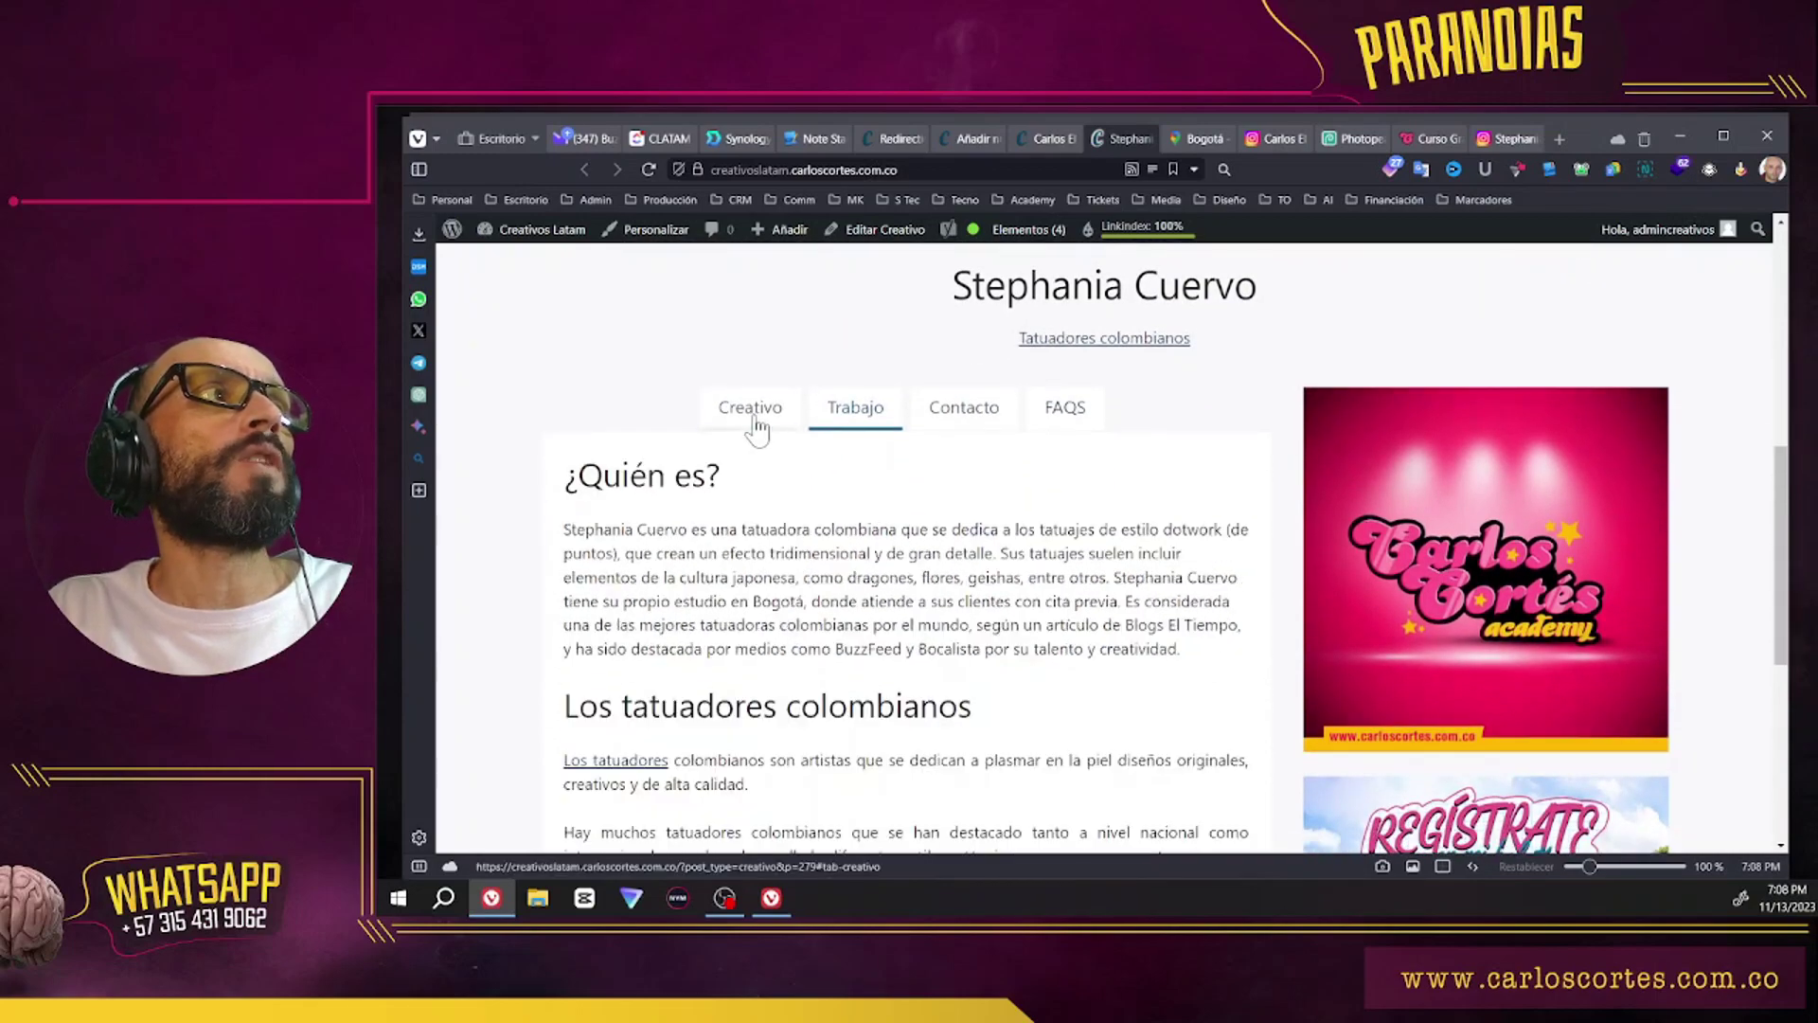
{"action": "scroll", "coordinate": [931, 575], "scroll_direction": "down", "scroll_amount": 3}
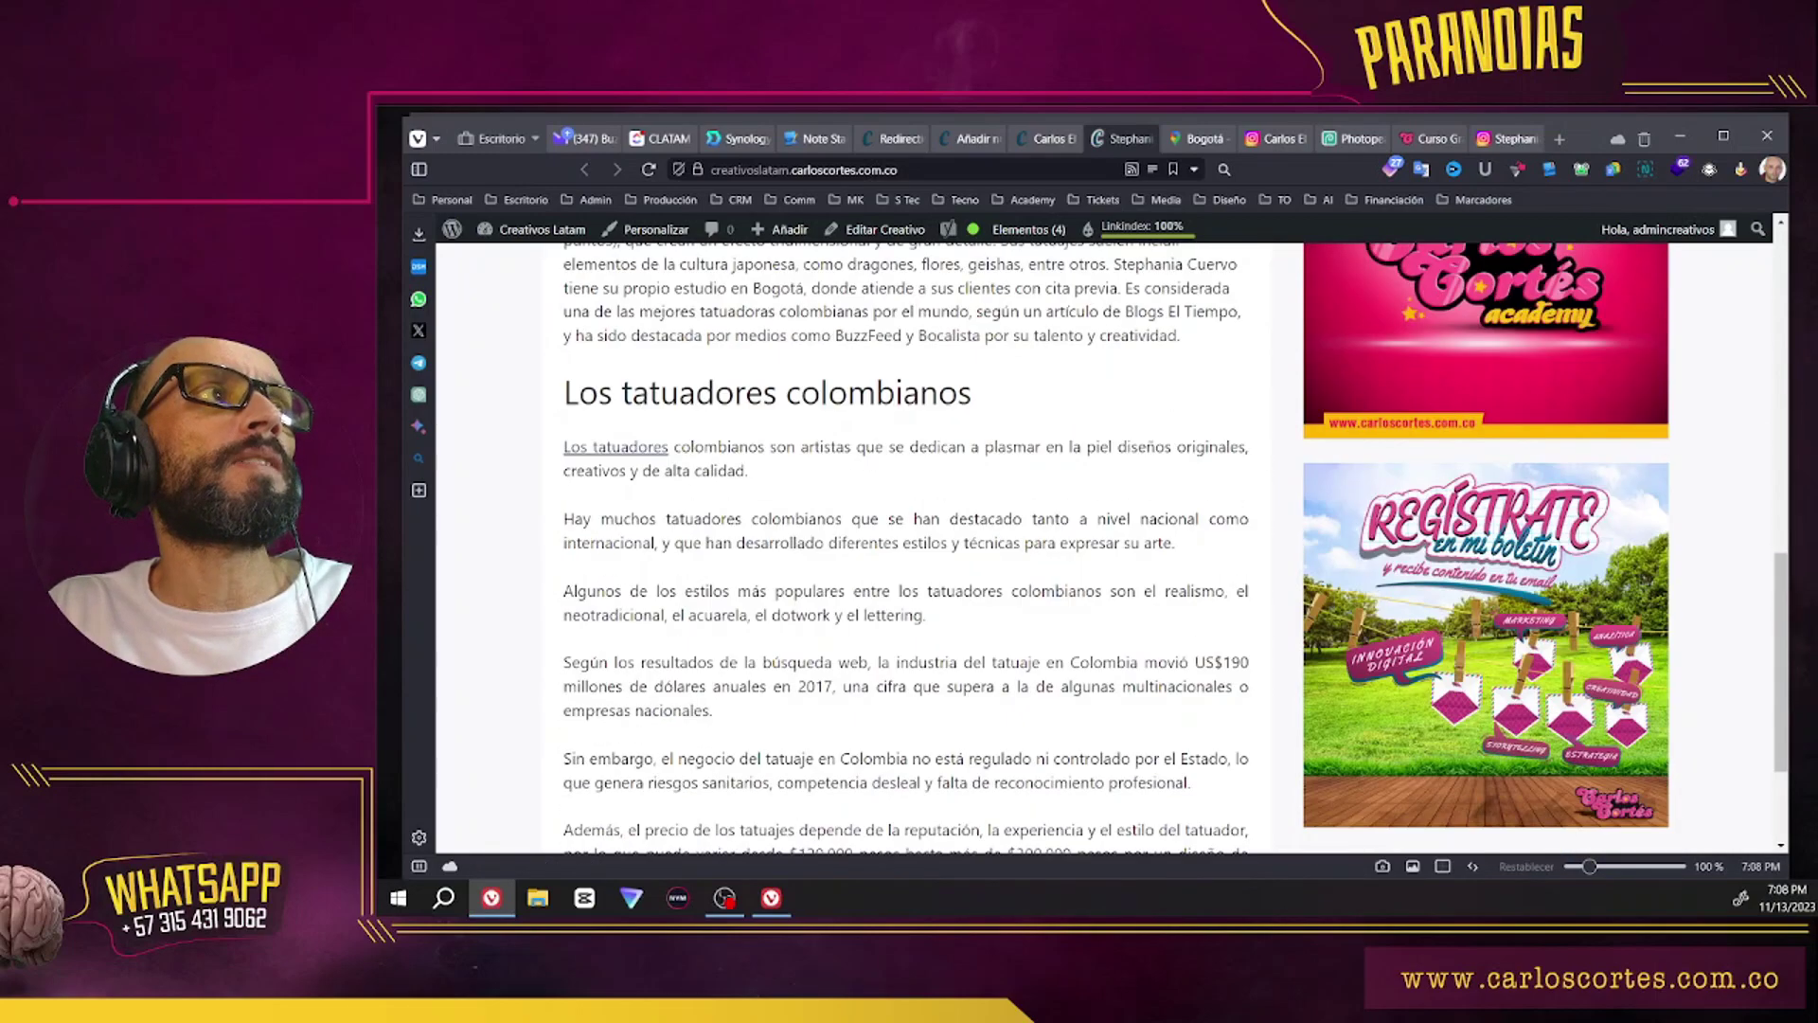
{"action": "scroll", "coordinate": [926, 566], "scroll_direction": "up", "scroll_amount": 5}
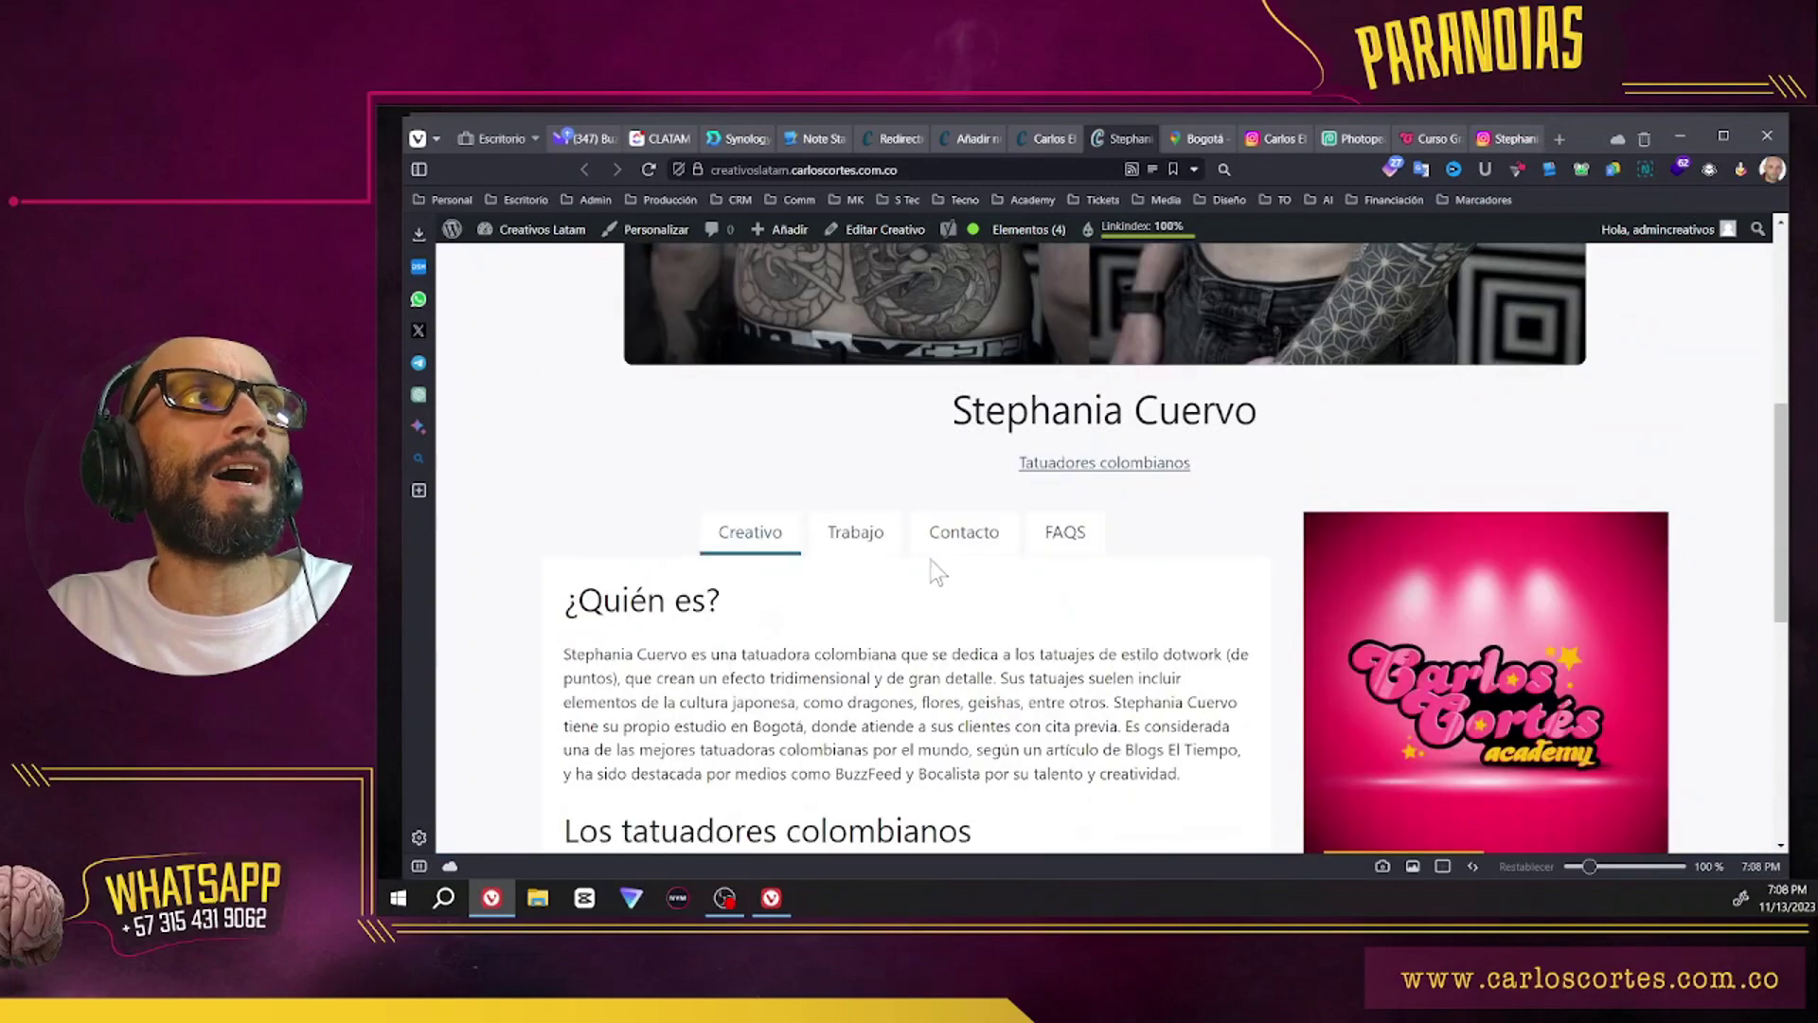
{"action": "left_click", "coordinate": [870, 532]}
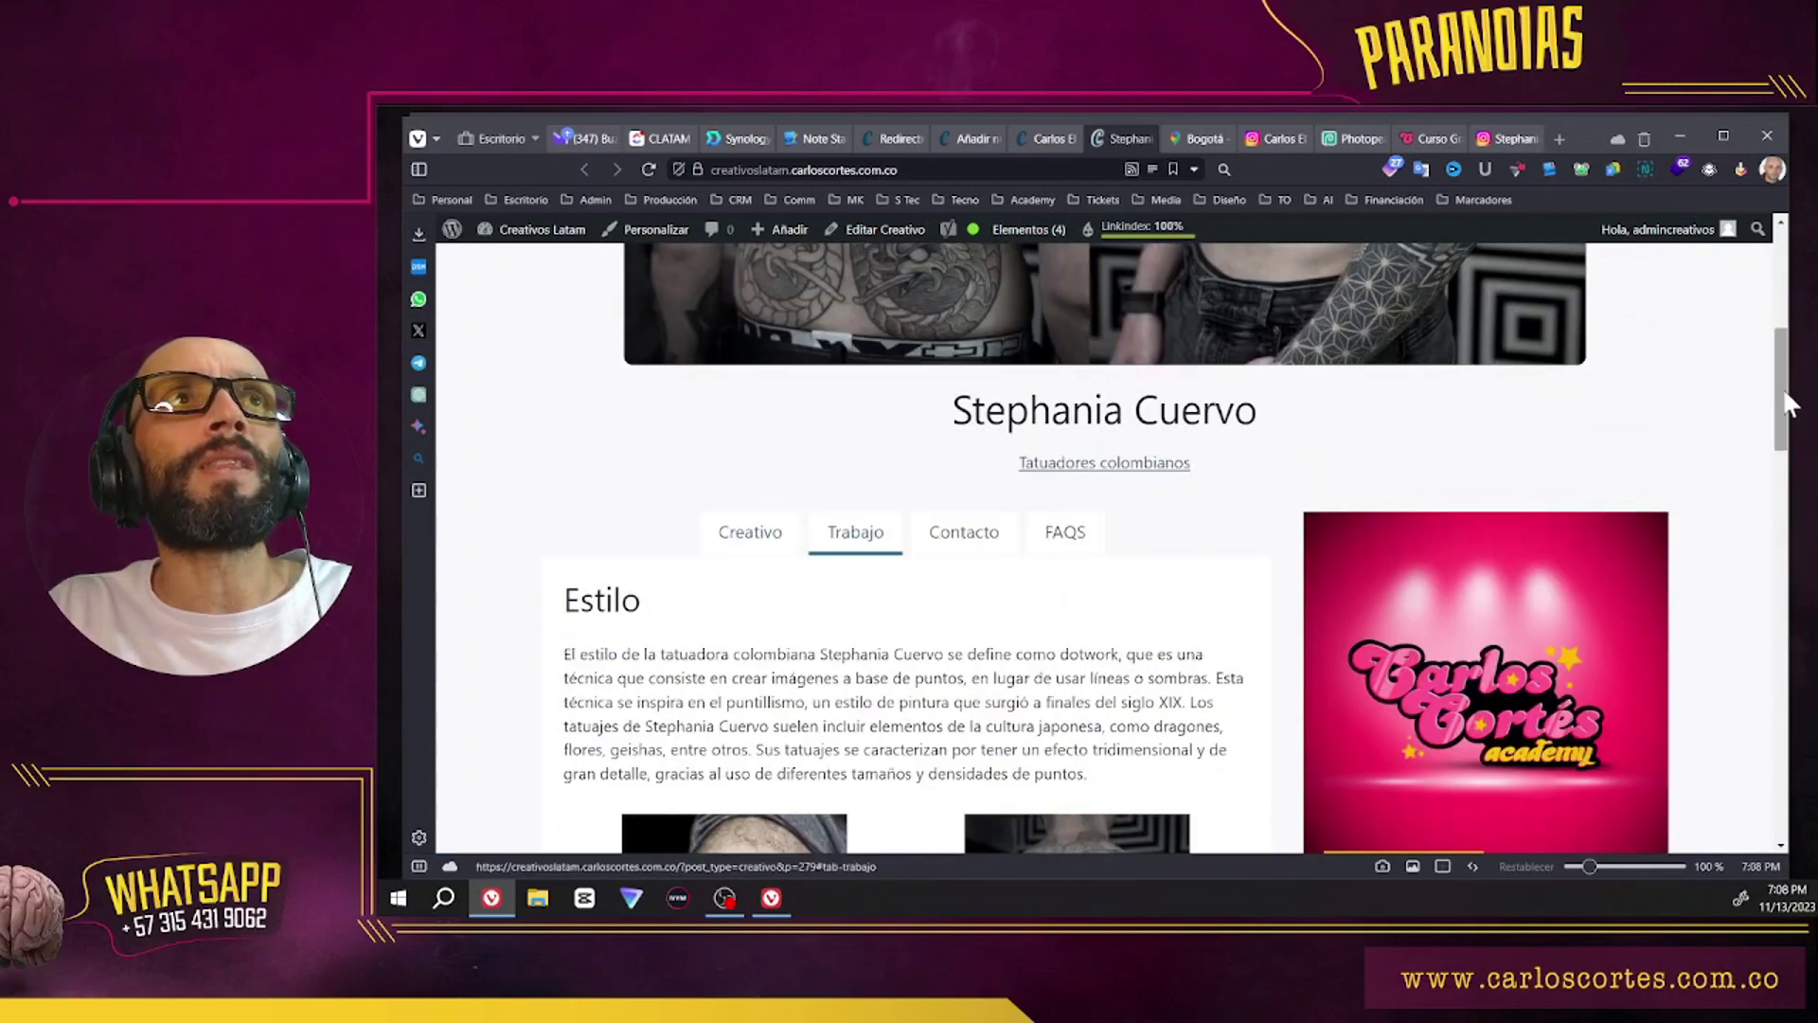
{"action": "mouse_move", "coordinate": [1784, 394]}
{"action": "left_mouse_down"}
{"action": "mouse_move", "coordinate": [1781, 781]}
{"action": "mouse_move", "coordinate": [1806, 574]}
{"action": "mouse_move", "coordinate": [1781, 405]}
{"action": "left_mouse_up"}
{"action": "left_click", "coordinate": [985, 512]}
{"action": "scroll", "coordinate": [1004, 604], "scroll_direction": "down", "scroll_amount": 2}
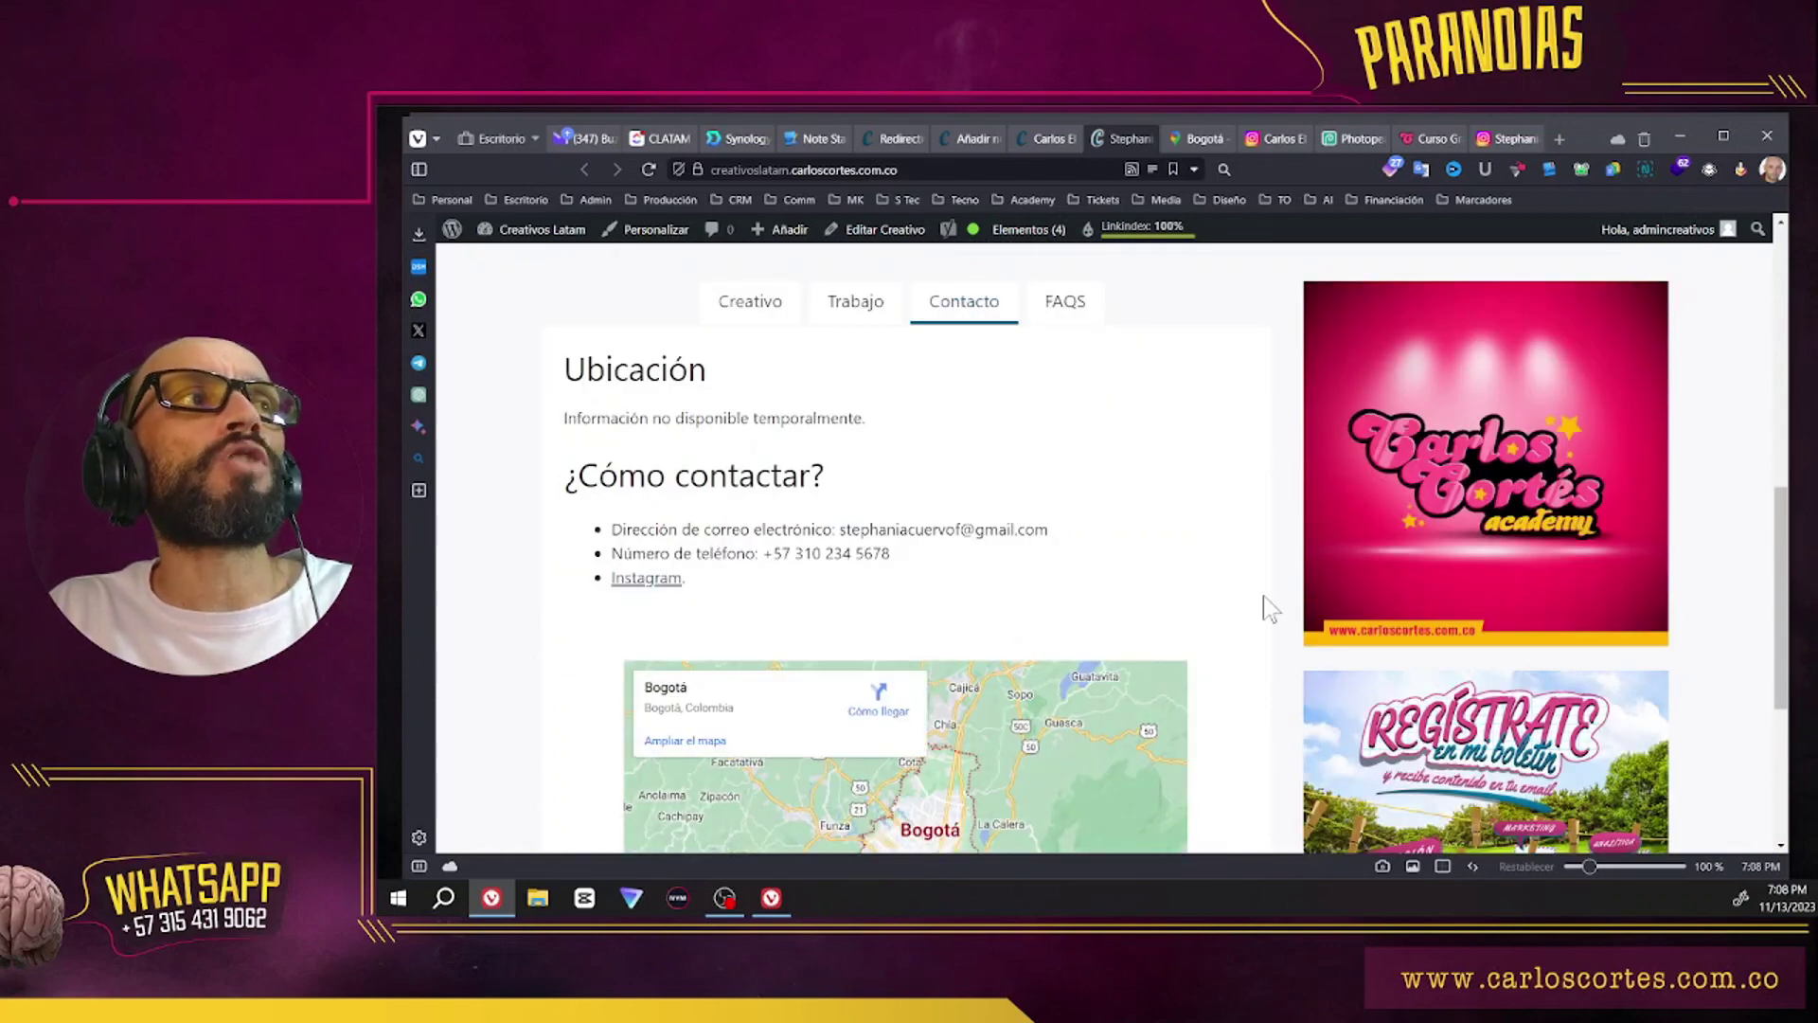
{"action": "scroll", "coordinate": [1246, 710], "scroll_direction": "down", "scroll_amount": 1}
{"action": "scroll", "coordinate": [1246, 710], "scroll_direction": "down", "scroll_amount": 2}
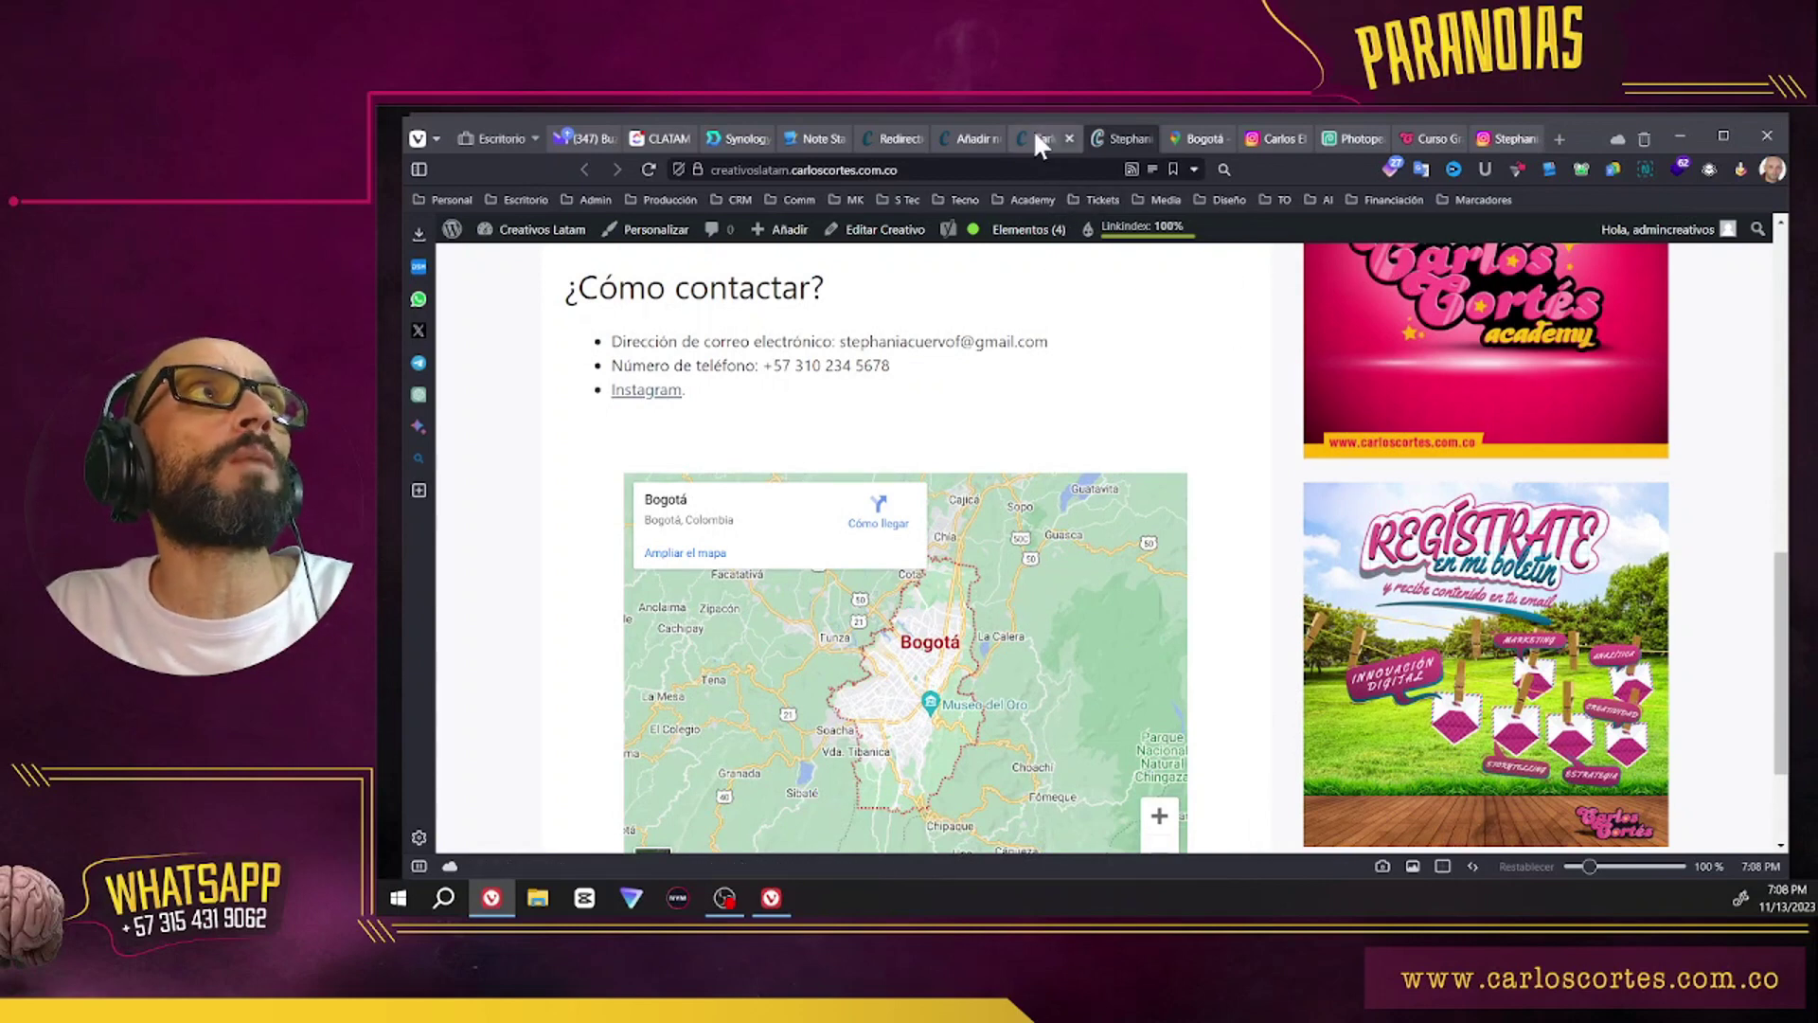
Step: Set the width in the Mapa field's iframe code to 100% and save the draft
{"action": "left_click", "coordinate": [975, 139]}
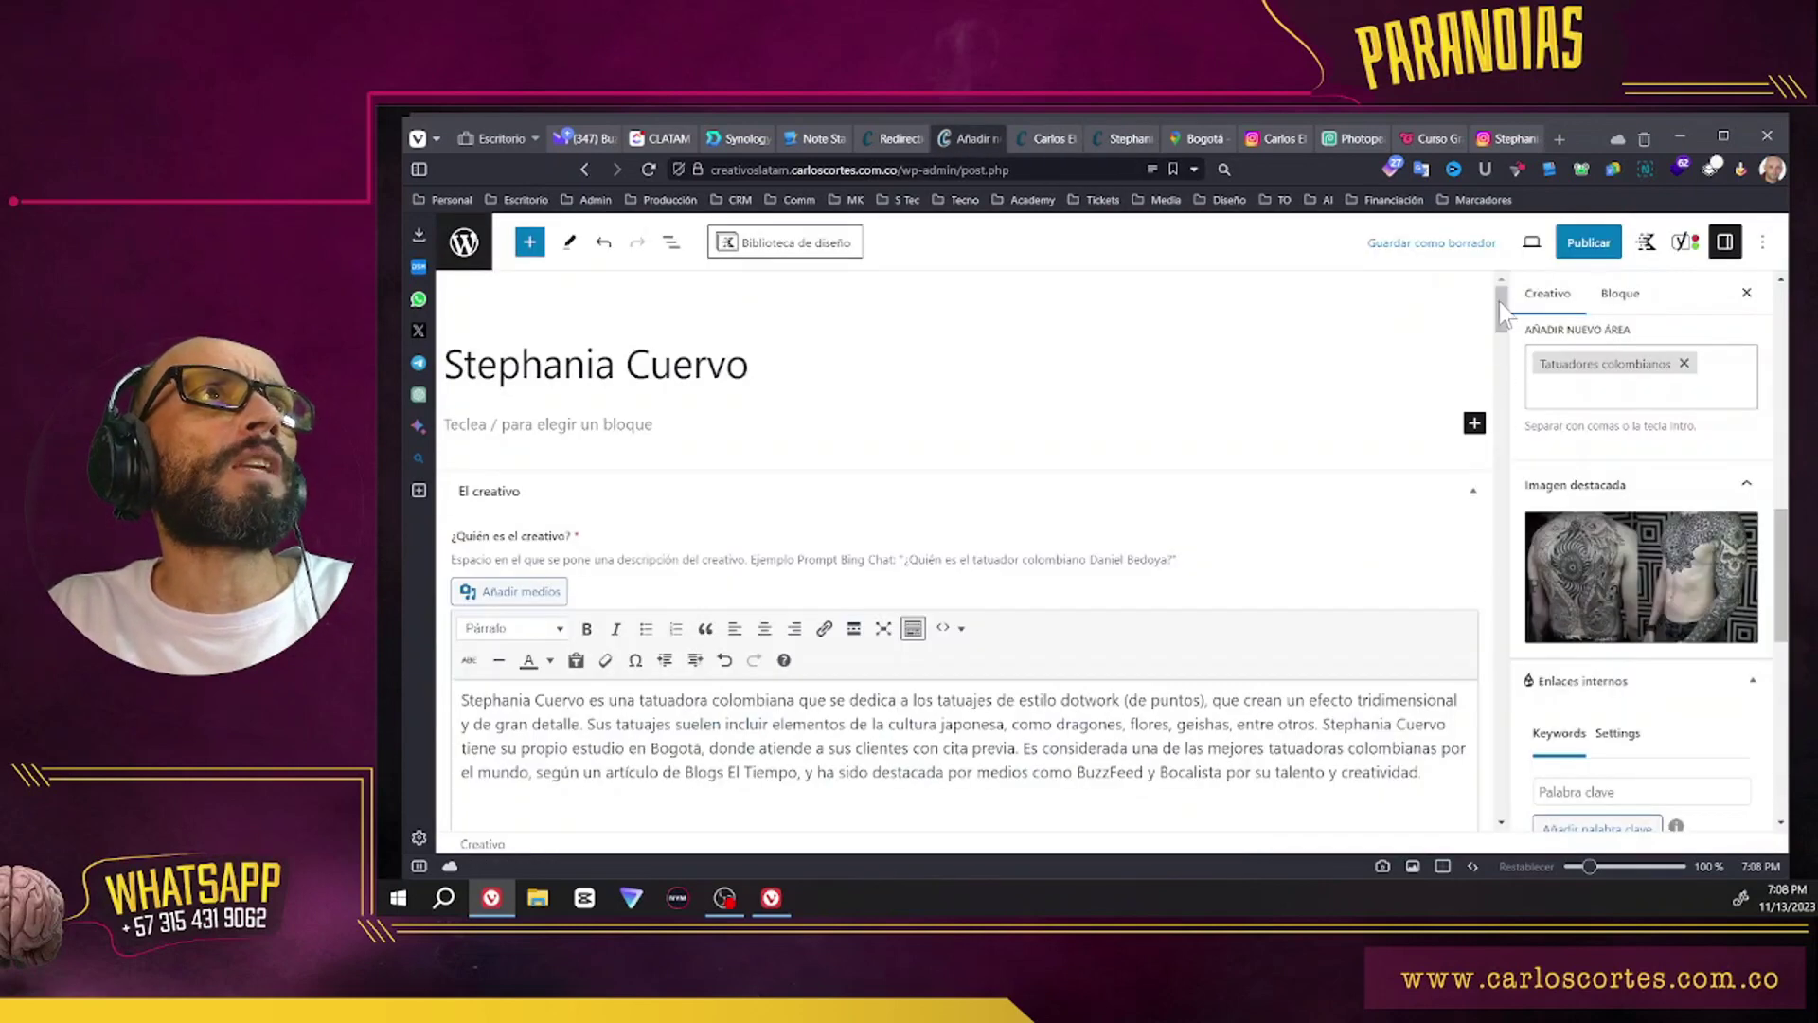
{"action": "left_click_drag", "start_coordinate": [1498, 303], "coordinate": [1501, 483]}
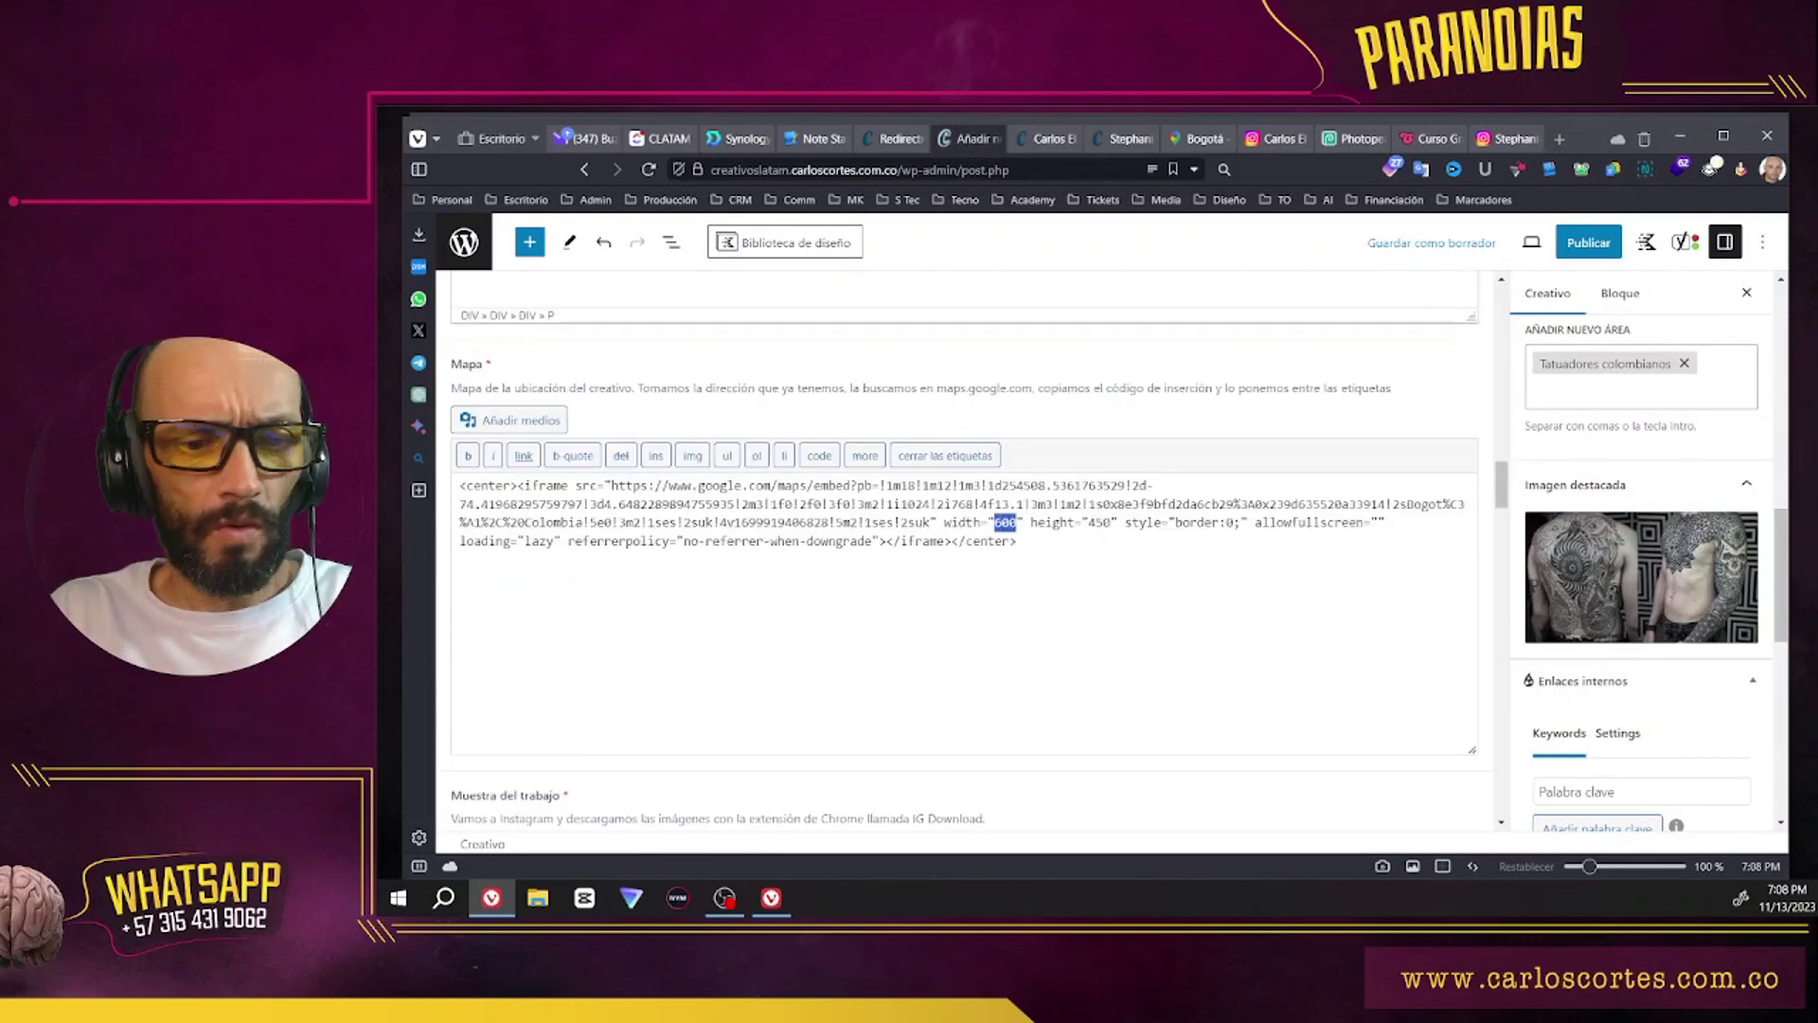
{"action": "type", "text": "100%"}
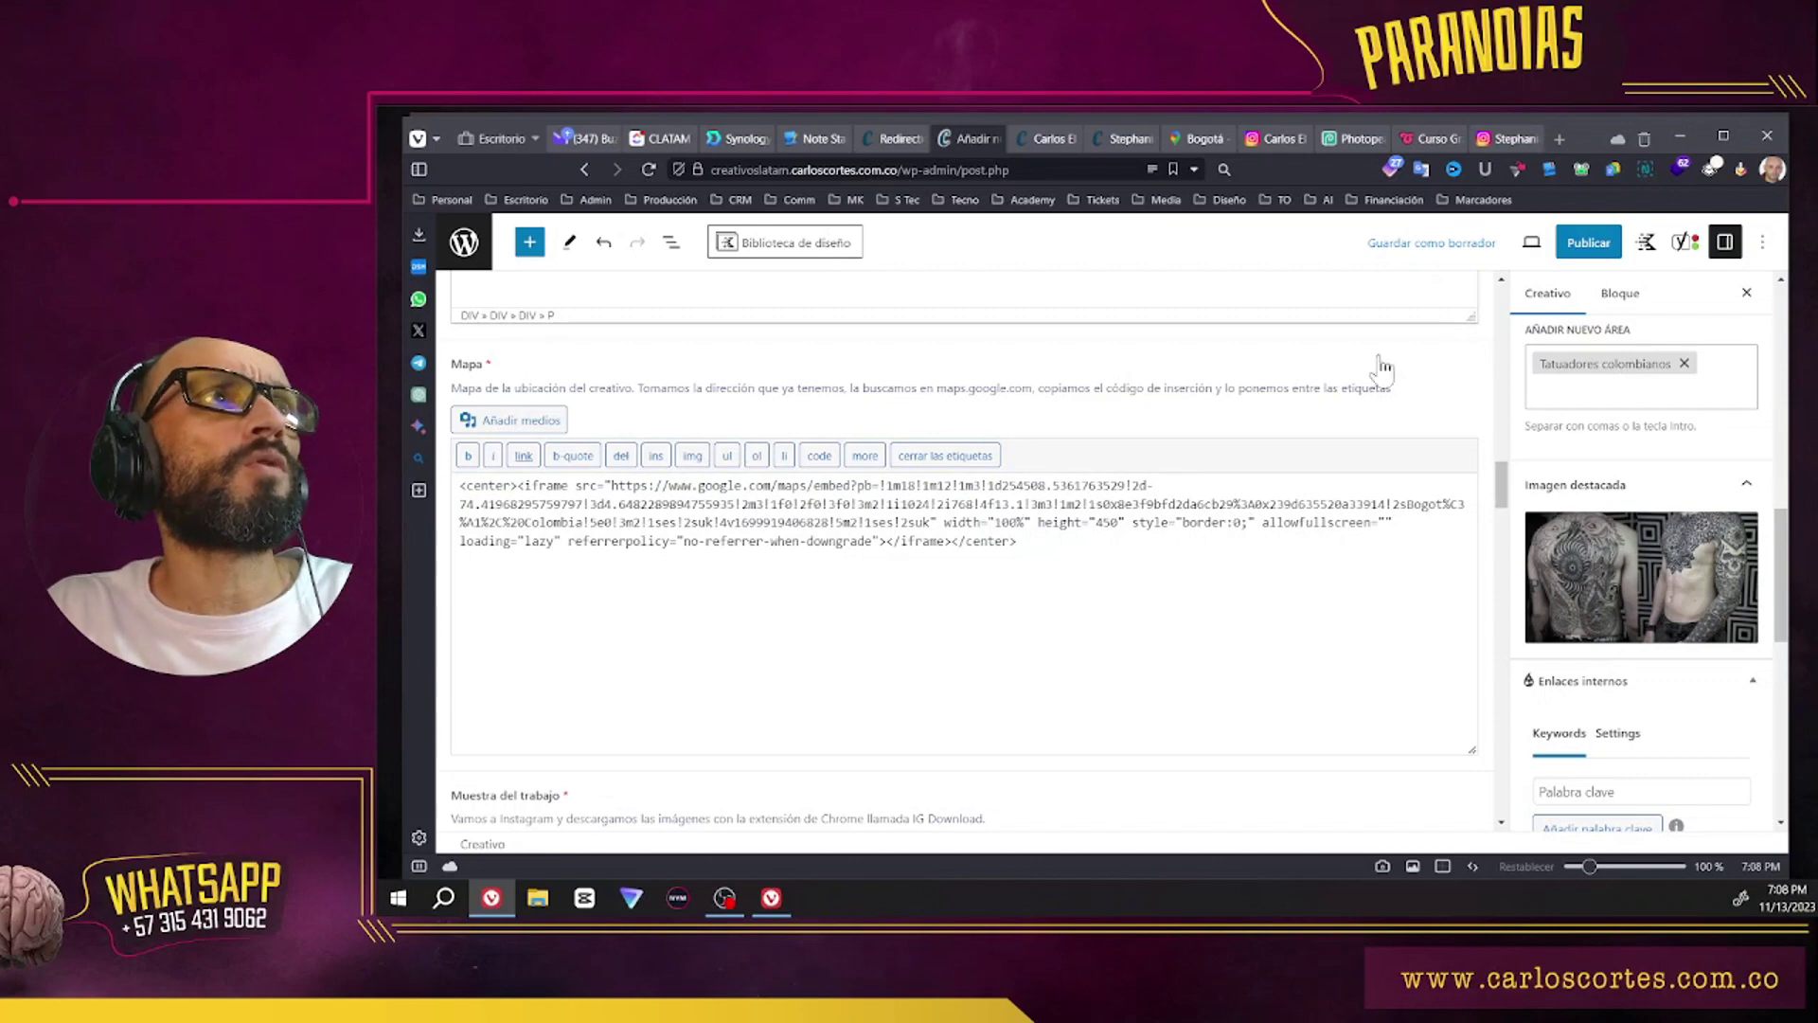
{"action": "left_click", "coordinate": [1471, 246]}
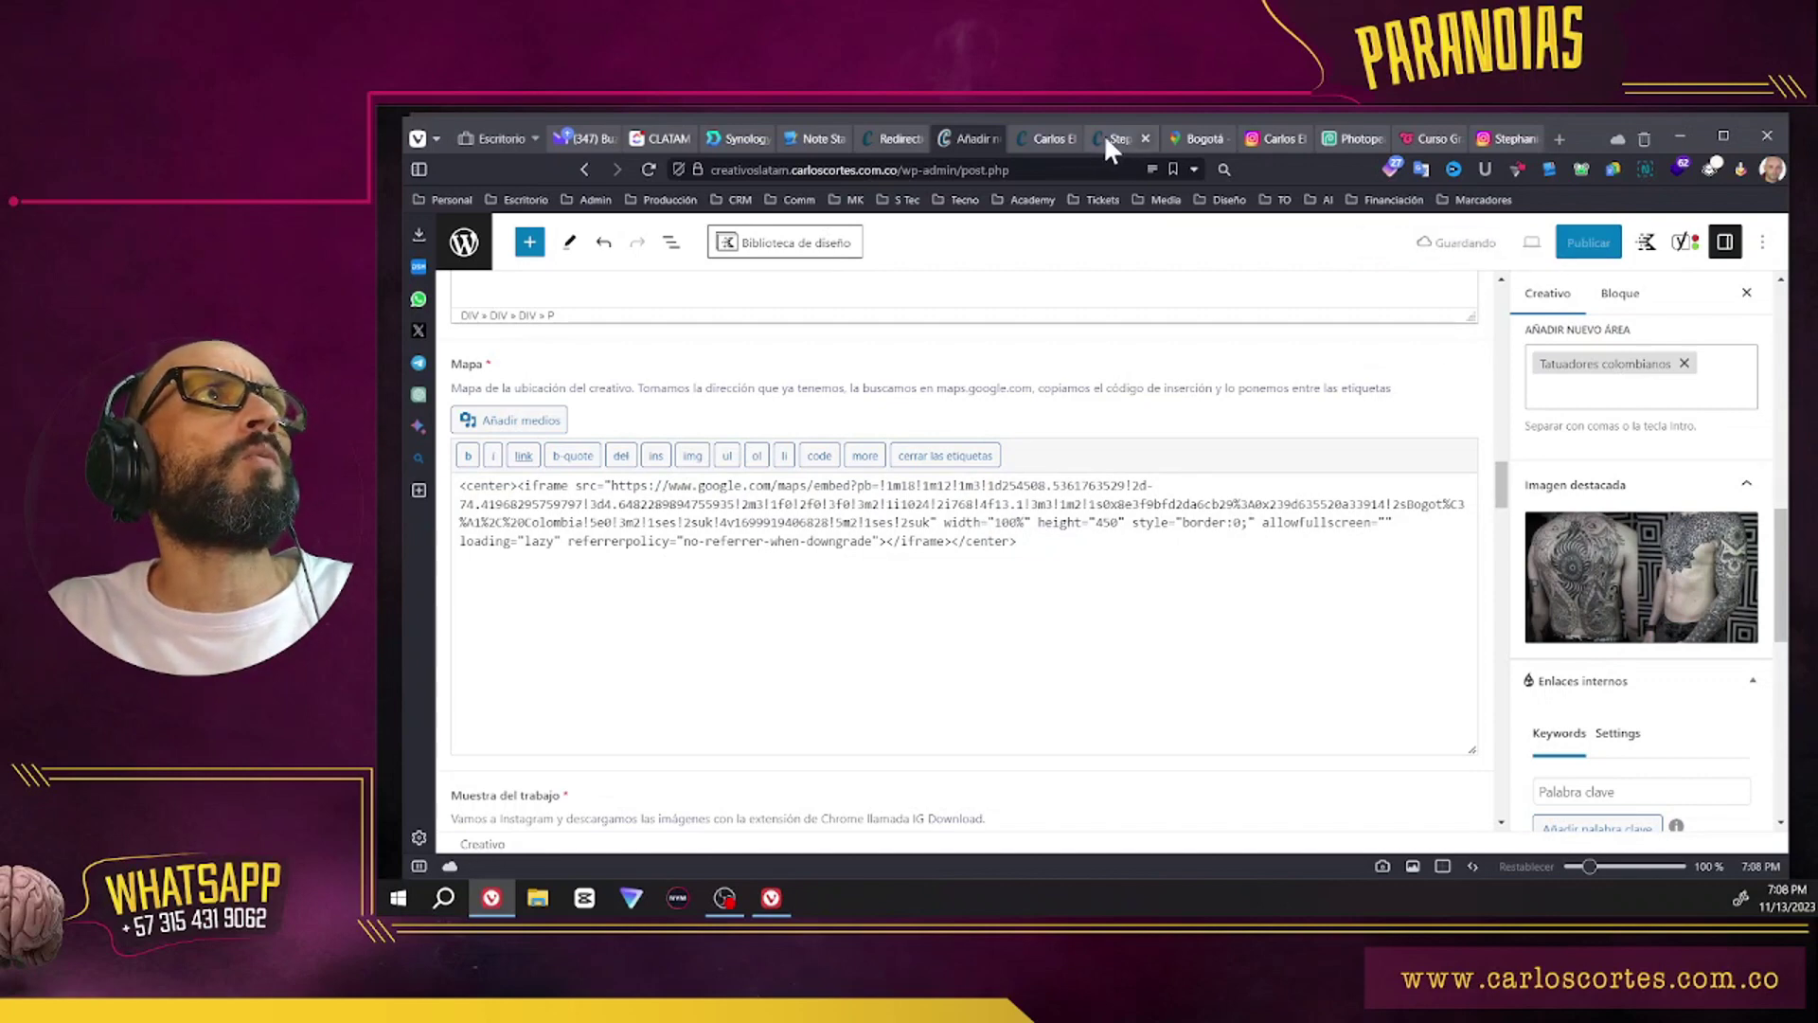
Step: Reload the profile preview and check the map's width and the Ubicación text in the Contacto section
{"action": "left_click", "coordinate": [1108, 139]}
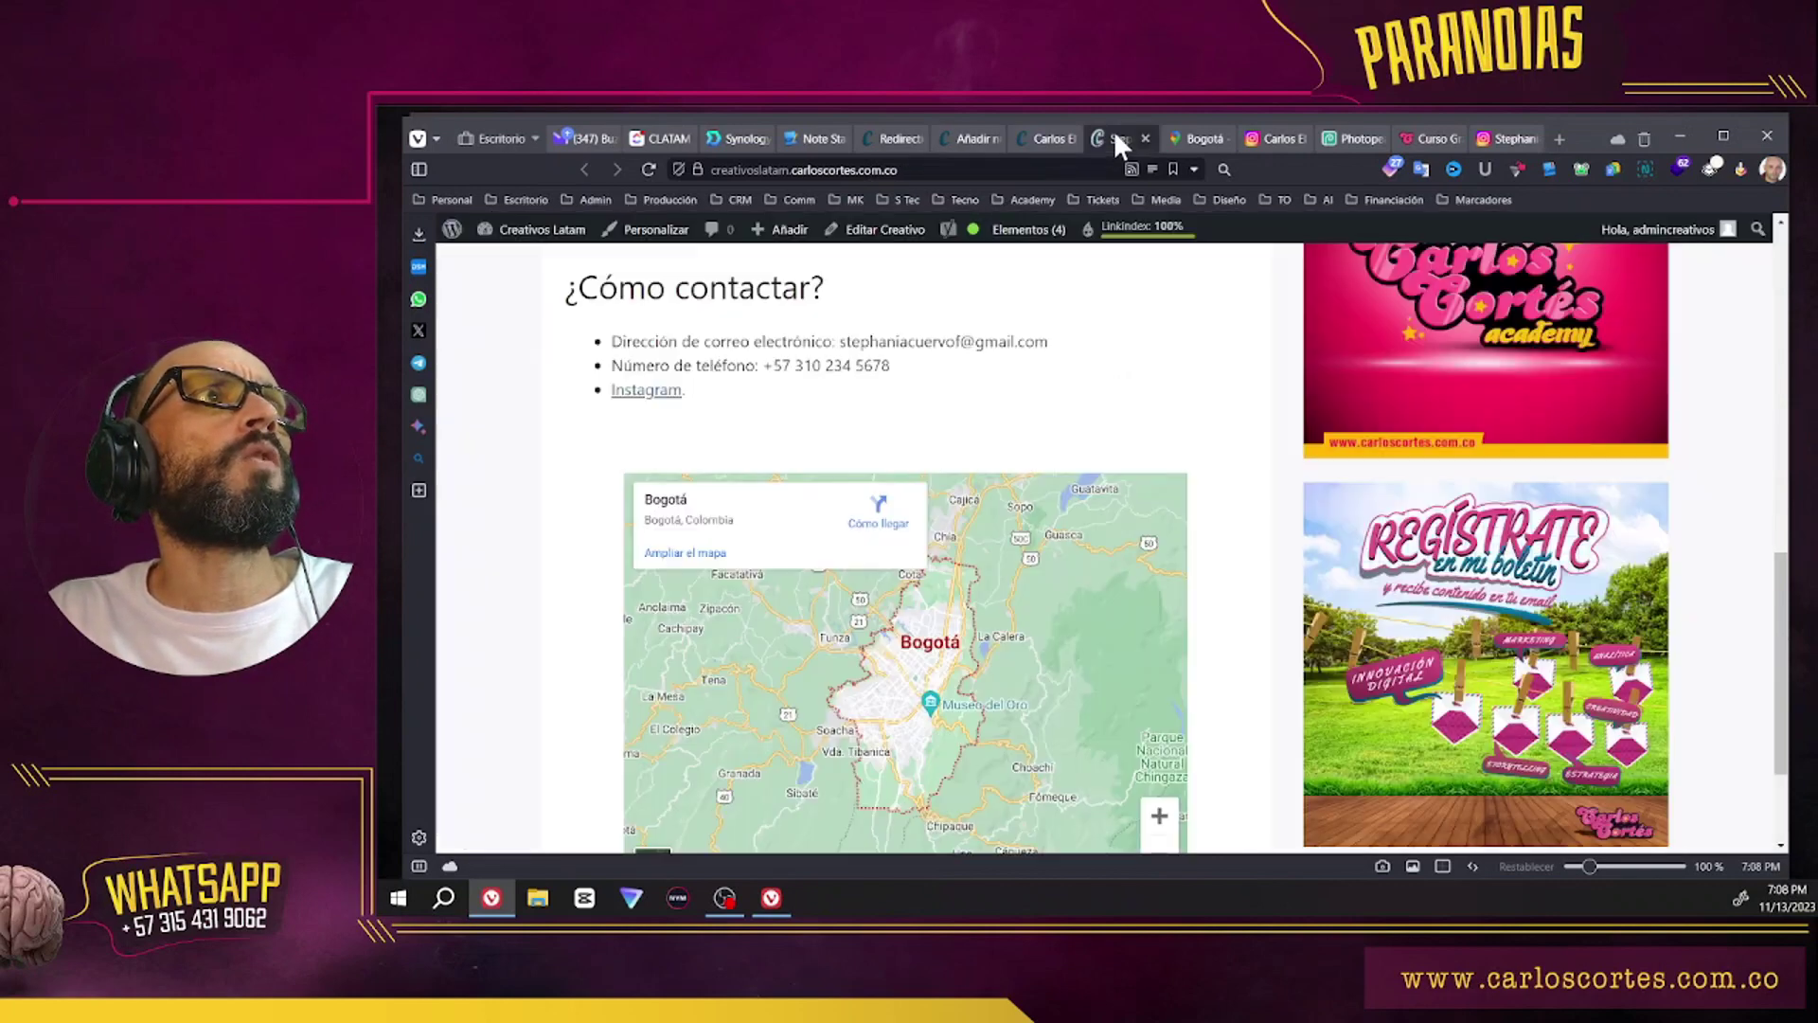
{"action": "left_click", "coordinate": [650, 171]}
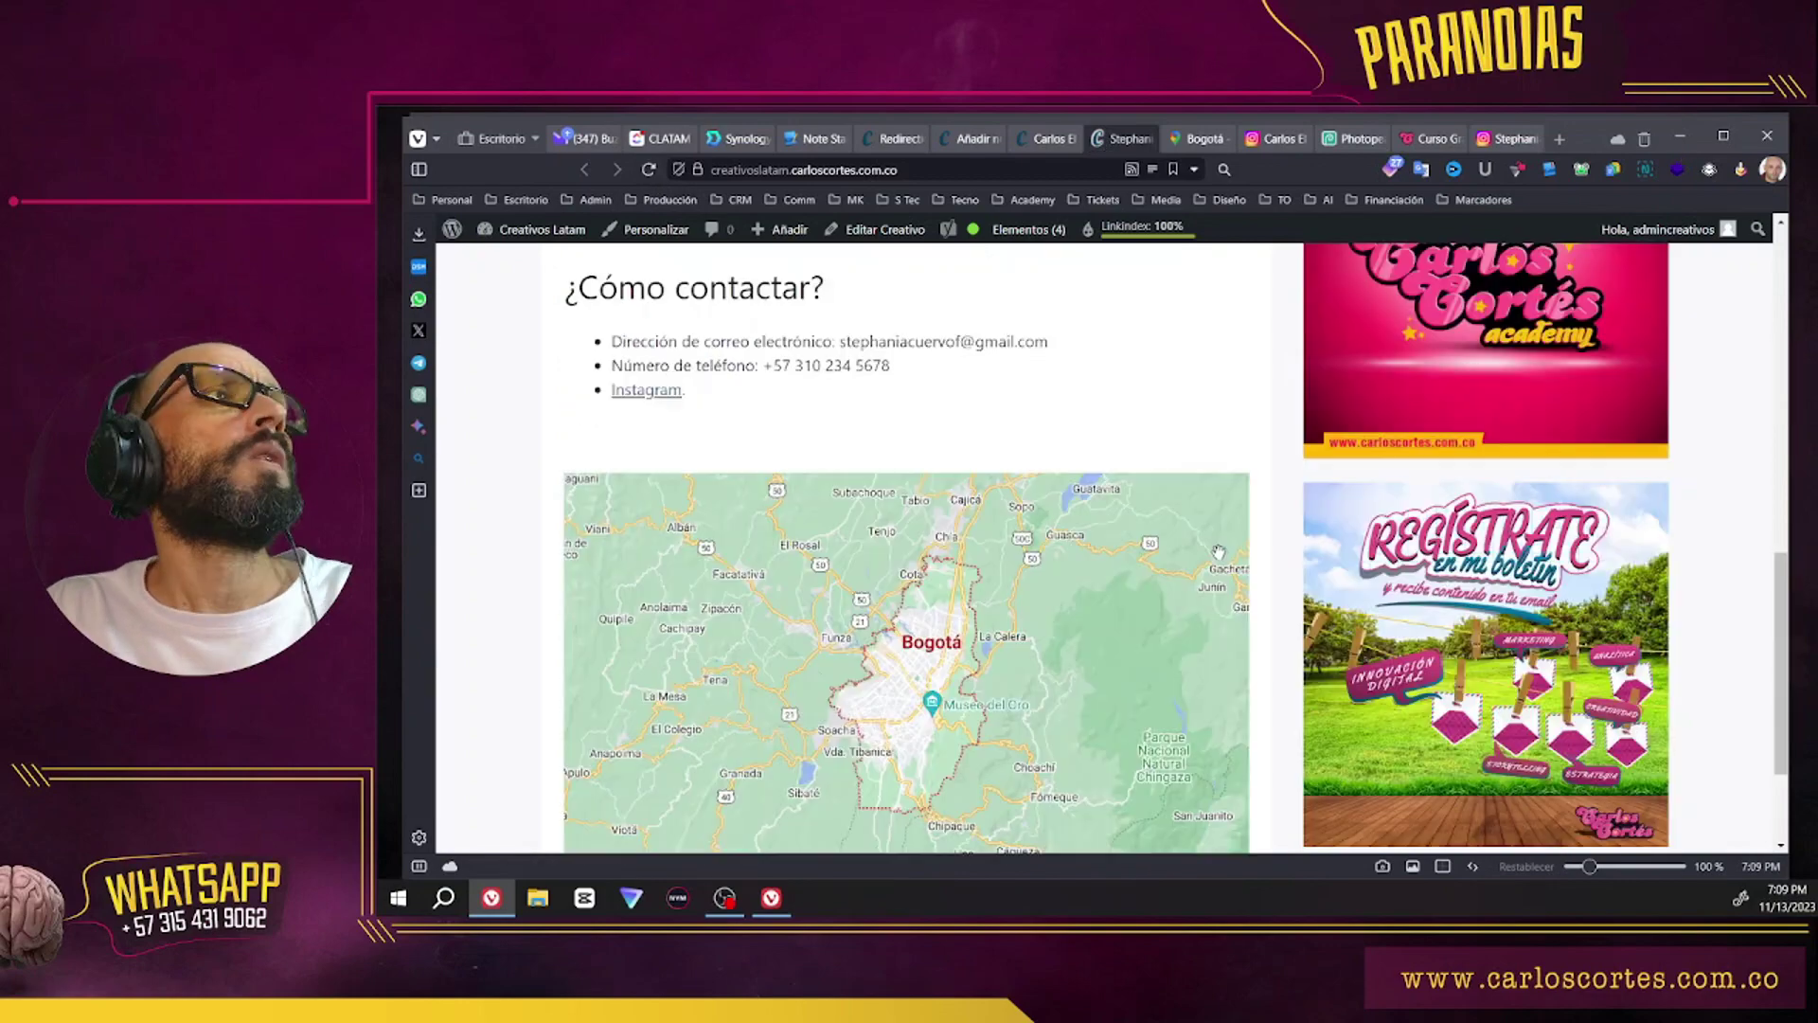
{"action": "scroll", "coordinate": [1217, 549], "scroll_direction": "down", "scroll_amount": 3}
{"action": "scroll", "coordinate": [1274, 673], "scroll_direction": "up", "scroll_amount": 6}
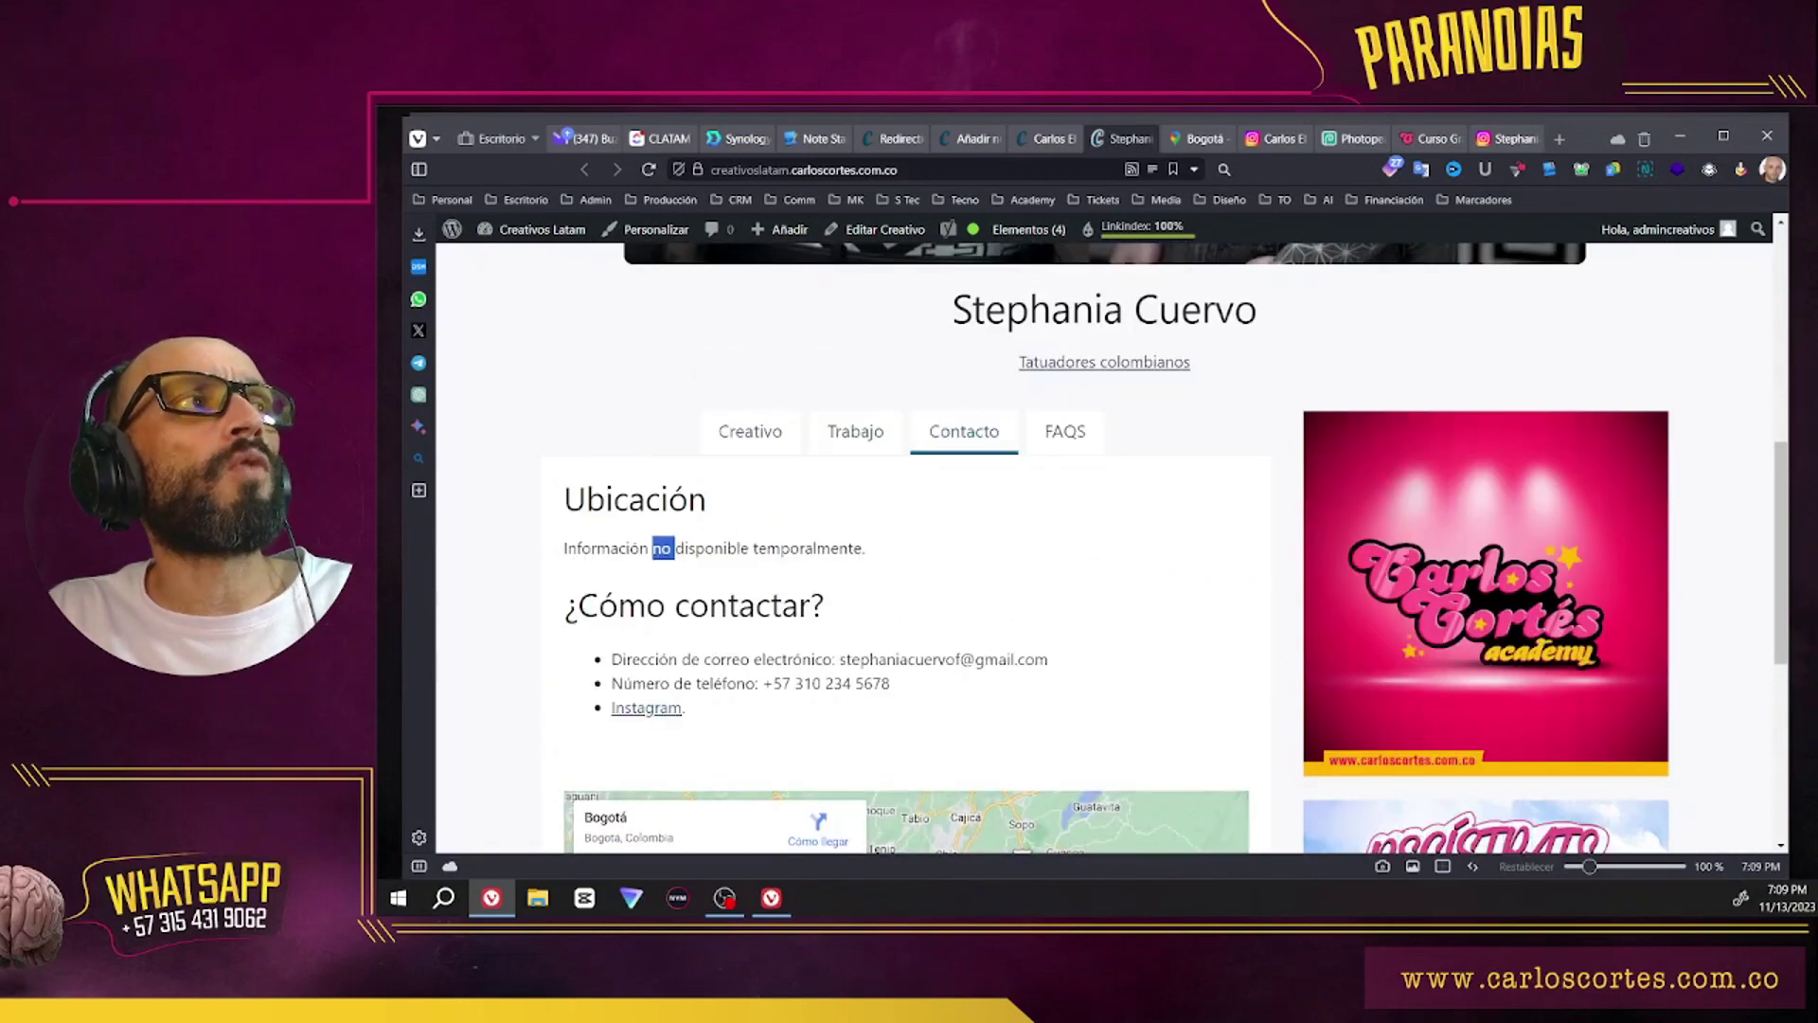
{"action": "triple_click", "coordinate": [662, 548]}
{"action": "left_click", "coordinate": [651, 587]}
Step: Look over the FAQS and Creativo sections and the header of the previewed profile
{"action": "left_click", "coordinate": [1065, 434]}
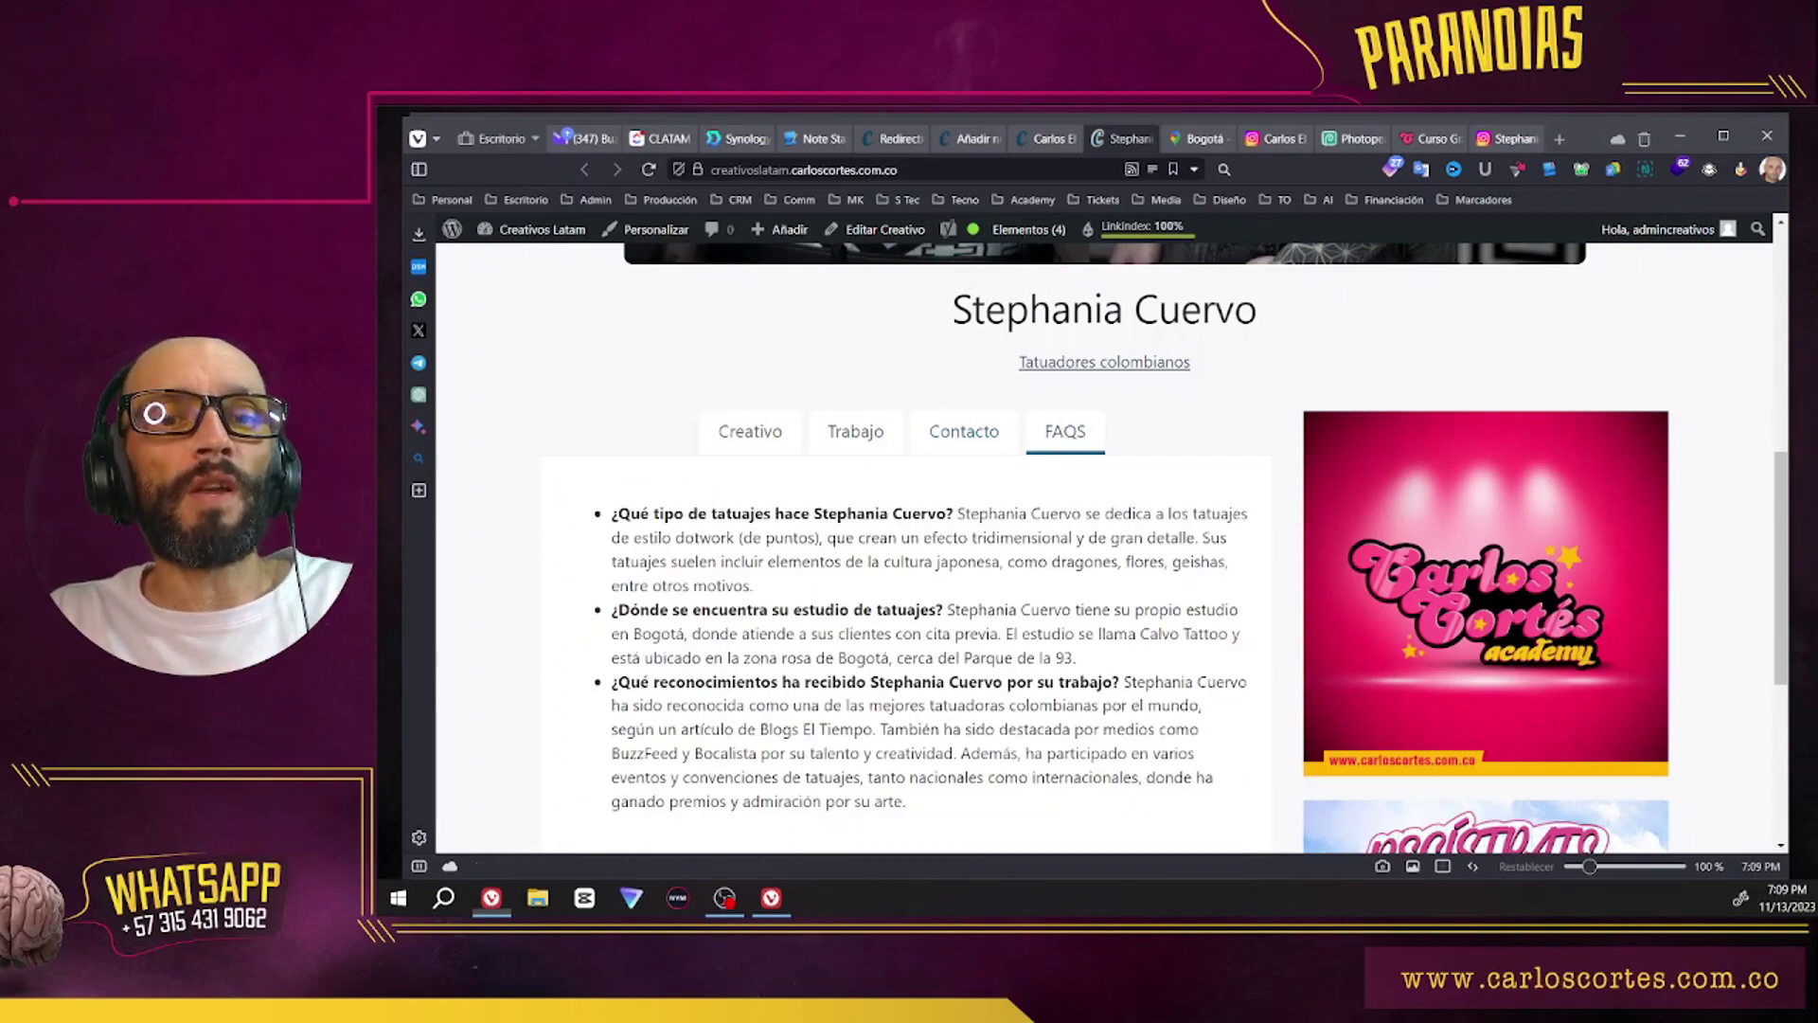
{"action": "left_click", "coordinate": [752, 434]}
{"action": "scroll", "coordinate": [1231, 578], "scroll_direction": "up", "scroll_amount": 5}
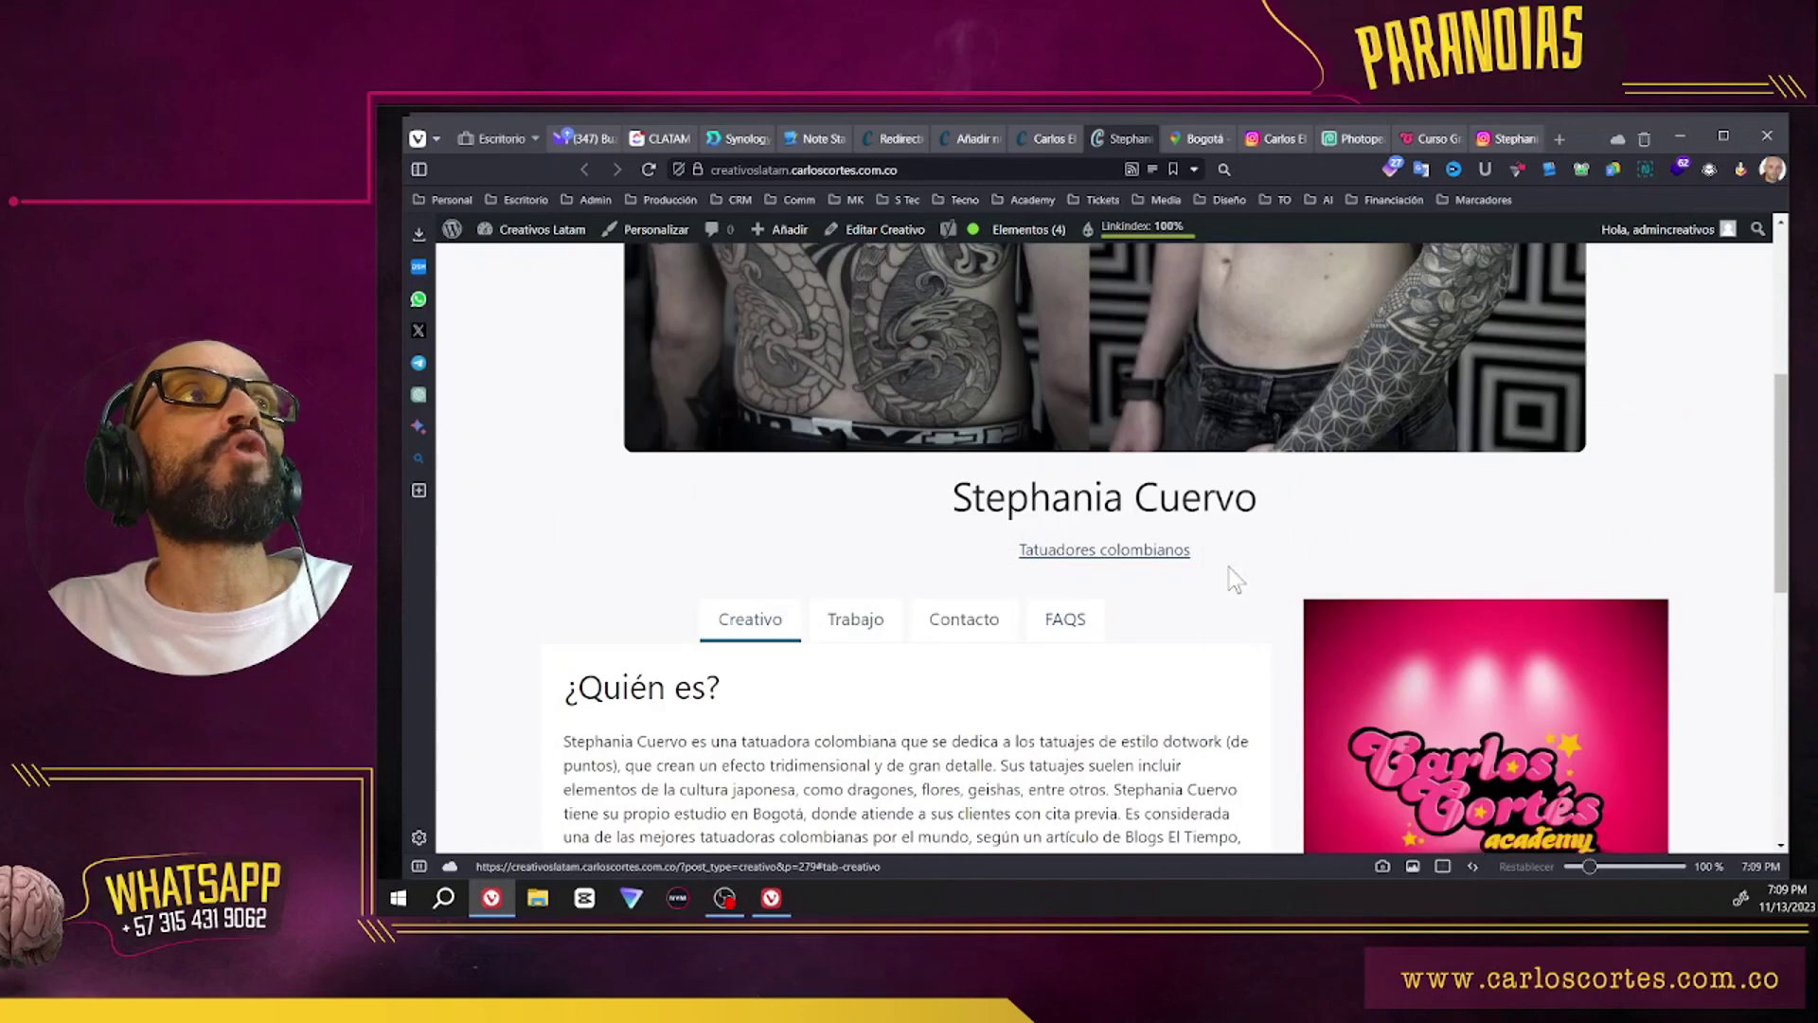
{"action": "scroll", "coordinate": [1656, 543], "scroll_direction": "up", "scroll_amount": 1}
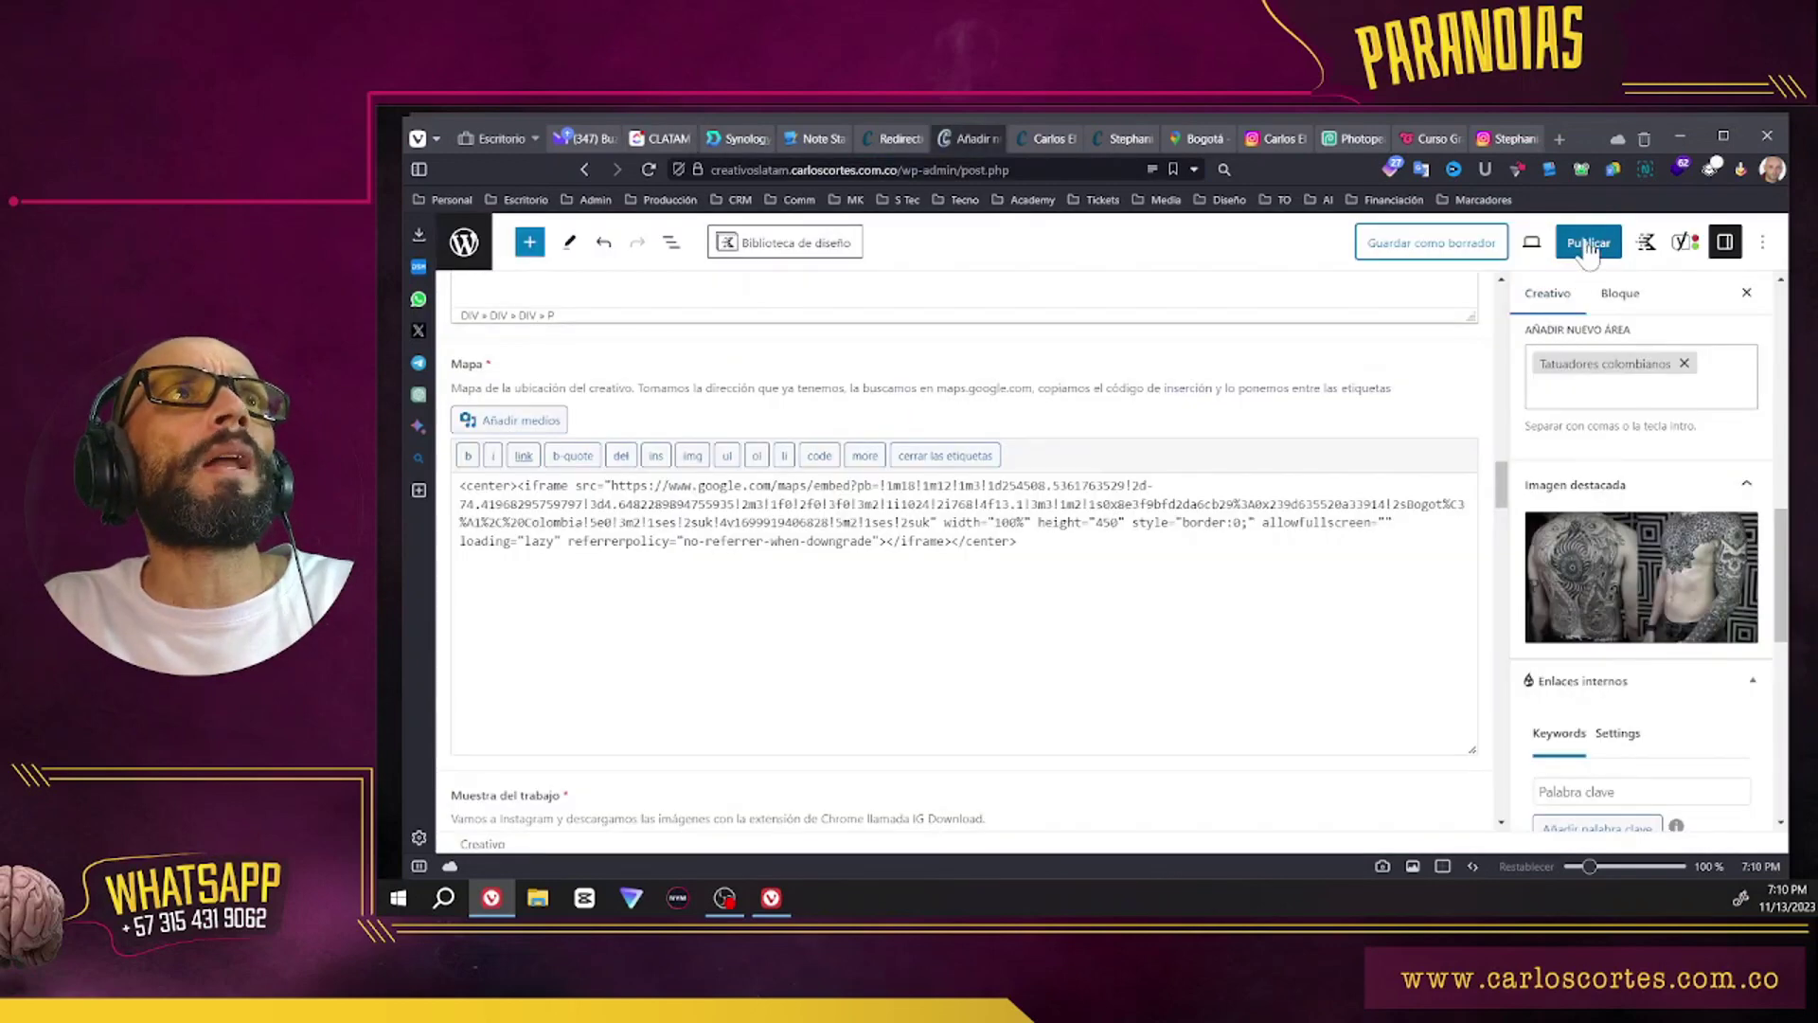
Step: Publish the artist's profile and review its Yoast SEO and Legibilidad analysis results
{"action": "left_click", "coordinate": [1589, 244]}
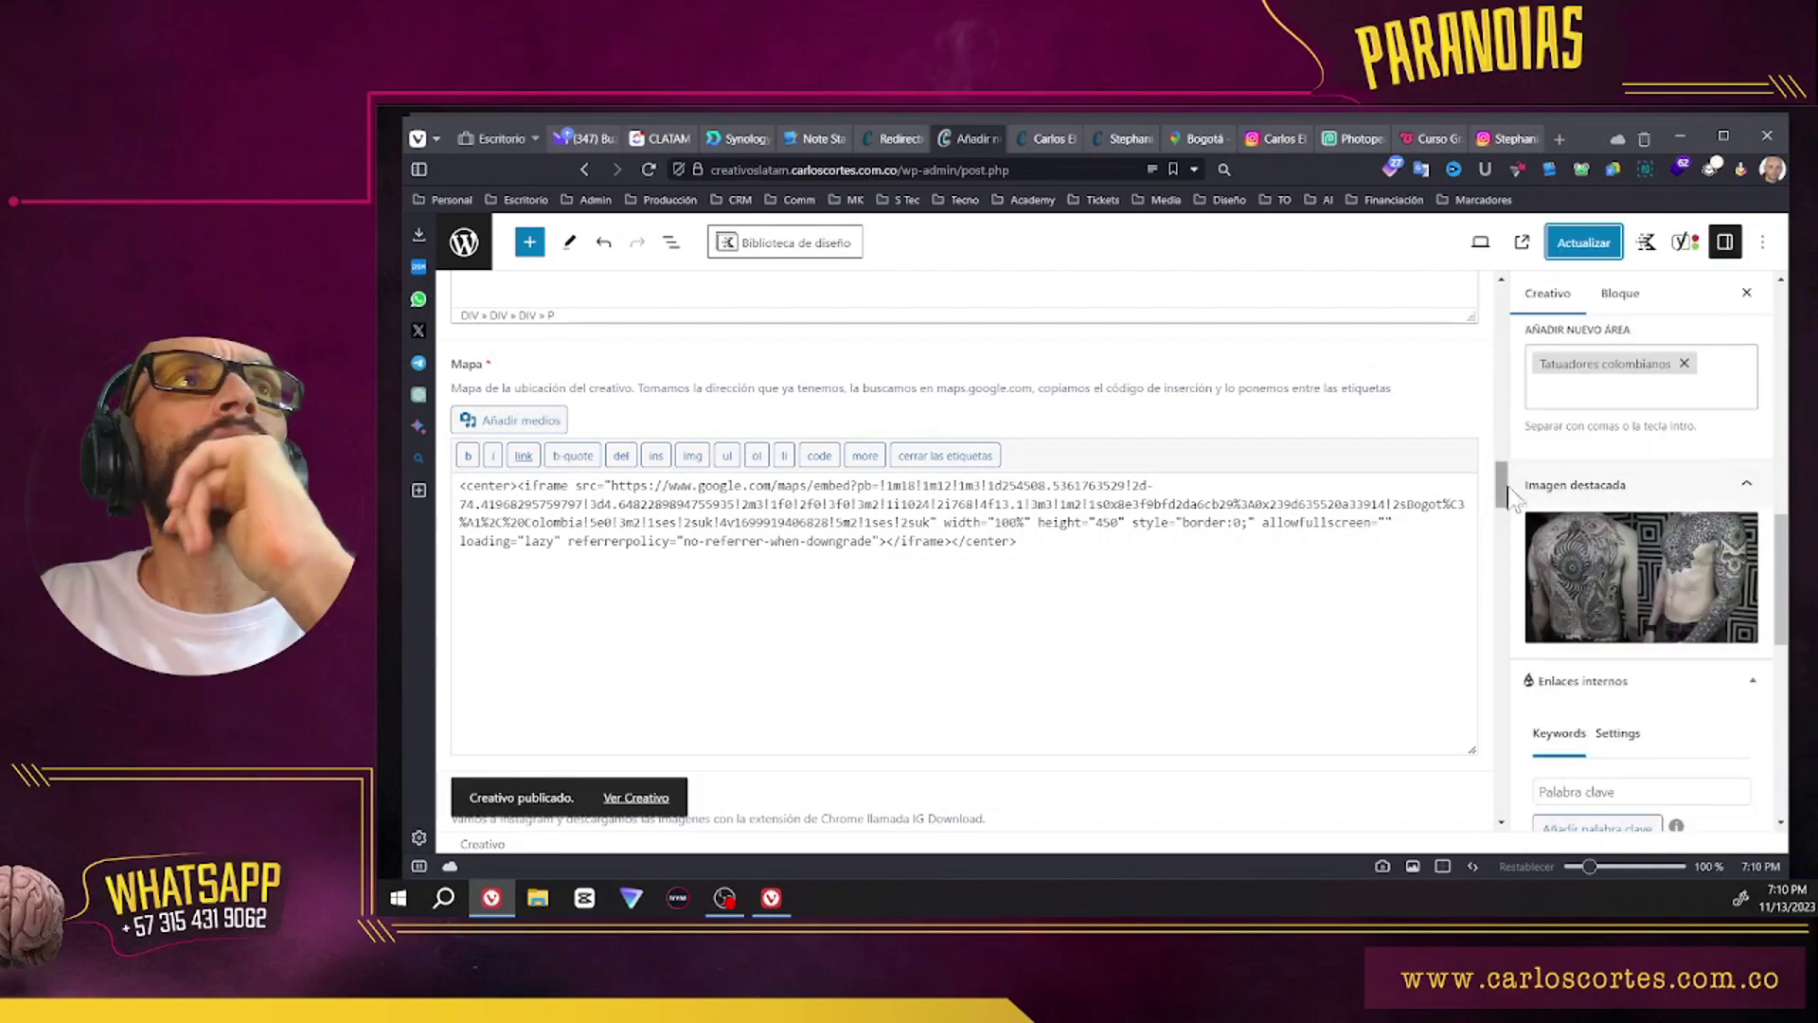
{"action": "left_click_drag", "start_coordinate": [1501, 488], "coordinate": [1495, 730]}
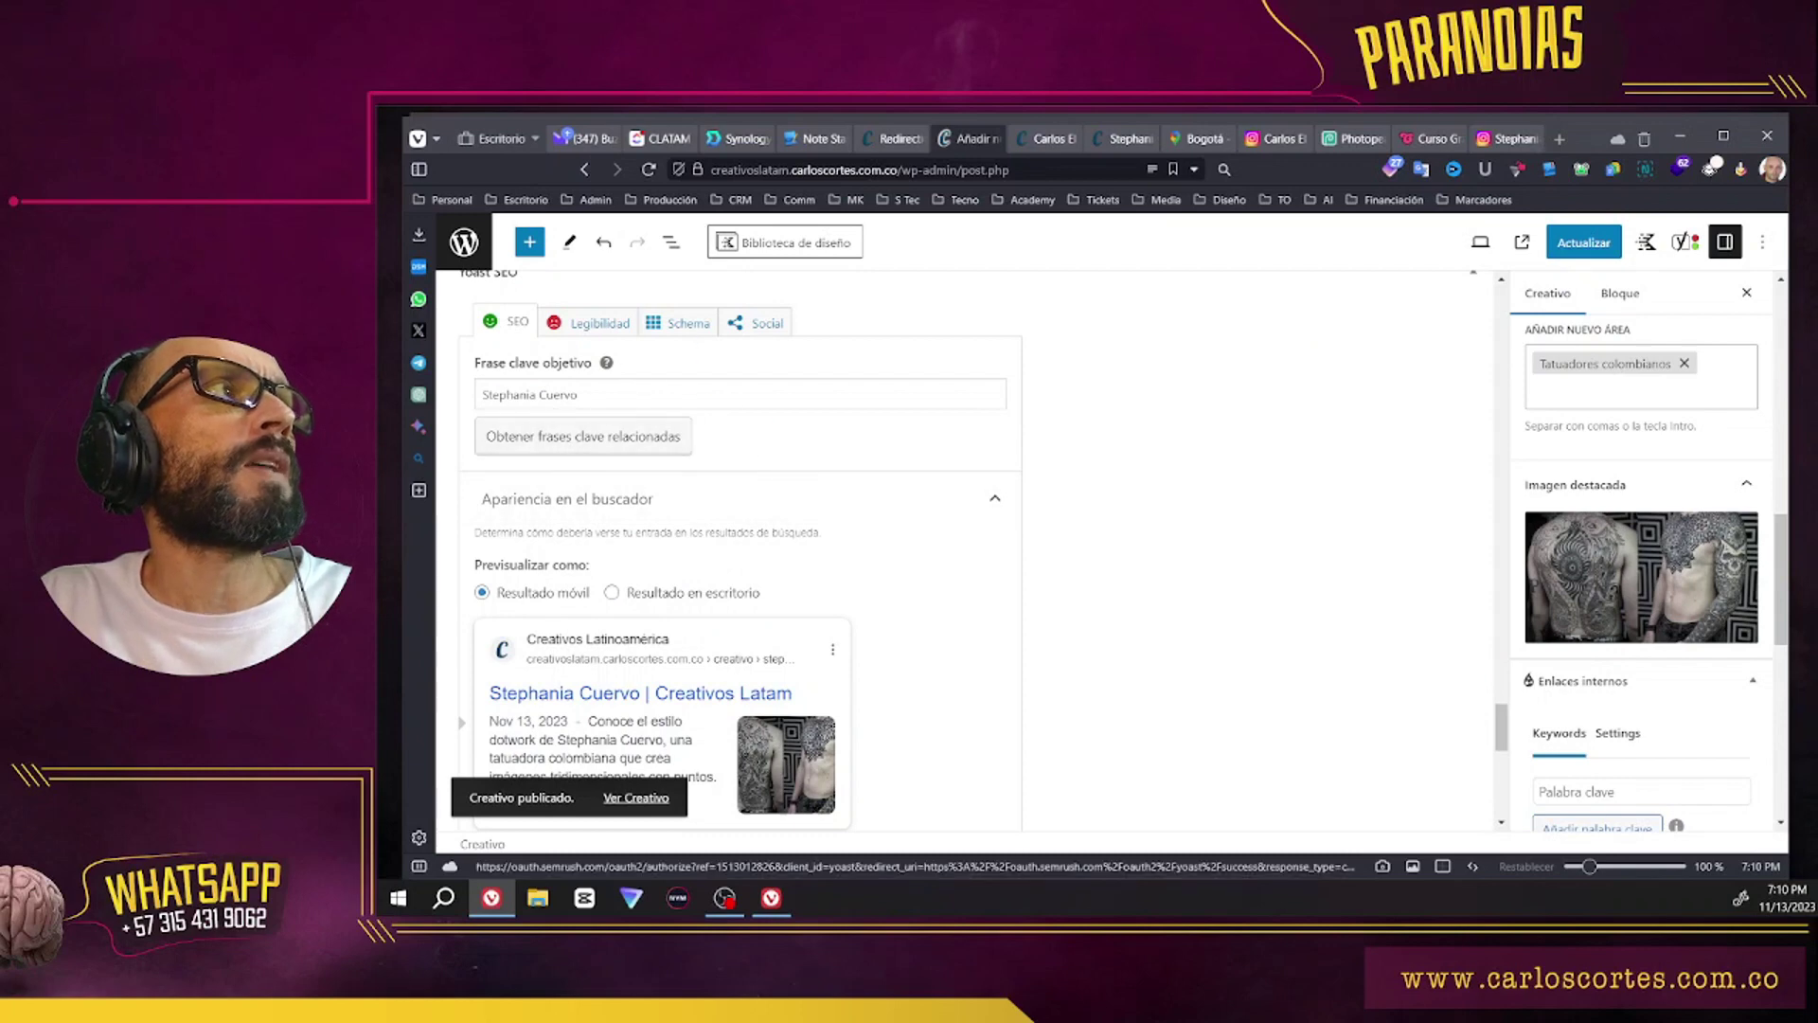
{"action": "scroll", "coordinate": [877, 568], "scroll_direction": "down", "scroll_amount": 6}
{"action": "scroll", "coordinate": [963, 624], "scroll_direction": "down", "scroll_amount": 2}
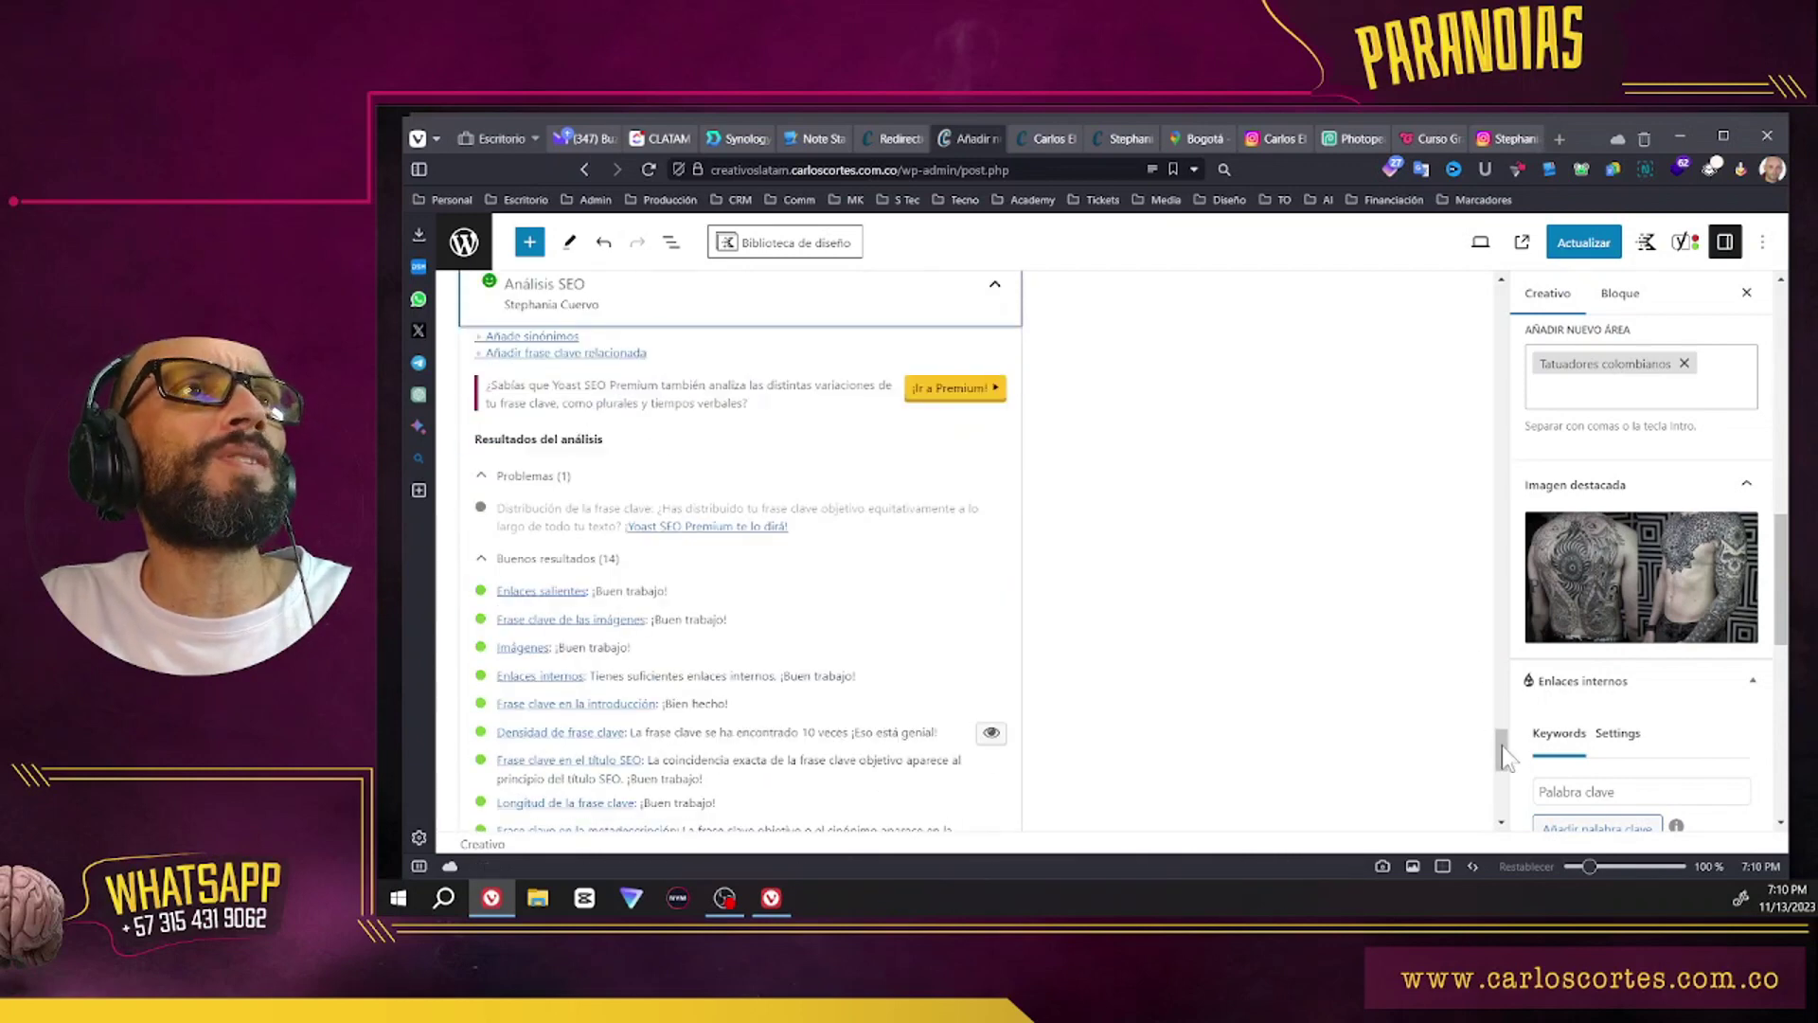
{"action": "left_click_drag", "start_coordinate": [1503, 746], "coordinate": [1503, 689]}
{"action": "left_click", "coordinate": [563, 303]}
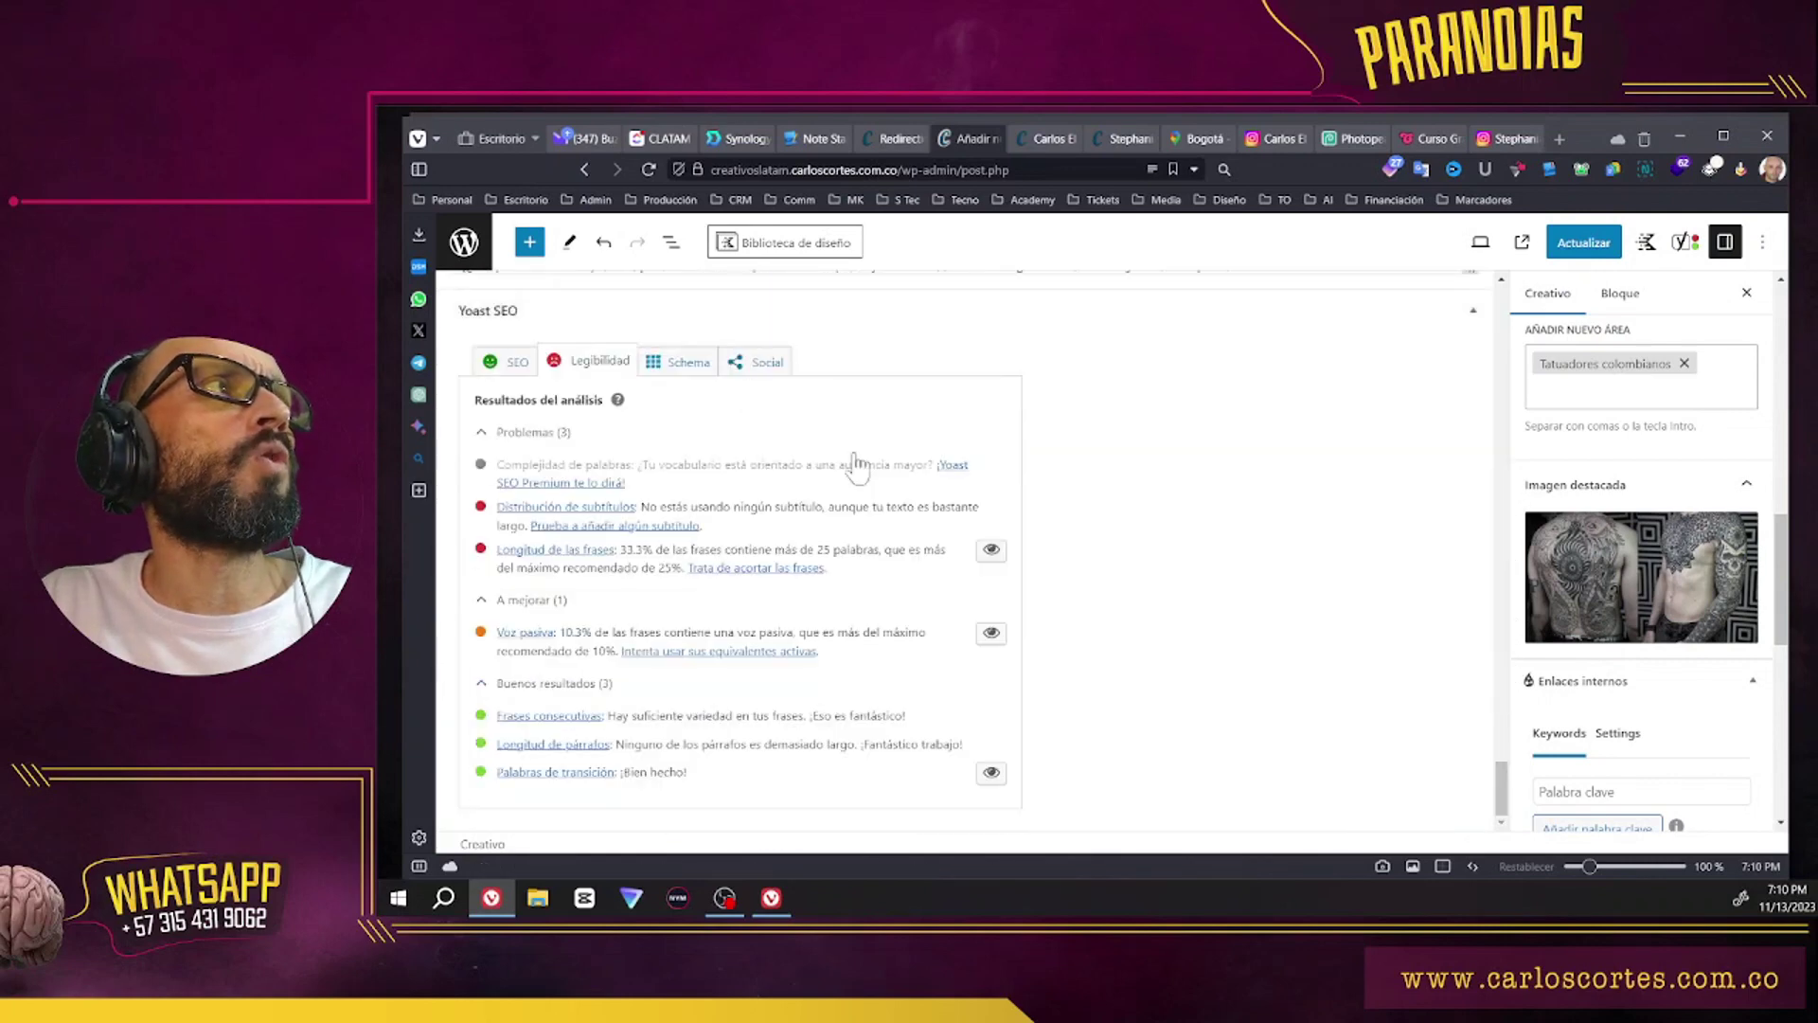
Step: Split the ¿Quién es el creativo? description into three paragraphs, breaking before "Sus tatuajes suelen incluir" and "Es considerada", and update the profile
{"action": "left_click_drag", "start_coordinate": [1502, 795], "coordinate": [1514, 320]}
{"action": "scroll", "coordinate": [1181, 503], "scroll_direction": "down", "scroll_amount": 1}
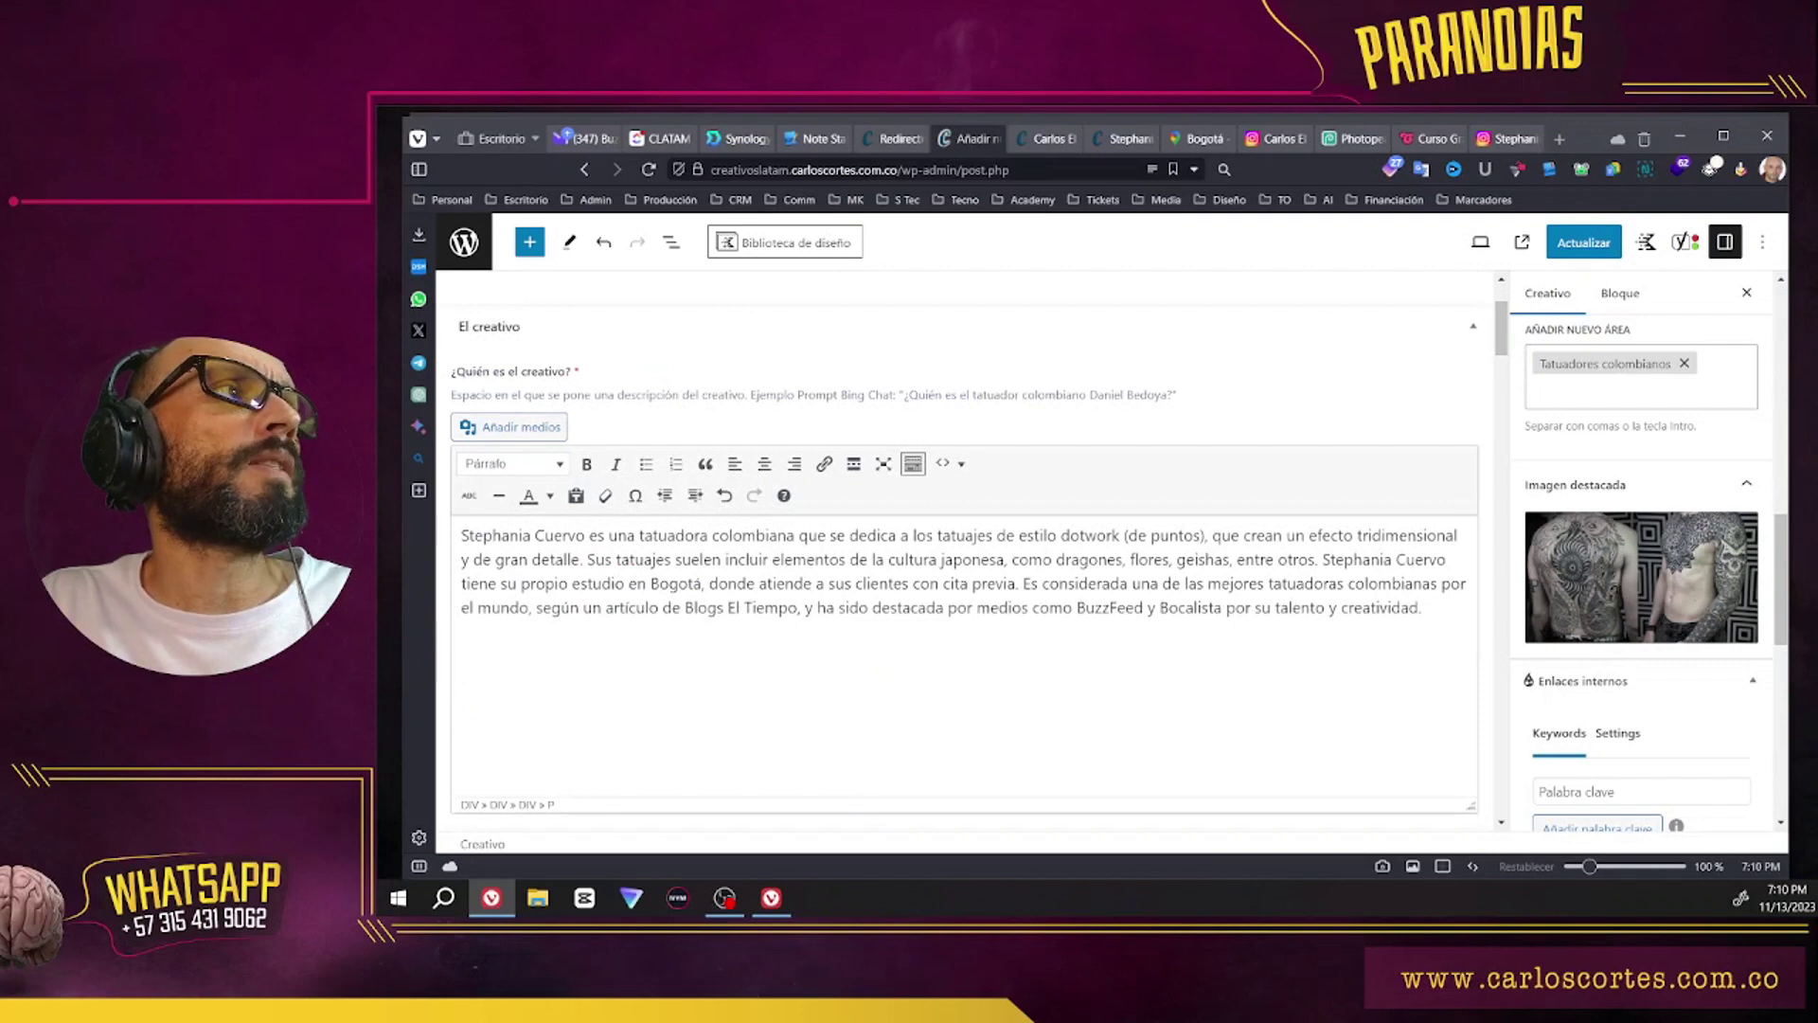
{"action": "left_click", "coordinate": [588, 559]}
{"action": "key", "text": "Return"}
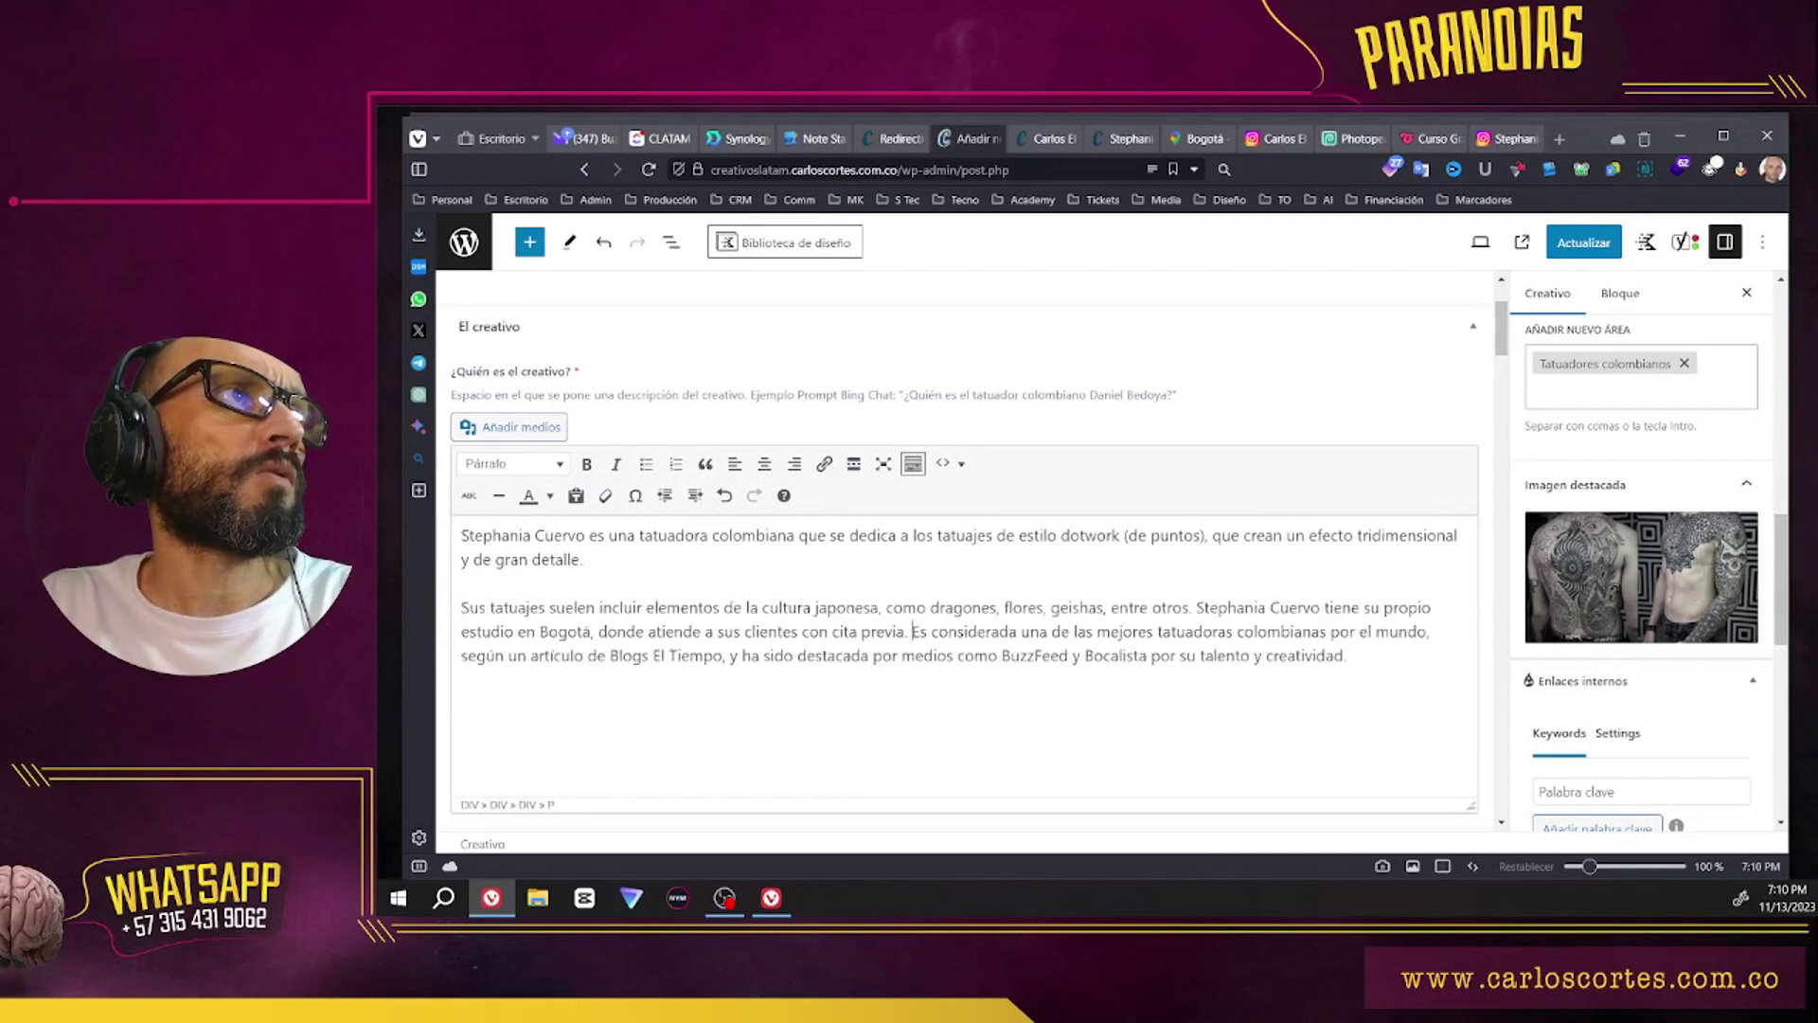
{"action": "left_click", "coordinate": [912, 630]}
{"action": "key", "text": "Return"}
{"action": "left_click", "coordinate": [1554, 249]}
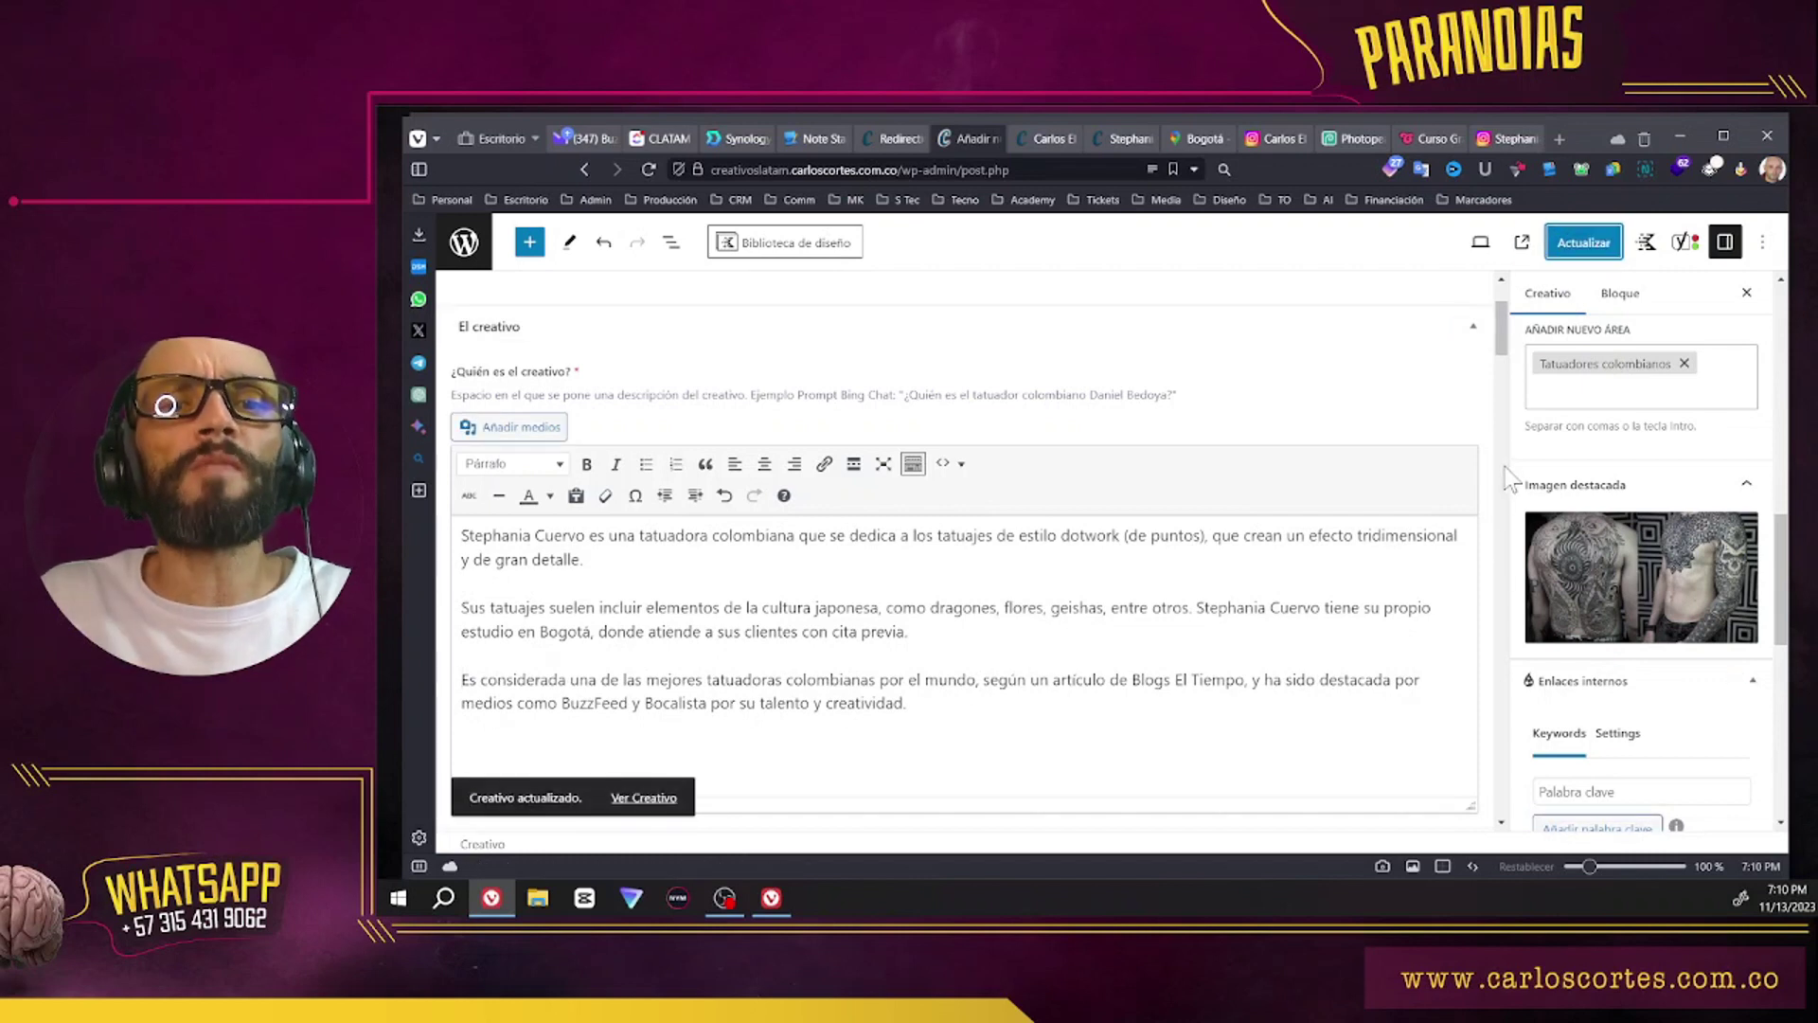
Step: Split the Estilo del creativo text into three paragraphs, breaking before "Esta técnica" and "Sus tatuajes se caracterizan", and update the profile
{"action": "left_click_drag", "start_coordinate": [1513, 329], "coordinate": [1521, 480]}
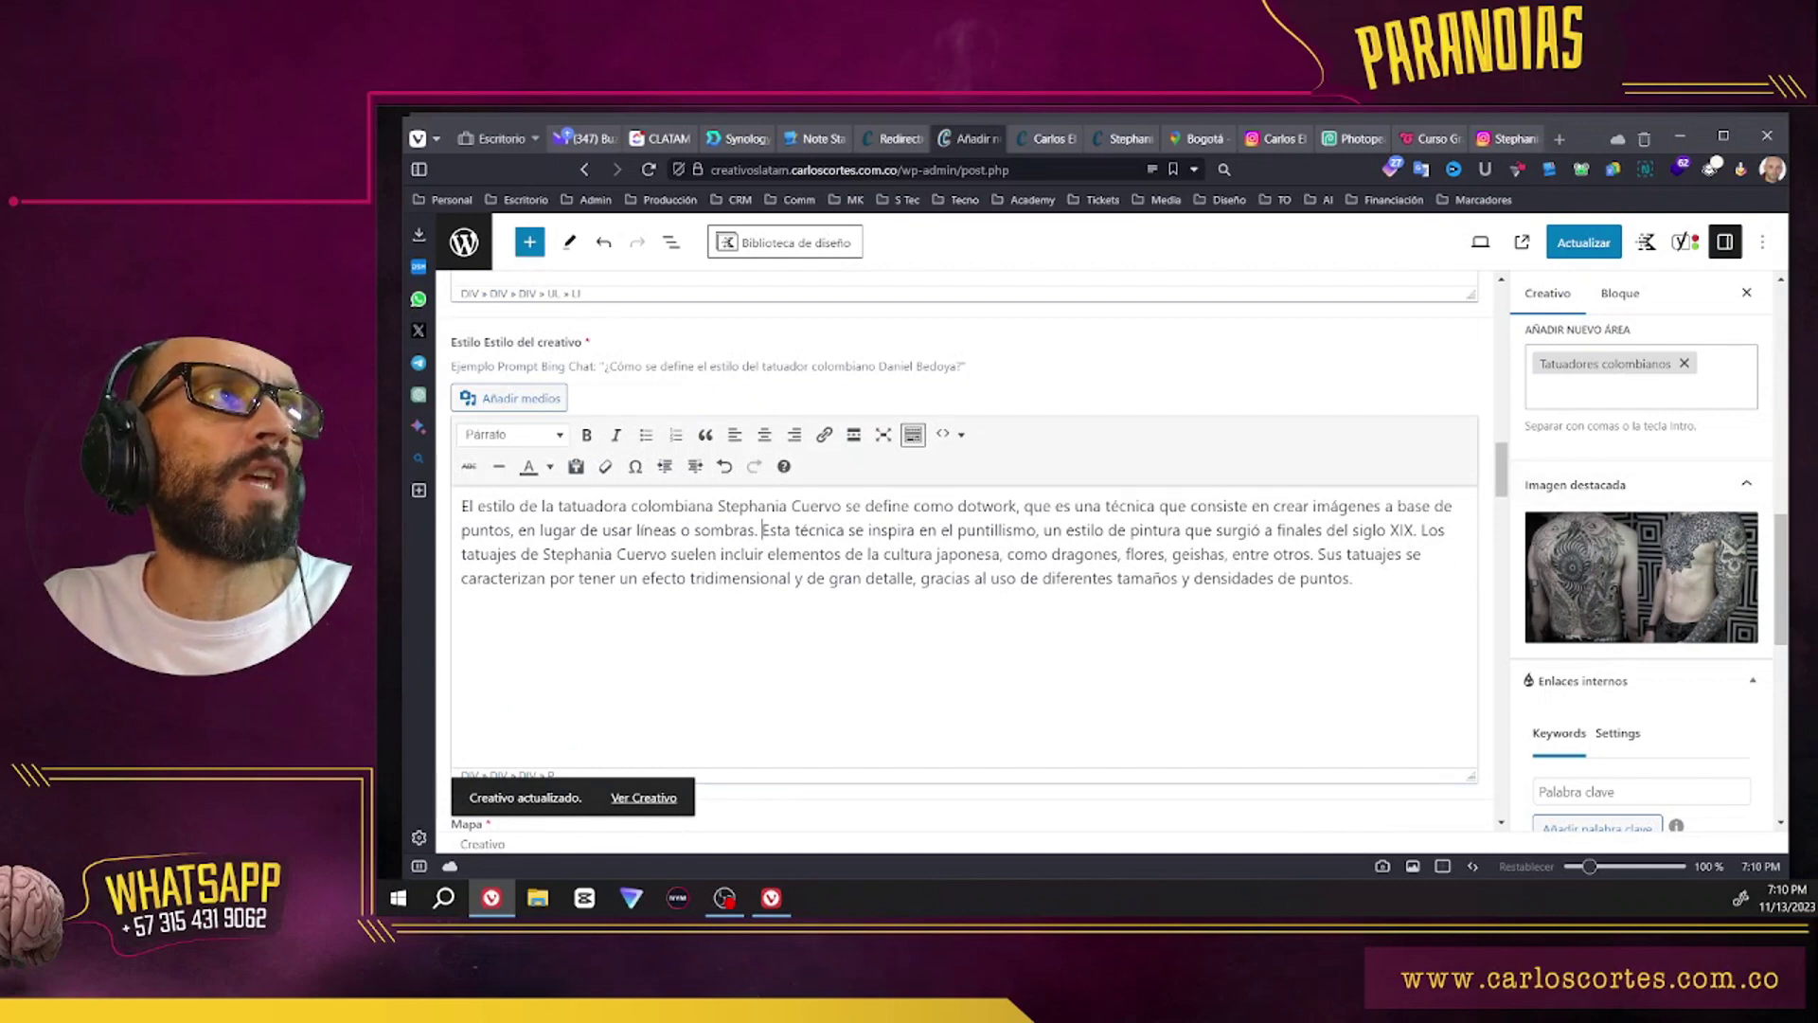
{"action": "key", "text": "Return"}
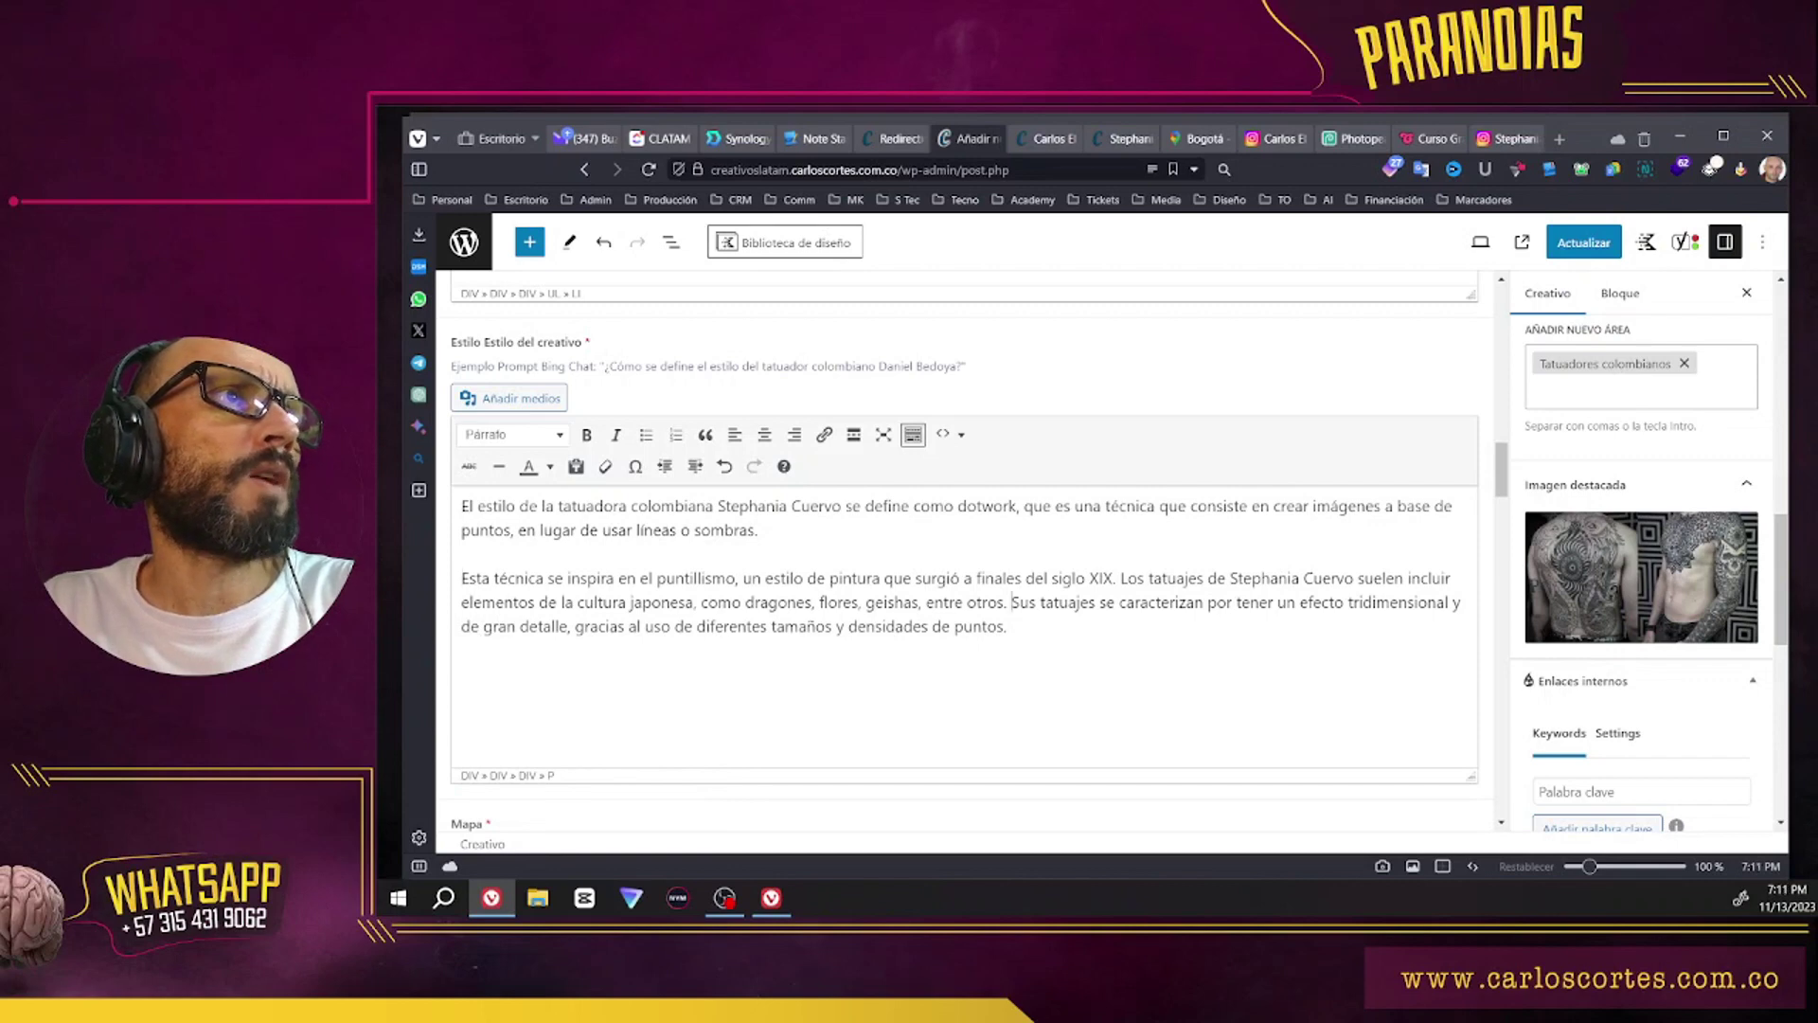
{"action": "key", "text": "Return"}
{"action": "left_click", "coordinate": [1583, 242]}
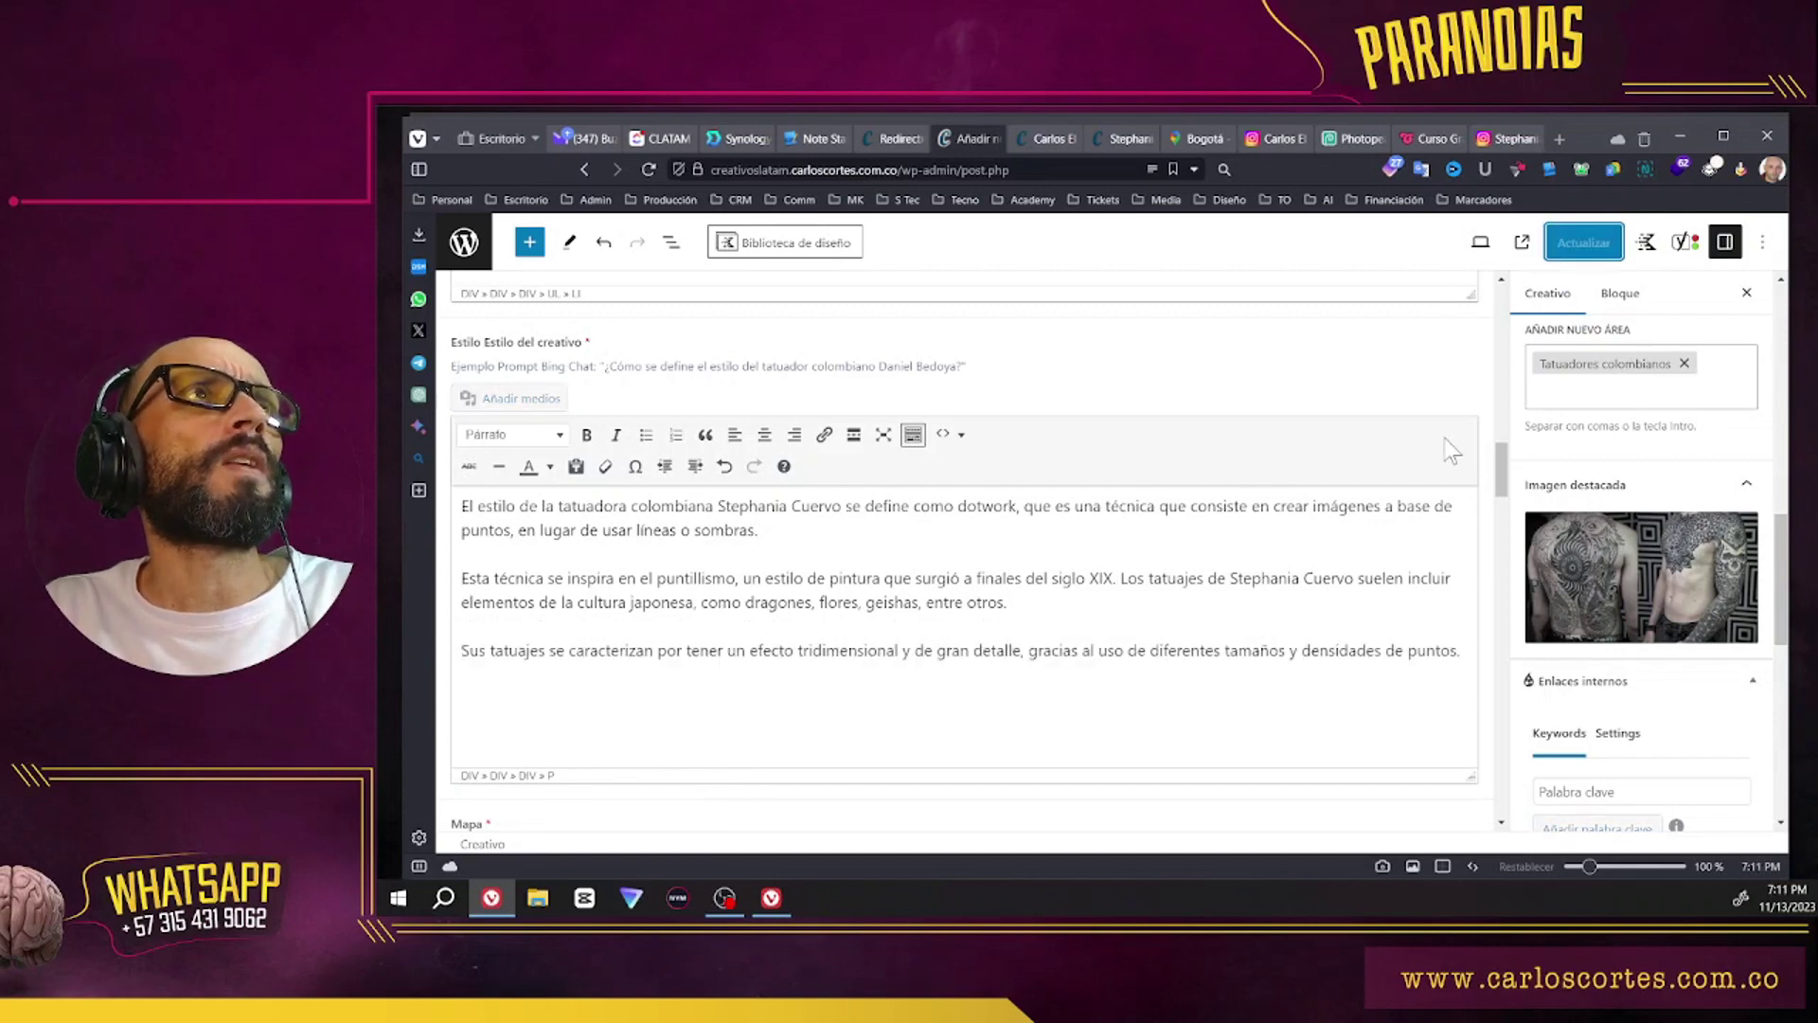
Step: Save the profile again and recheck its Yoast Legibilidad analysis and the short description and FAQS fields
{"action": "left_click_drag", "start_coordinate": [1506, 488], "coordinate": [1508, 791]}
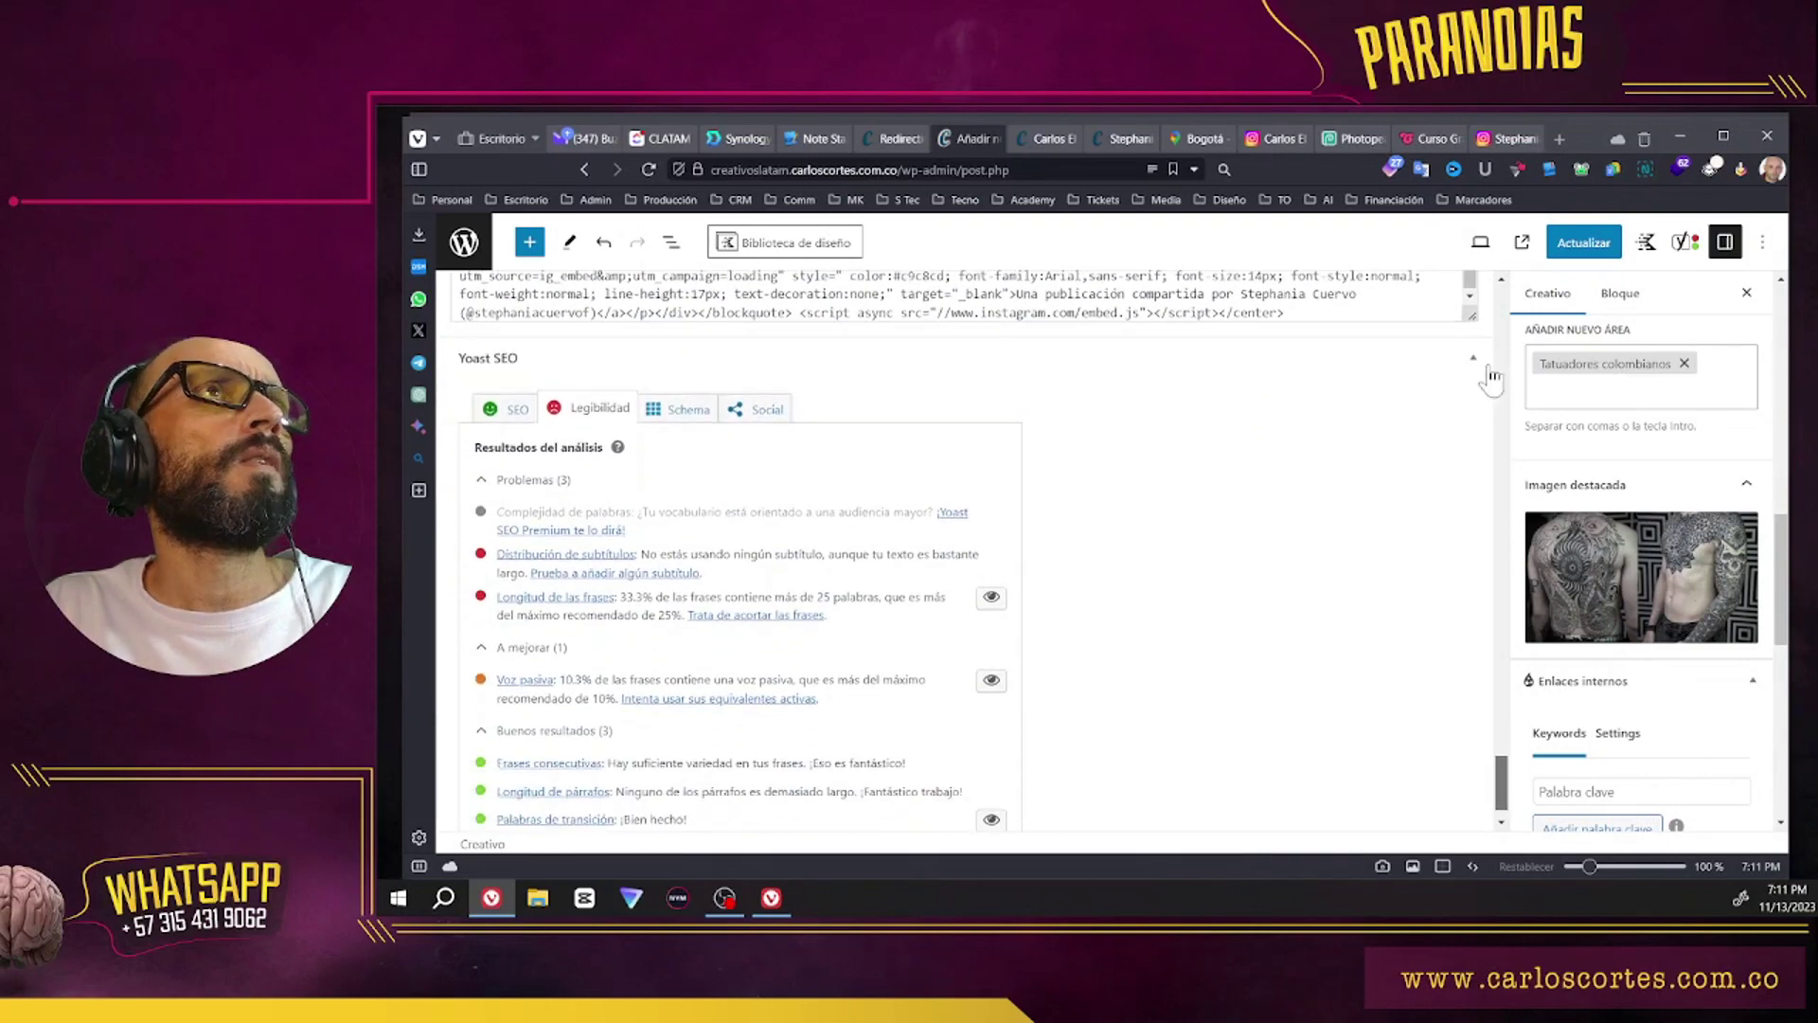
{"action": "left_click", "coordinate": [1584, 243]}
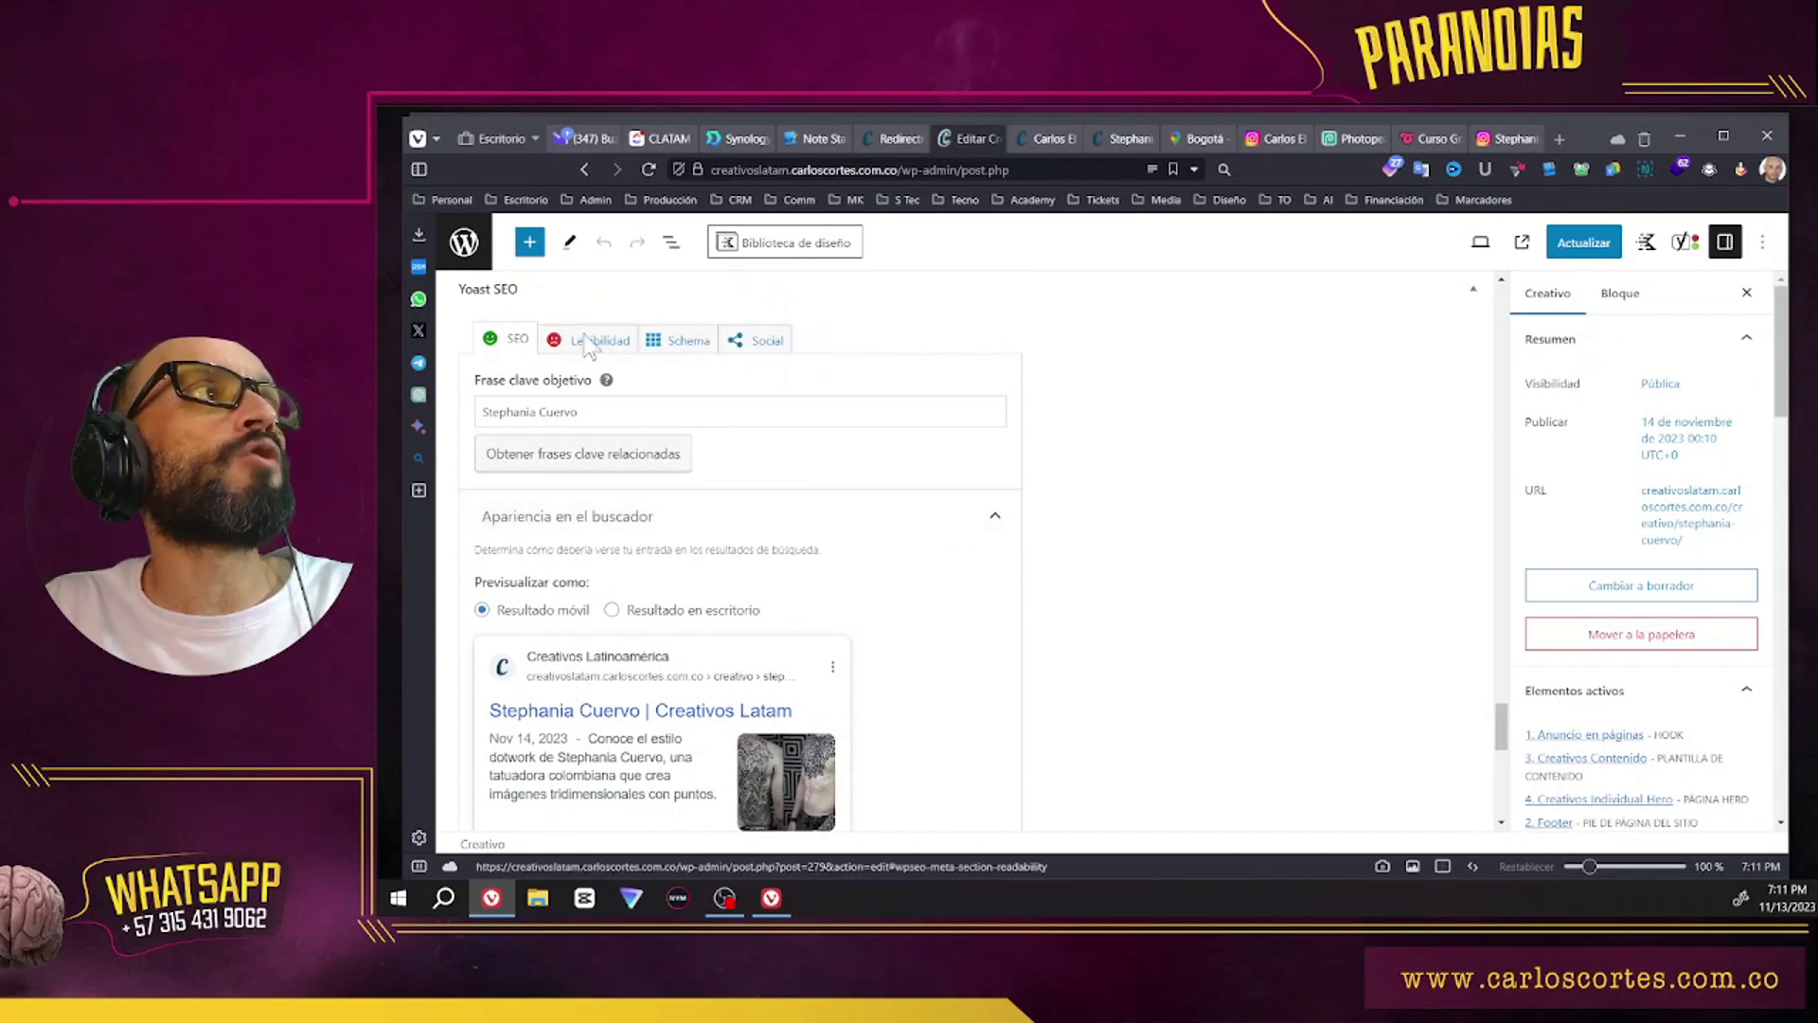
{"action": "left_click", "coordinate": [595, 341]}
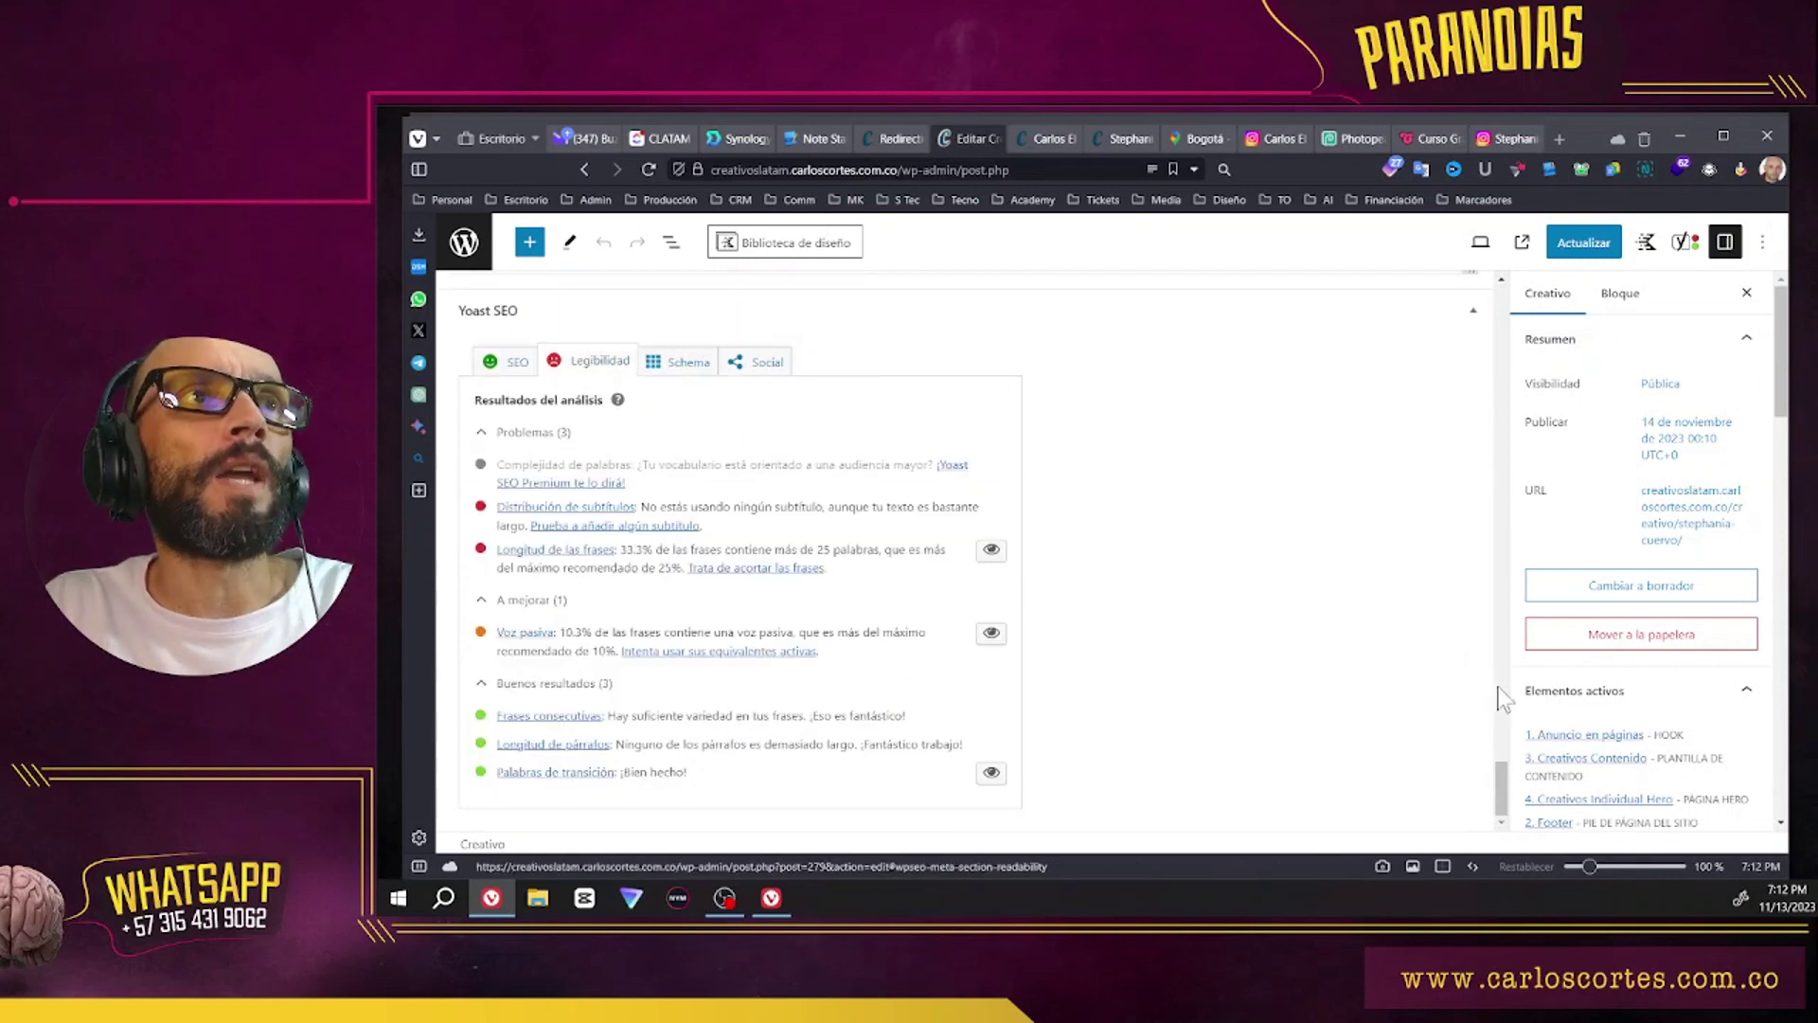
{"action": "left_click_drag", "start_coordinate": [1504, 789], "coordinate": [1513, 663]}
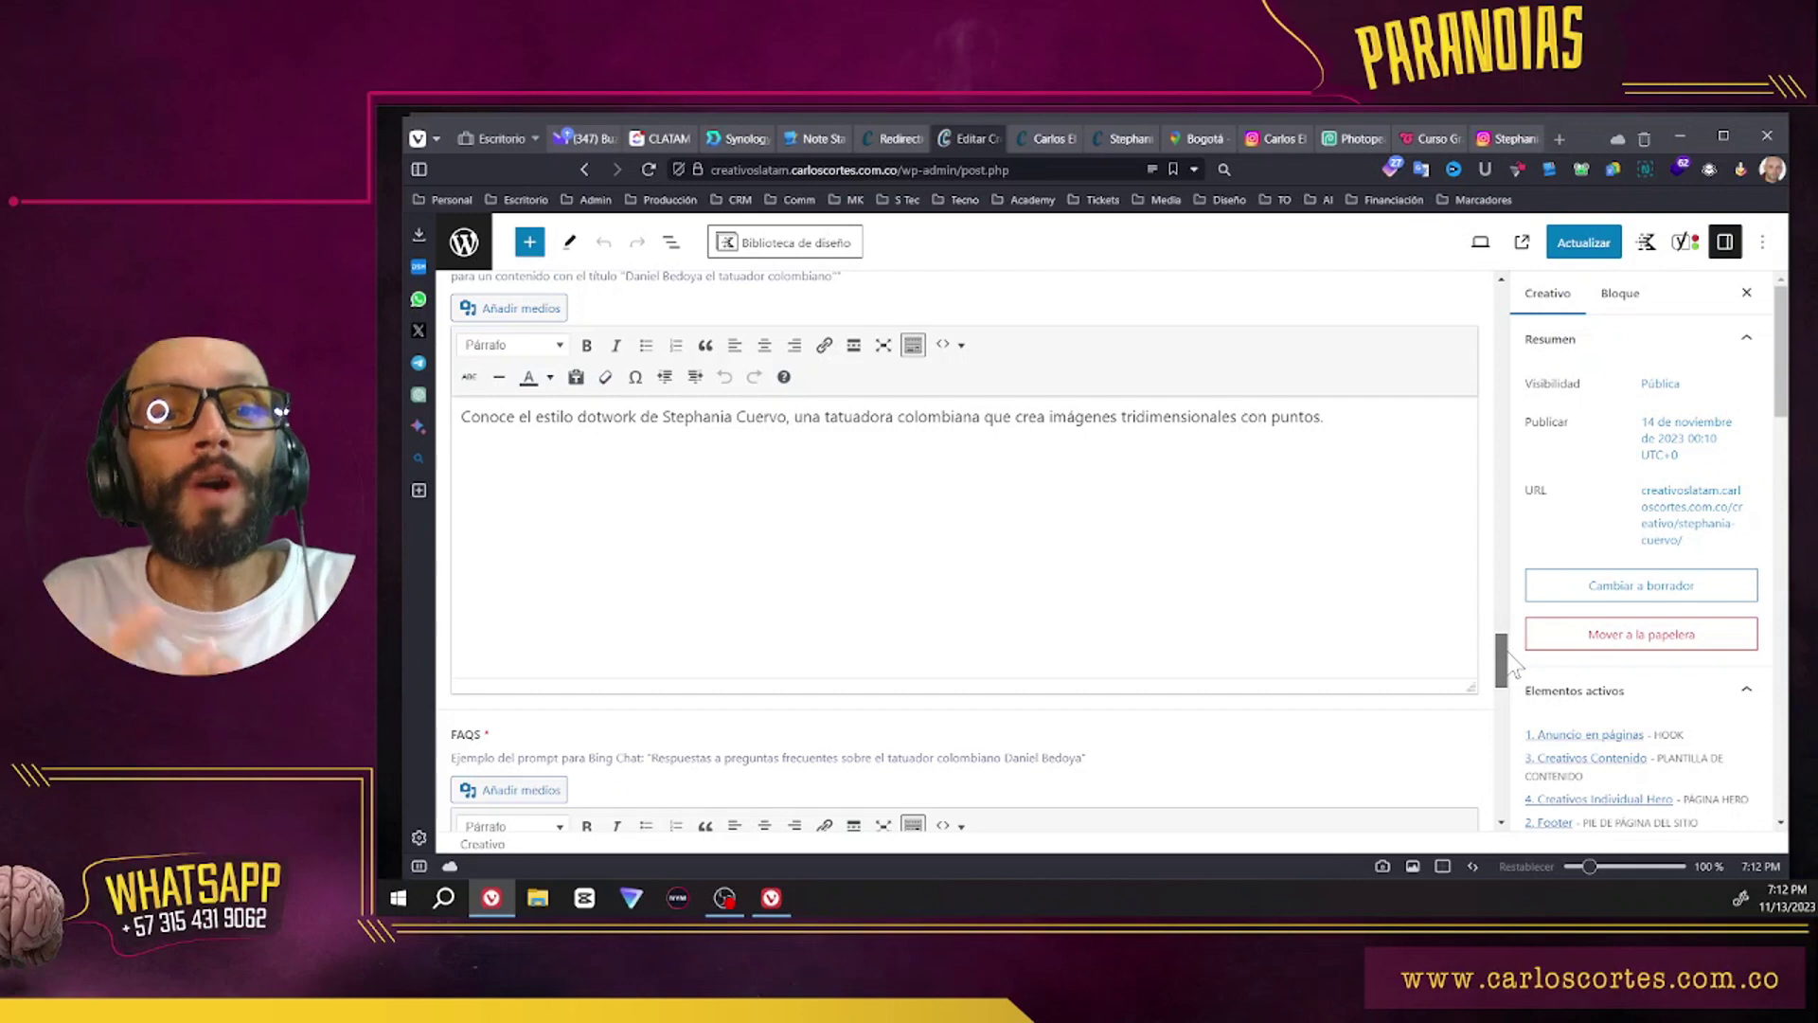
{"action": "left_click", "coordinate": [1587, 244]}
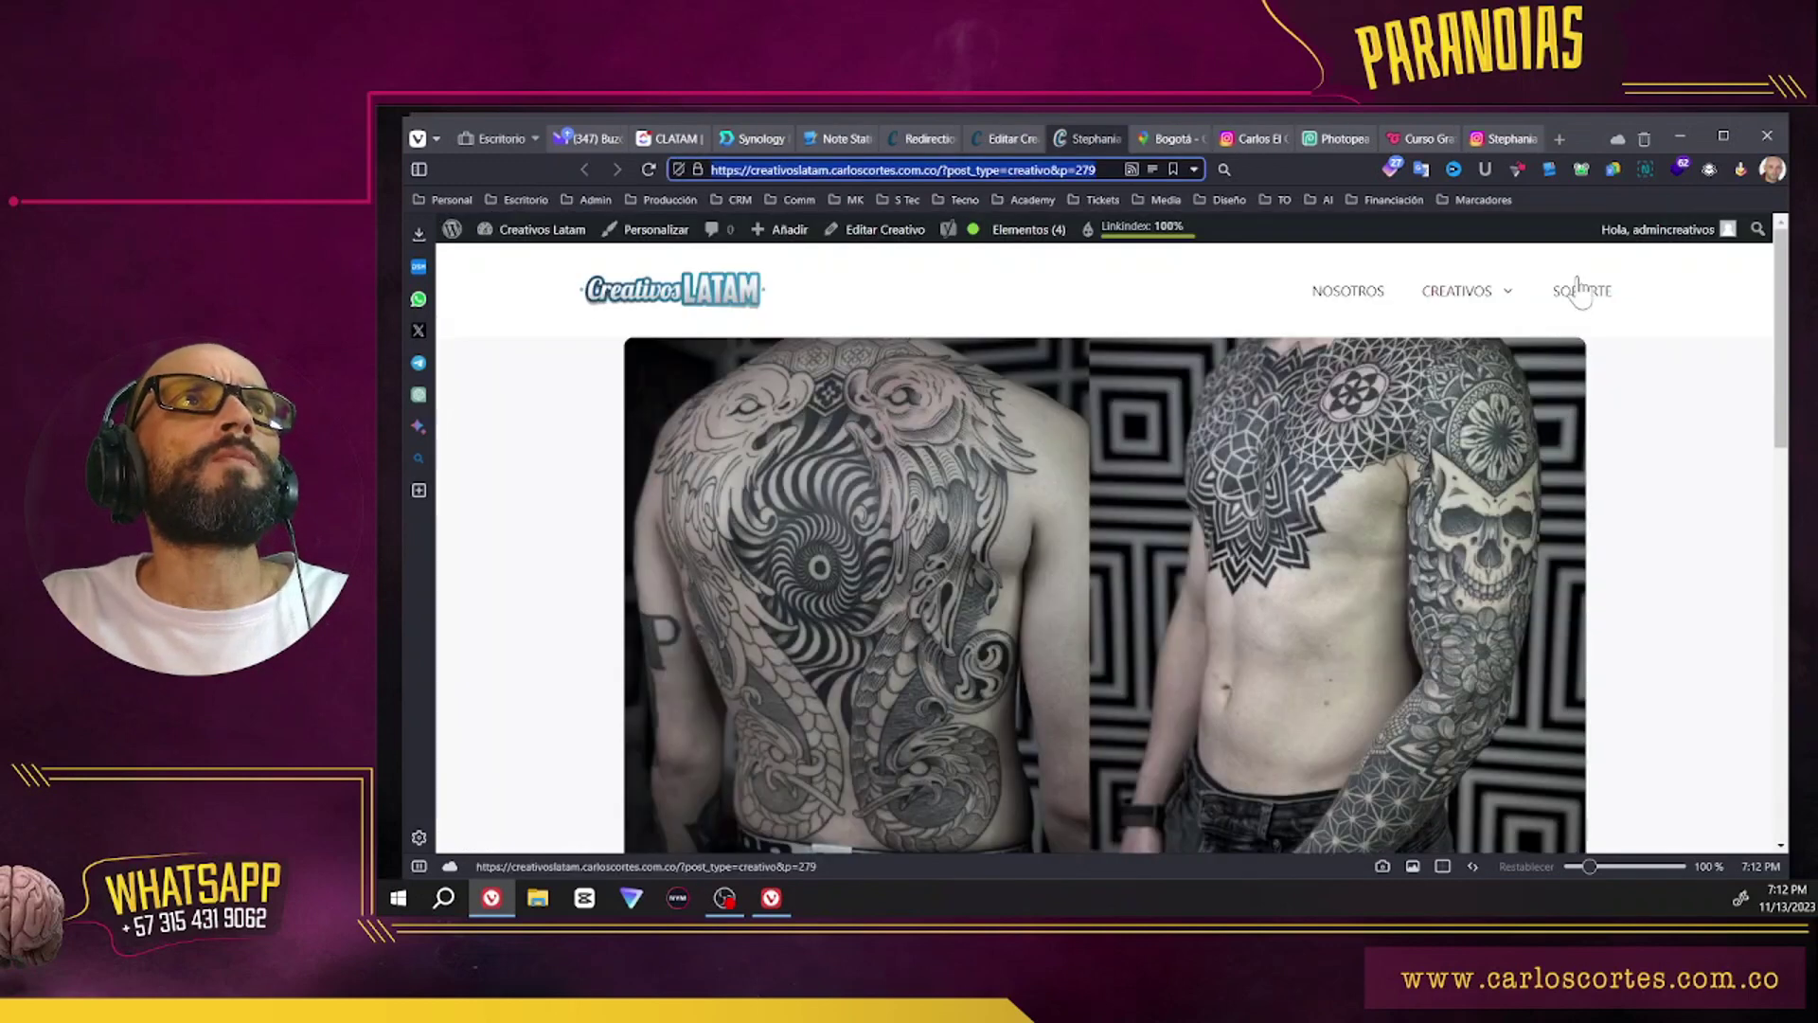
Step: Find the artist's card in the site's Tatuadores colombianos listing, open the published profile from it and look it over
{"action": "mouse_move", "coordinate": [1492, 293]}
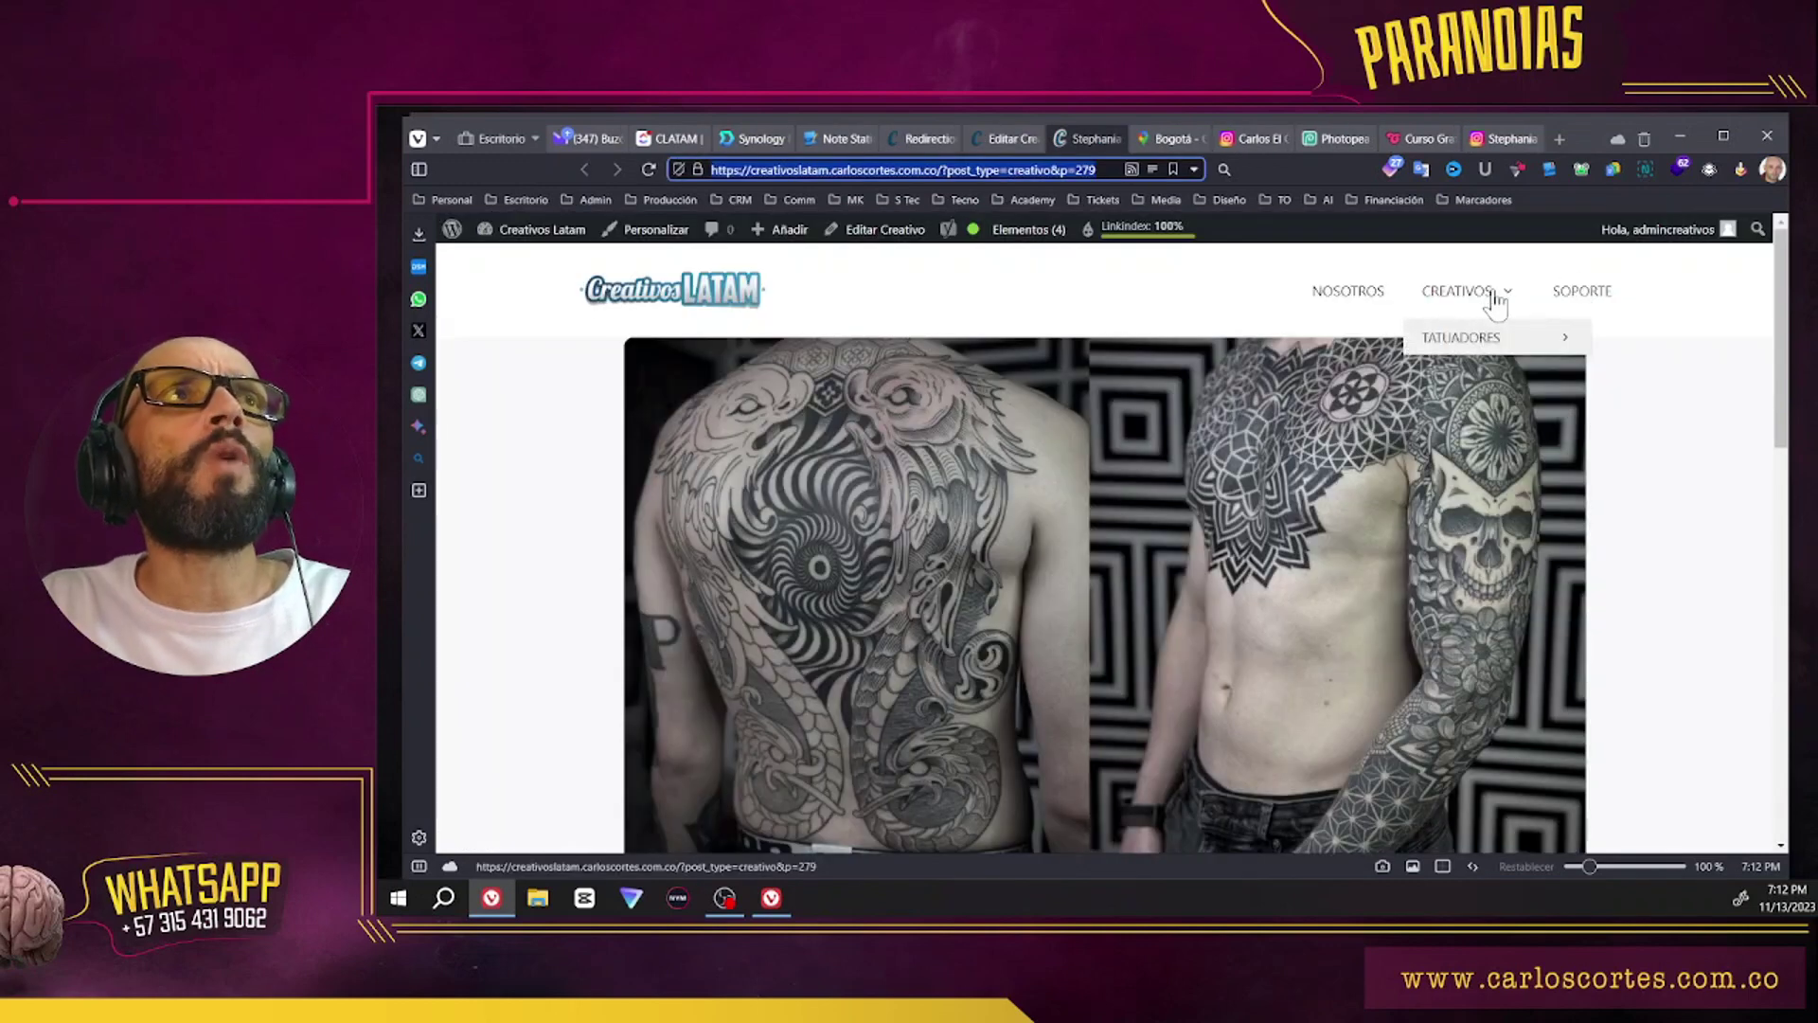
{"action": "mouse_move", "coordinate": [1527, 340]}
{"action": "left_click", "coordinate": [1648, 340]}
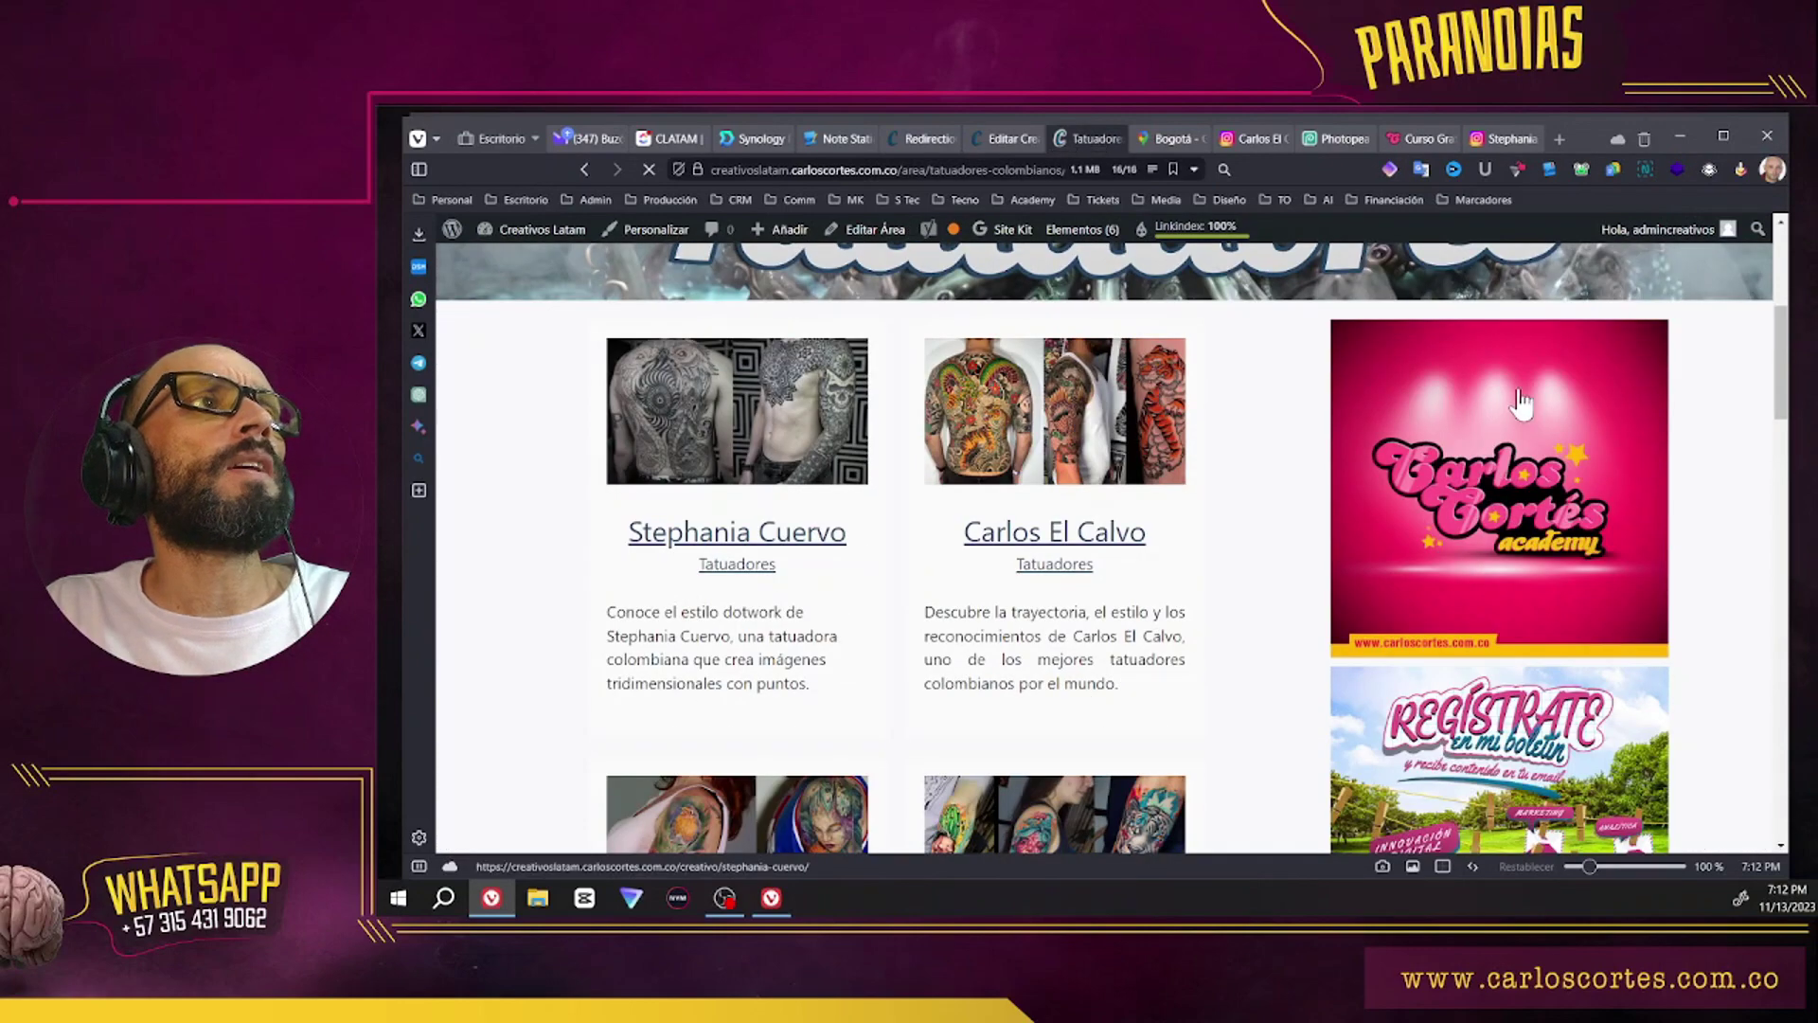
{"action": "left_click_drag", "start_coordinate": [1785, 386], "coordinate": [1780, 348]}
{"action": "left_click", "coordinate": [767, 569]}
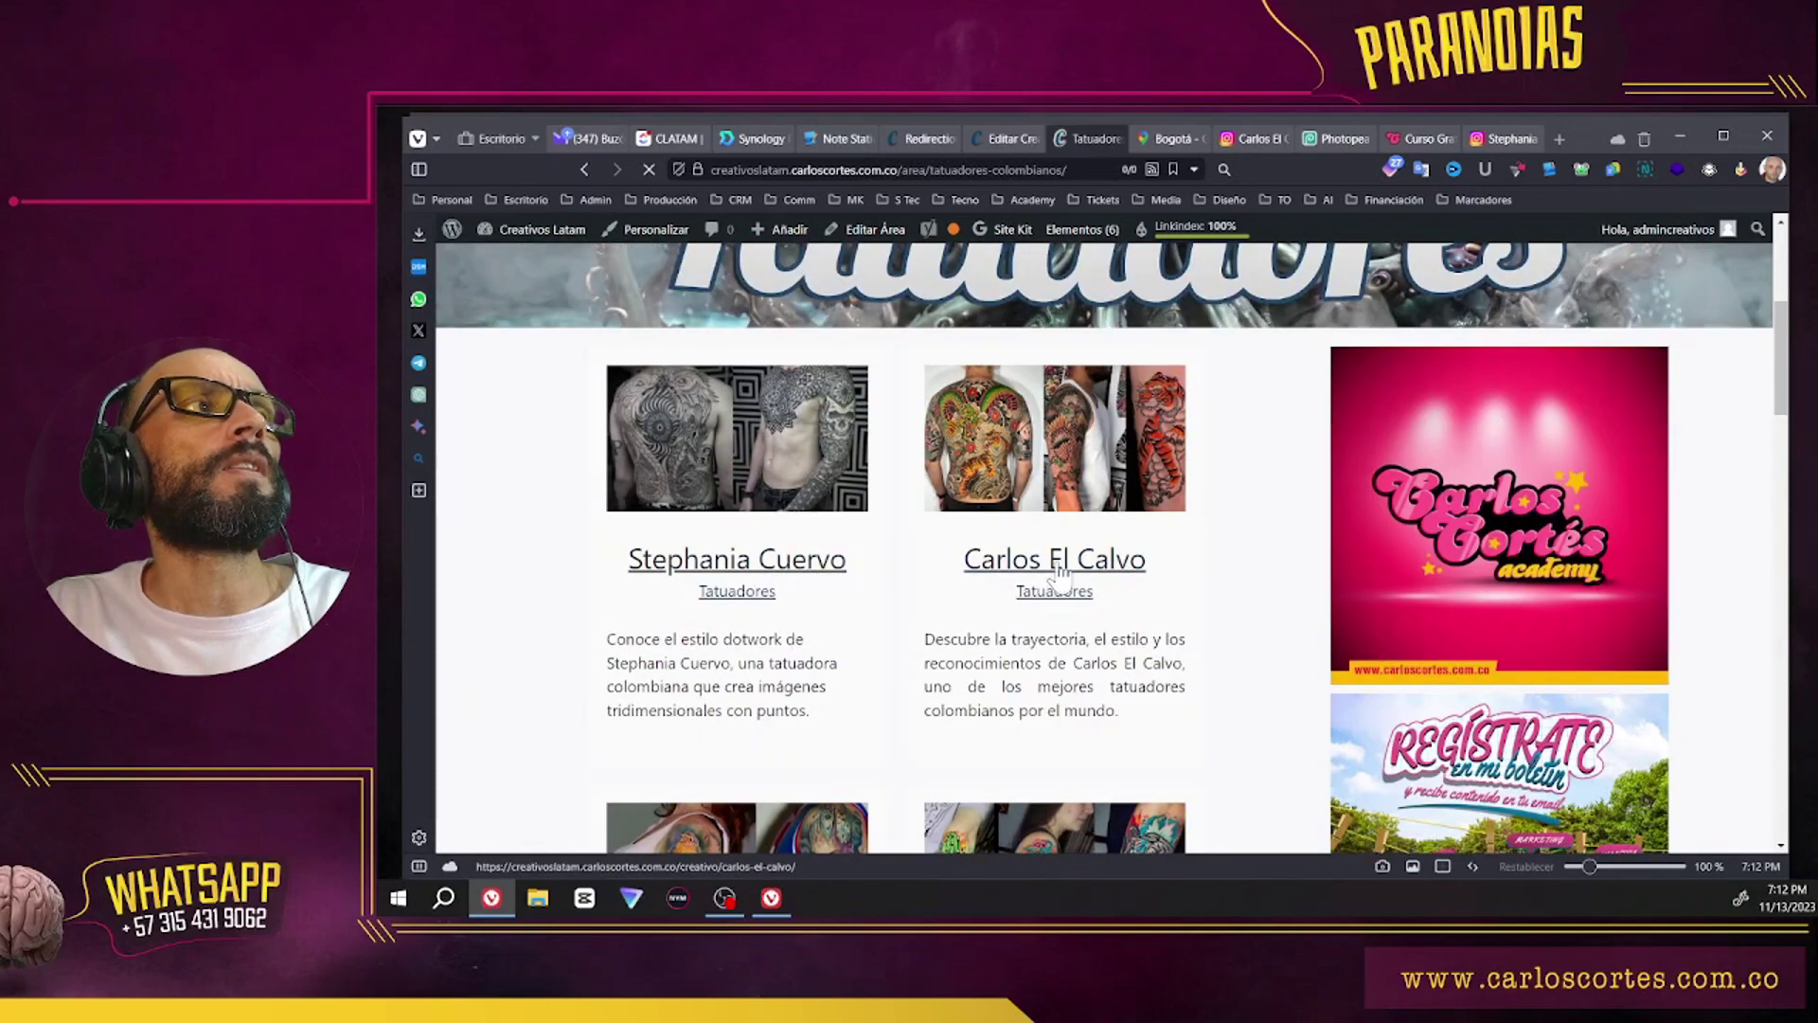
{"action": "scroll", "coordinate": [1098, 635], "scroll_direction": "down", "scroll_amount": 4}
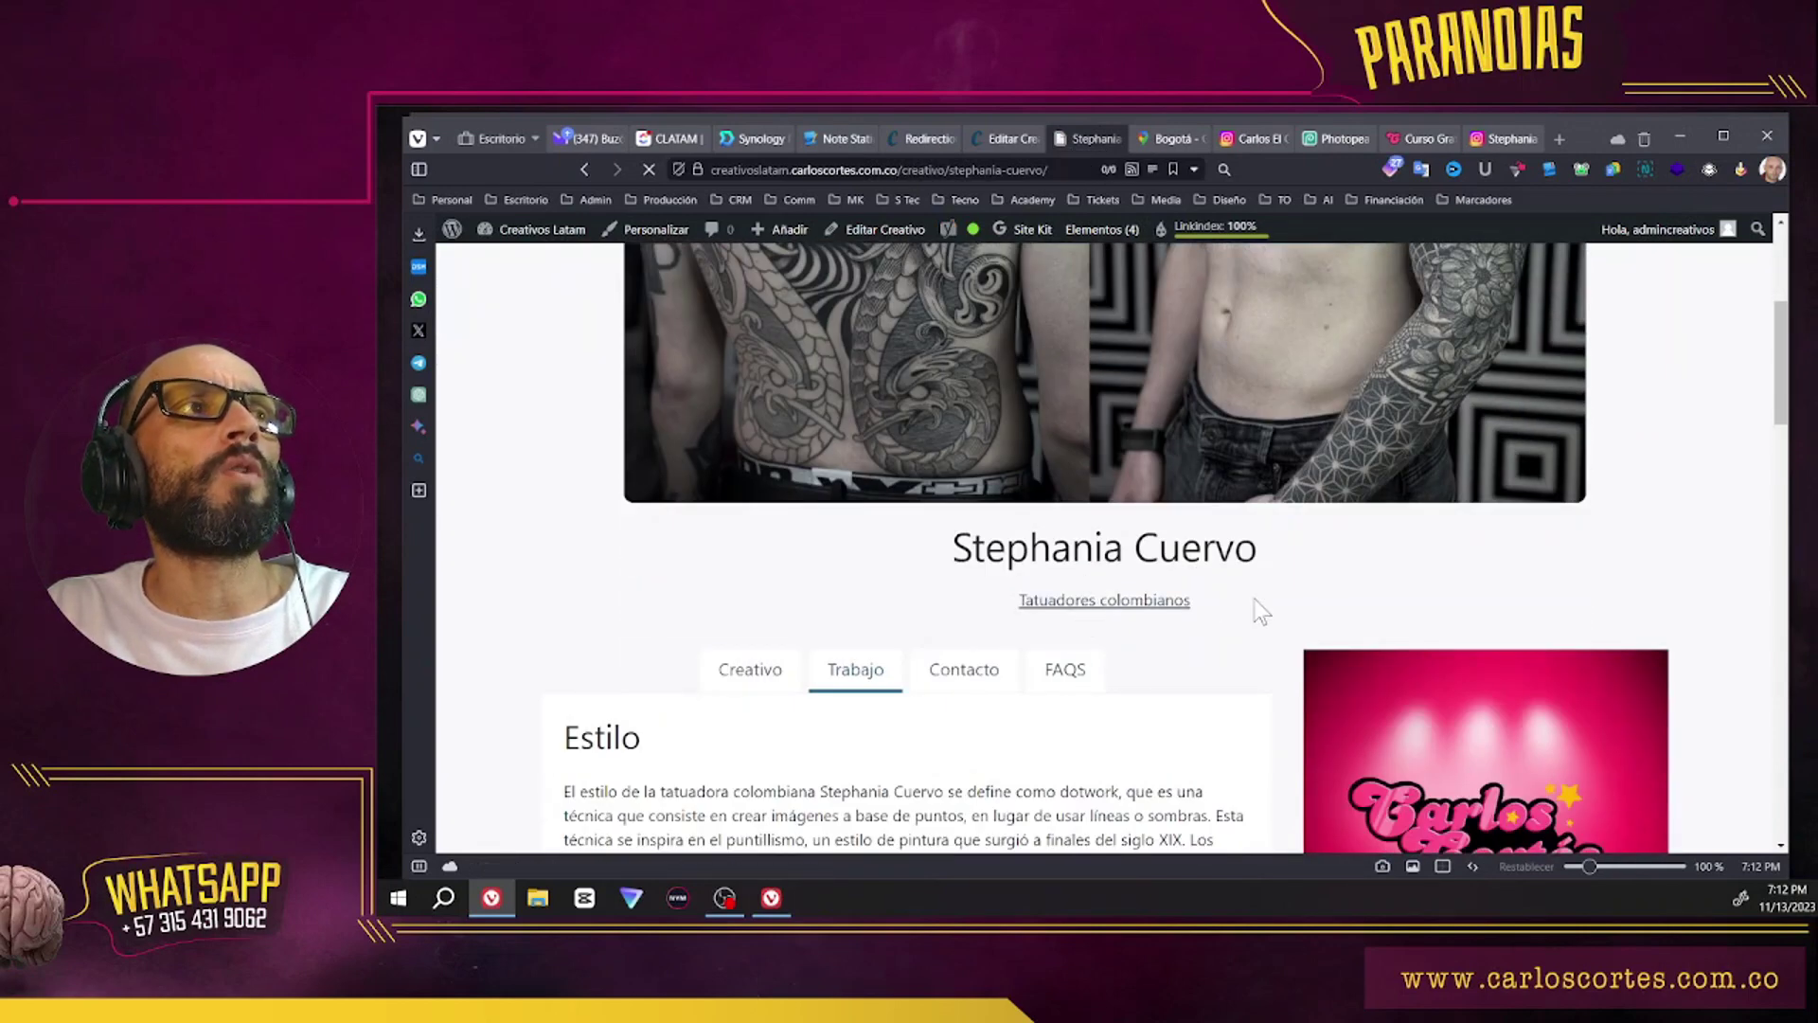
{"action": "scroll", "coordinate": [1254, 606], "scroll_direction": "down", "scroll_amount": 4}
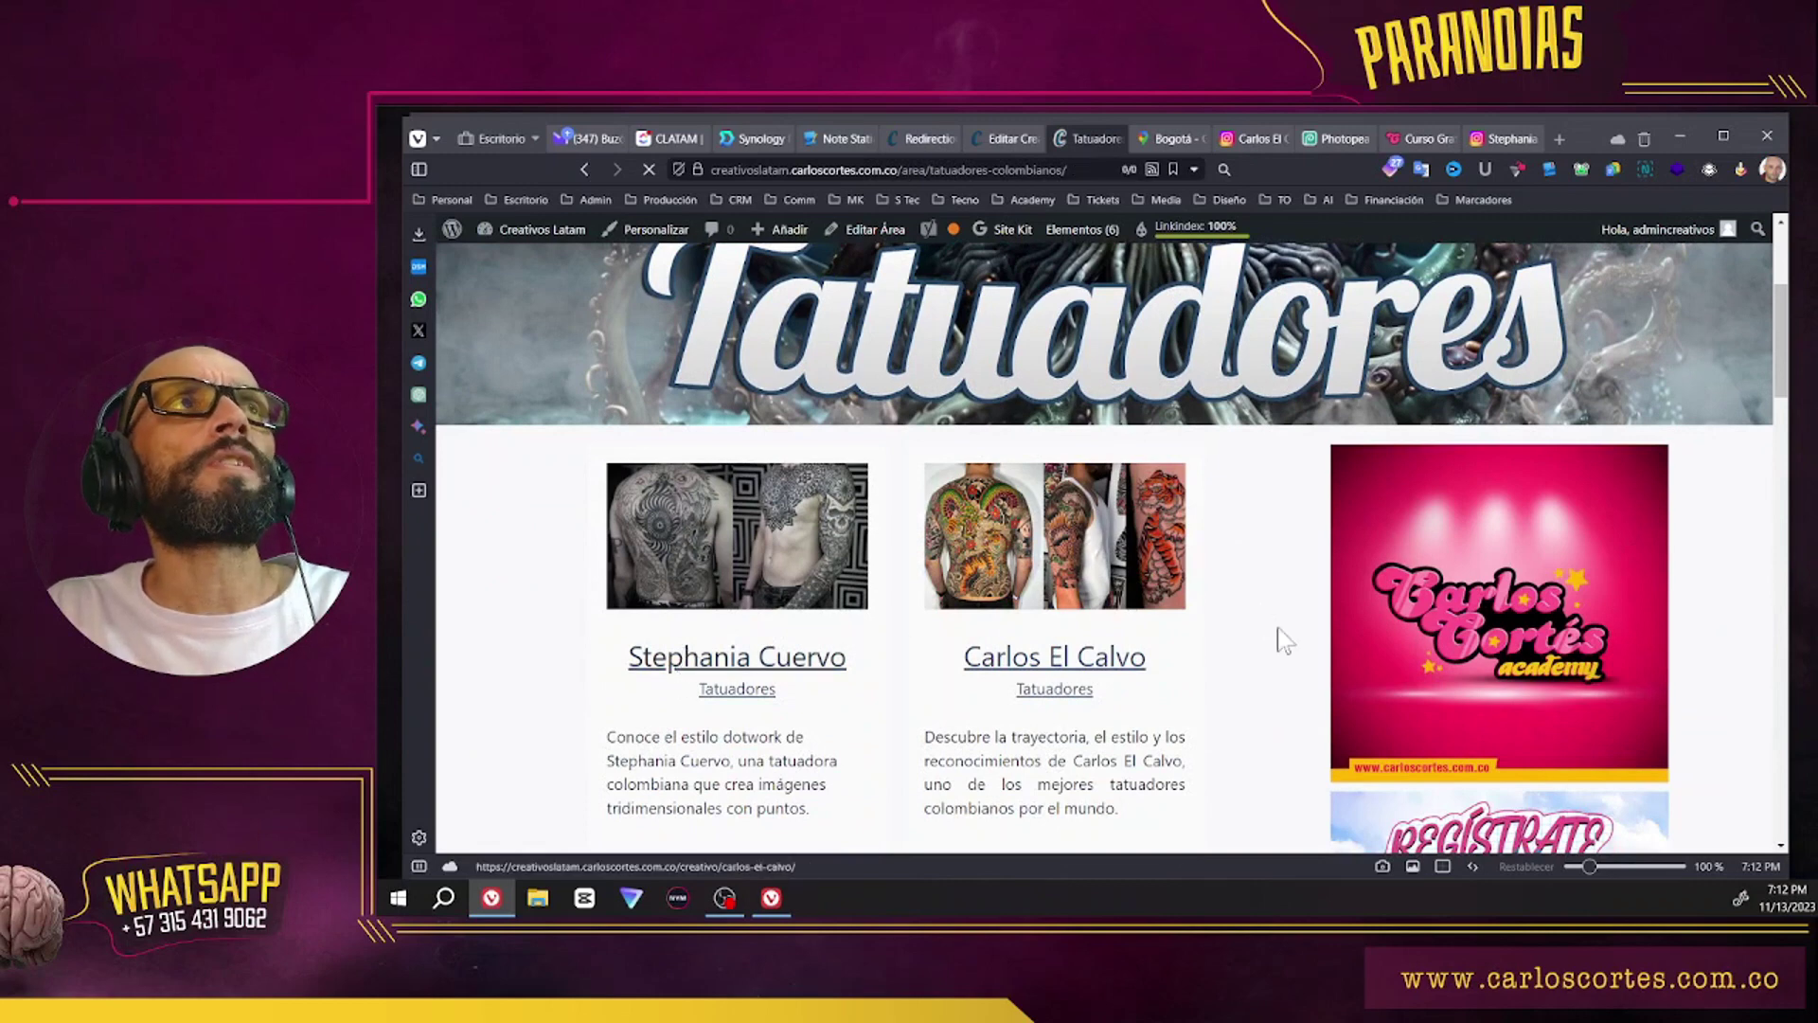
Step: Copy the published profile's URL and open the page in the other browser window with the social network accounts
{"action": "left_click", "coordinate": [954, 174]}
{"action": "key", "text": "ctrl+c"}
{"action": "right_click", "coordinate": [959, 175]}
{"action": "left_click", "coordinate": [994, 212]}
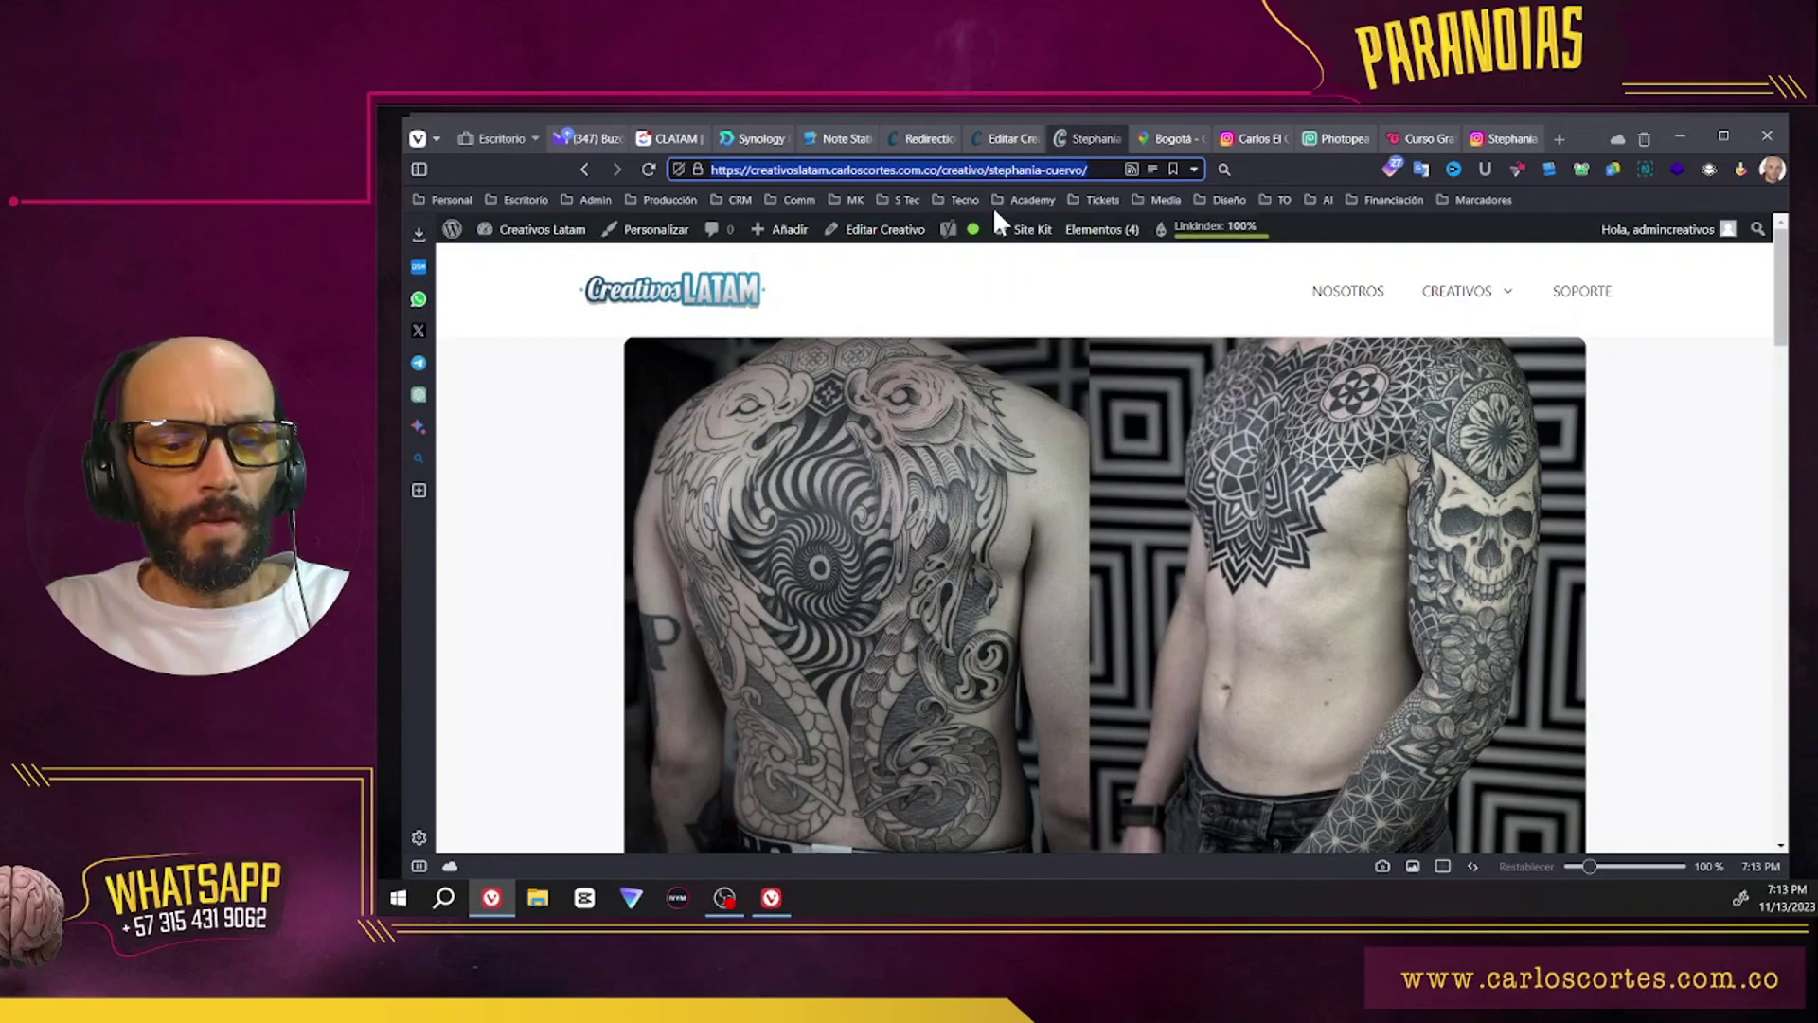
{"action": "left_click", "coordinate": [1679, 376]}
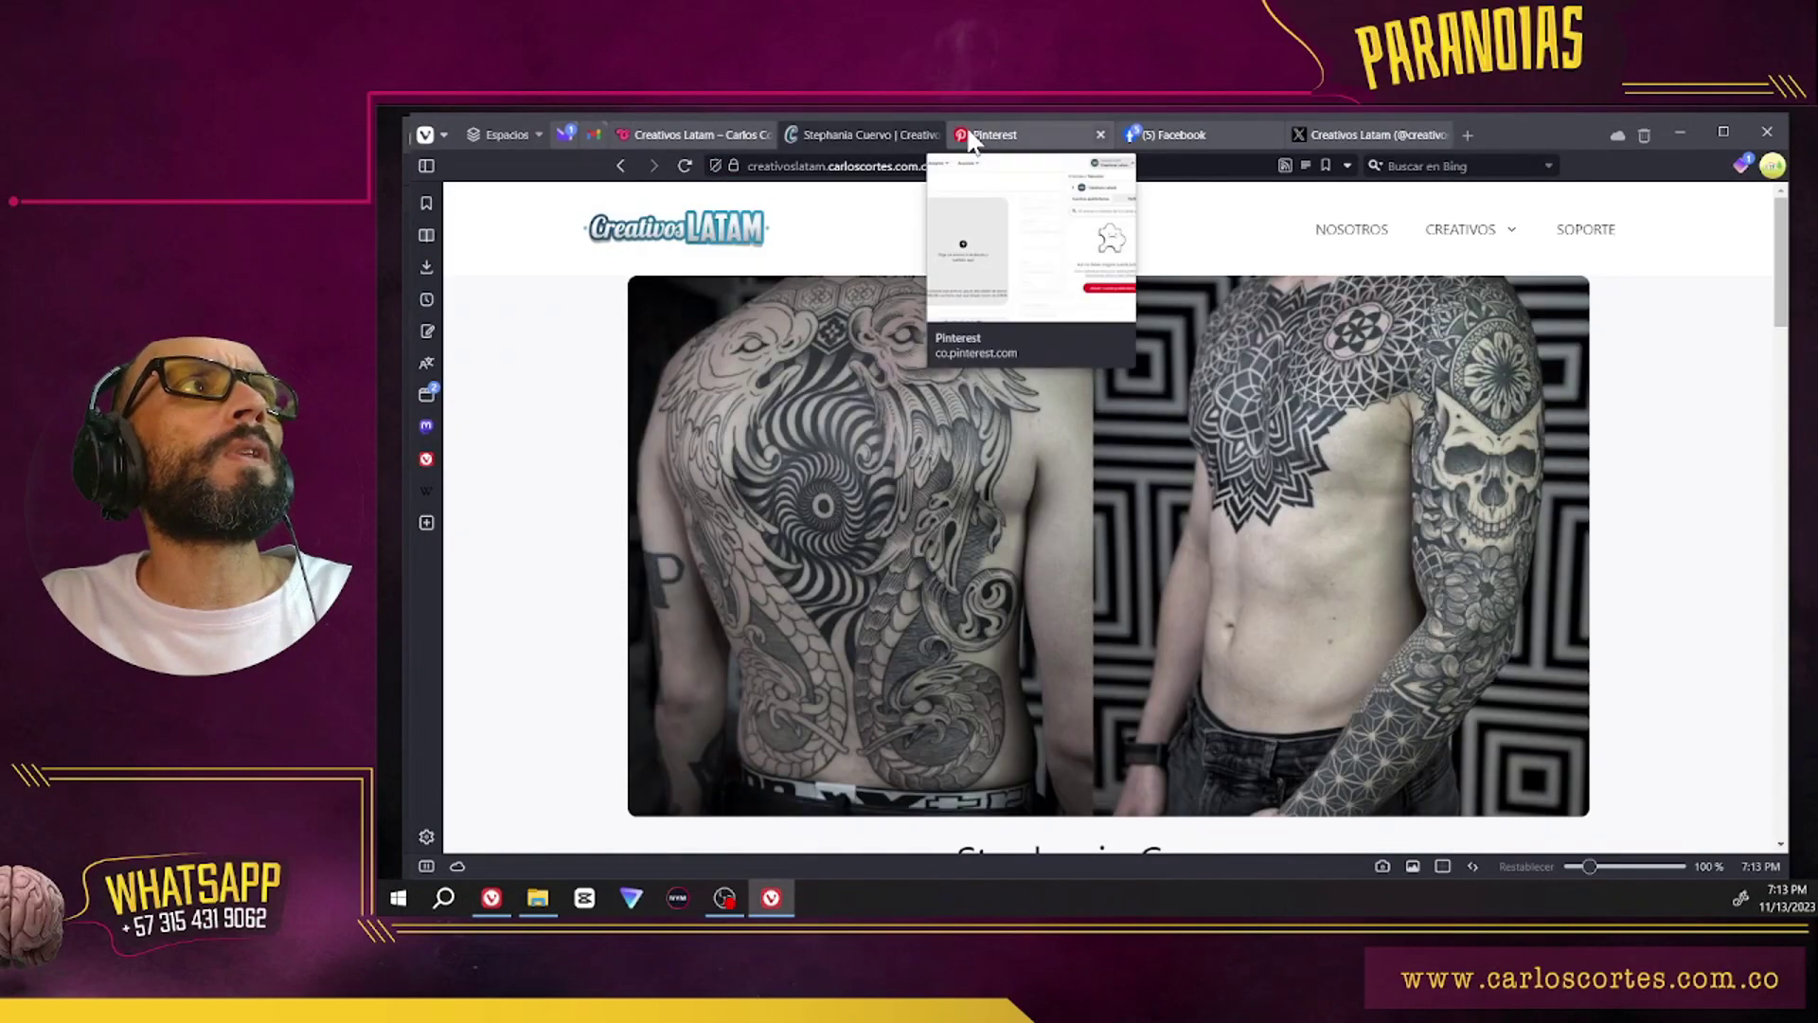
Step: Open the saved Tatuadores colombianos board on Pinterest and start a new Pin in it
{"action": "left_click", "coordinate": [973, 138]}
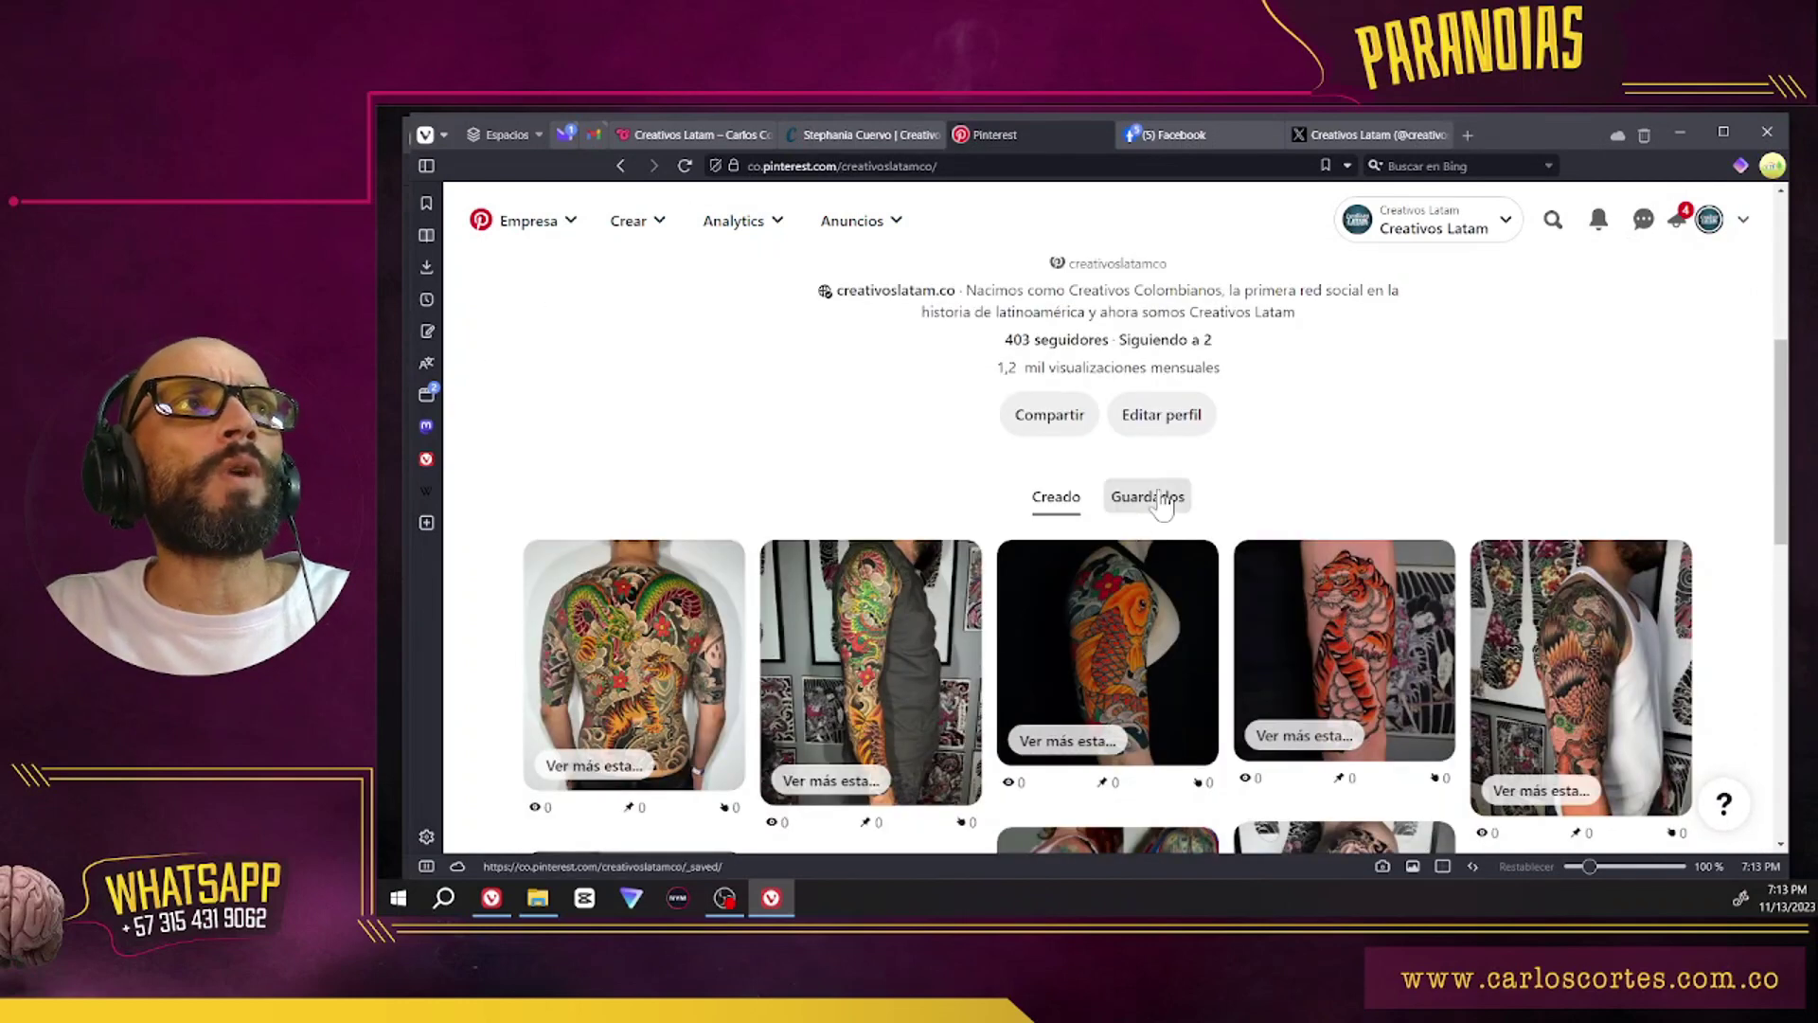
{"action": "left_click", "coordinate": [1160, 494]}
{"action": "scroll", "coordinate": [1446, 540], "scroll_direction": "down", "scroll_amount": 6}
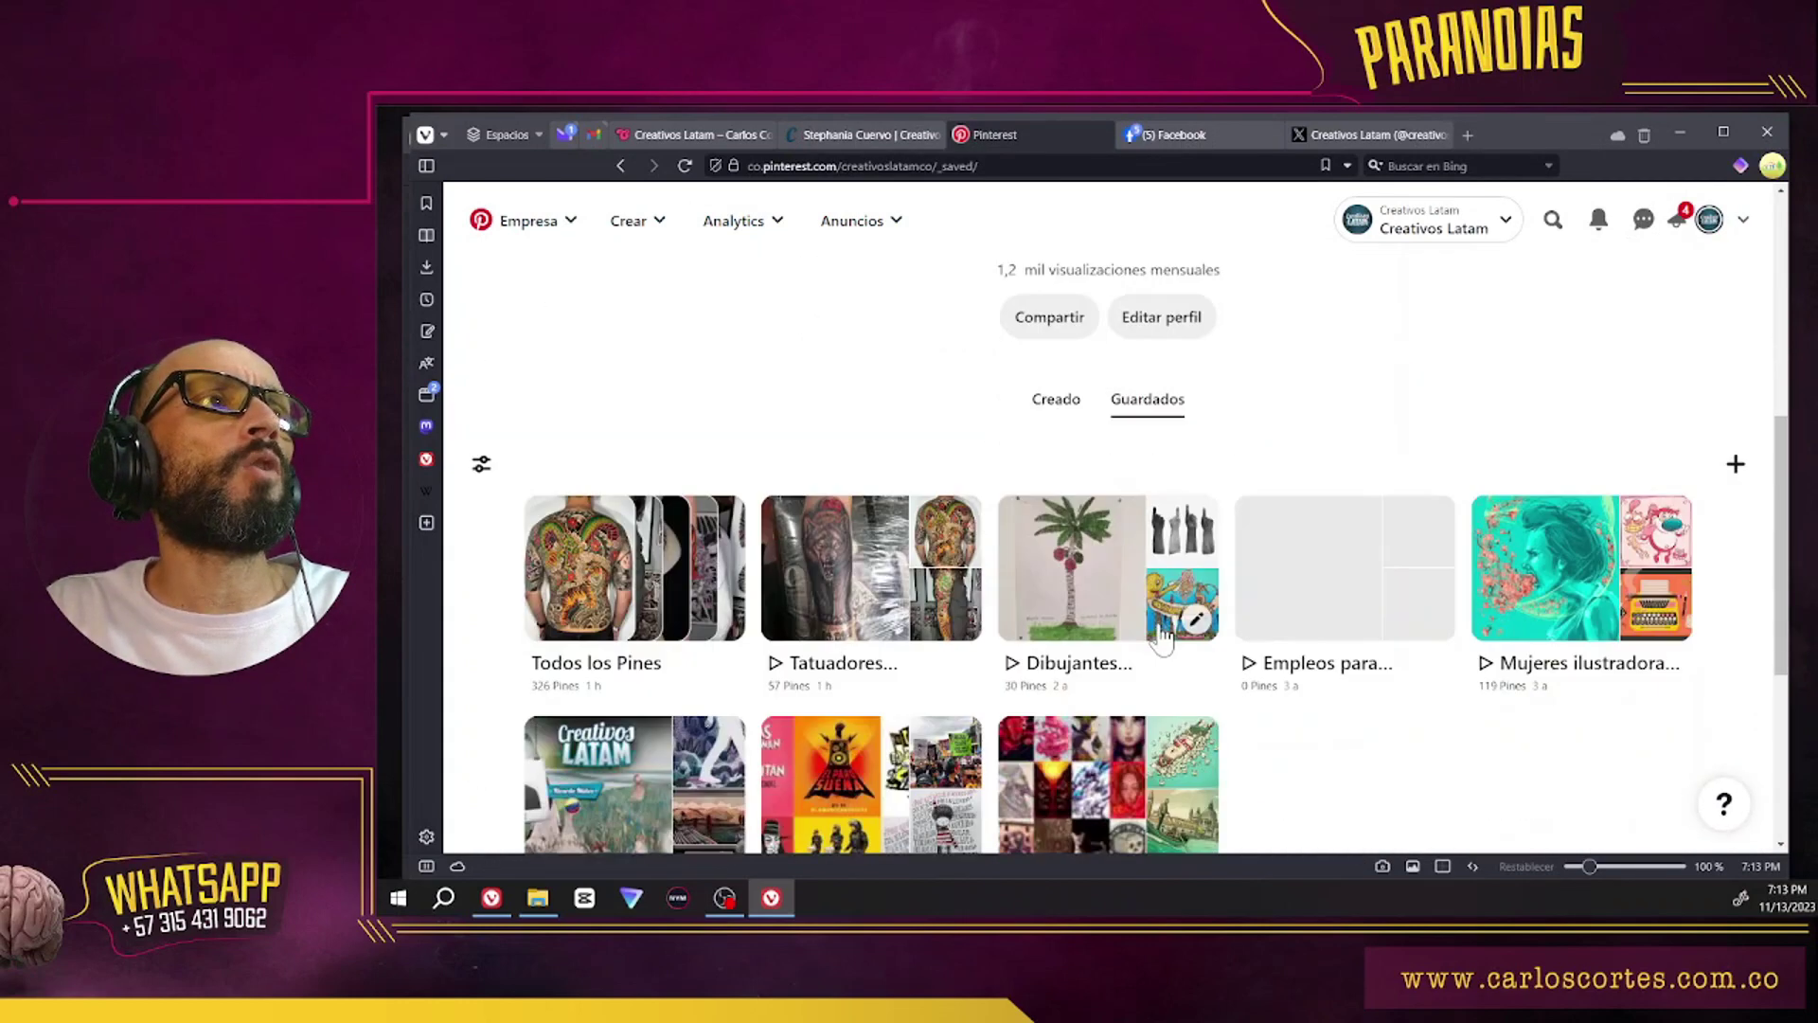
{"action": "left_click", "coordinate": [873, 611]}
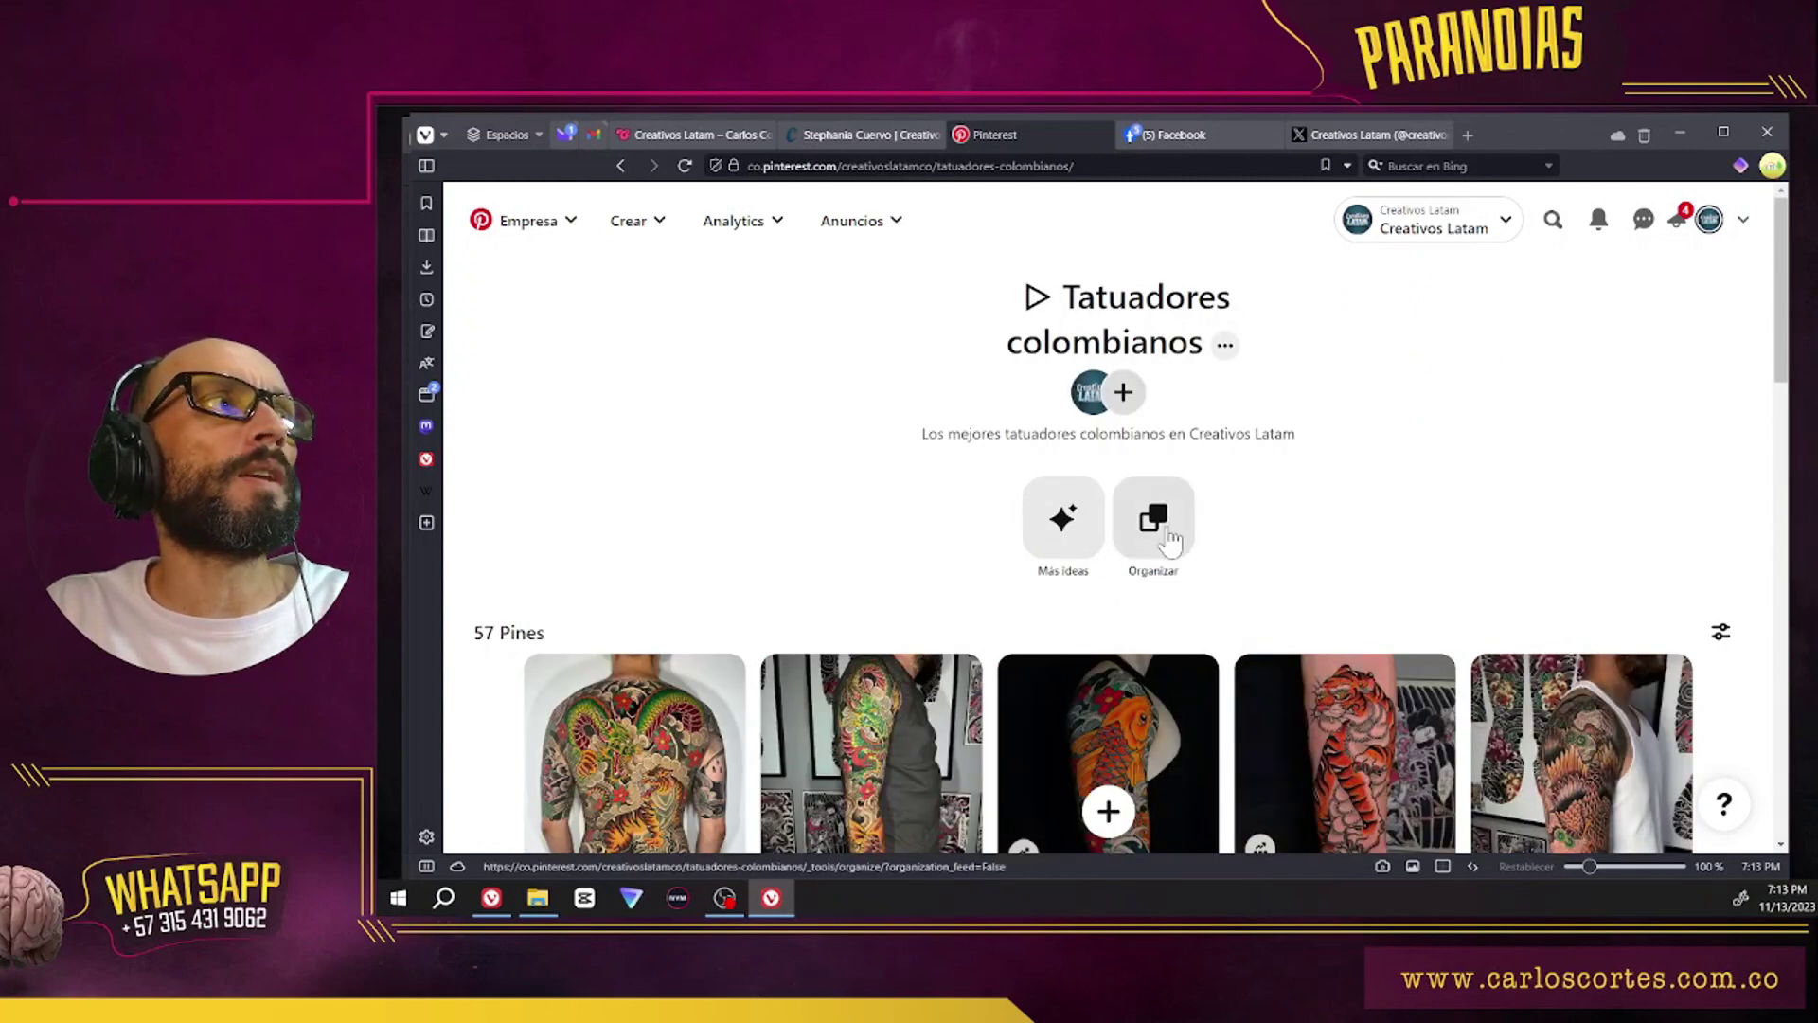
{"action": "scroll", "coordinate": [1172, 538], "scroll_direction": "down", "scroll_amount": 1}
{"action": "left_click", "coordinate": [1108, 810]}
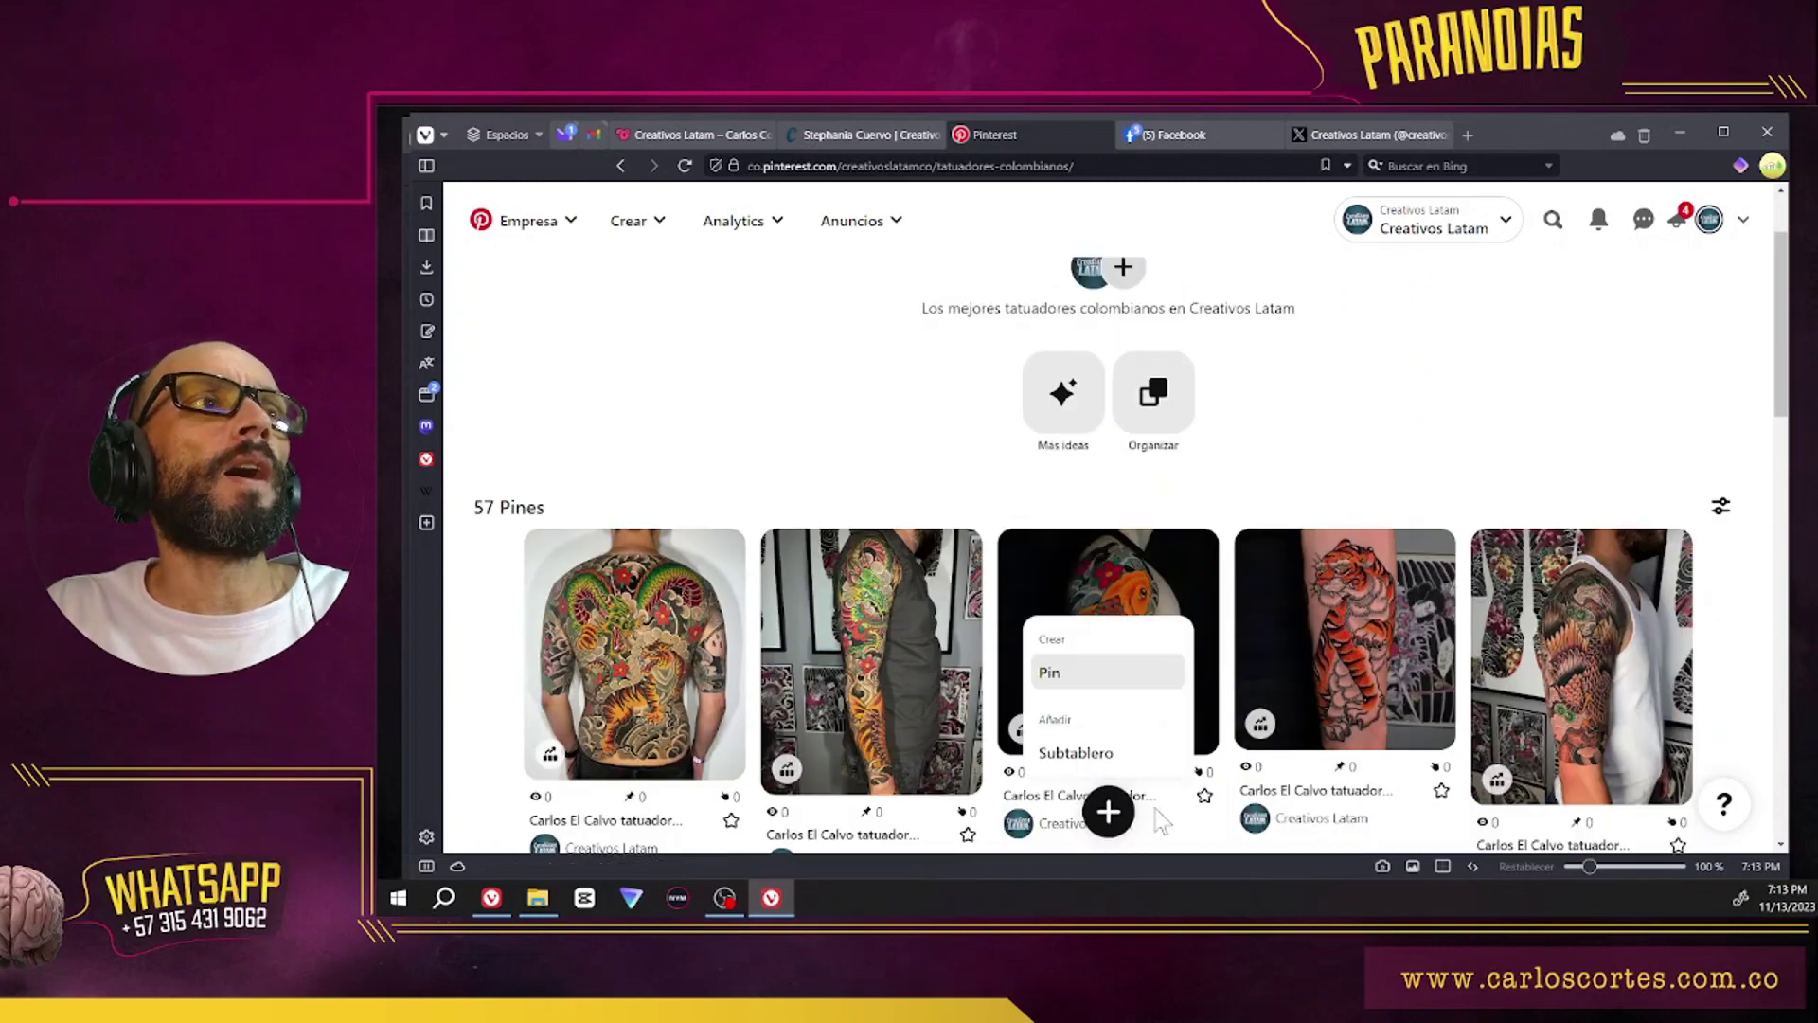
{"action": "left_click", "coordinate": [1083, 694]}
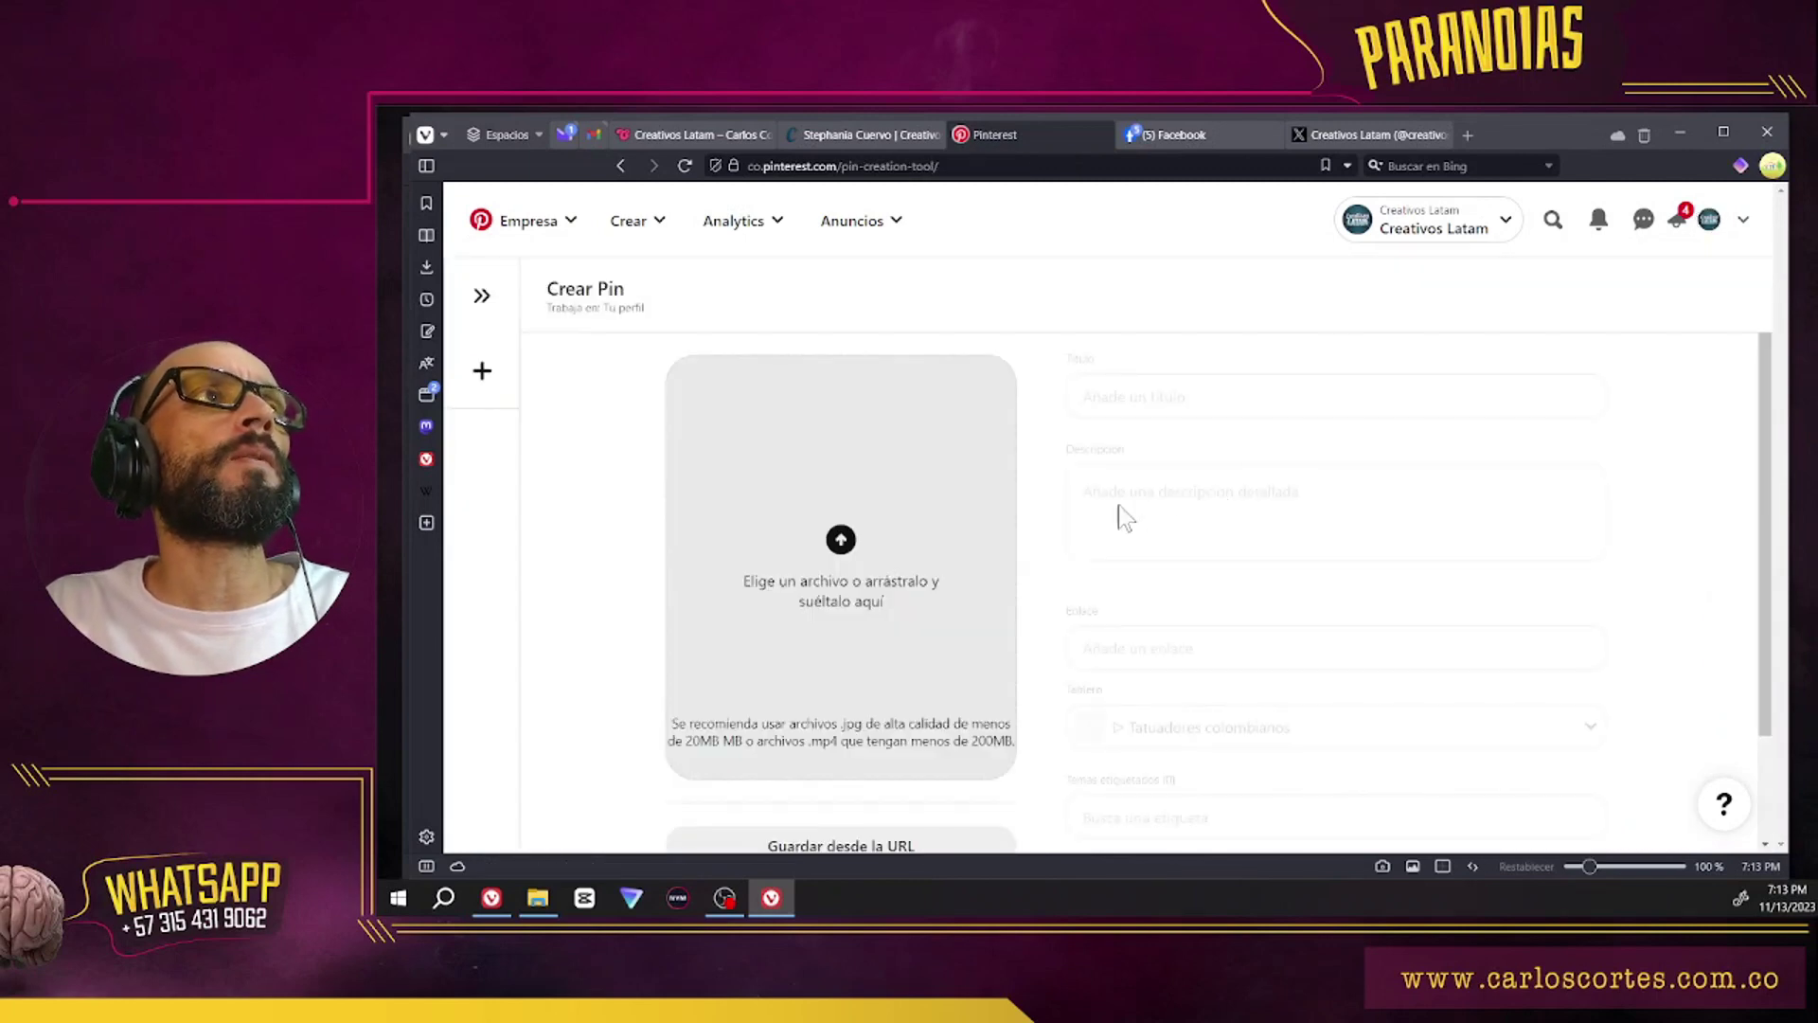
Step: Upload the artist's black-and-grey leg tattoo photo to the new Pin
{"action": "key", "text": "alt+Tab"}
{"action": "right_click", "coordinate": [996, 478]}
{"action": "left_click", "coordinate": [1568, 454]}
{"action": "left_click", "coordinate": [1671, 421]}
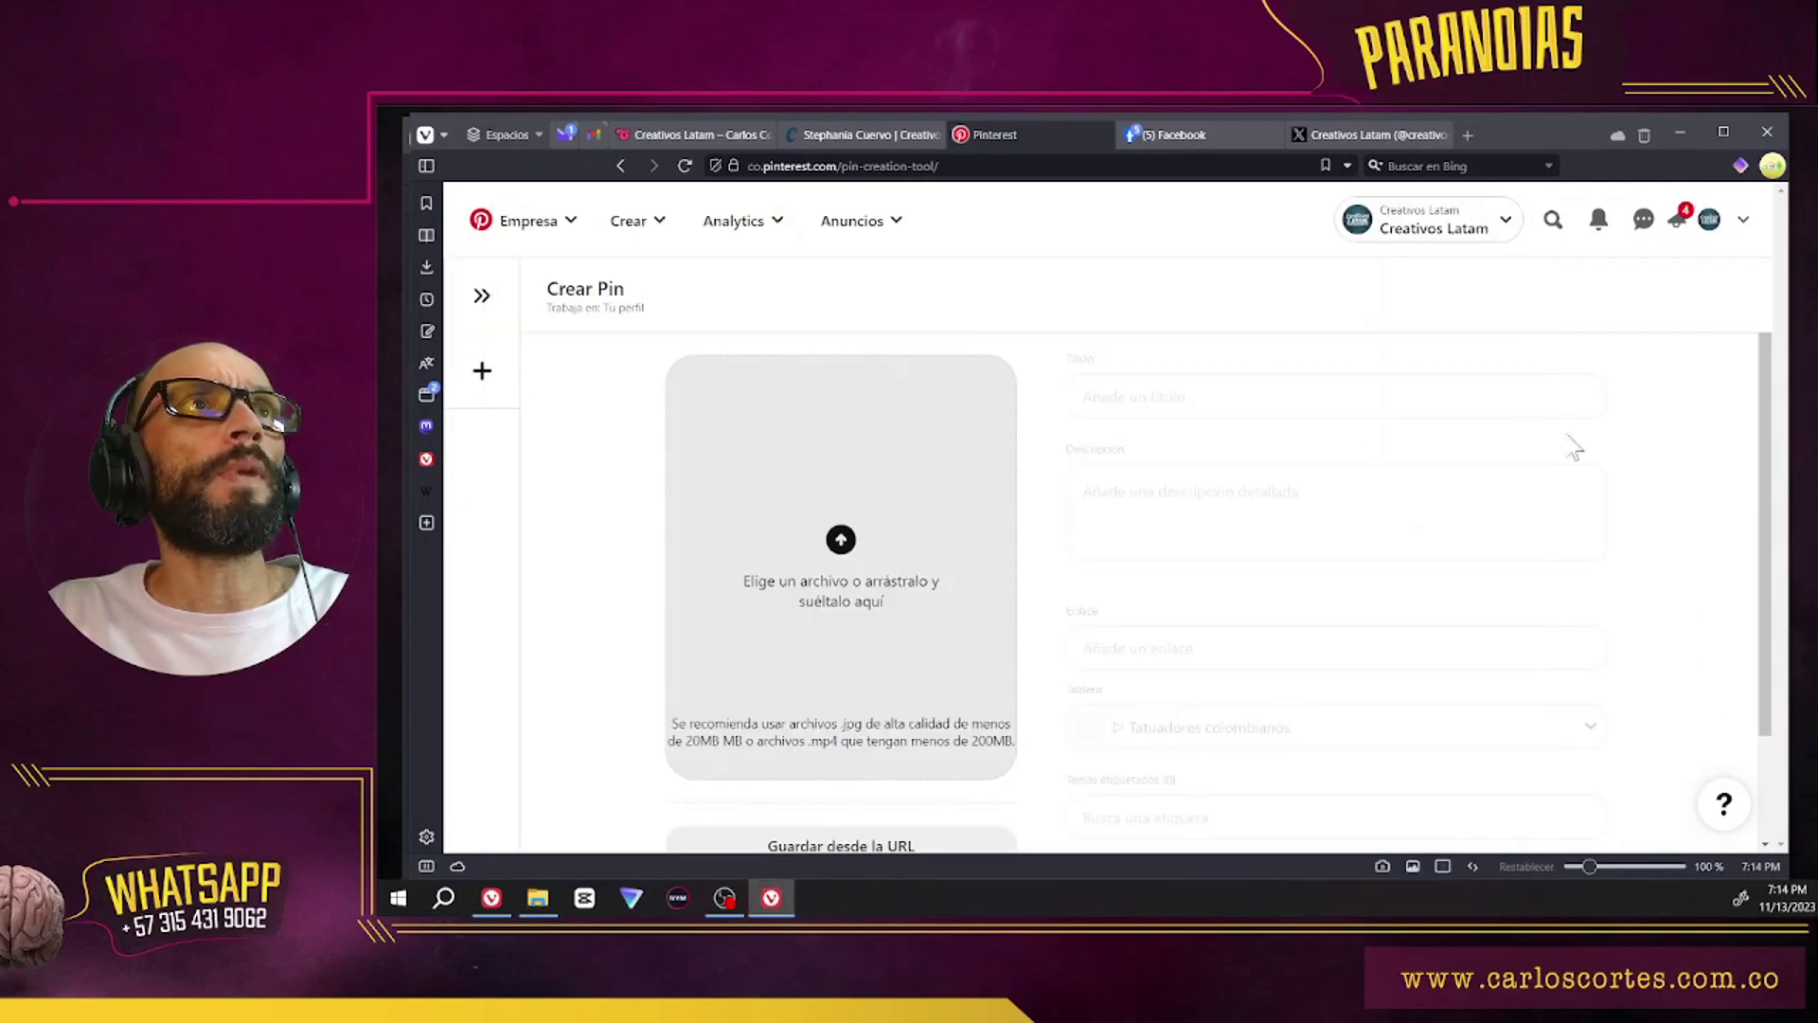
{"action": "left_click", "coordinate": [975, 565]}
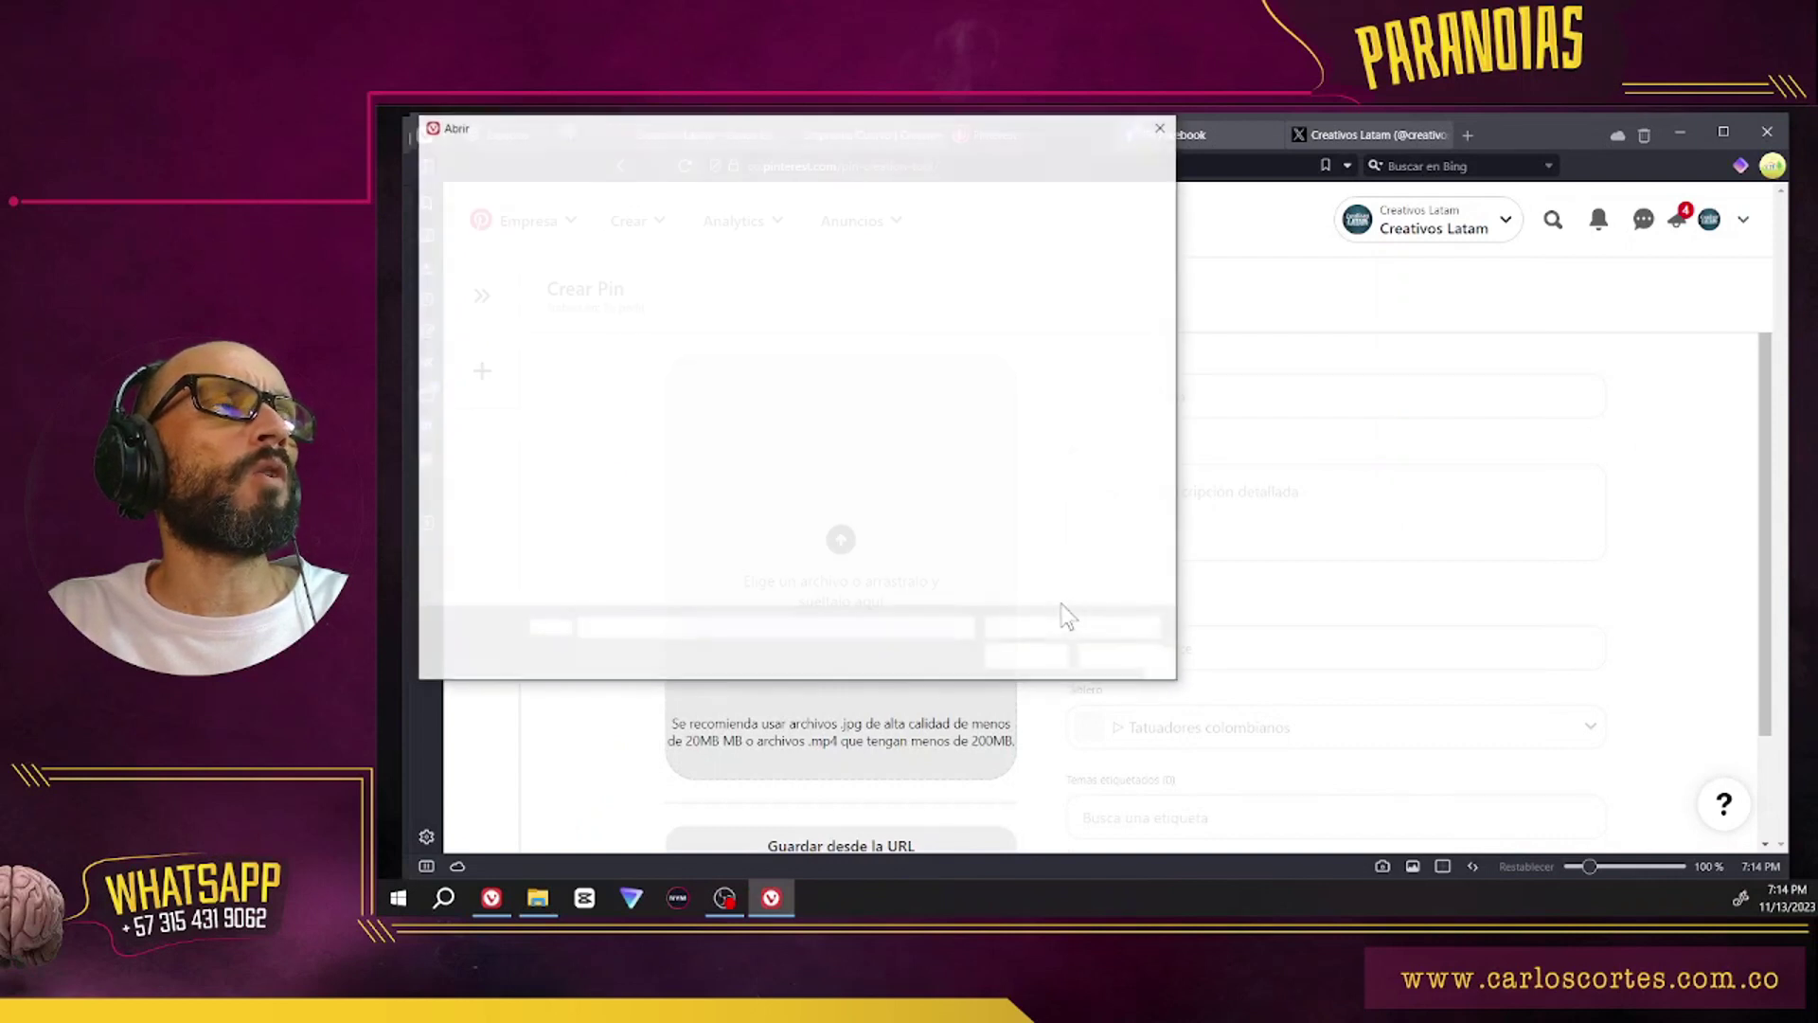
{"action": "double_click", "coordinate": [752, 331]}
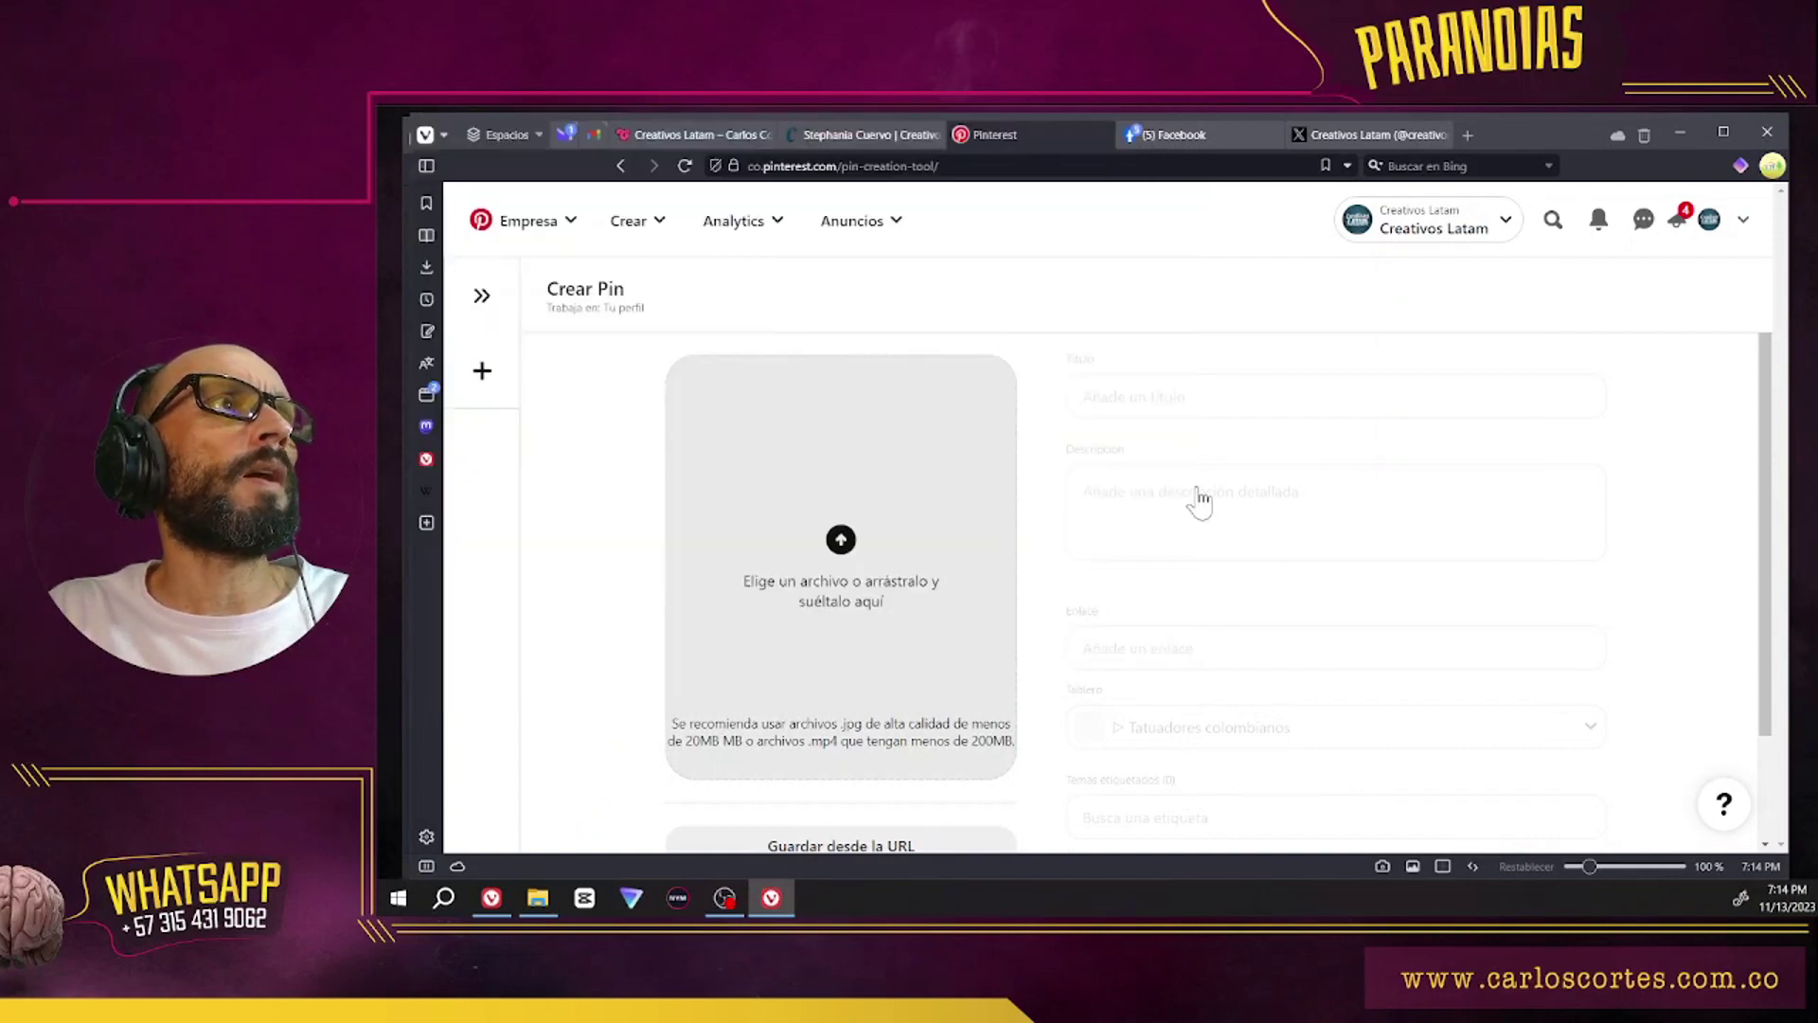
Step: Title the Pin with the artist's name and "Tatuadora colombiana 1", and describe it with the name and "Tatuadoras colombianas 1"
{"action": "left_click", "coordinate": [1195, 405]}
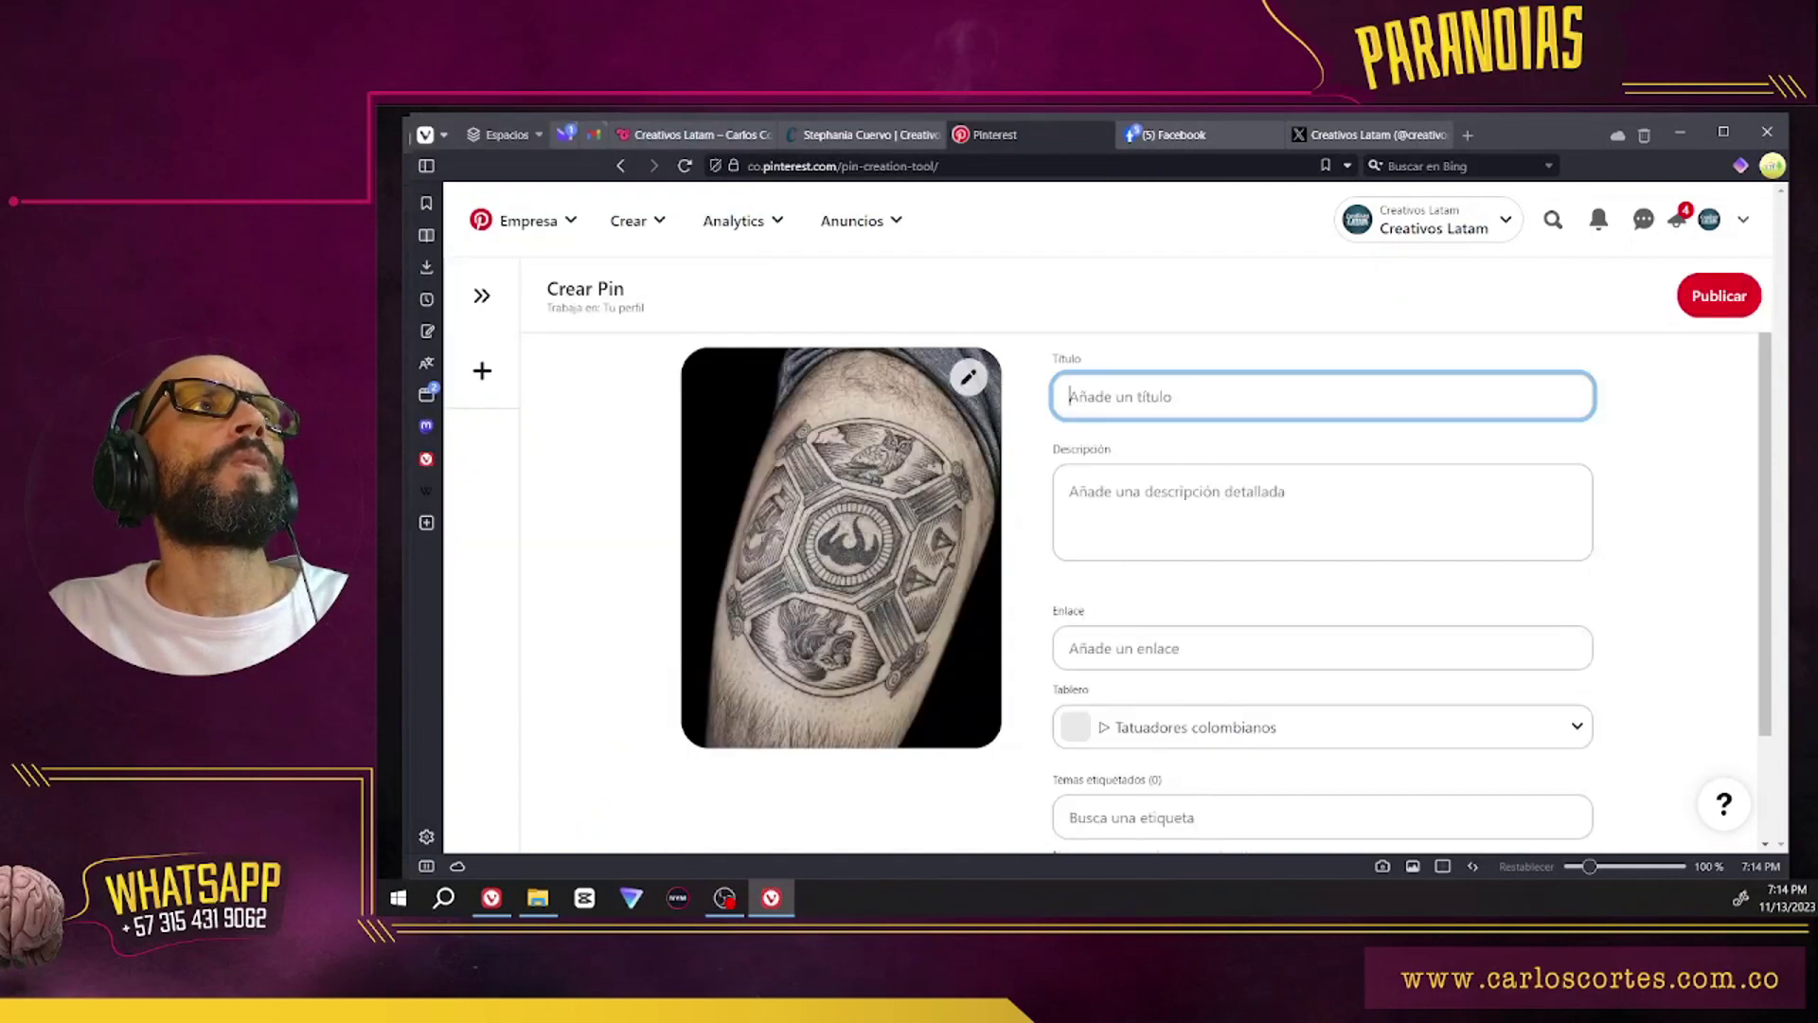
{"action": "type", "text": "Stephania Cuervo Tatuadora colombiana 1"}
{"action": "left_click", "coordinate": [1182, 509]}
{"action": "type", "text": "Stephania Cuervo Tatuadora colombiana 1"}
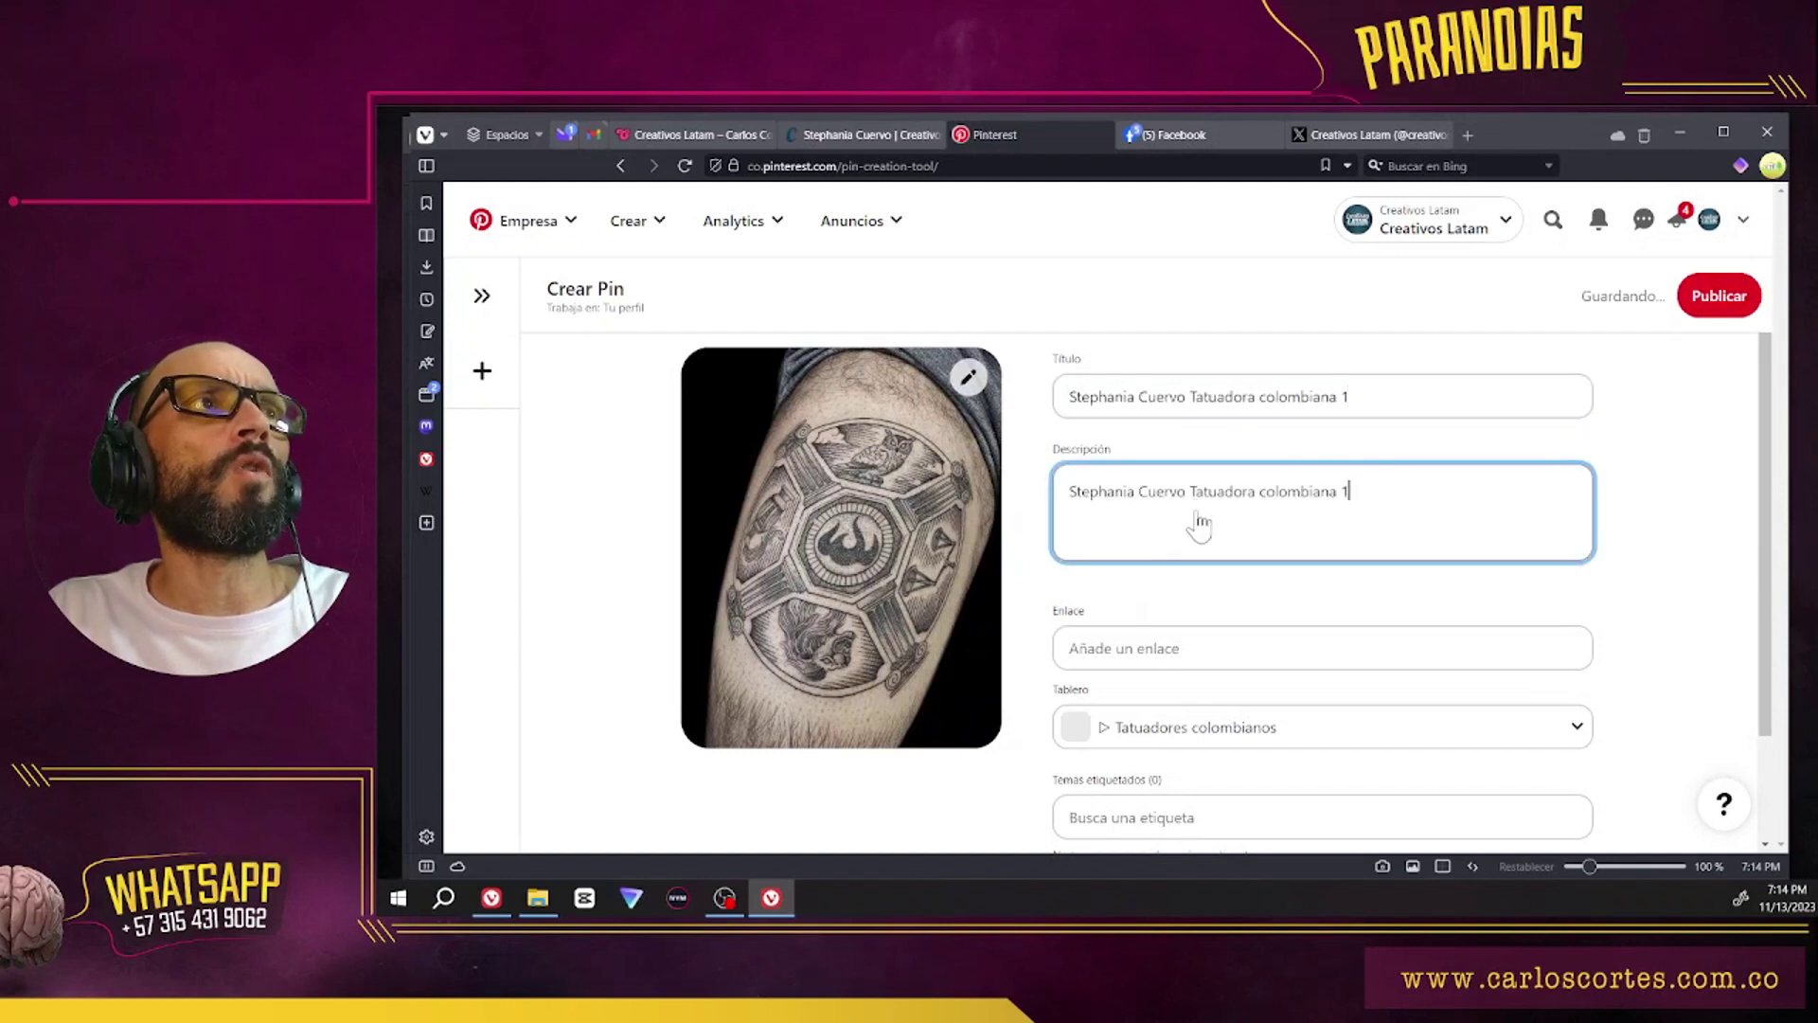
{"action": "left_click", "coordinate": [1258, 502]}
{"action": "type", "text": "s"}
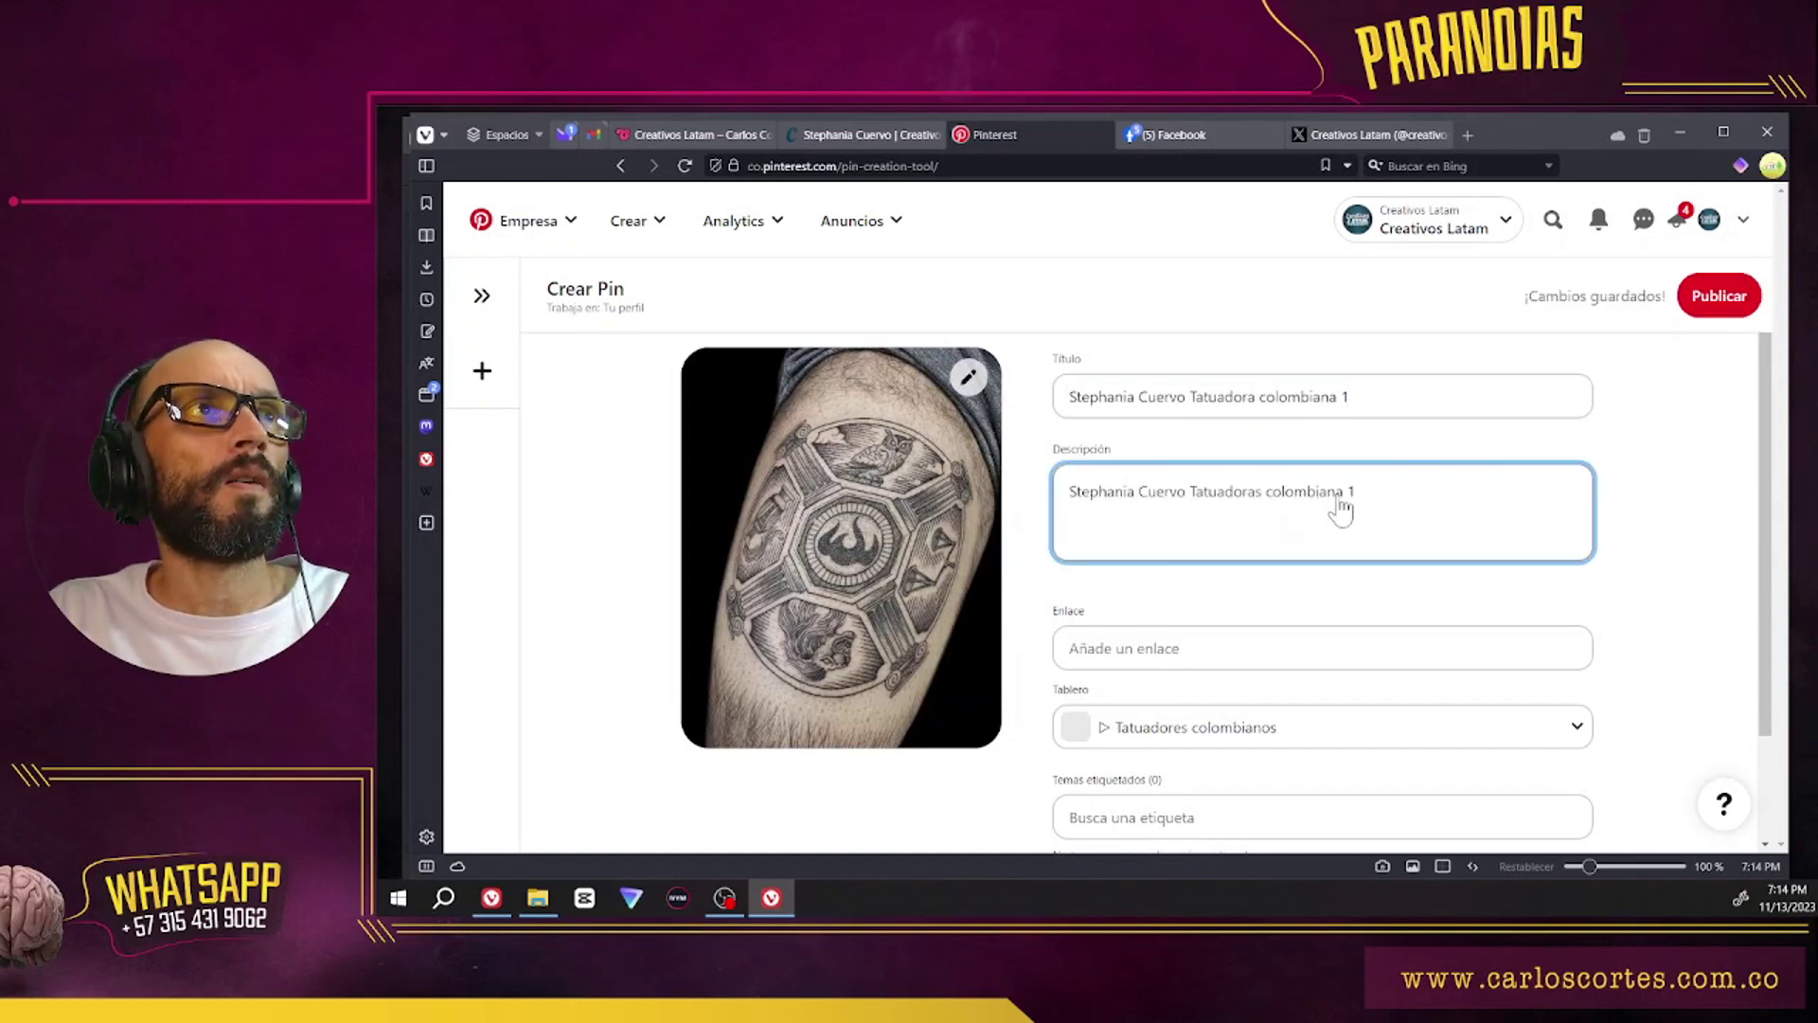
{"action": "type", "text": "s"}
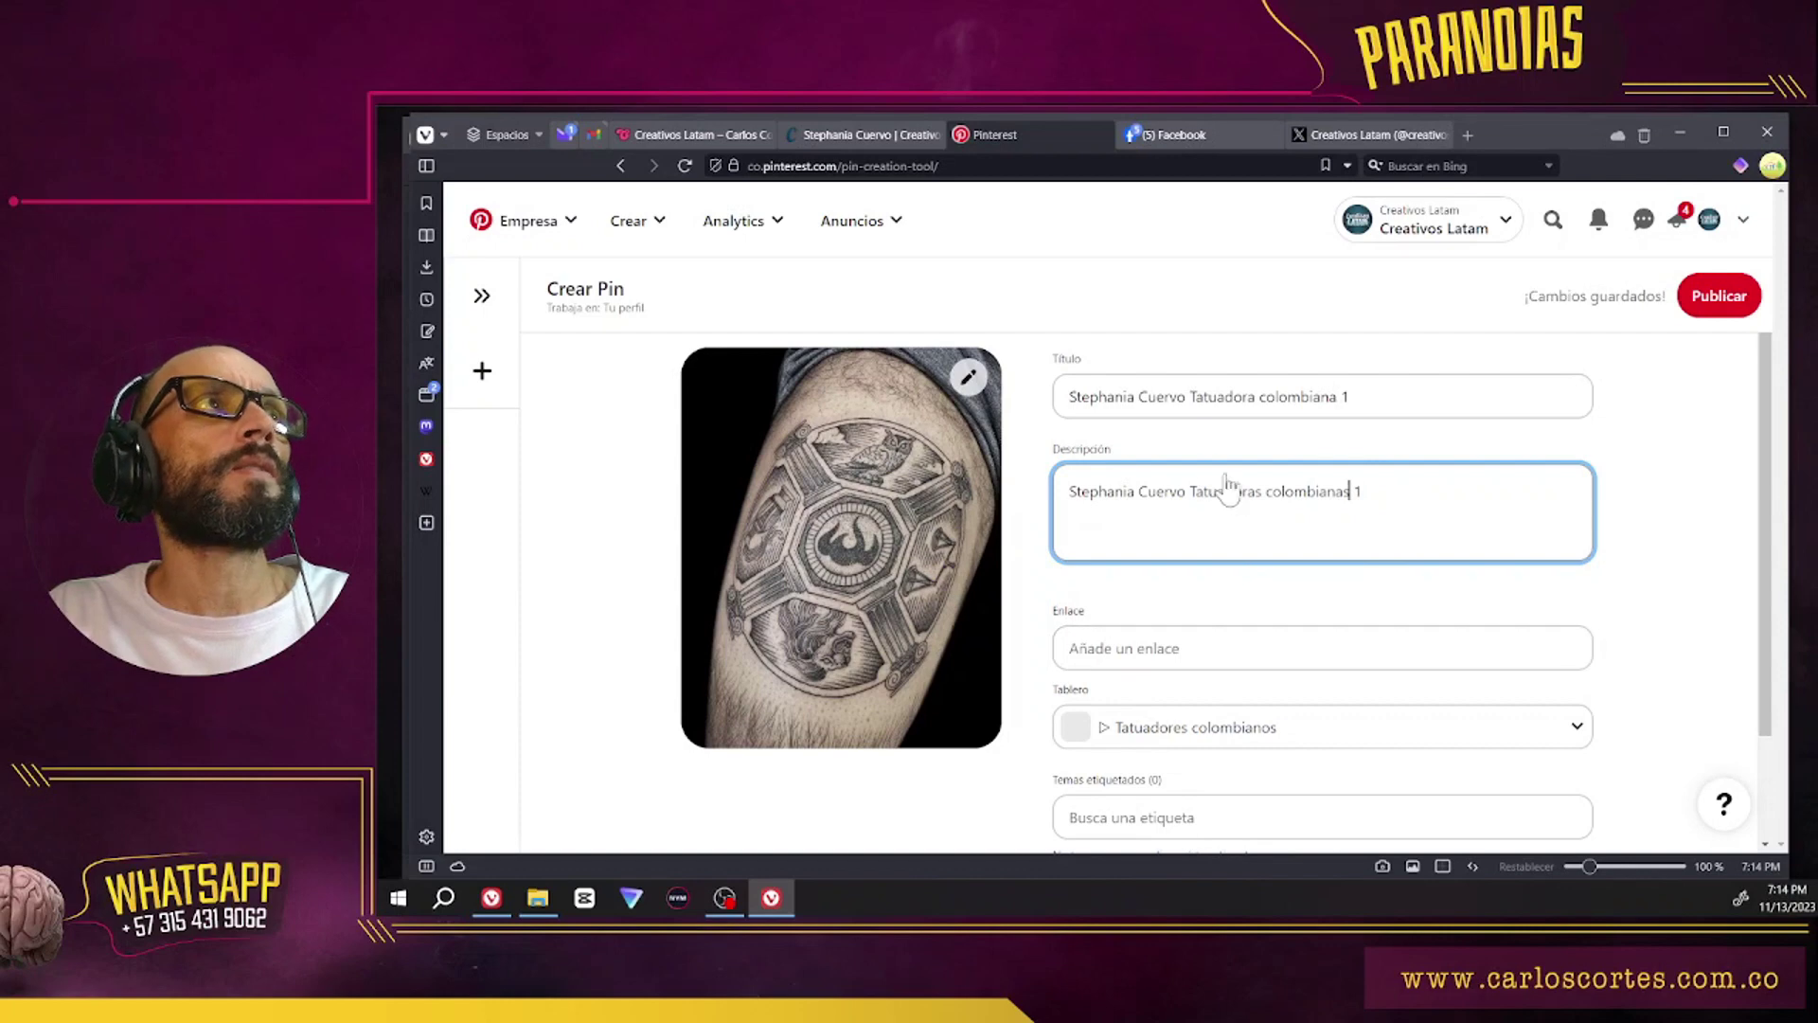
Step: Copy the artist's published profile address from its page and paste it as the Pin's Enlace
{"action": "left_click", "coordinate": [868, 136]}
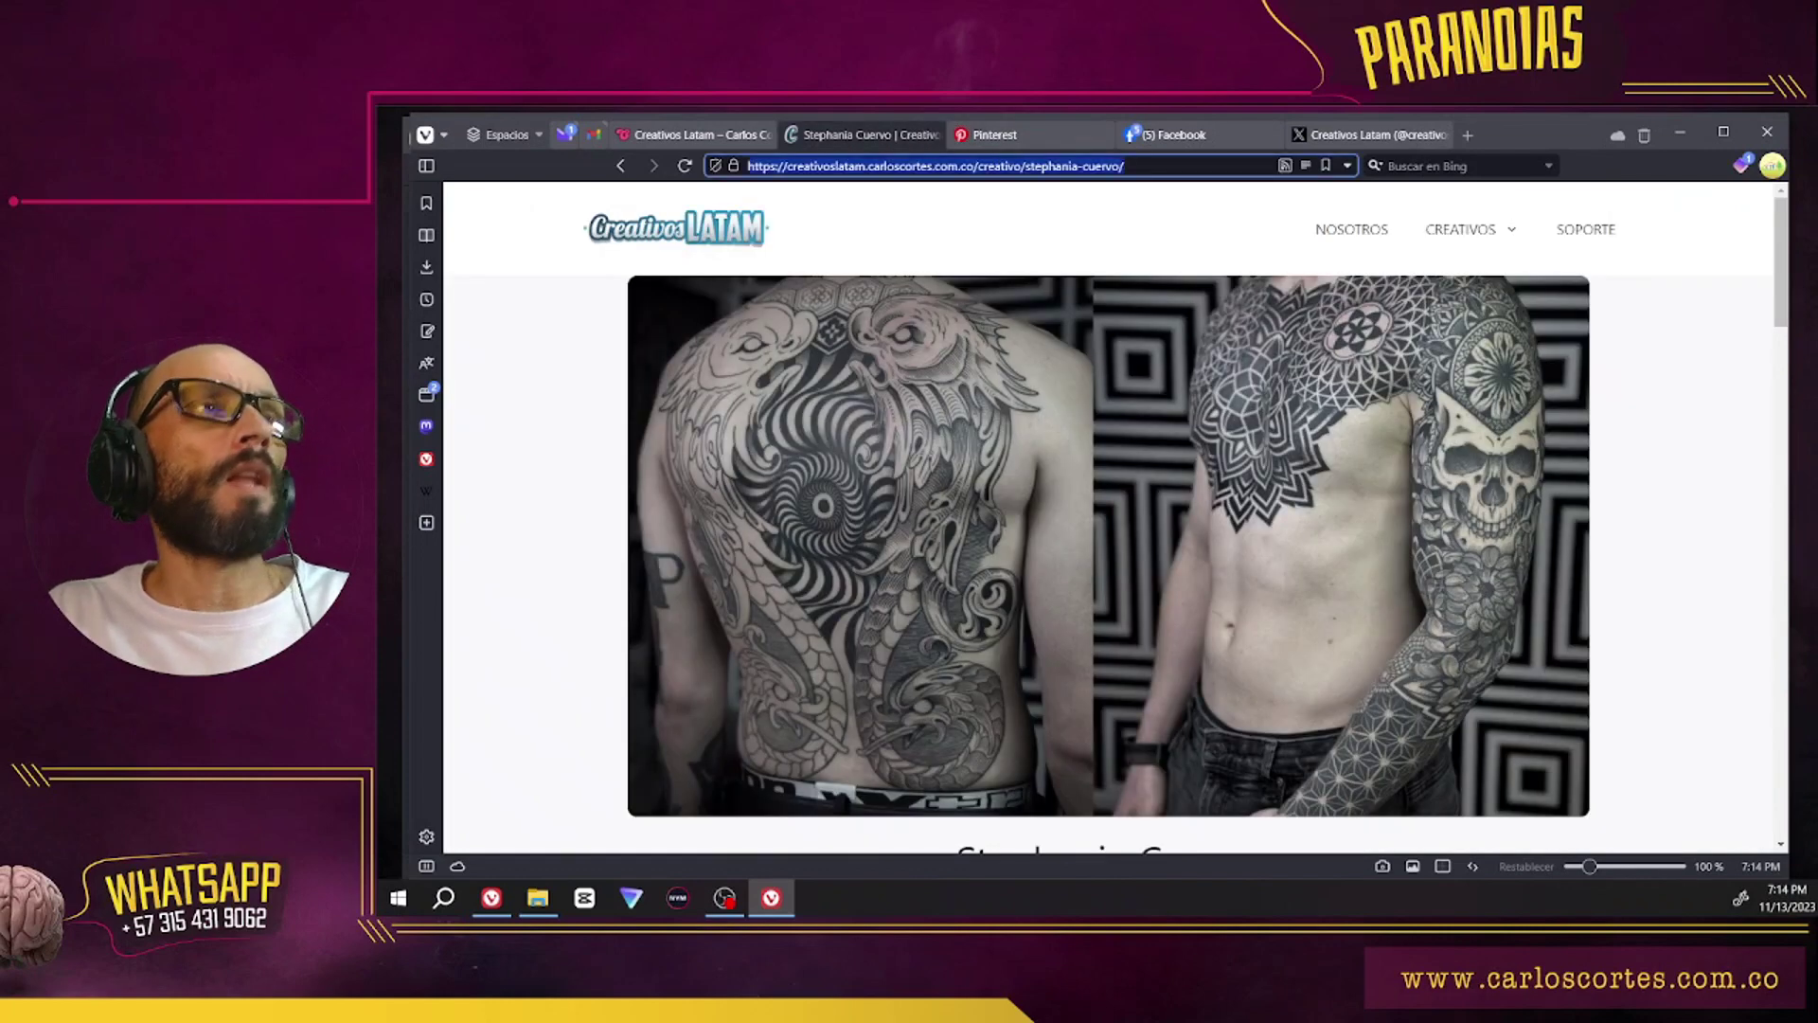
{"action": "left_click", "coordinate": [1036, 135]}
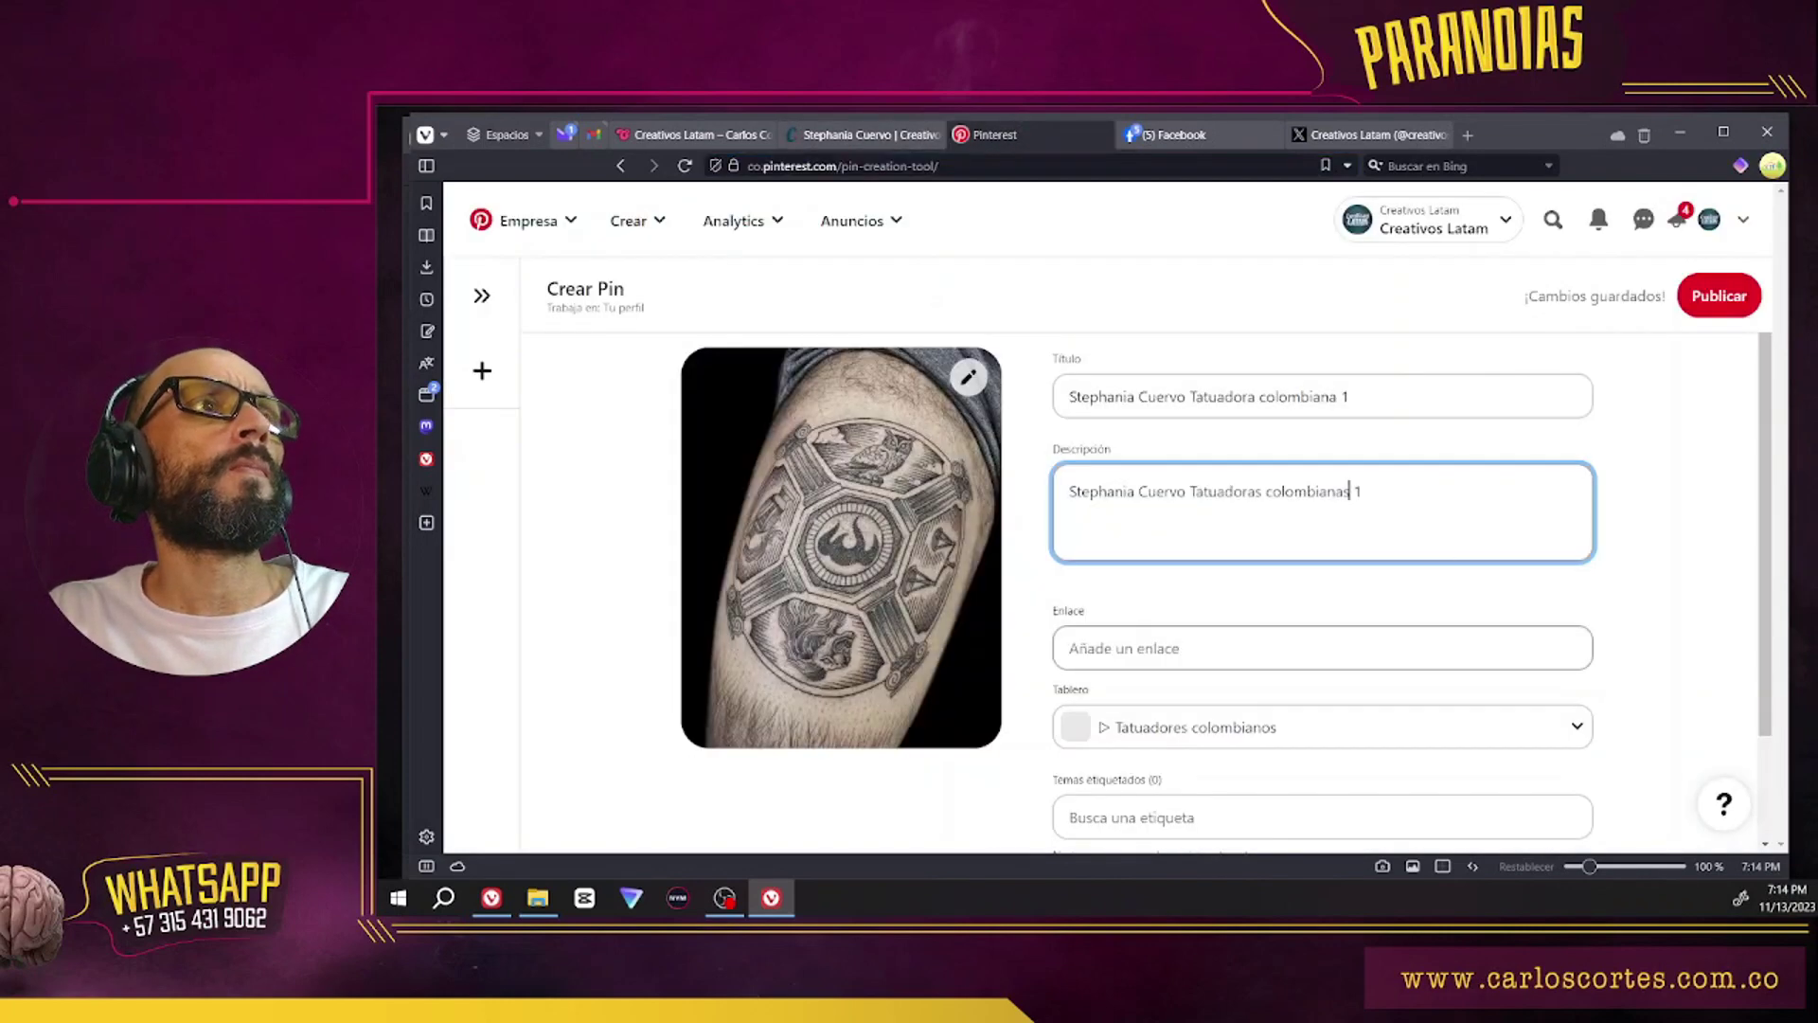
{"action": "left_click", "coordinate": [1231, 648]}
{"action": "key", "text": "ctrl+v"}
Step: Tag the Pin with the topic "tatuaje" and check over its completed details
{"action": "scroll", "coordinate": [1246, 734], "scroll_direction": "down", "scroll_amount": 1}
{"action": "left_click", "coordinate": [1231, 693]}
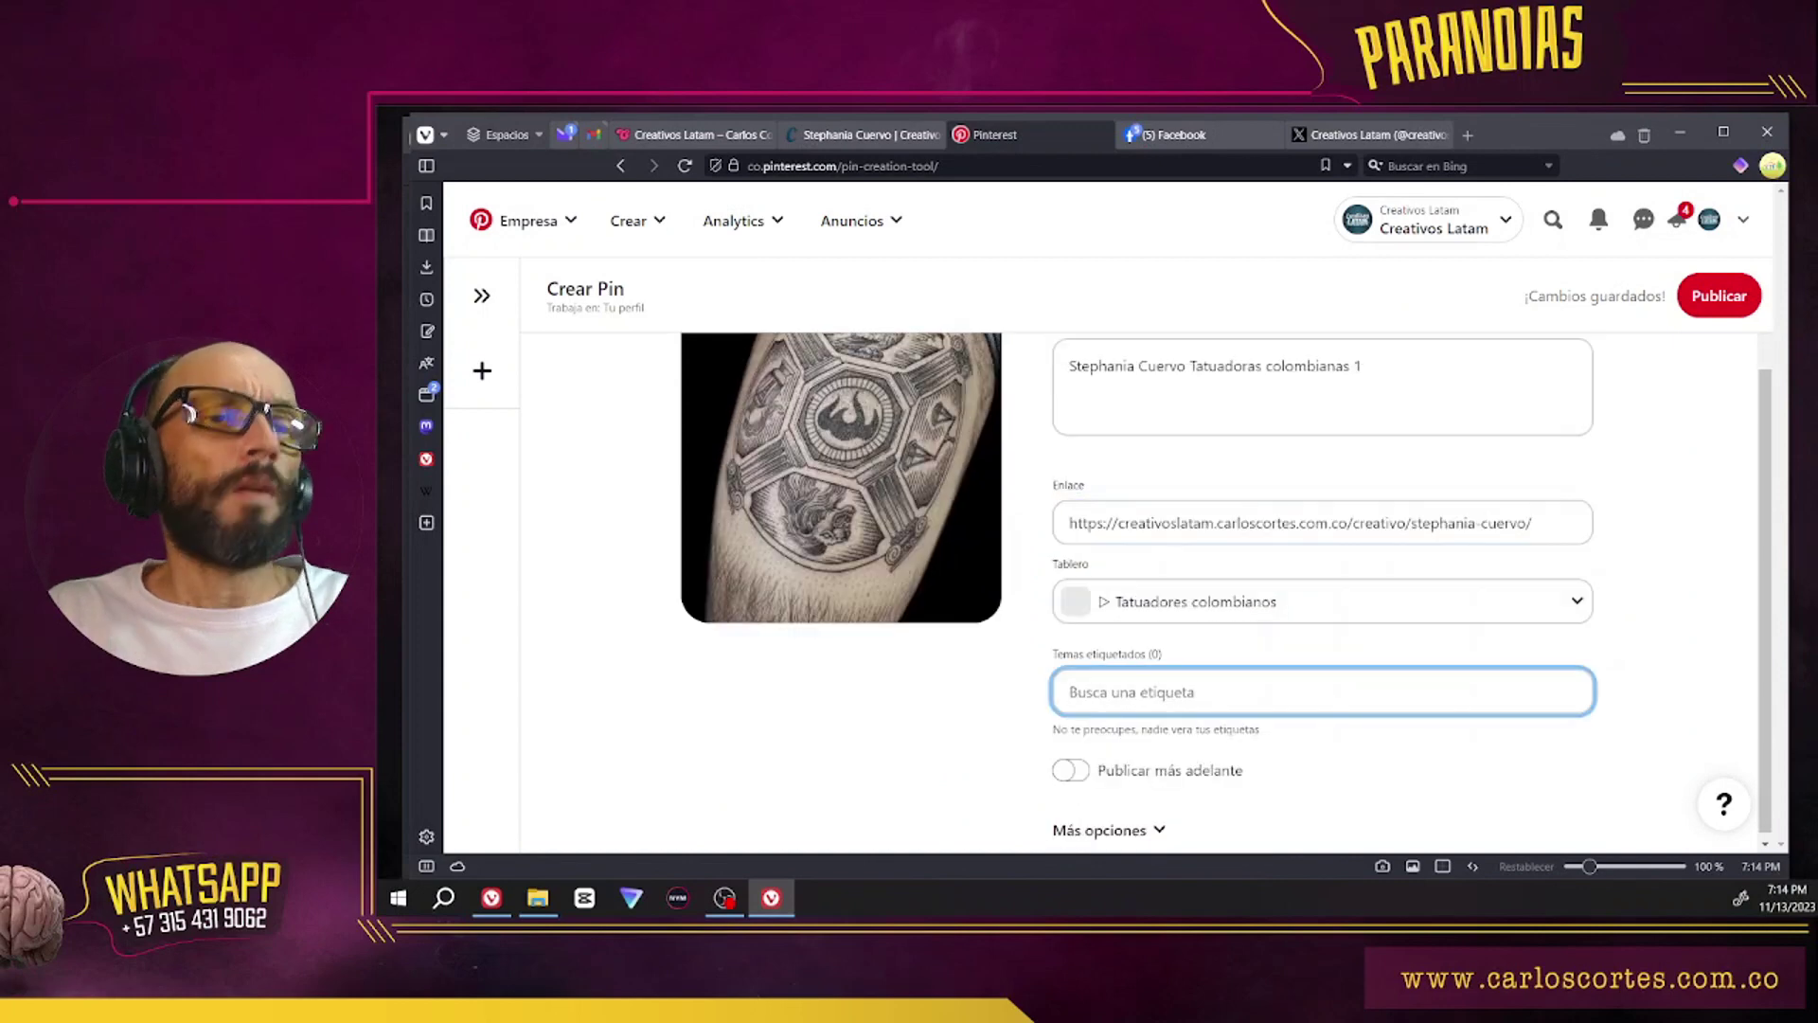
{"action": "type", "text": "tatu"}
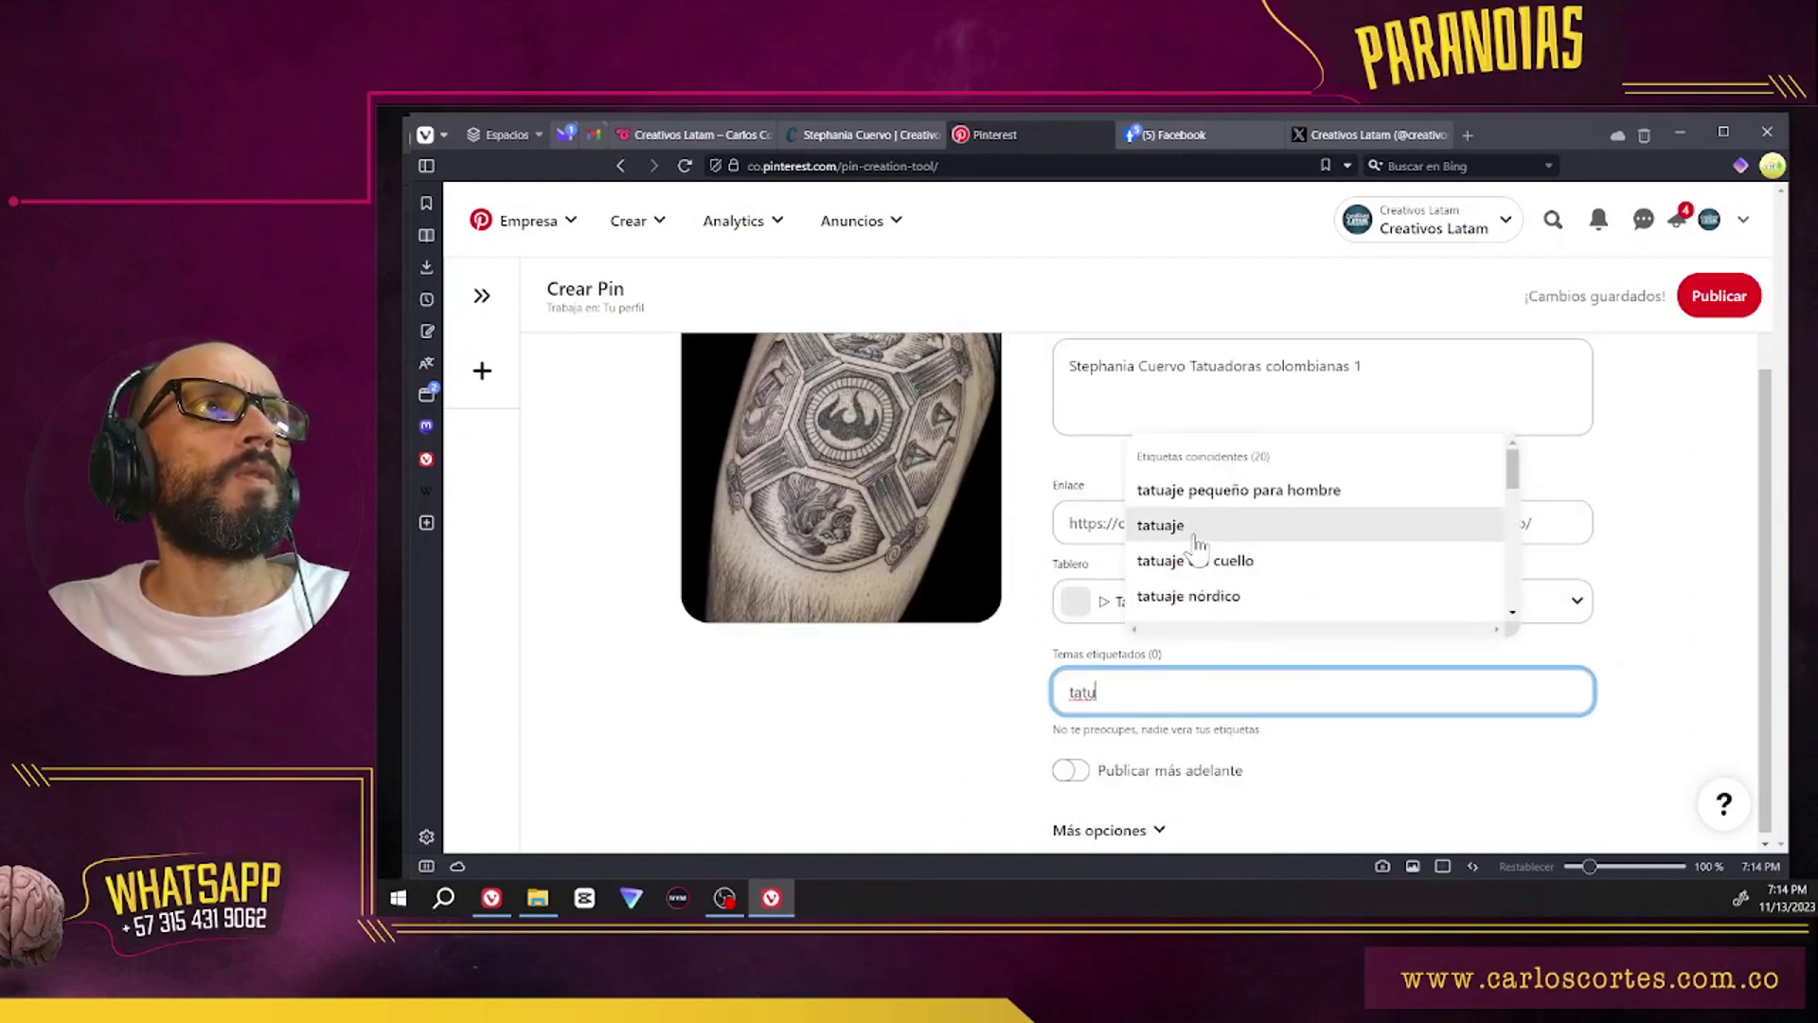
{"action": "left_click", "coordinate": [1198, 527]}
{"action": "scroll", "coordinate": [1420, 670], "scroll_direction": "down", "scroll_amount": 1}
{"action": "scroll", "coordinate": [1429, 723], "scroll_direction": "up", "scroll_amount": 3}
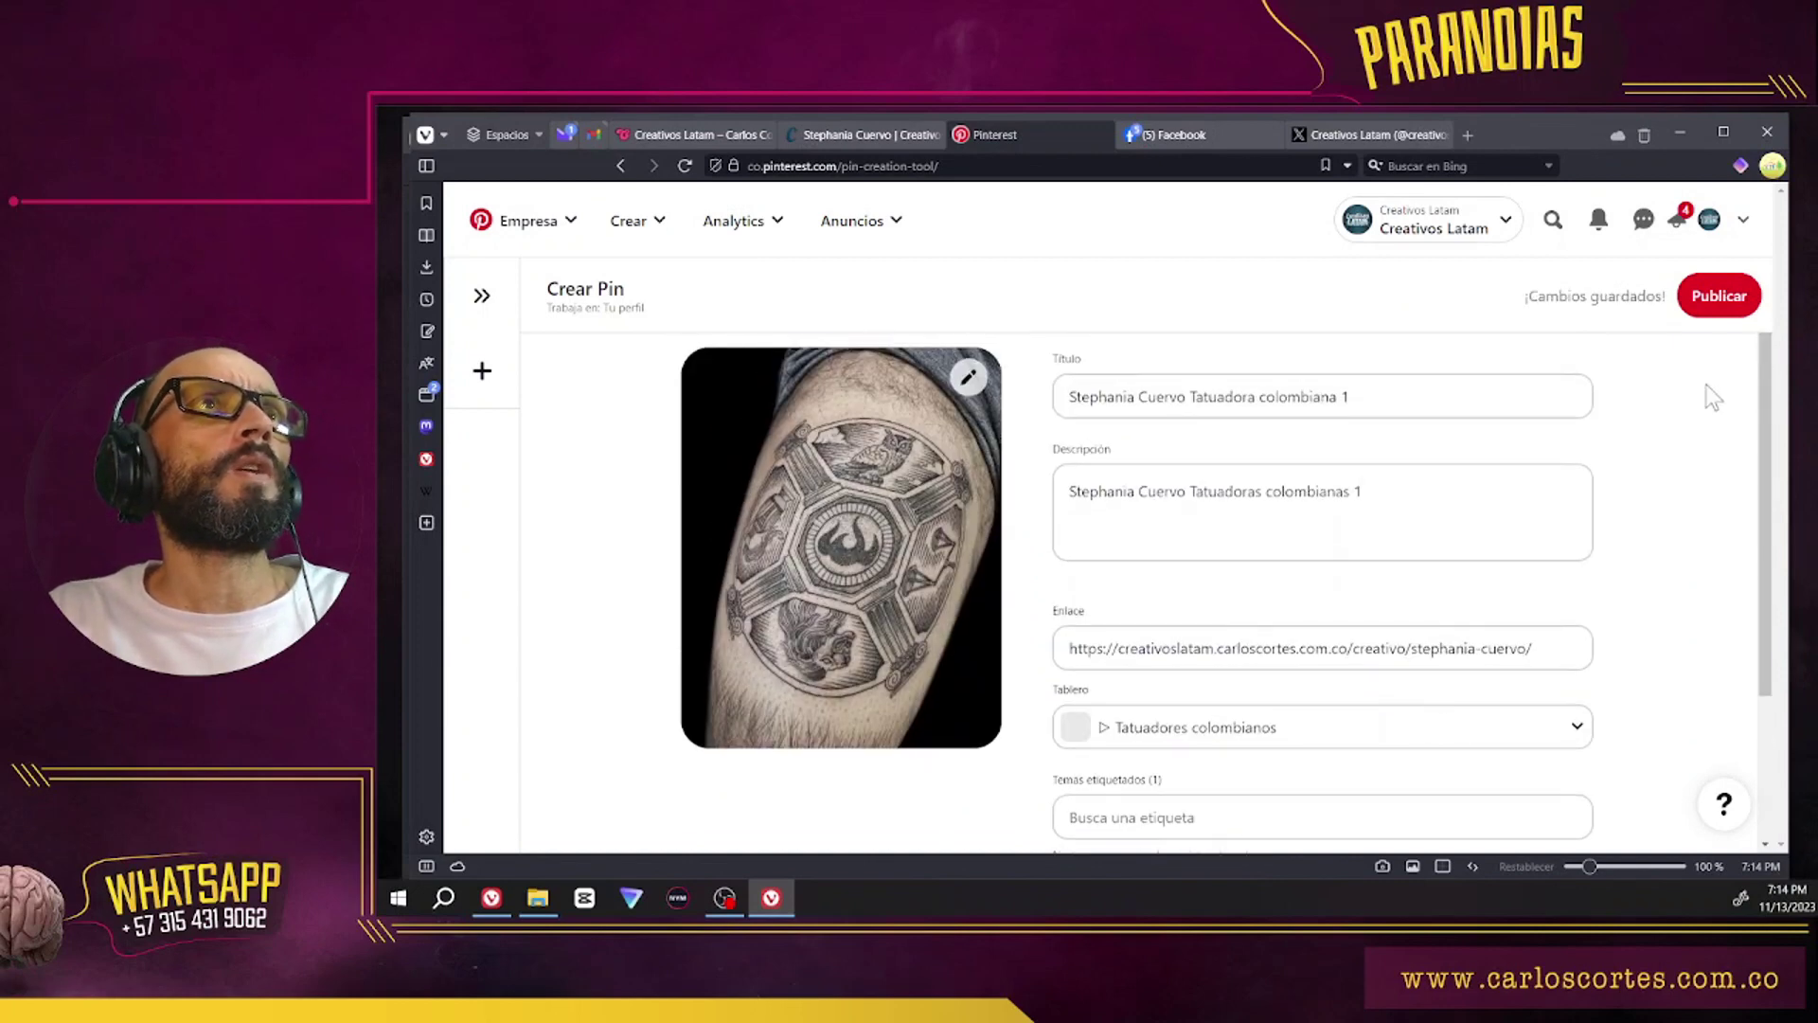
Step: Publish the leg tattoo Pin and upload the artist's full-back tattoo photo, numbered 2, to a new Pin
{"action": "left_click", "coordinate": [1721, 300]}
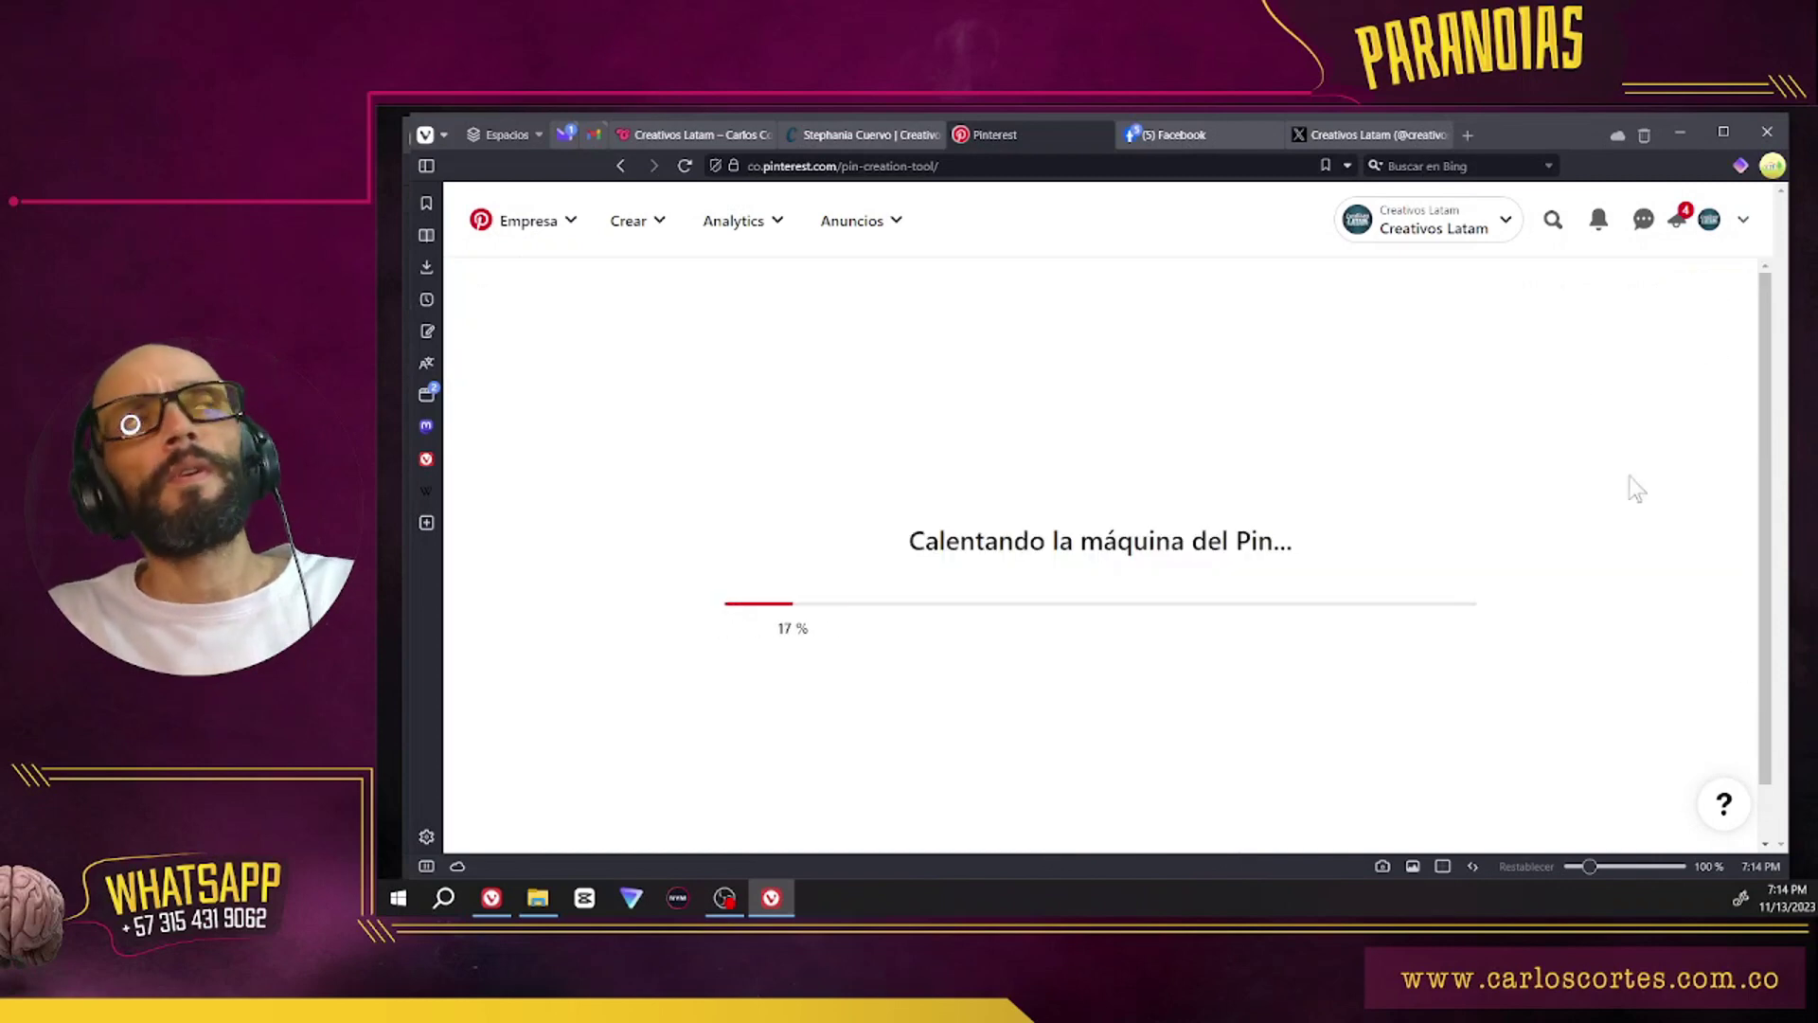
{"action": "key", "text": "alt+Tab"}
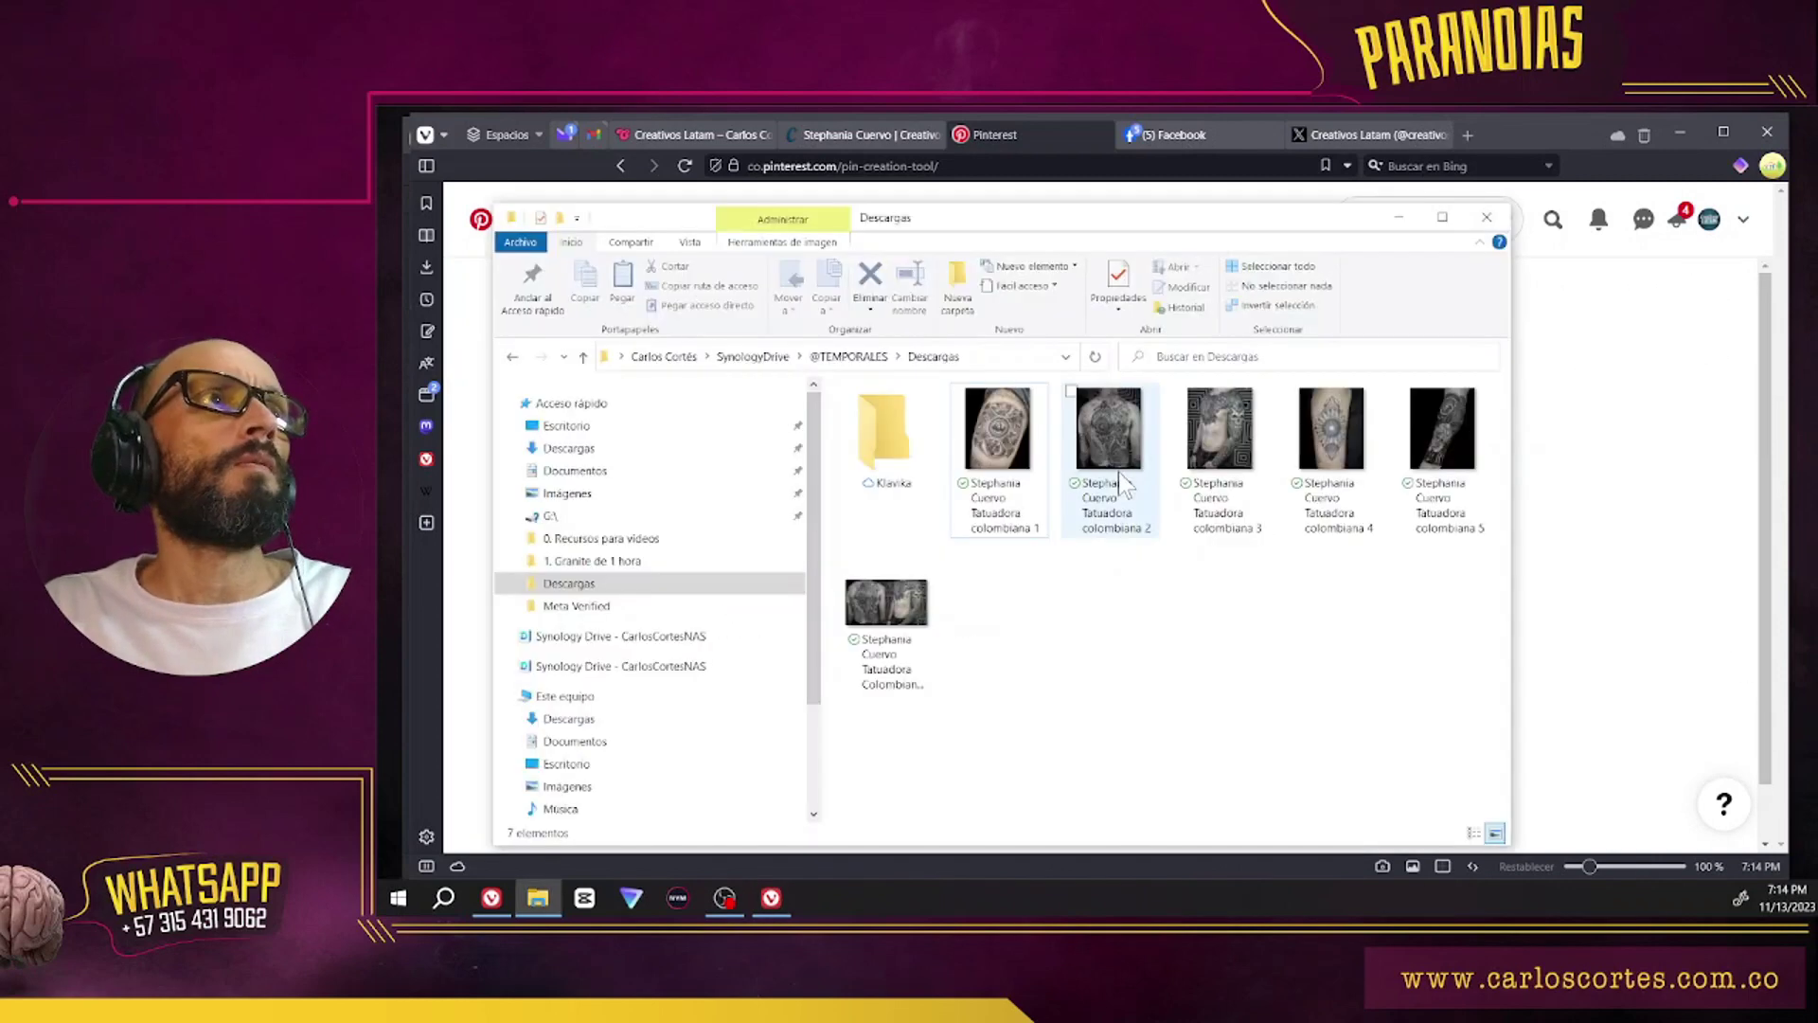
{"action": "left_click", "coordinate": [1118, 472]}
{"action": "right_click", "coordinate": [1117, 473]}
{"action": "left_click", "coordinate": [1674, 514]}
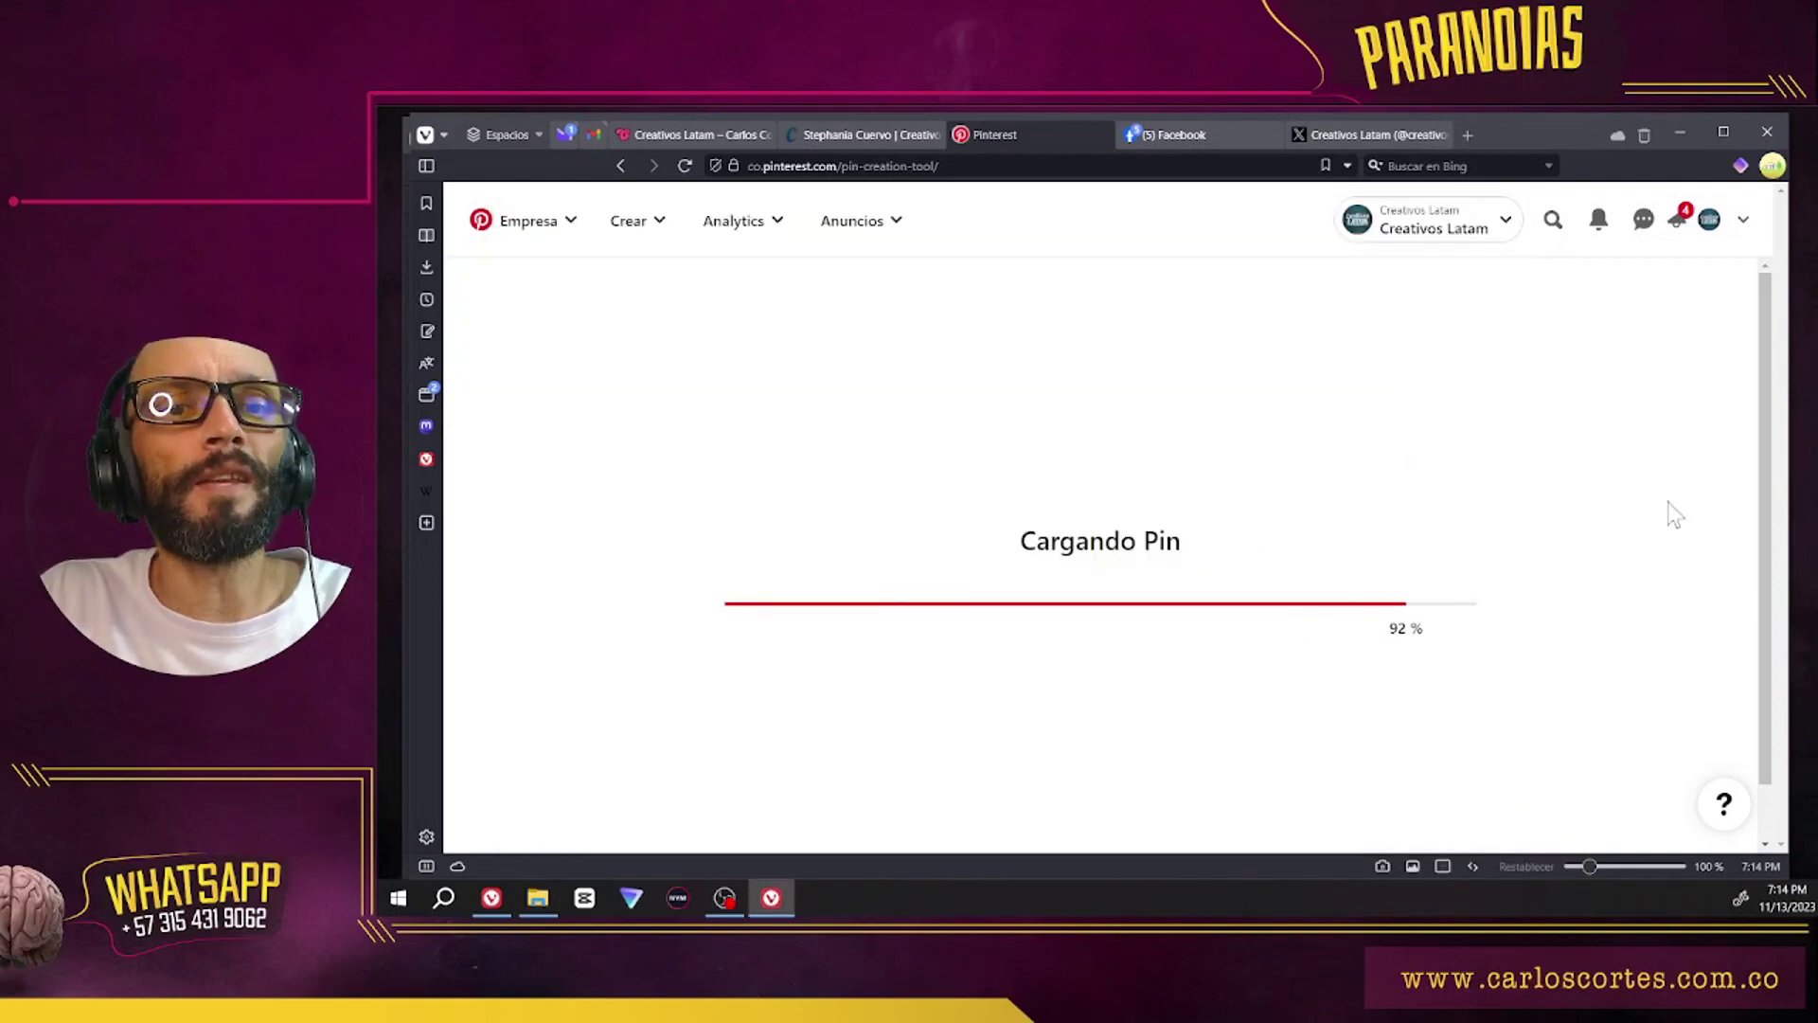
{"action": "left_click", "coordinate": [1011, 556]}
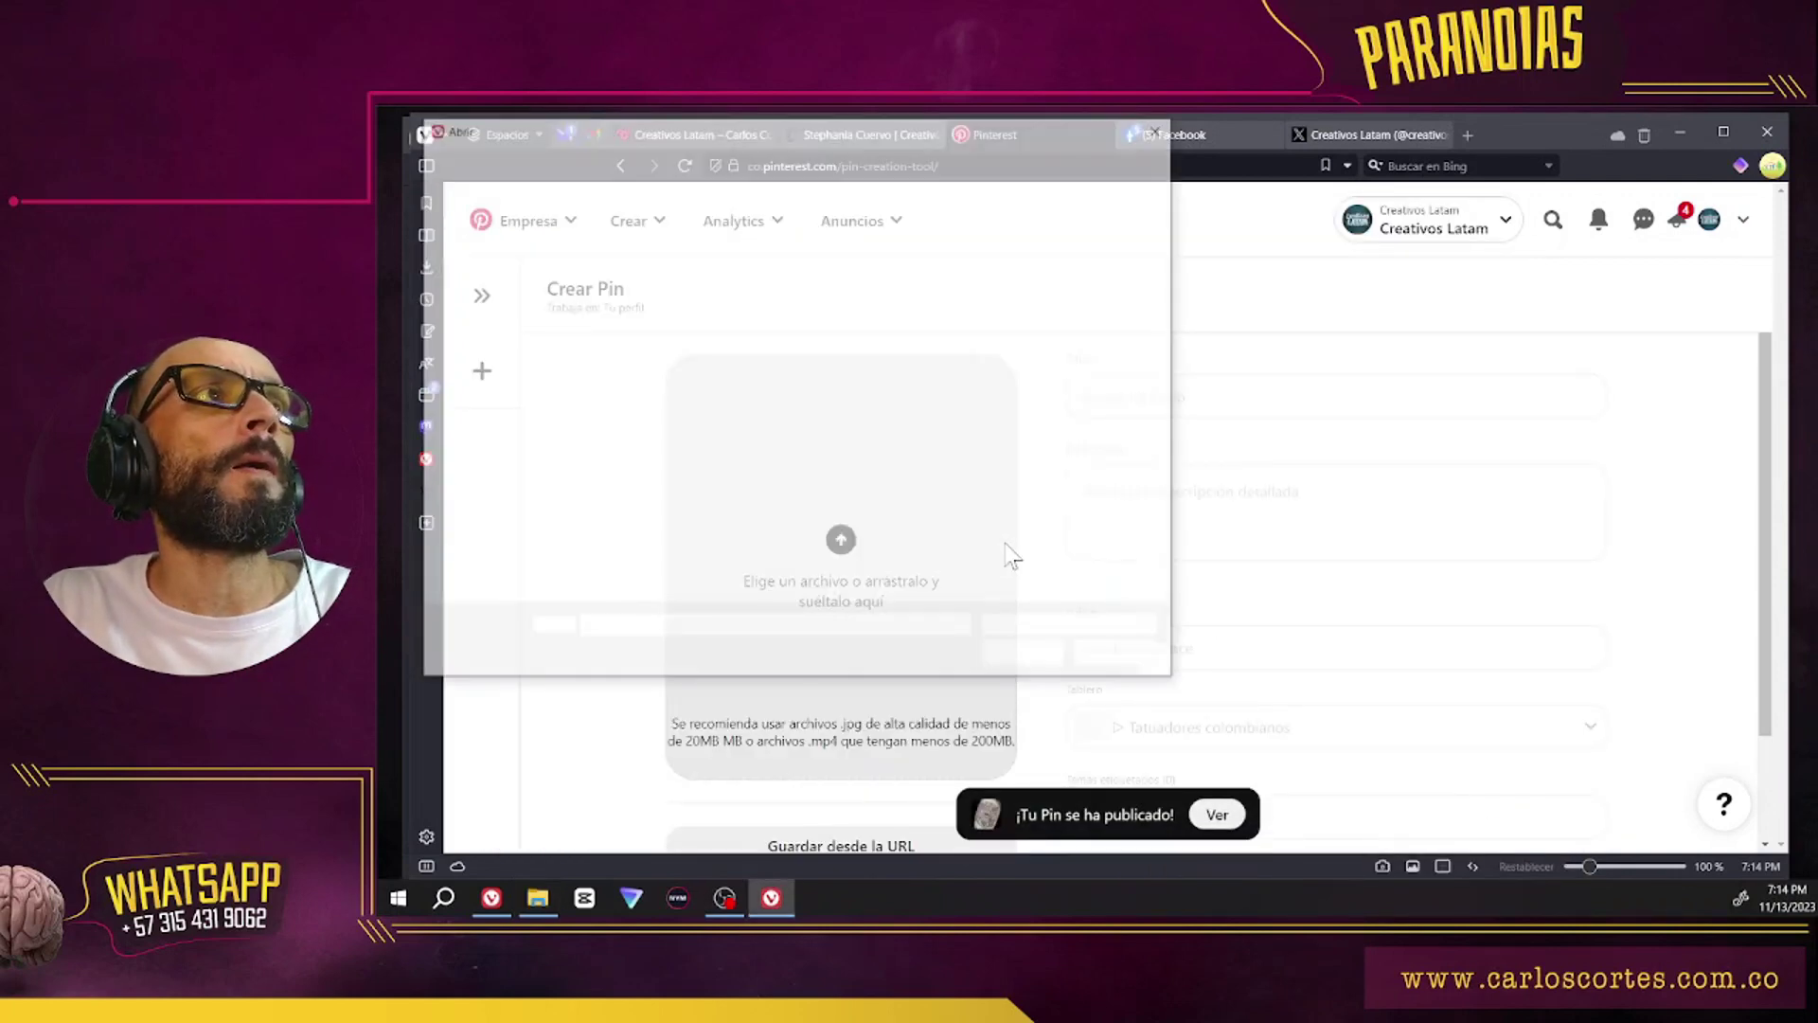
{"action": "double_click", "coordinate": [818, 295]}
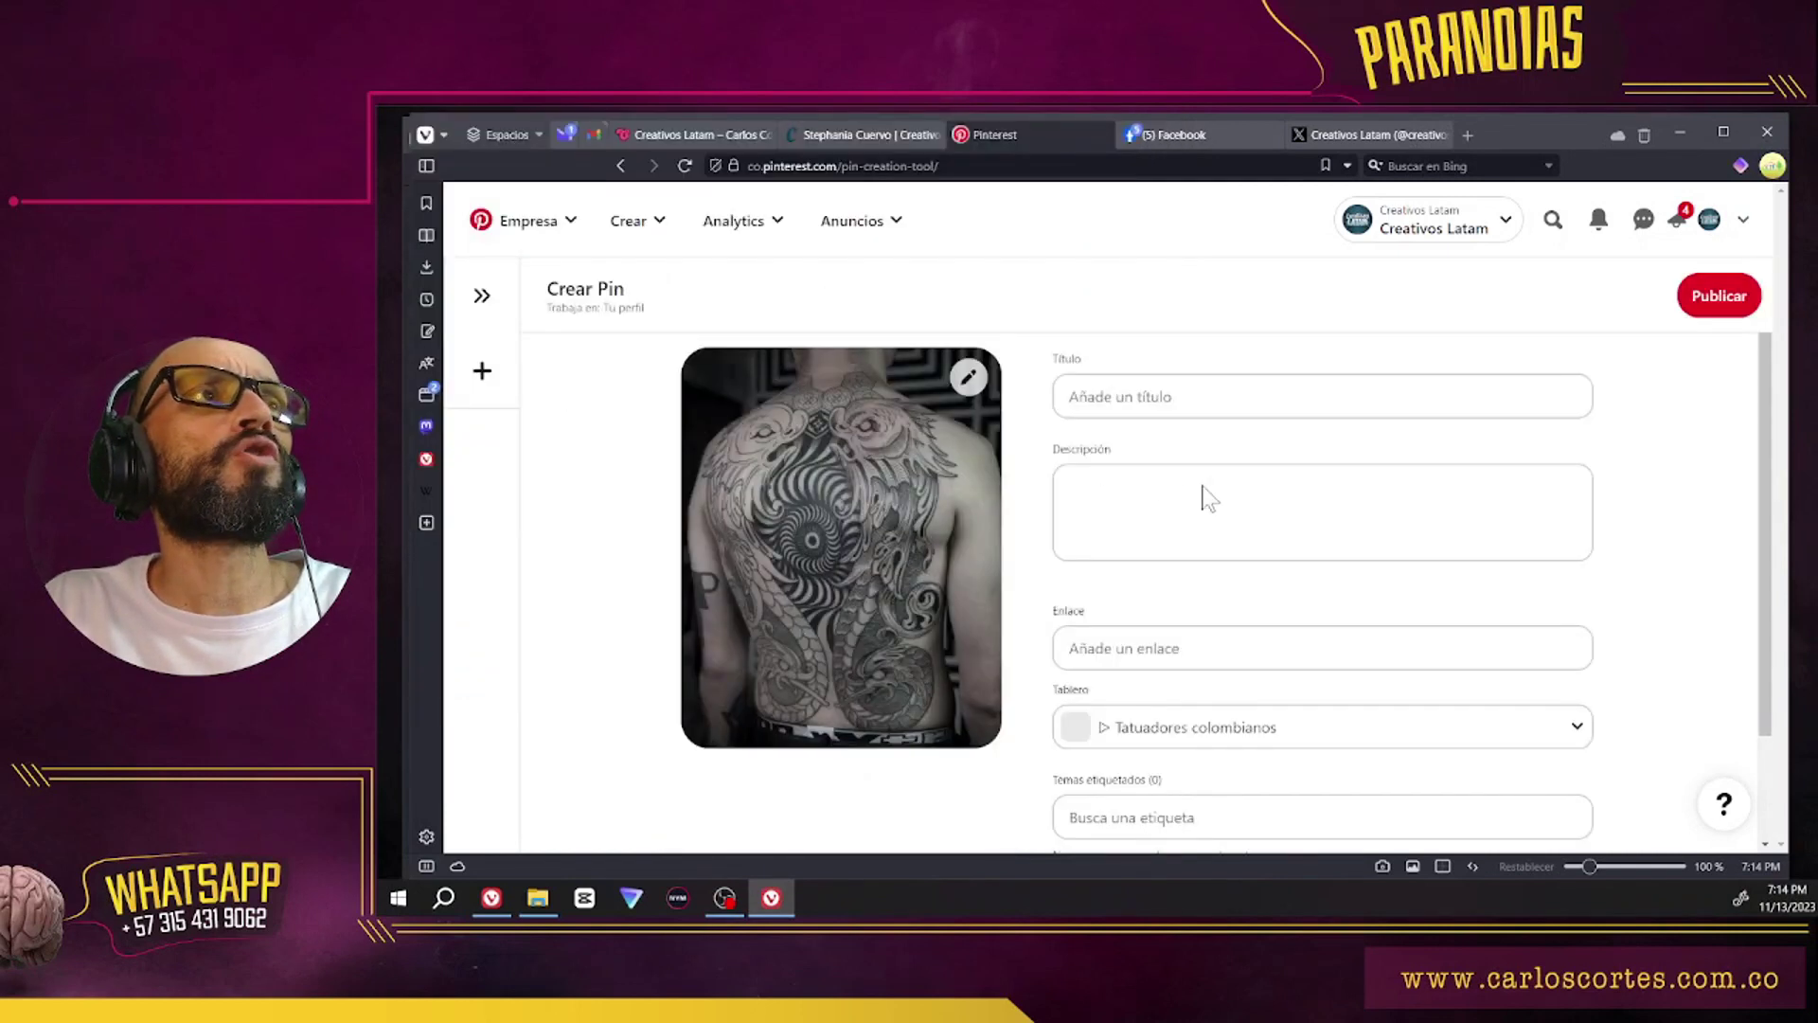
Step: Title the Pin with the artist's name and "Tatuadora colombiana 2", and describe it with the name and "Tatuadoras colombianas"
{"action": "left_click", "coordinate": [1224, 398]}
{"action": "type", "text": "Stephania Cuervo Tatuadora colombiana 2"}
{"action": "left_click", "coordinate": [1220, 521]}
{"action": "type", "text": "Stephania Cuervo Tatuadora colombiana 2"}
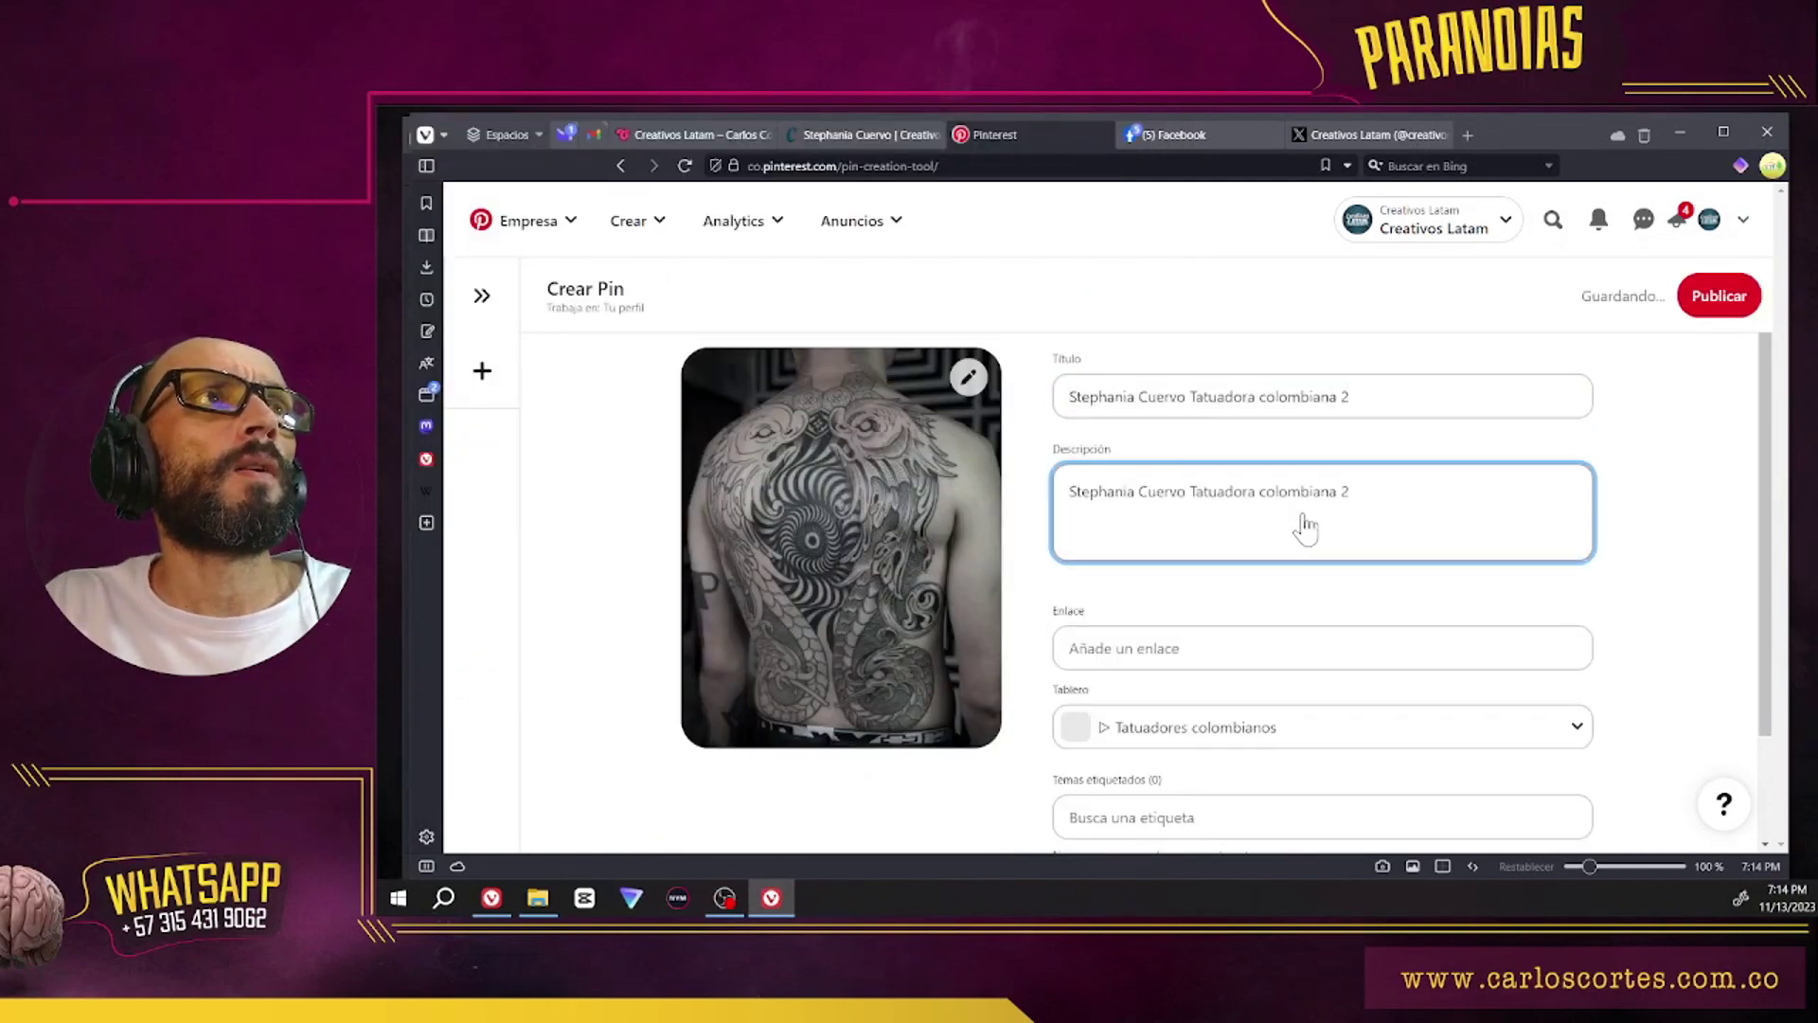
{"action": "left_click", "coordinate": [1263, 507]}
{"action": "type", "text": "s"}
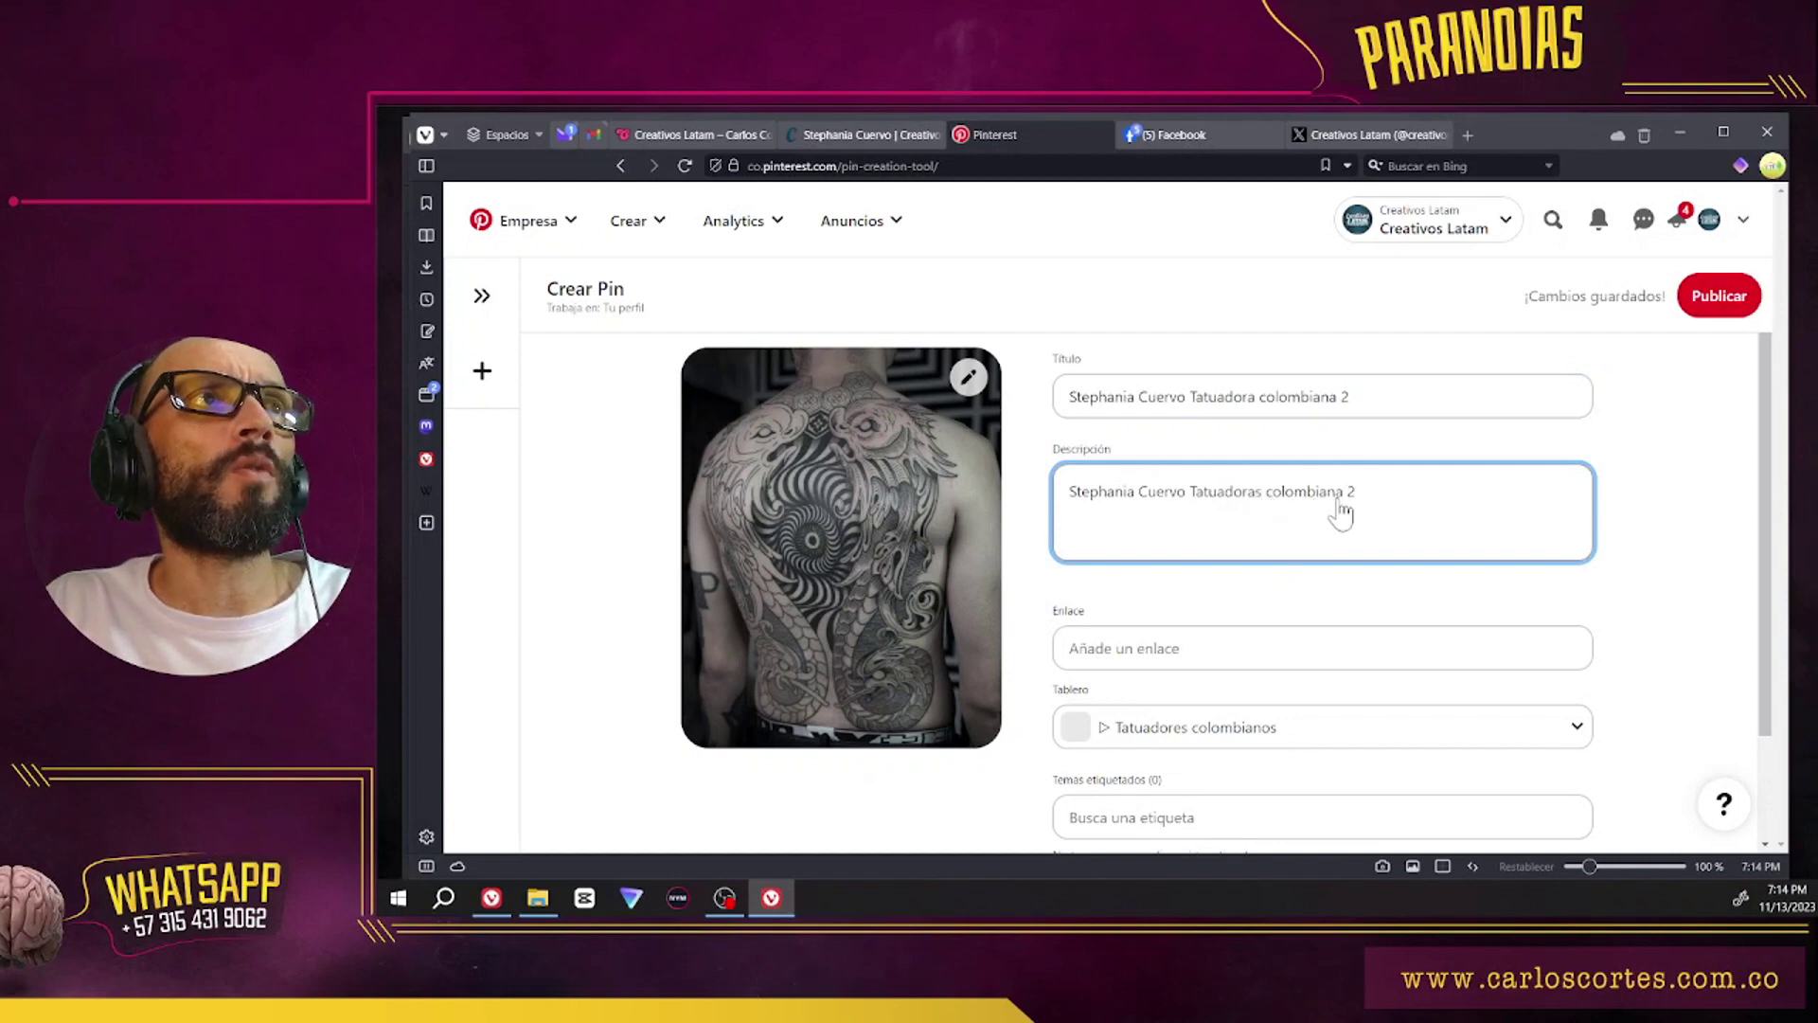
{"action": "type", "text": "s"}
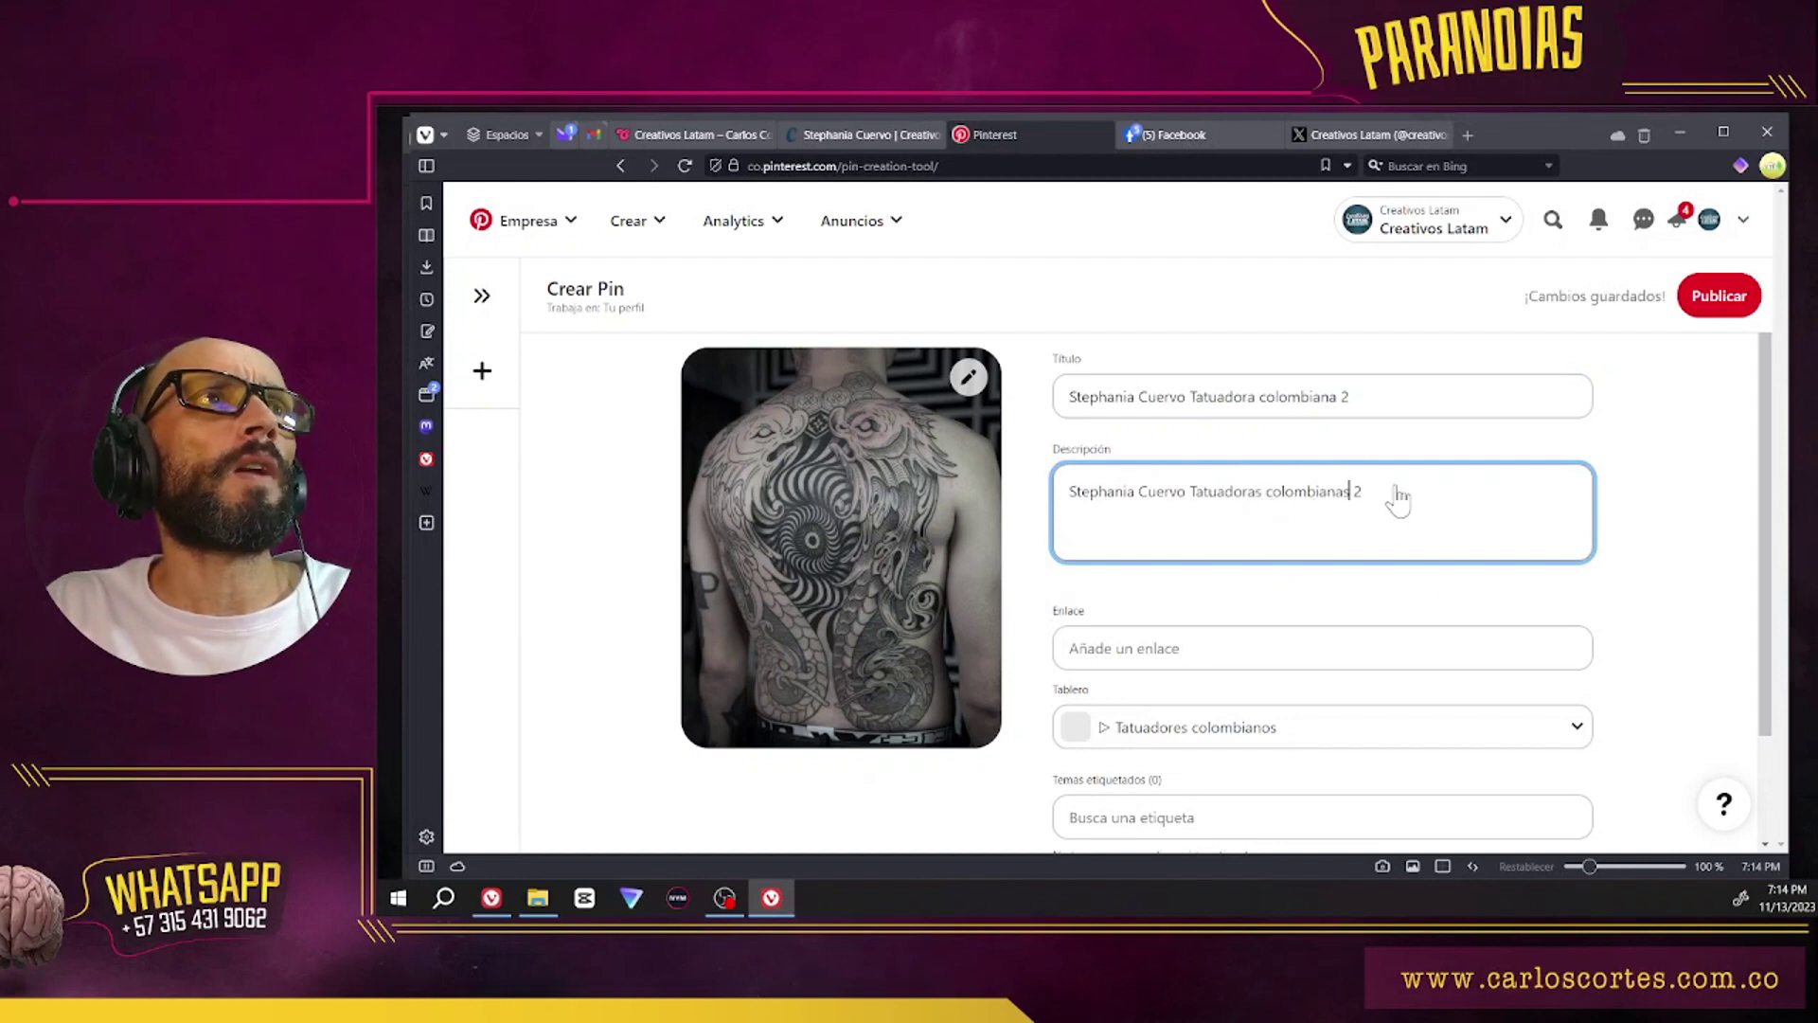
Step: Copy the artist's profile address from its published page and paste it as the back tattoo Pin's Enlace
{"action": "scroll", "coordinate": [1369, 536], "scroll_direction": "down", "scroll_amount": 1}
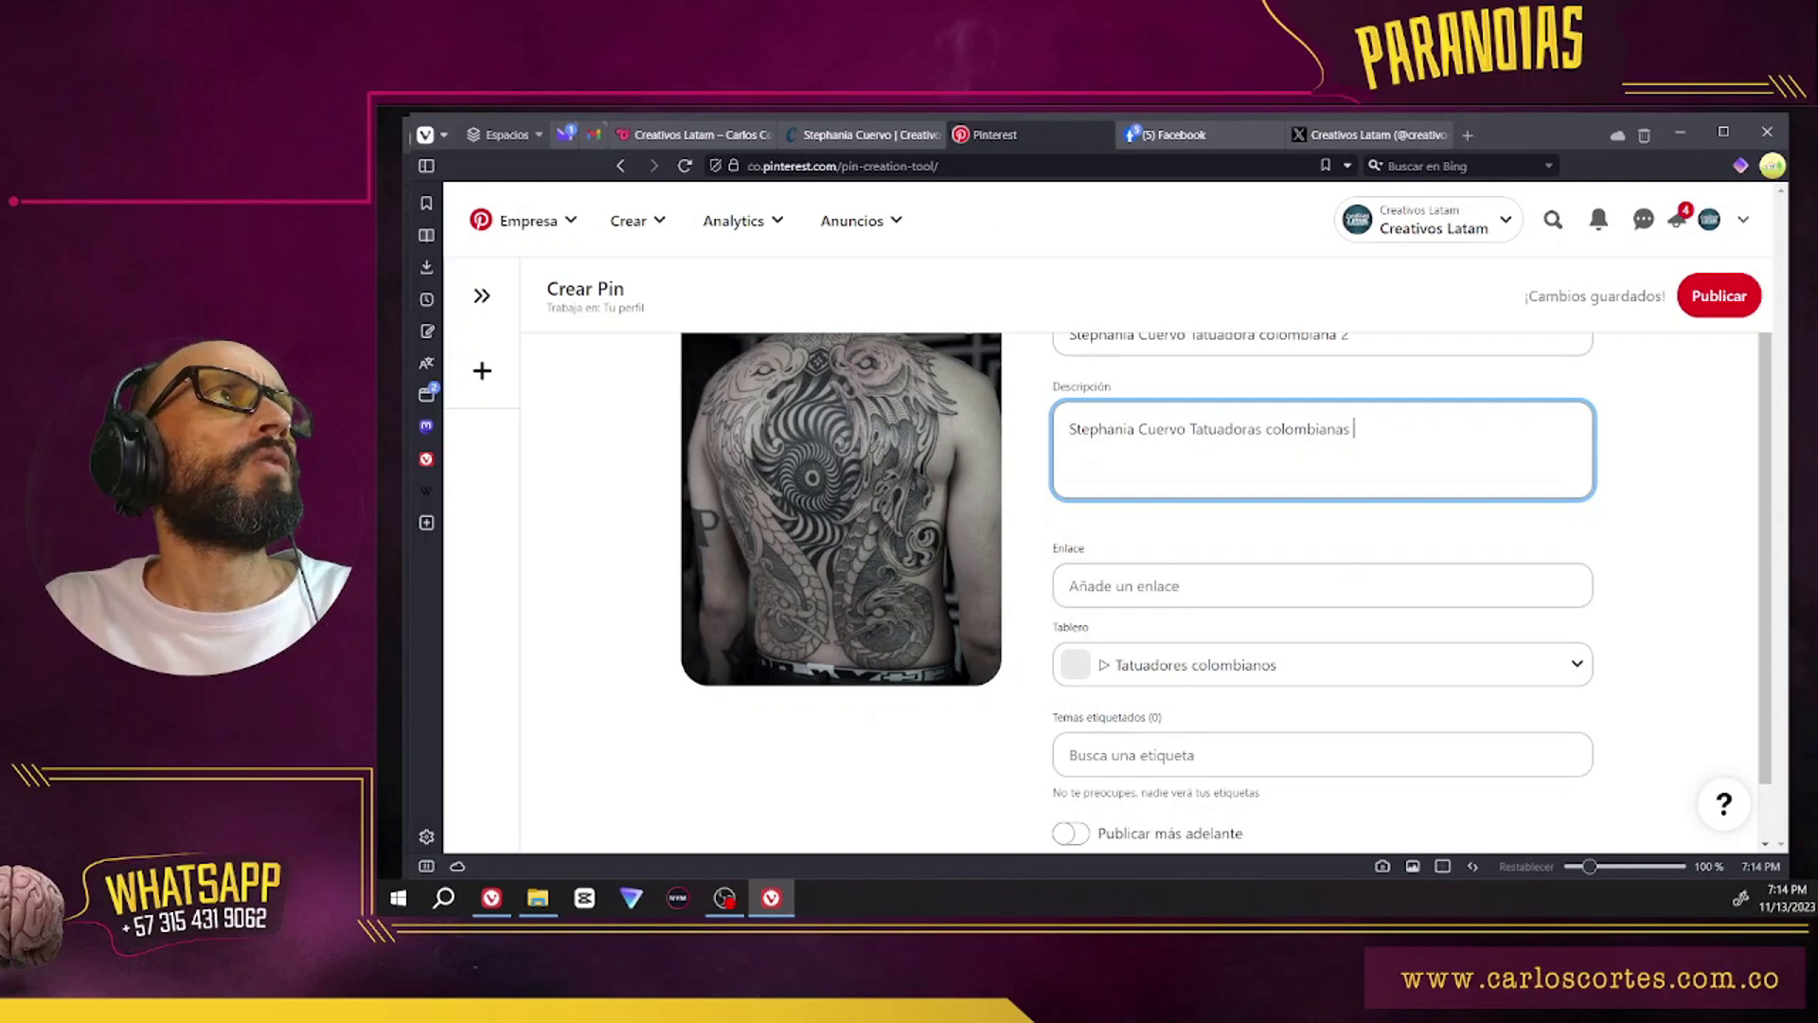
{"action": "left_click", "coordinate": [891, 134]}
{"action": "left_click", "coordinate": [904, 166]}
{"action": "key", "text": "ctrl+c"}
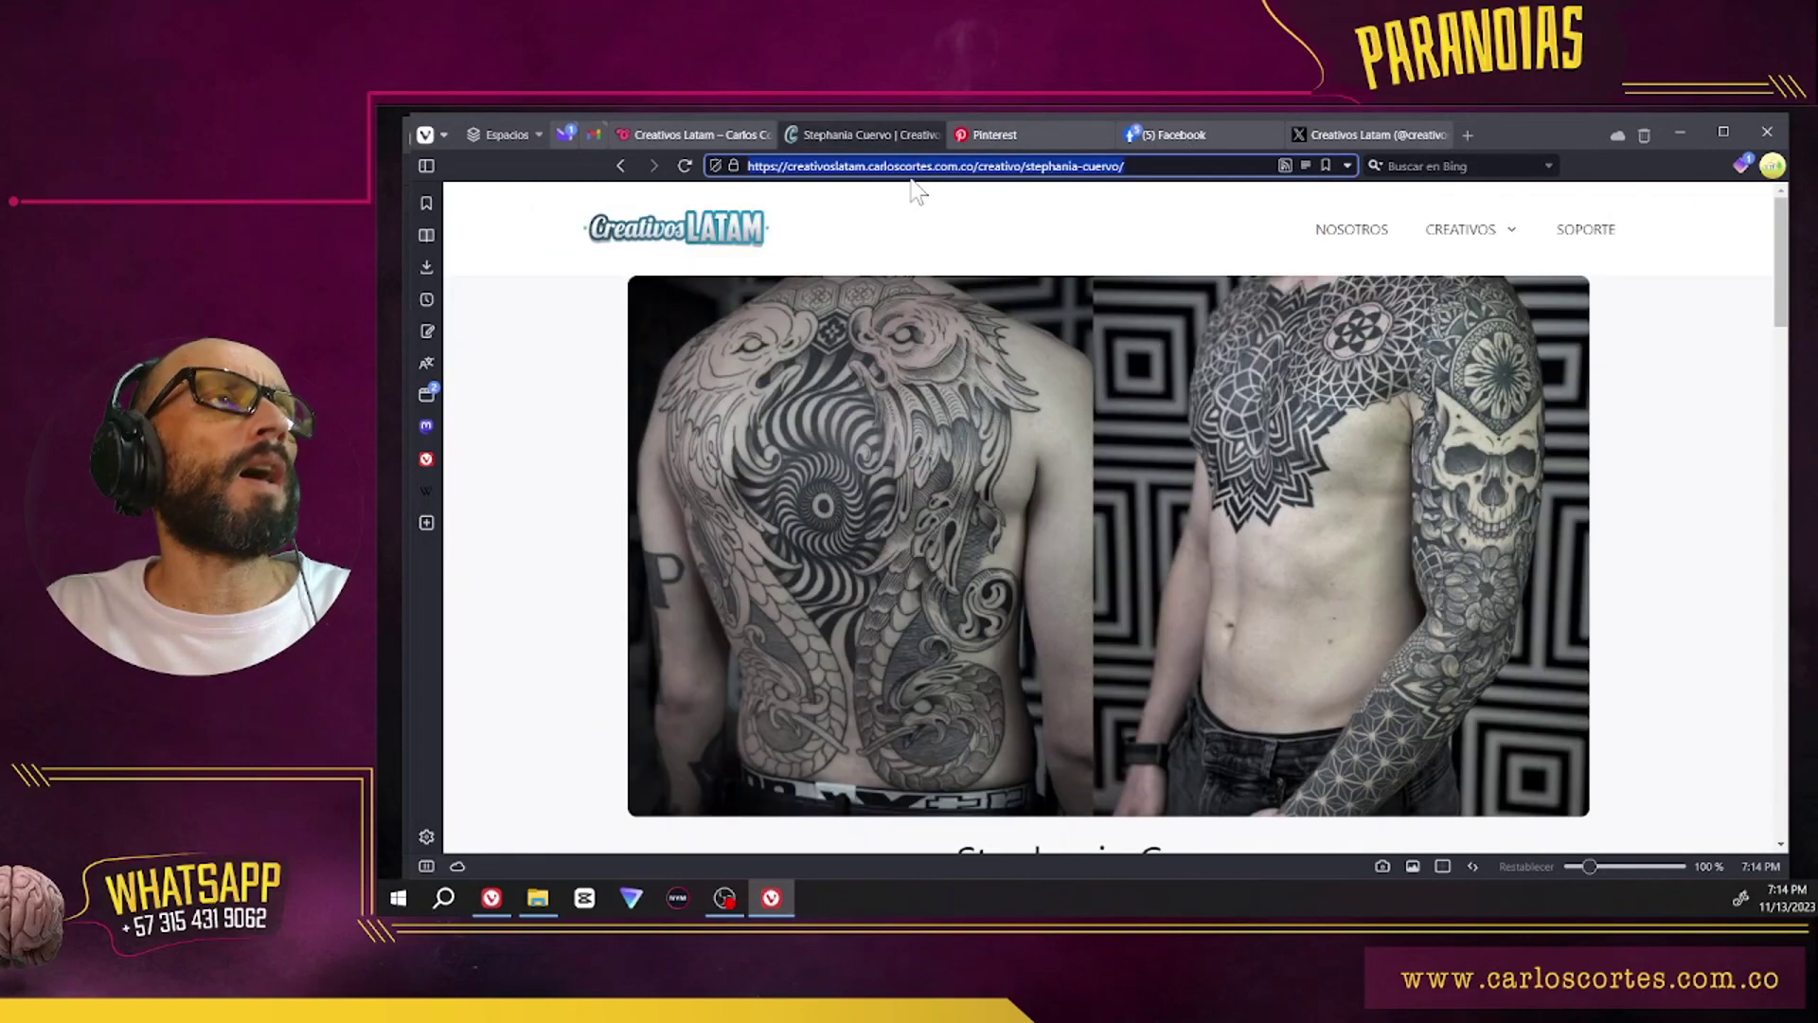
{"action": "left_click", "coordinate": [995, 135]}
{"action": "left_click", "coordinate": [1243, 580]}
{"action": "key", "text": "ctrl+v"}
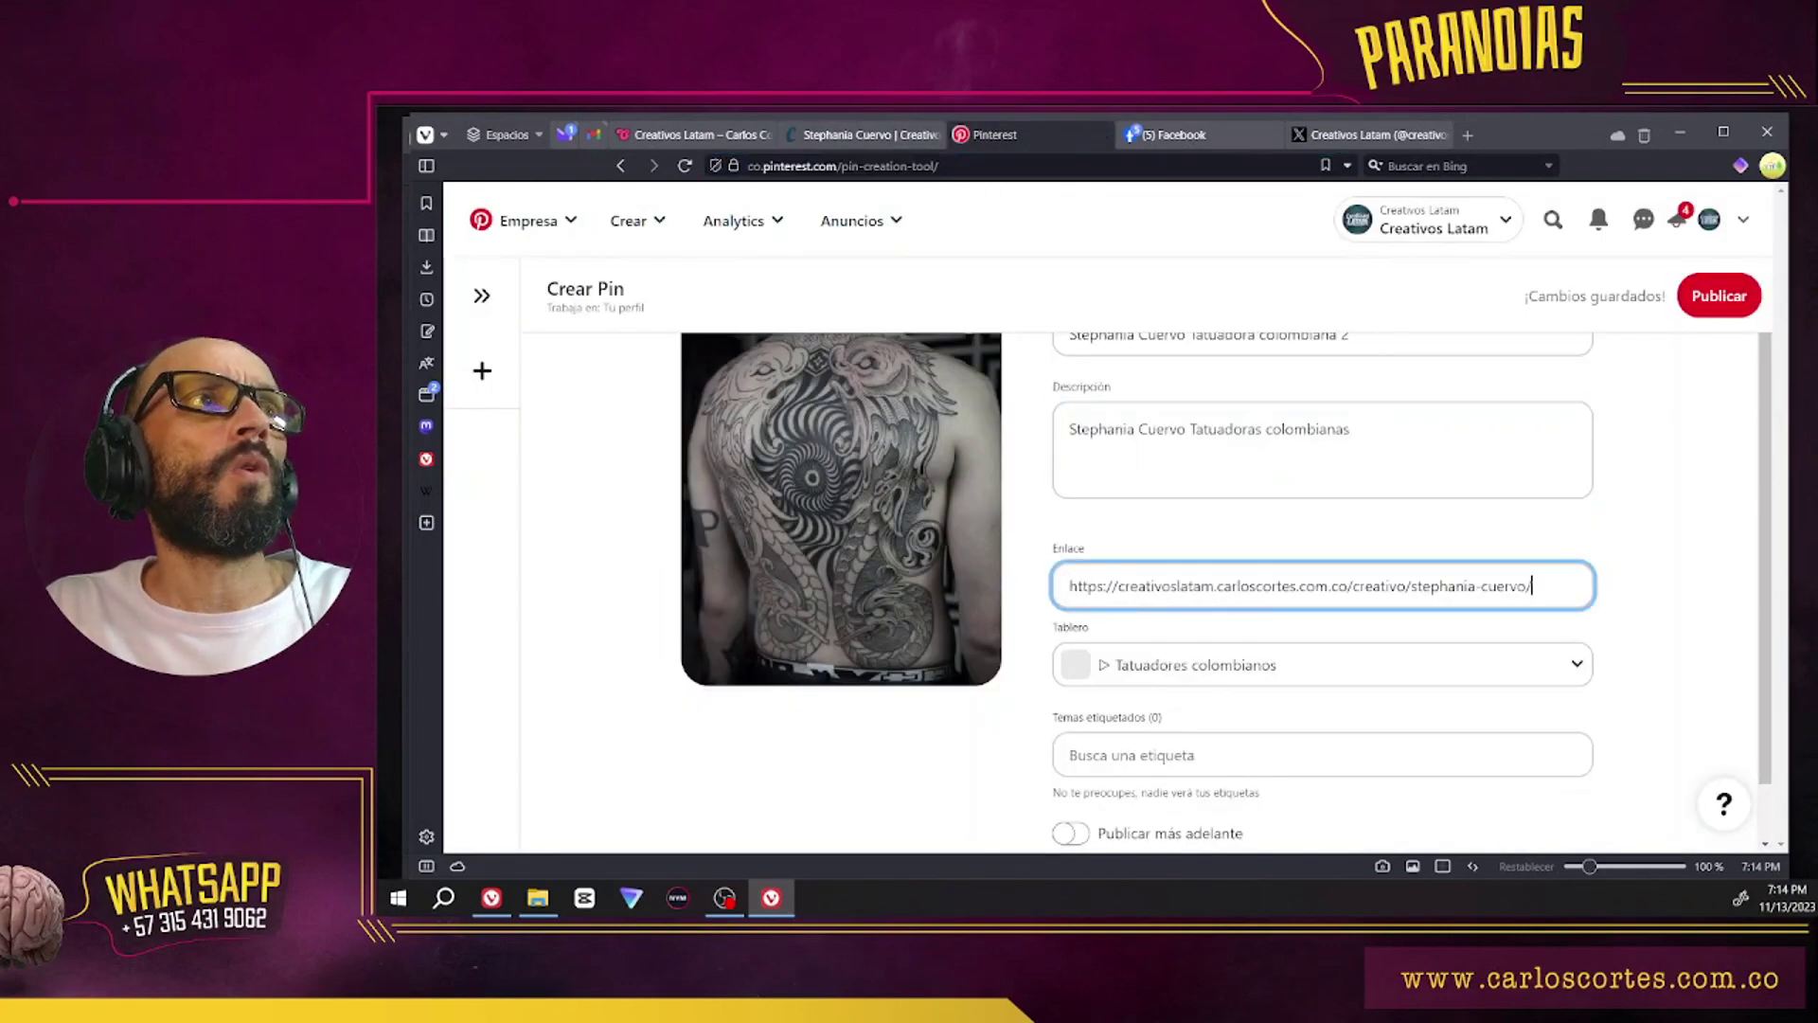
Step: Tag the back tattoo Pin with the topic "tatuaje" and publish it
{"action": "scroll", "coordinate": [1425, 701], "scroll_direction": "down", "scroll_amount": 1}
{"action": "left_click", "coordinate": [1425, 701]}
{"action": "type", "text": "tatua"}
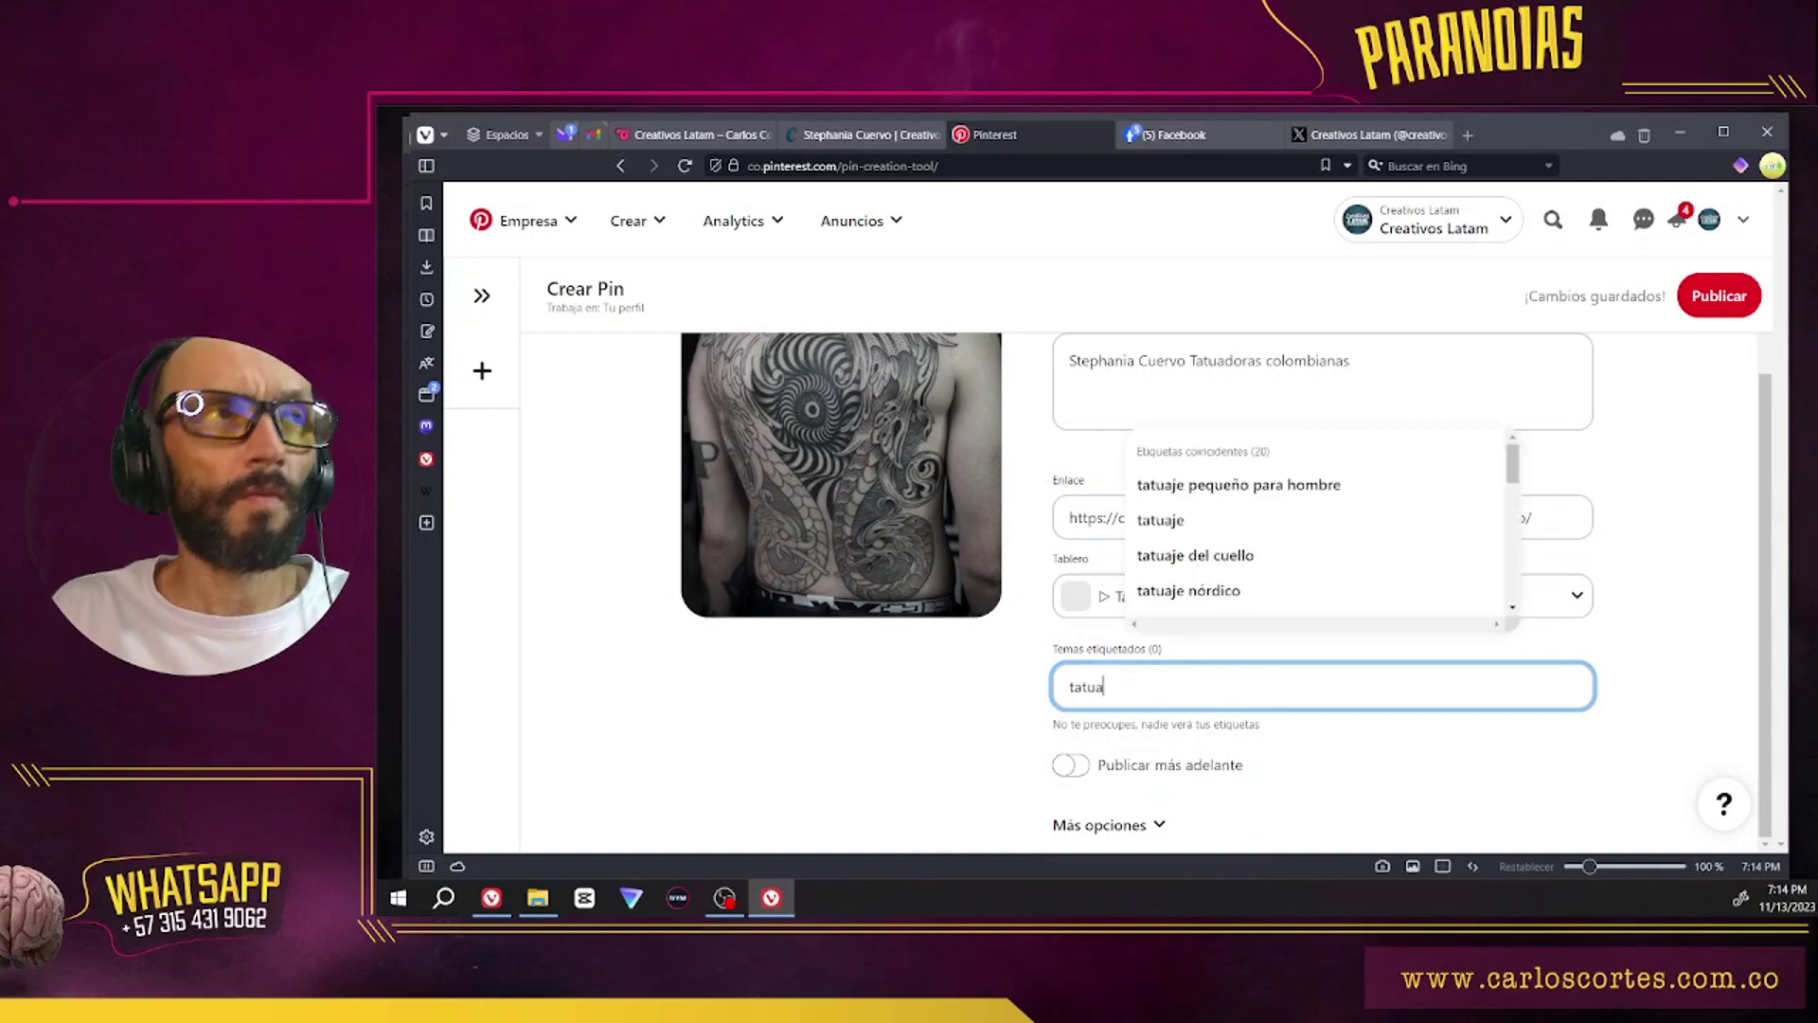
{"action": "left_click", "coordinate": [1161, 520]}
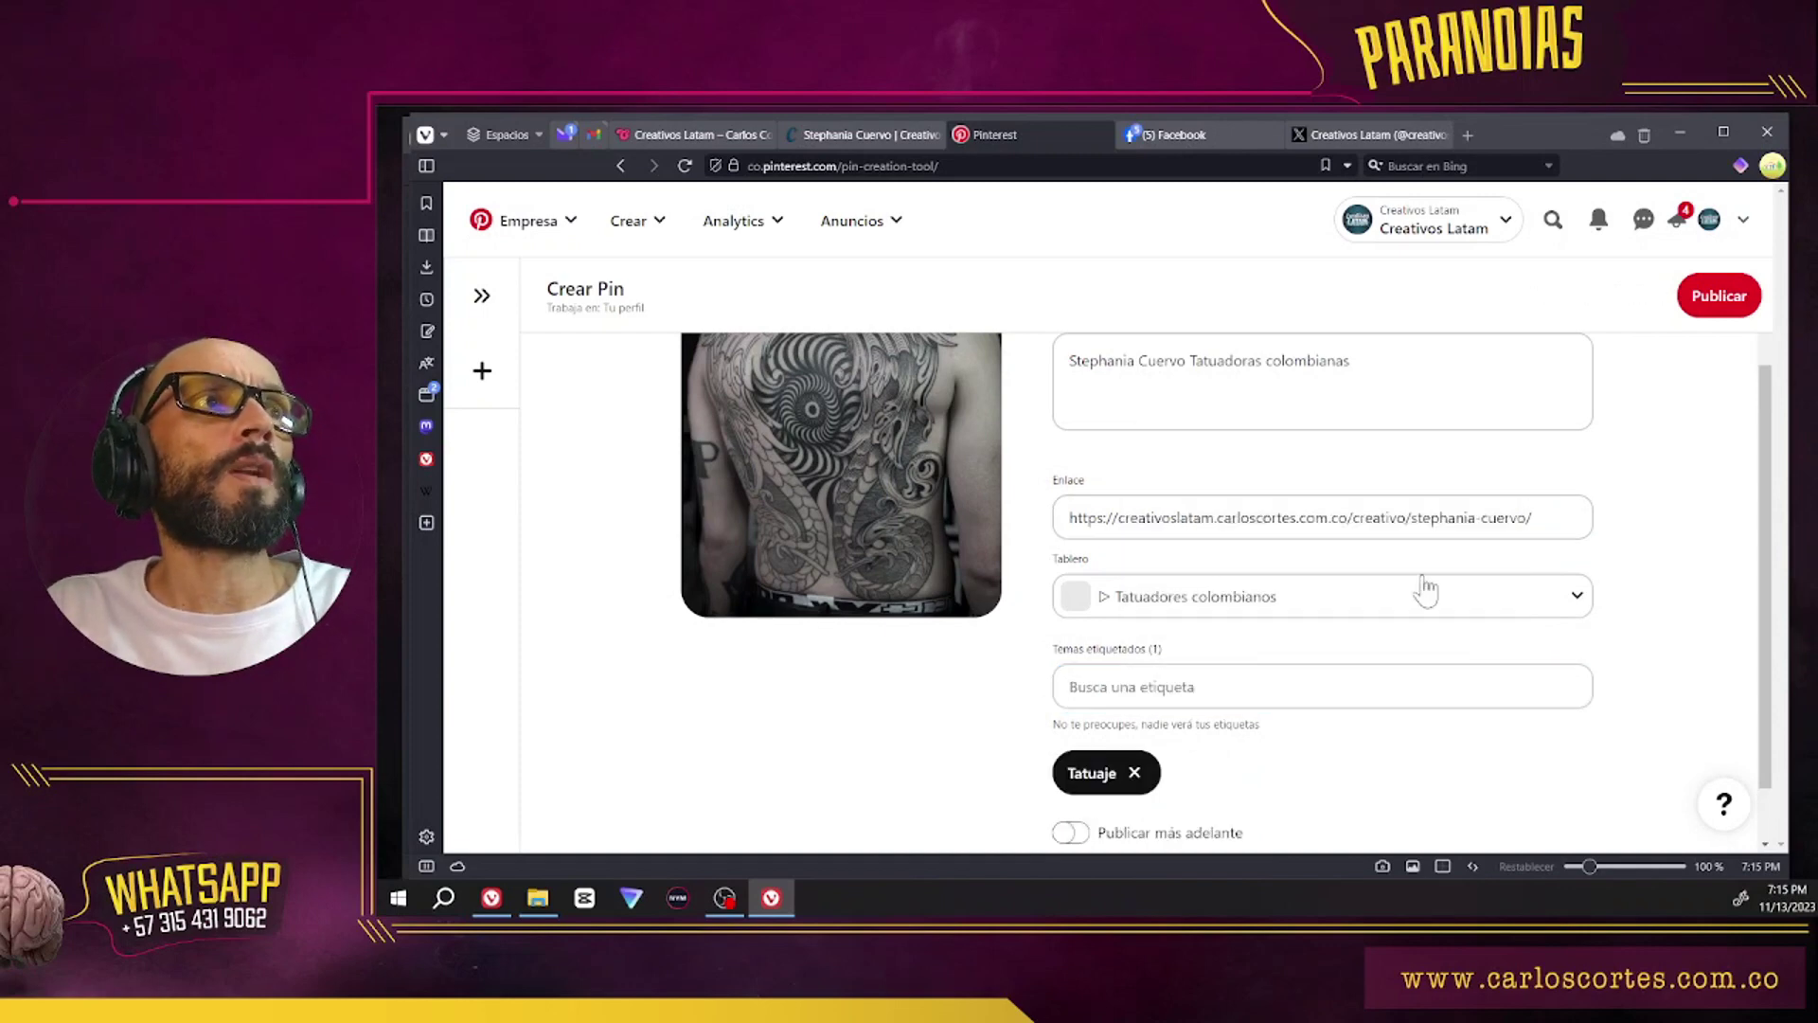
{"action": "scroll", "coordinate": [1383, 654], "scroll_direction": "down", "scroll_amount": 1}
{"action": "scroll", "coordinate": [1447, 724], "scroll_direction": "up", "scroll_amount": 2}
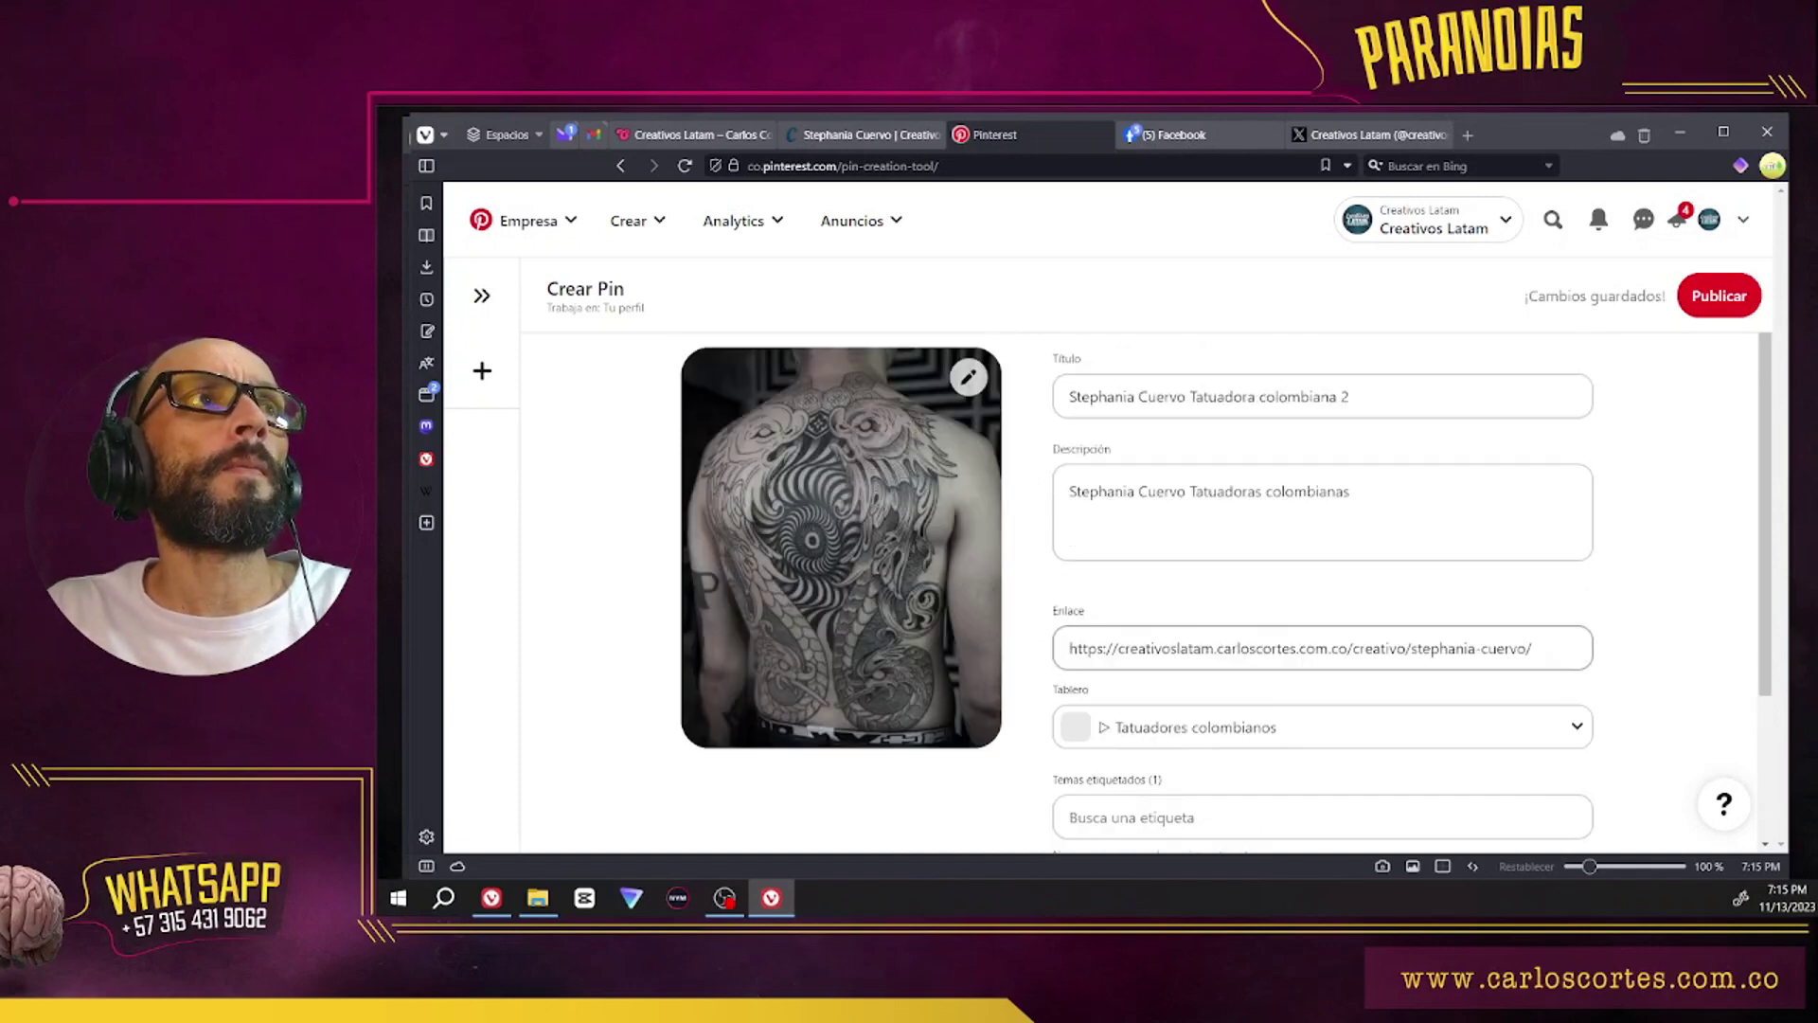
{"action": "left_click", "coordinate": [1719, 295]}
Step: Create a new Pin from the chest and sleeve tattoo photo, titled with the artist's name and "Tatuadora colombiana 3"
{"action": "key", "text": "alt+Tab"}
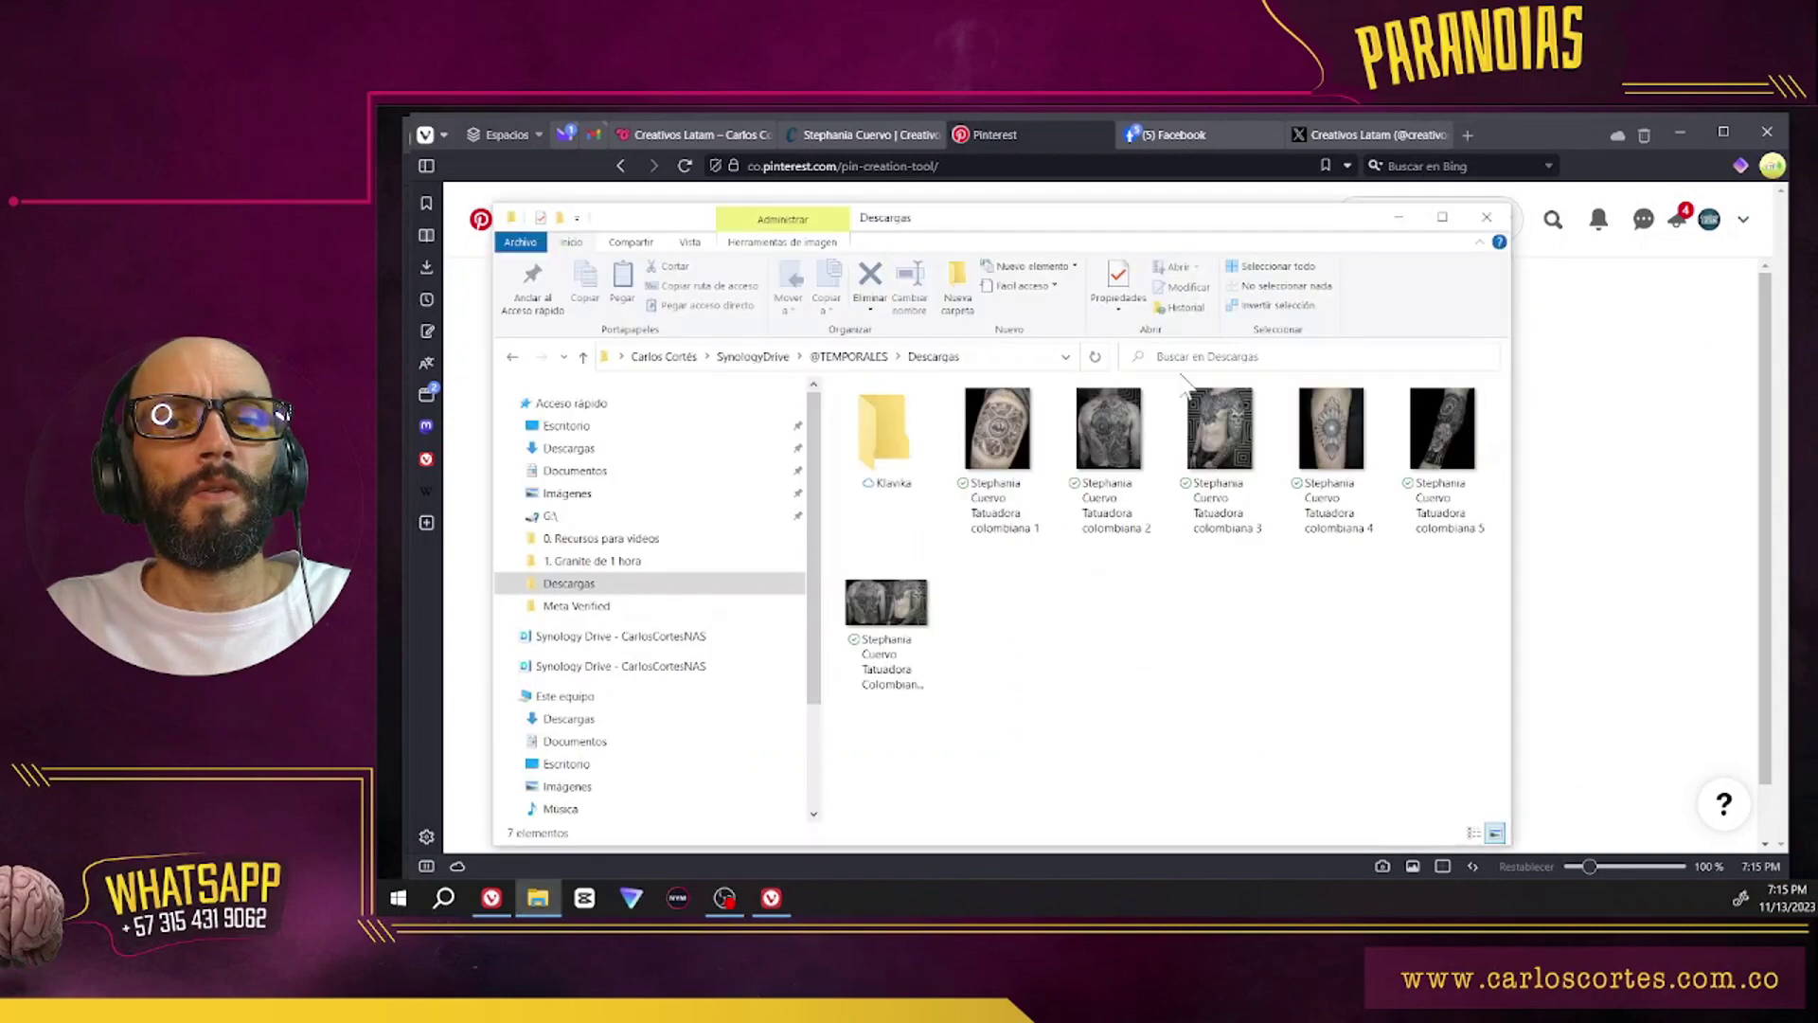
{"action": "left_click", "coordinate": [1237, 470]}
{"action": "key", "text": "alt+Tab"}
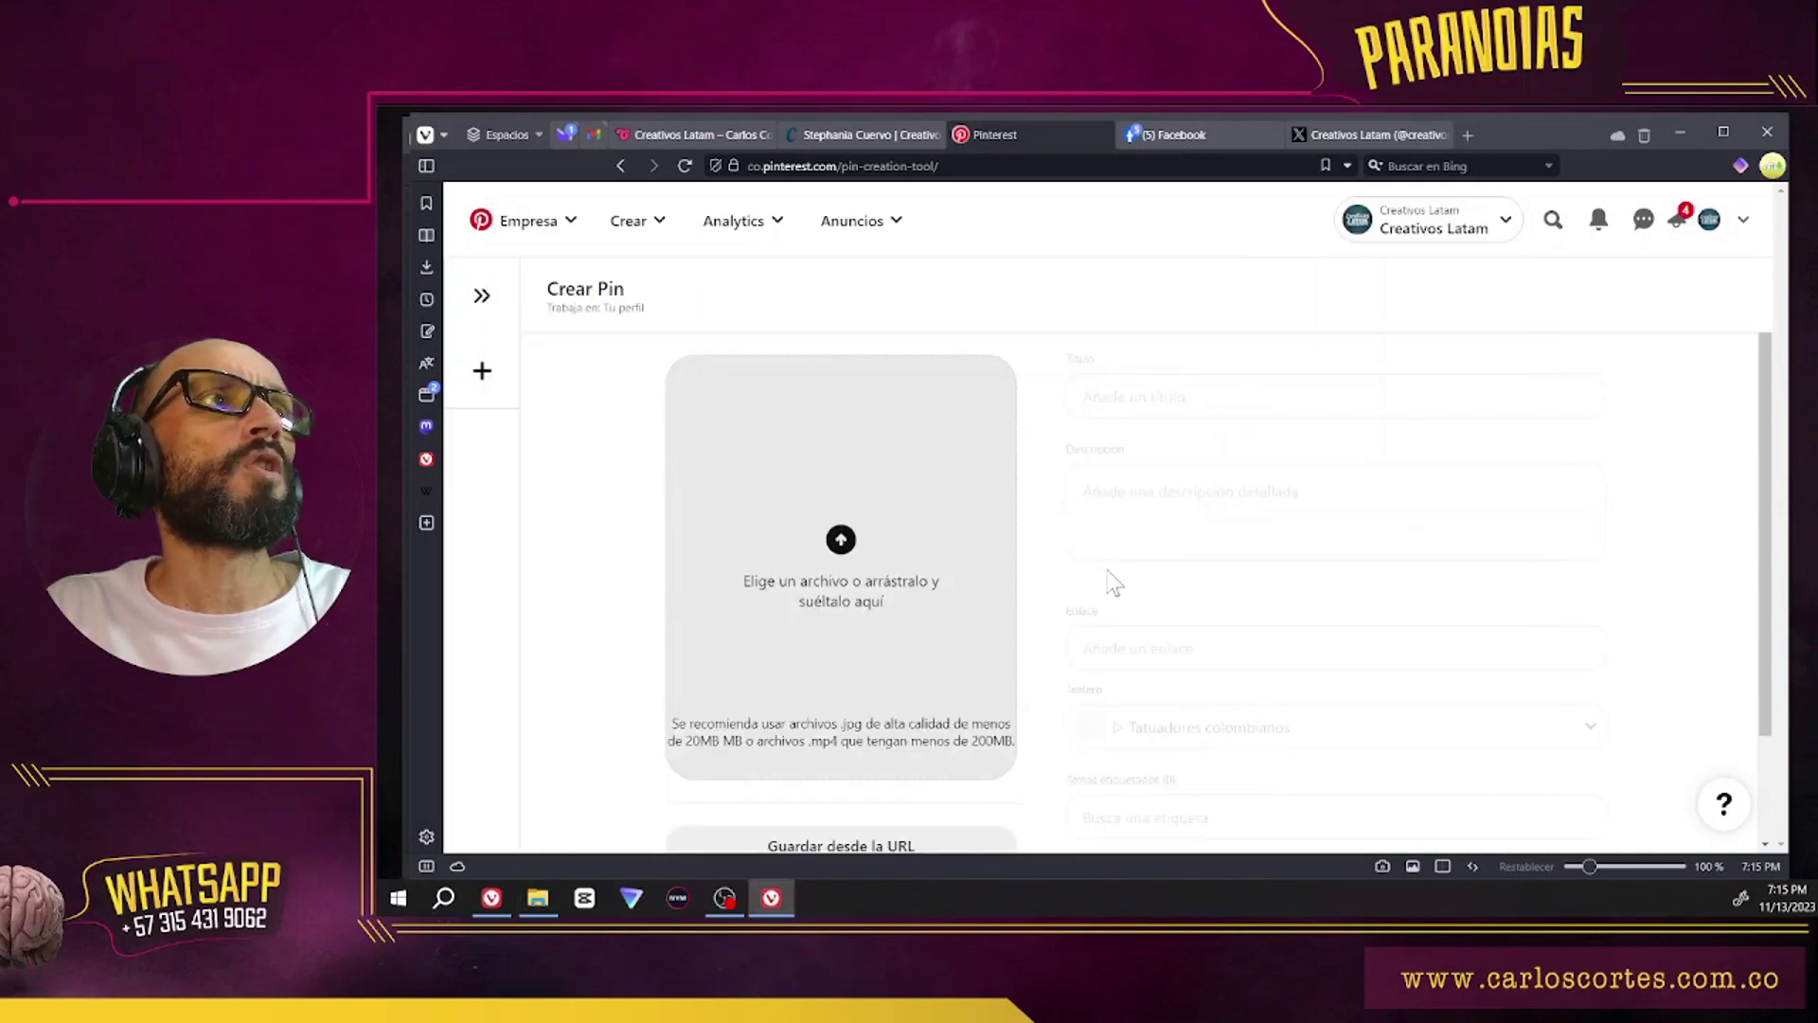
{"action": "left_click", "coordinate": [934, 459]}
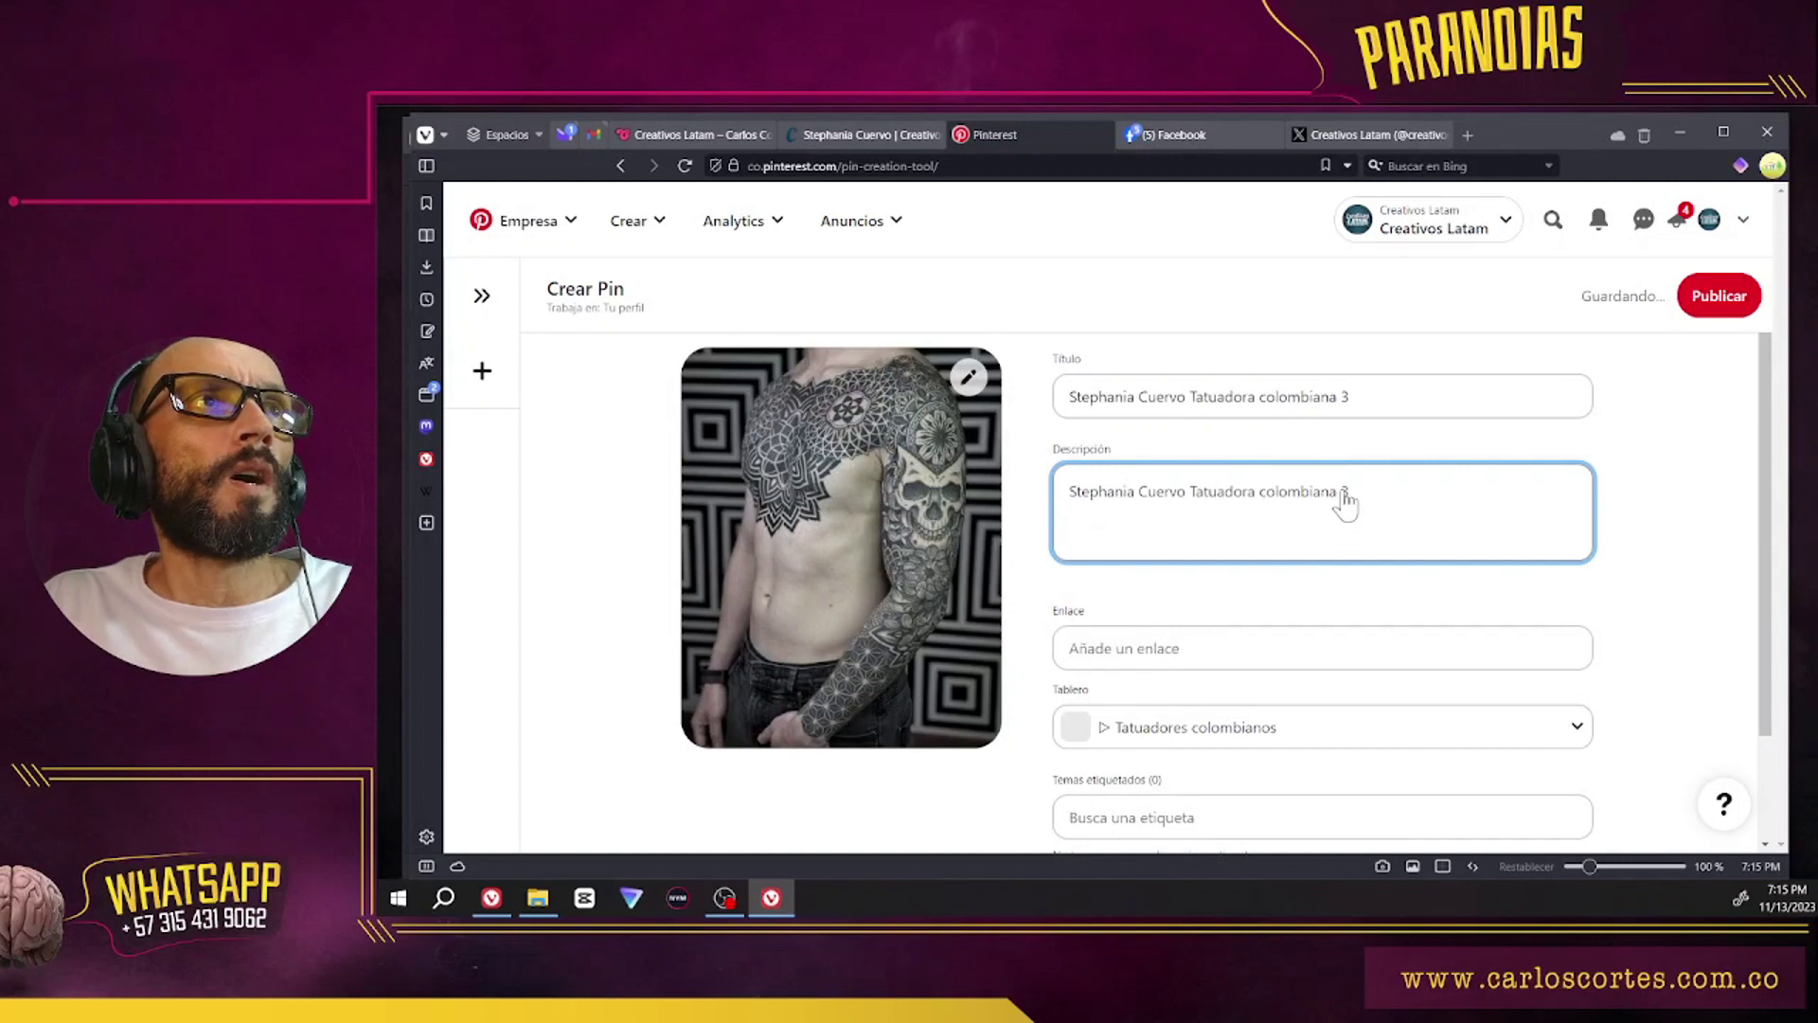
Step: Change the chest tattoo Pin's description to the artist's name followed by "Tatuadoras colombianas"
{"action": "left_click", "coordinate": [1256, 499]}
{"action": "type", "text": "s"}
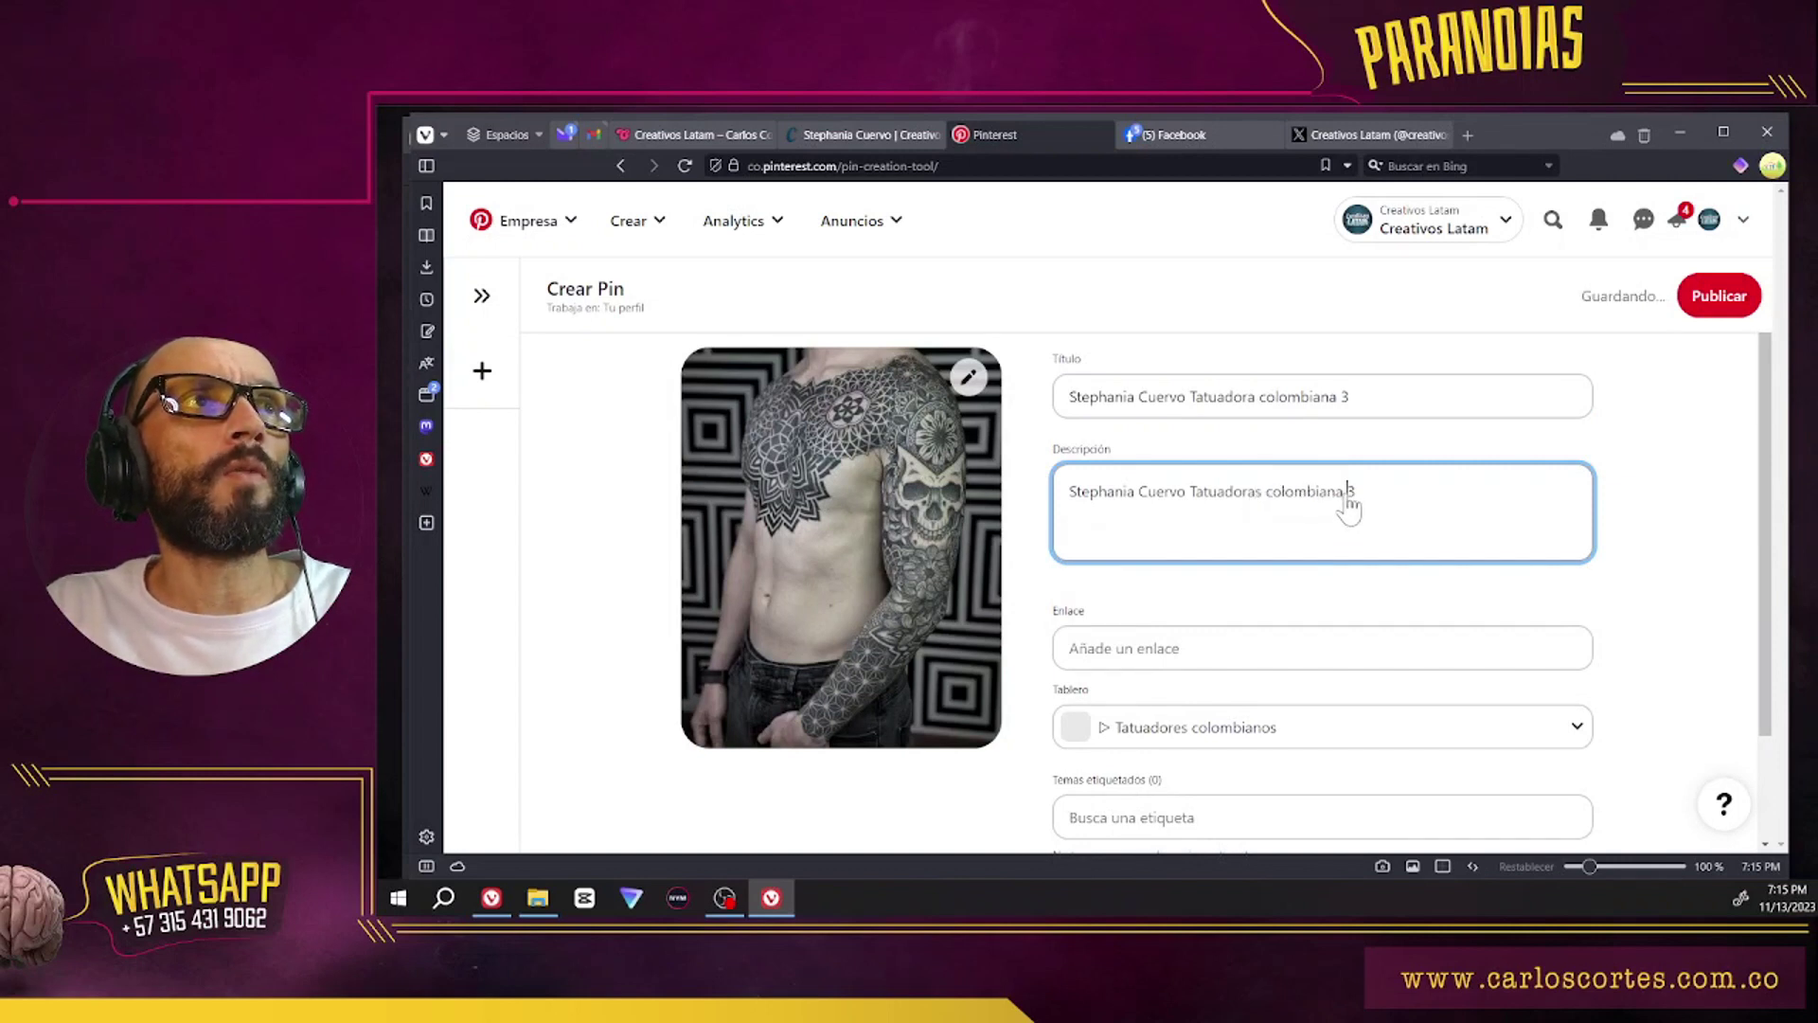
{"action": "left_click", "coordinate": [1346, 499]}
{"action": "type", "text": "s"}
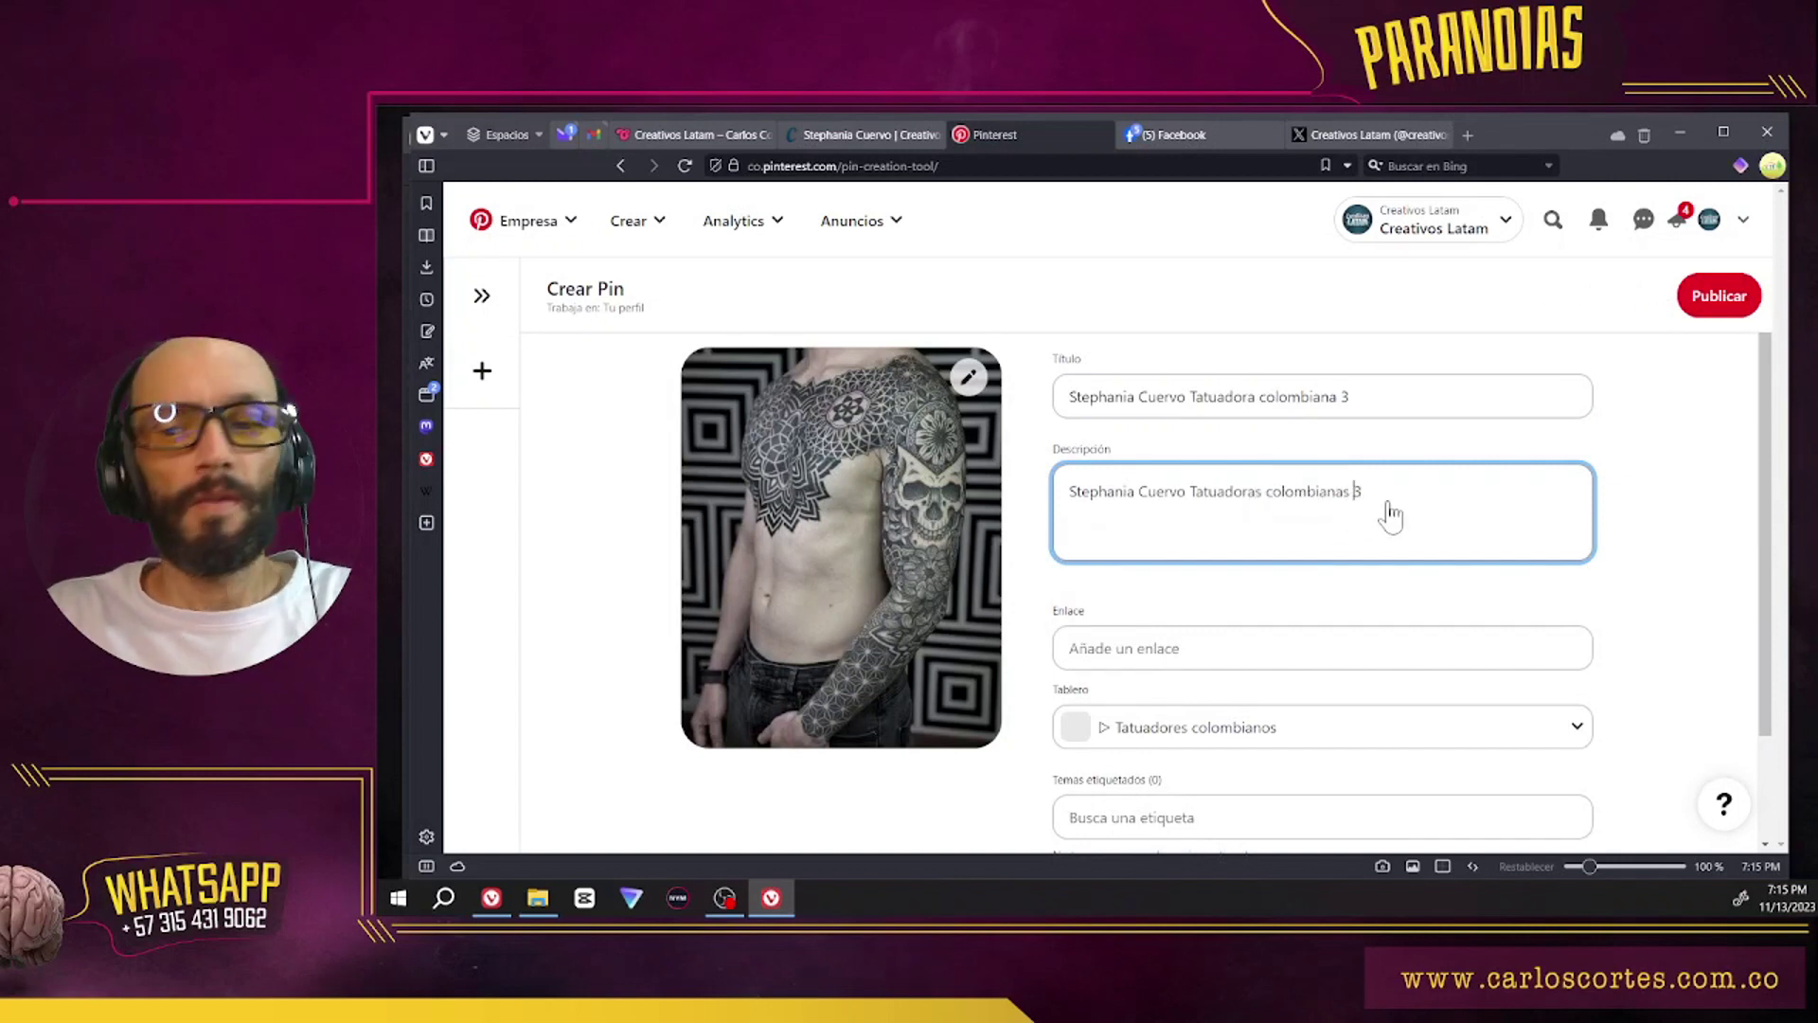
Step: Copy the artist's profile page address and paste it as the Enlace of the chest tattoo Pin
{"action": "left_click", "coordinate": [840, 138]}
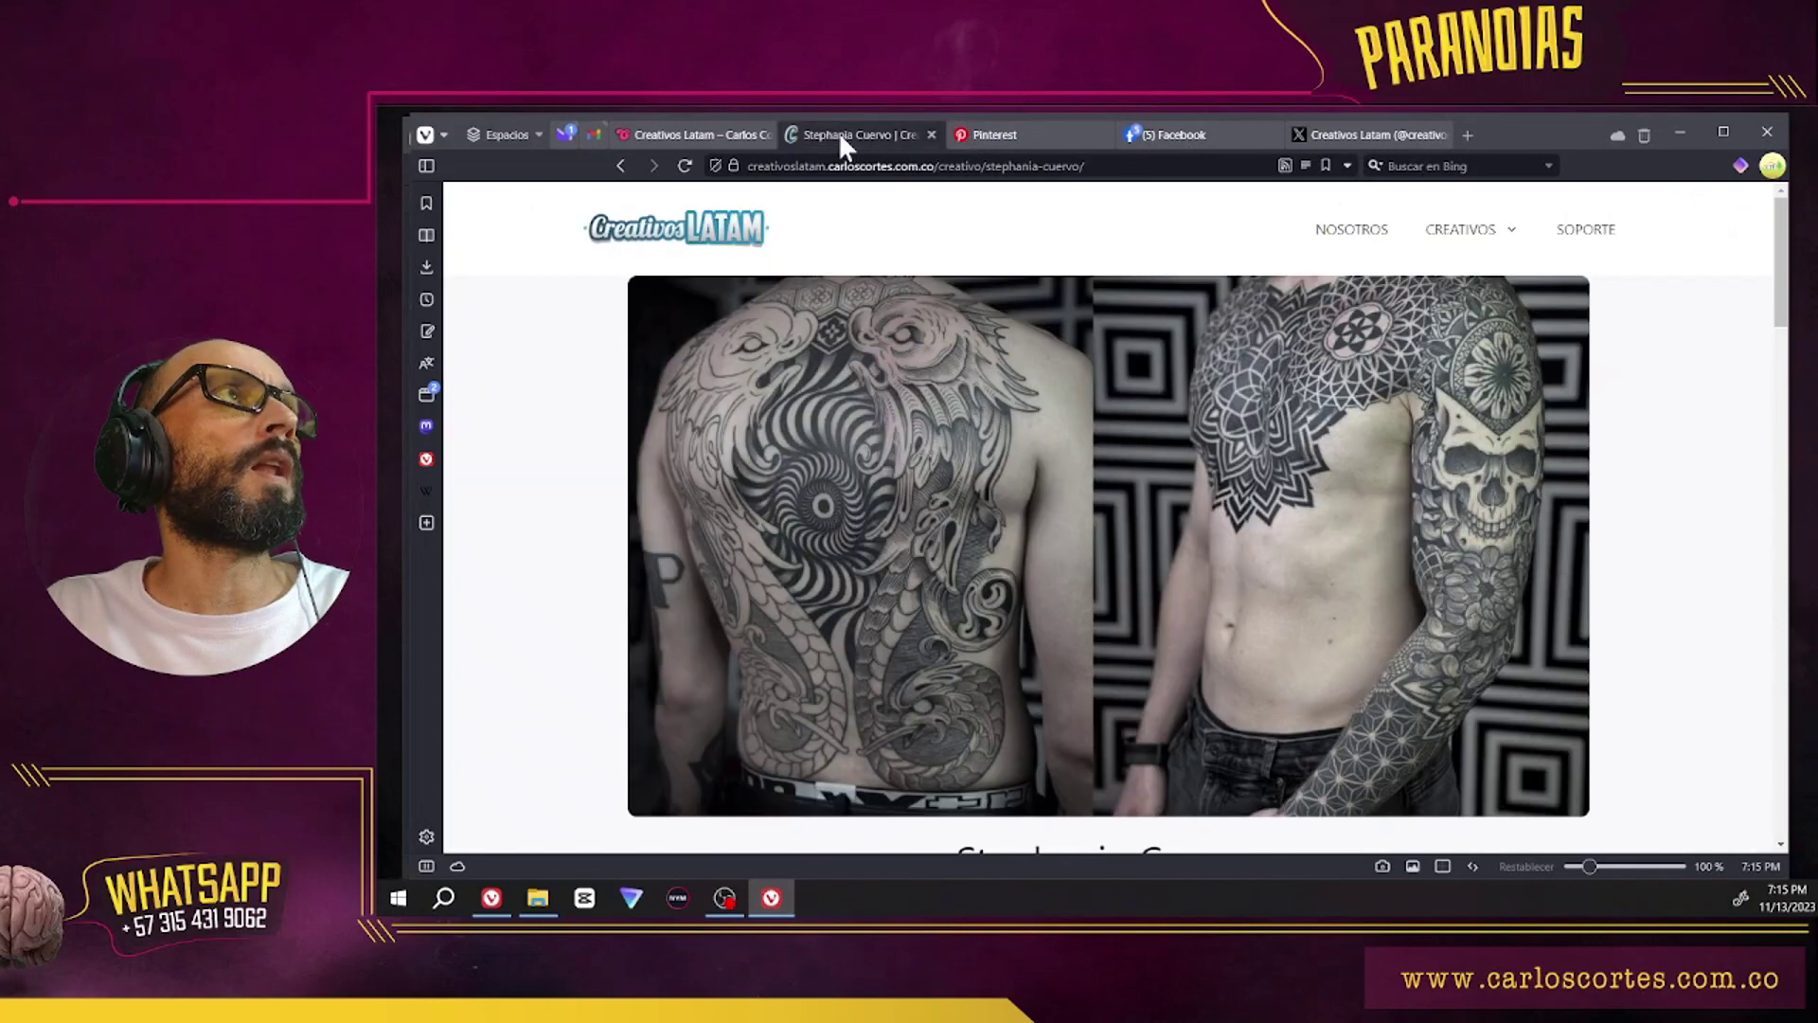
{"action": "left_click", "coordinate": [935, 166]}
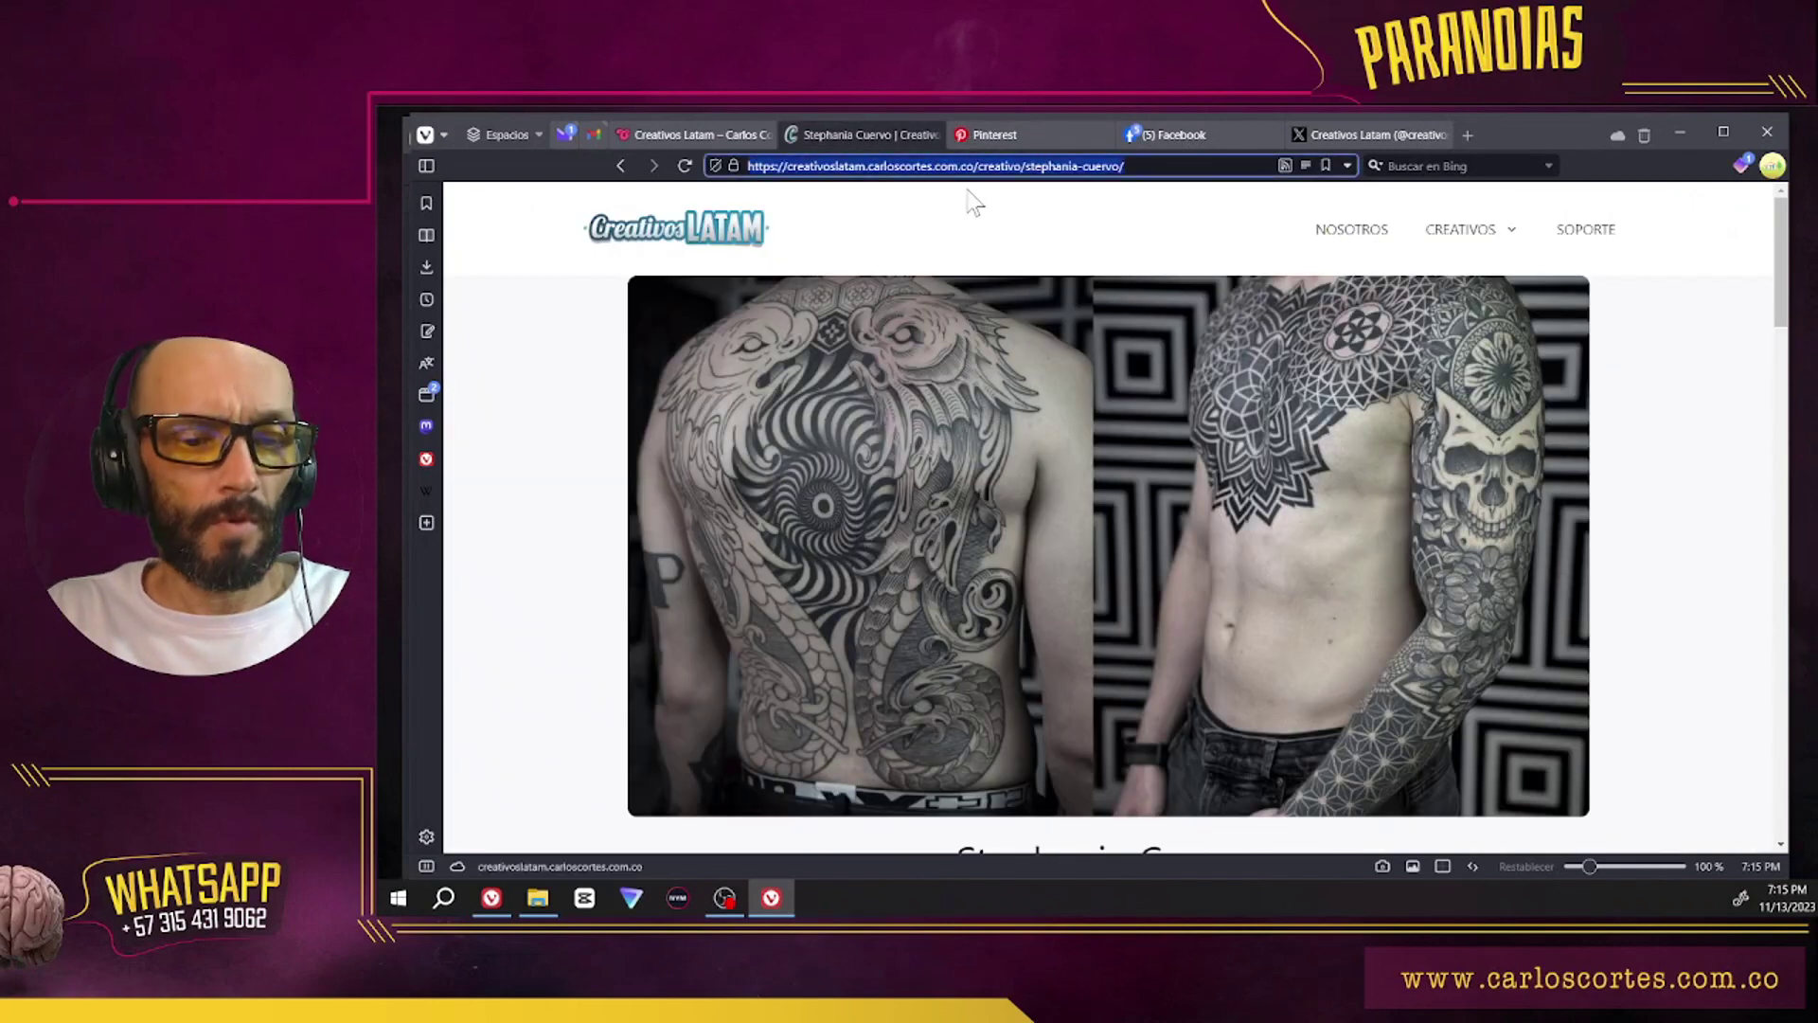
{"action": "key", "text": "ctrl+c"}
{"action": "left_click", "coordinate": [1004, 135]}
{"action": "left_click", "coordinate": [1477, 648]}
{"action": "key", "text": "ctrl+v"}
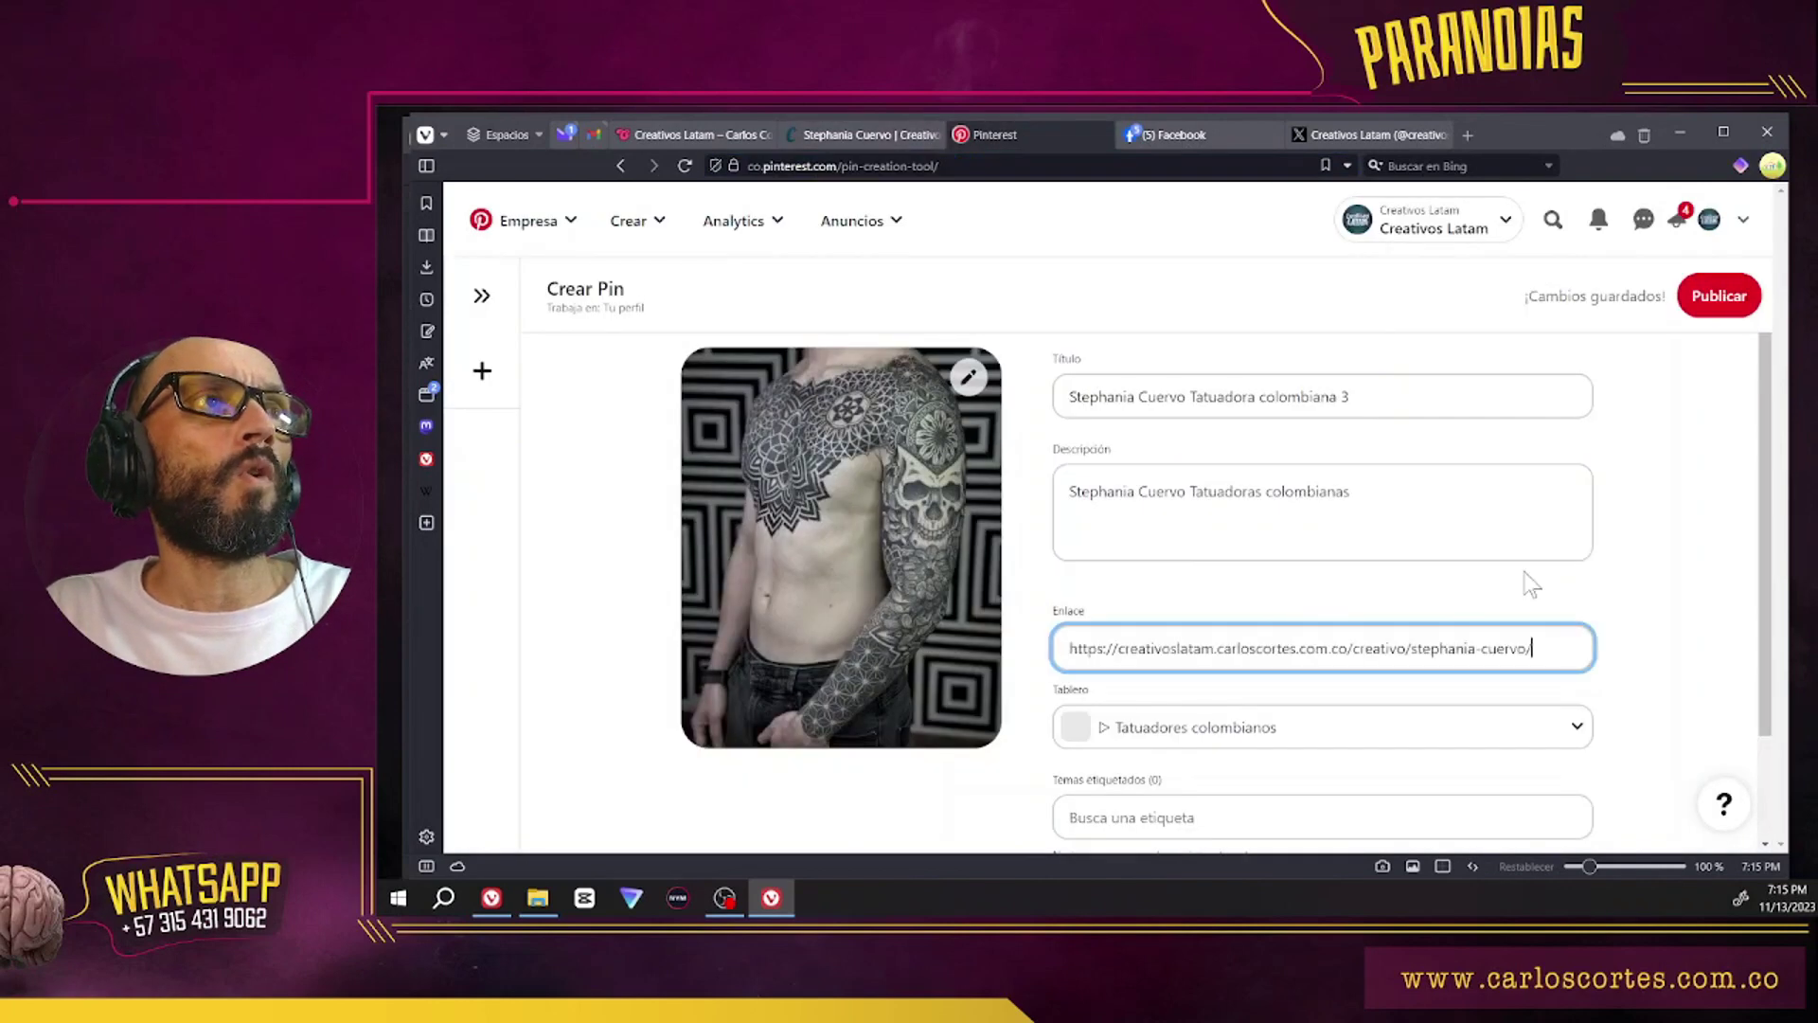
Step: Tag the chest tattoo Pin with the topic "tatuaje" and publish it
{"action": "scroll", "coordinate": [1527, 574], "scroll_direction": "down", "scroll_amount": 2}
{"action": "left_click", "coordinate": [1283, 687]}
{"action": "type", "text": "tatua"}
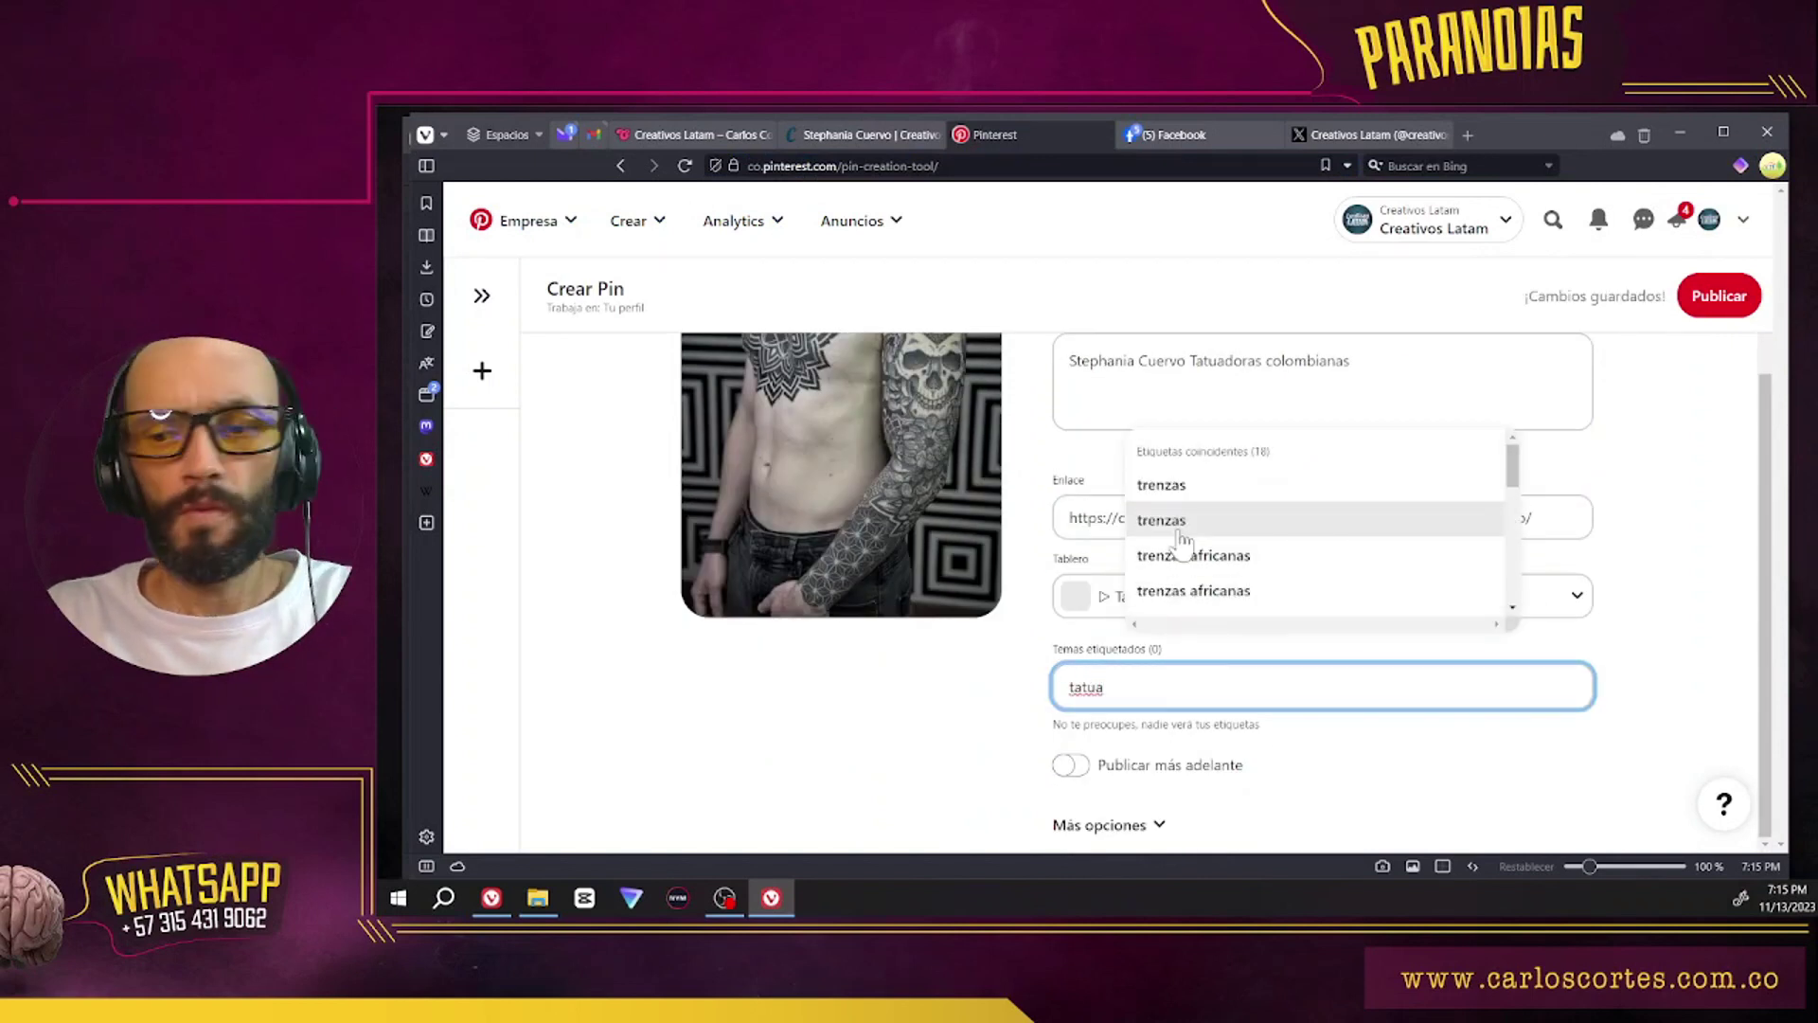
{"action": "key", "text": "BackSpace"}
{"action": "left_click", "coordinate": [1179, 521]}
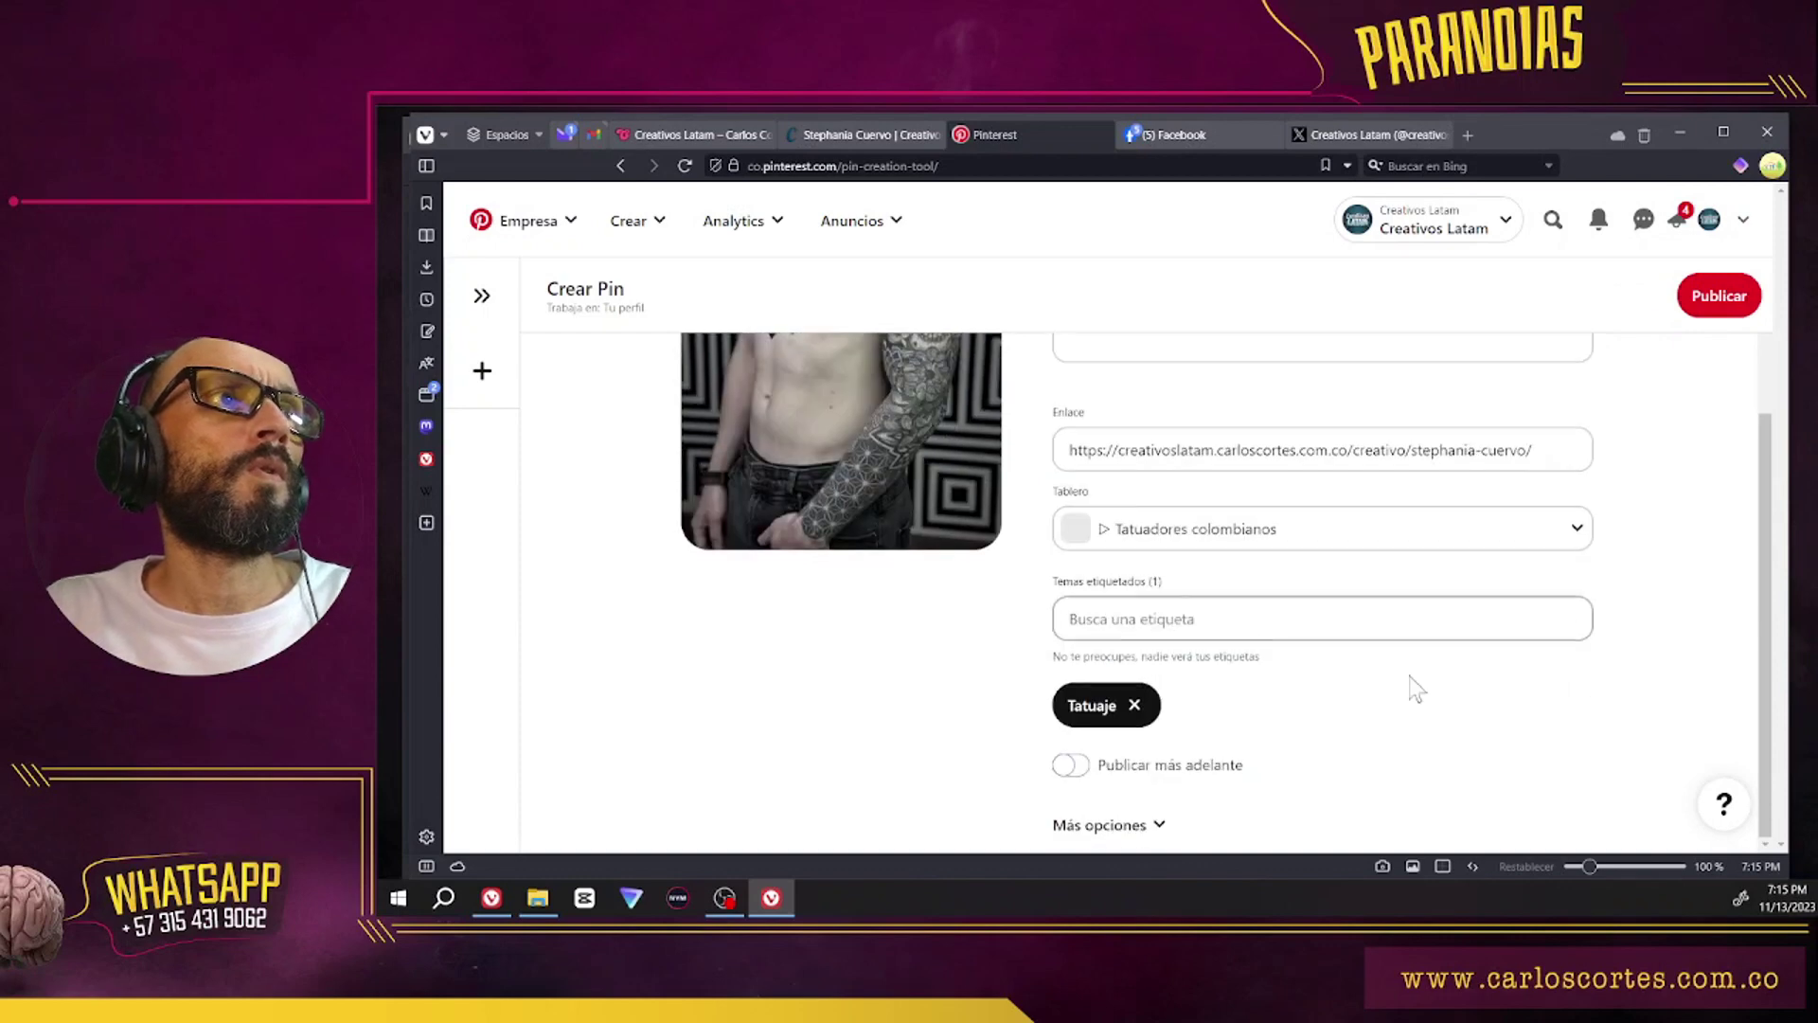
{"action": "scroll", "coordinate": [1676, 731], "scroll_direction": "up", "scroll_amount": 4}
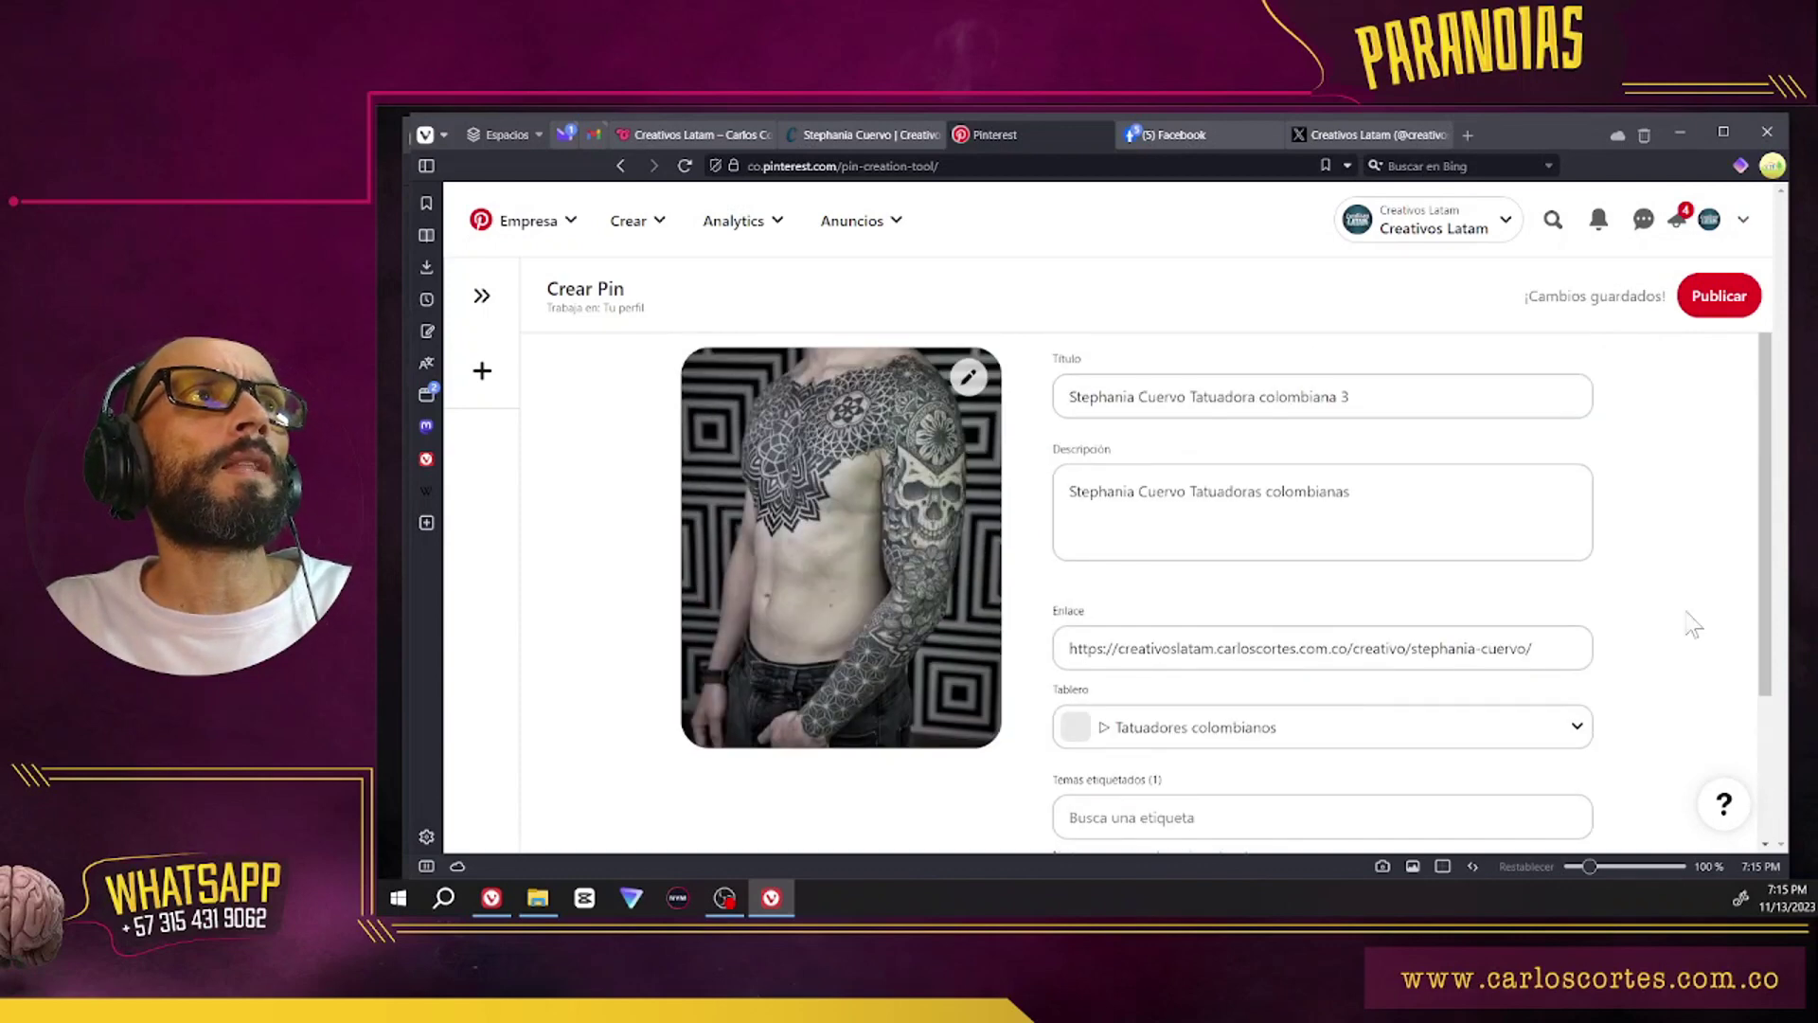
{"action": "left_click", "coordinate": [1719, 296]}
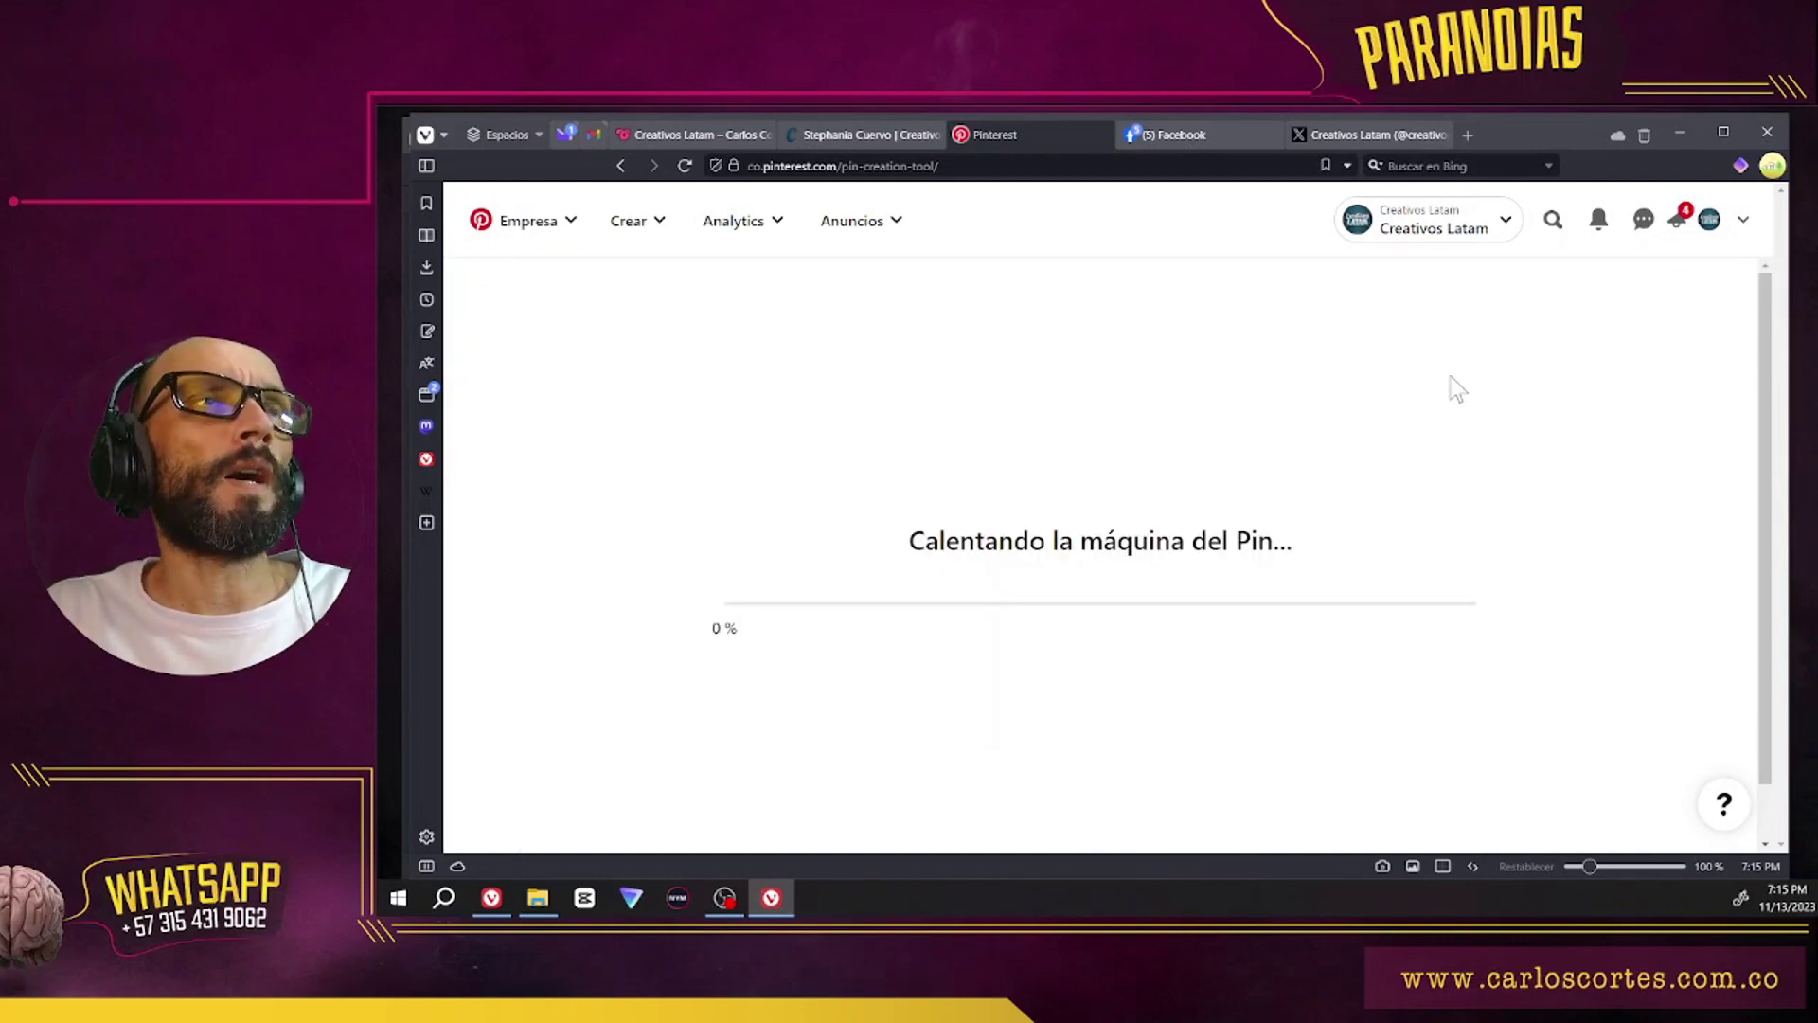
Step: Upload the artist's sunflower forearm tattoo photo, numbered 4, to a new Pin
{"action": "key", "text": "alt+Tab"}
{"action": "left_click", "coordinate": [1340, 461]}
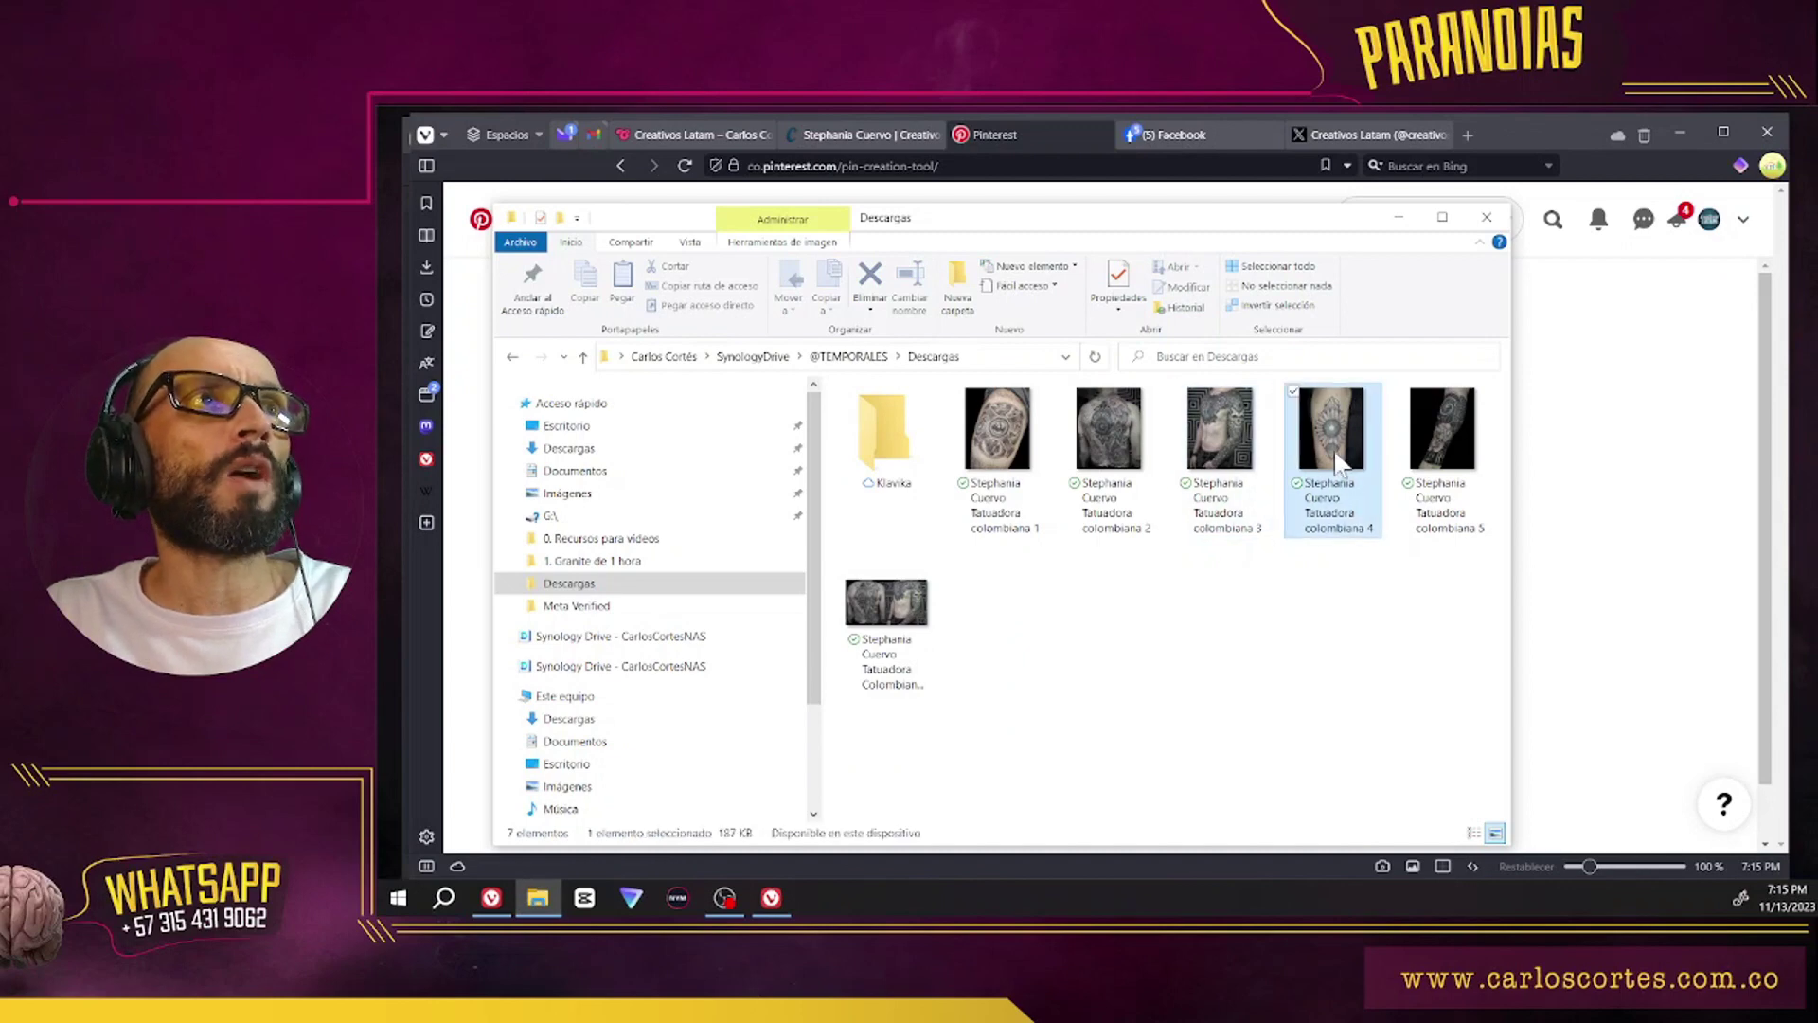
{"action": "key", "text": "alt+Tab"}
{"action": "left_click", "coordinate": [875, 594]}
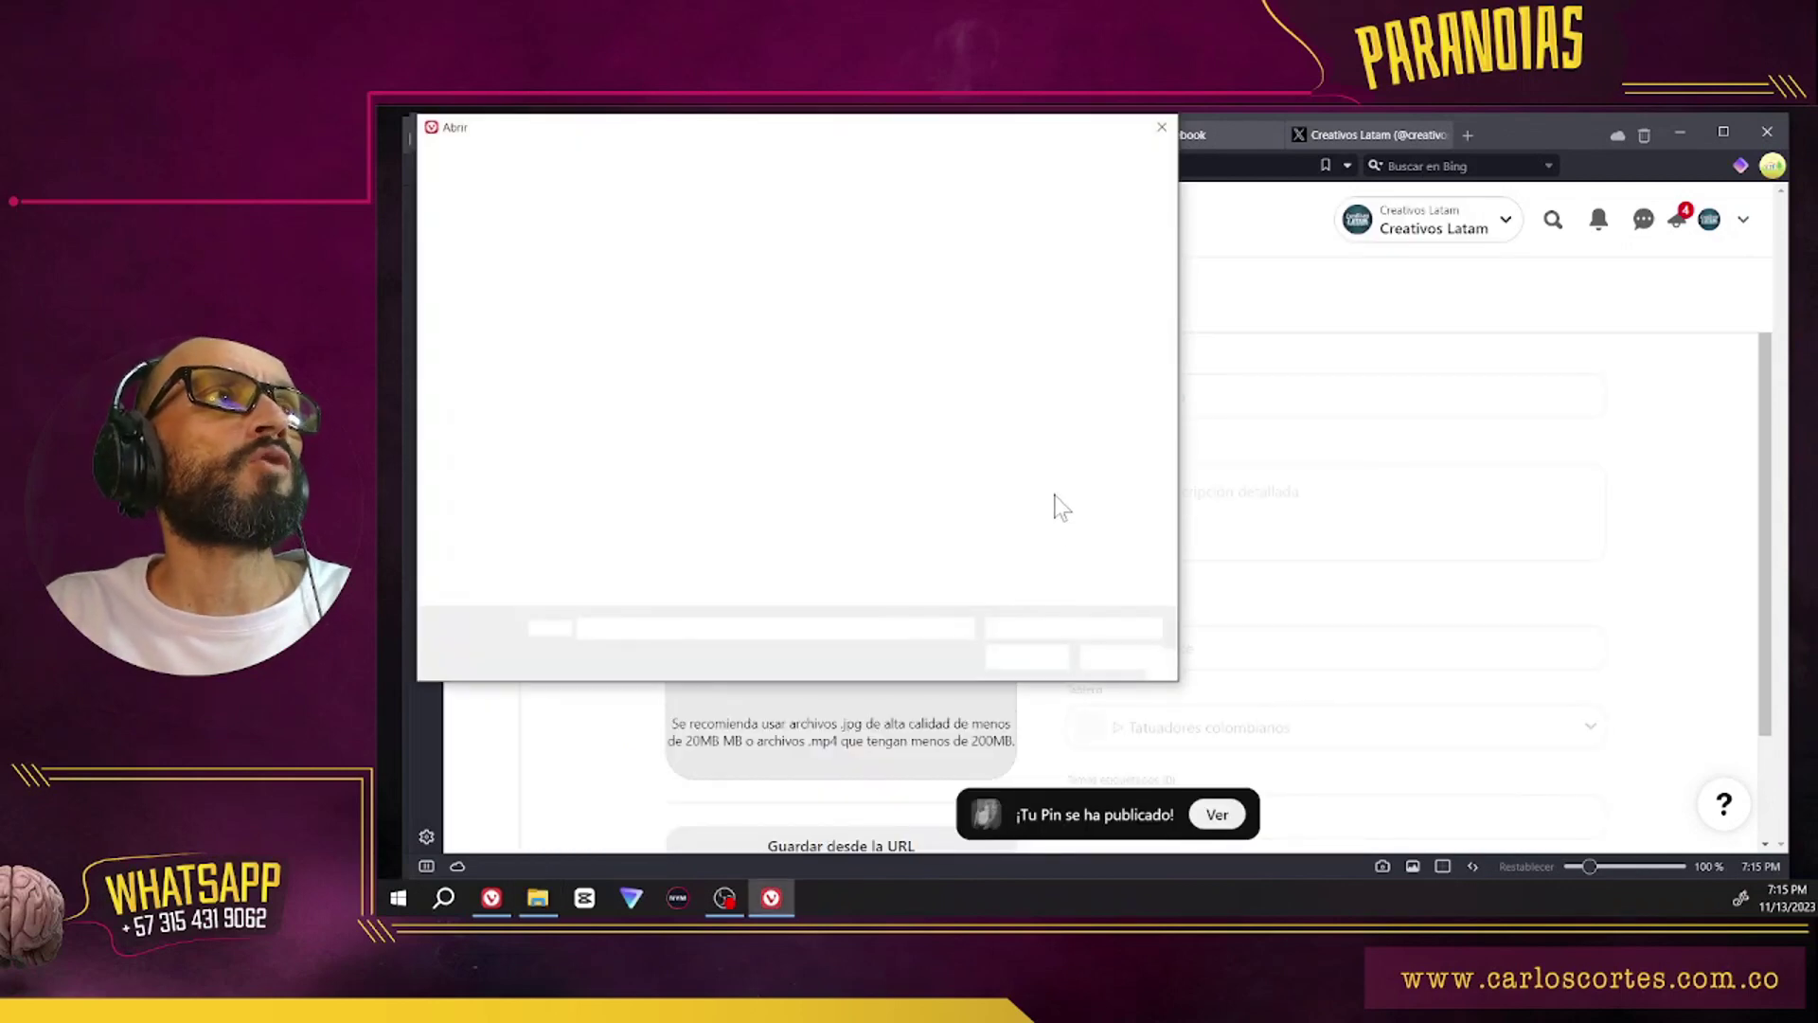
{"action": "key", "text": "Escape"}
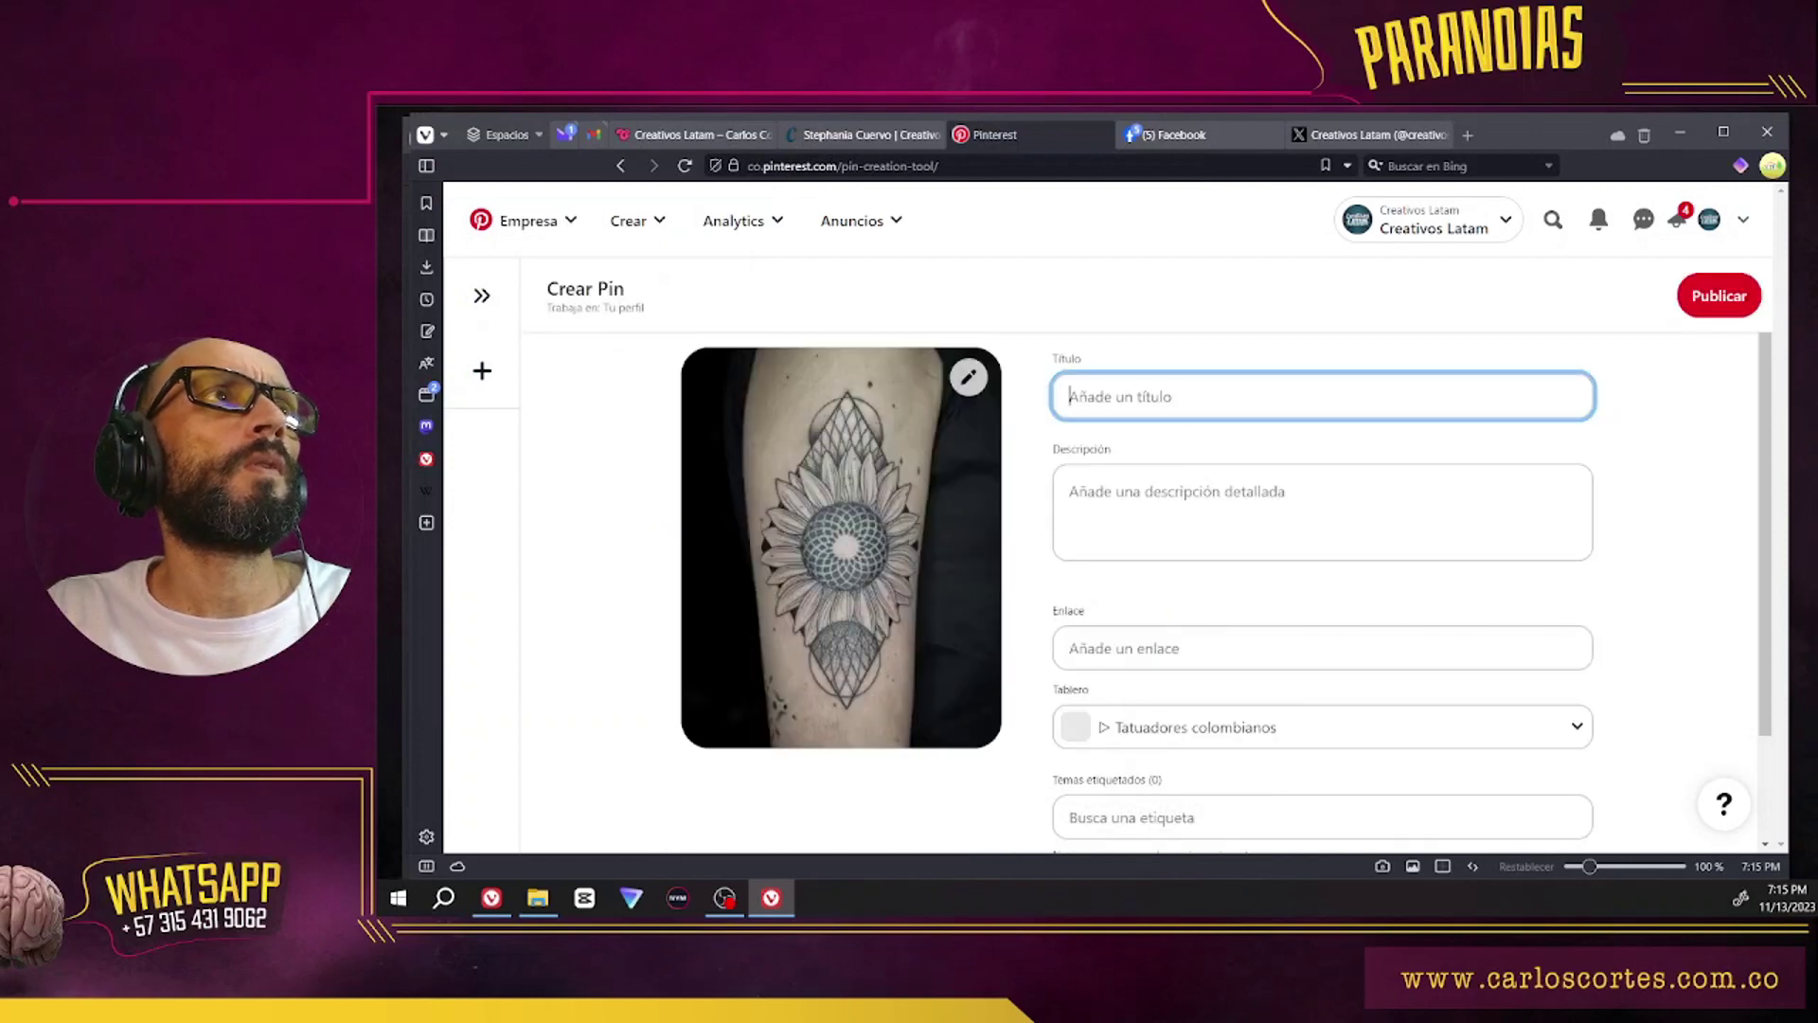
Step: Title the Pin with the artist's name and "Tatuadora colombiana 4", and describe it with the name and "Tatuadoras colombianas"
{"action": "key", "text": "ctrl+v"}
{"action": "left_click", "coordinate": [1169, 520]}
{"action": "key", "text": "ctrl+v"}
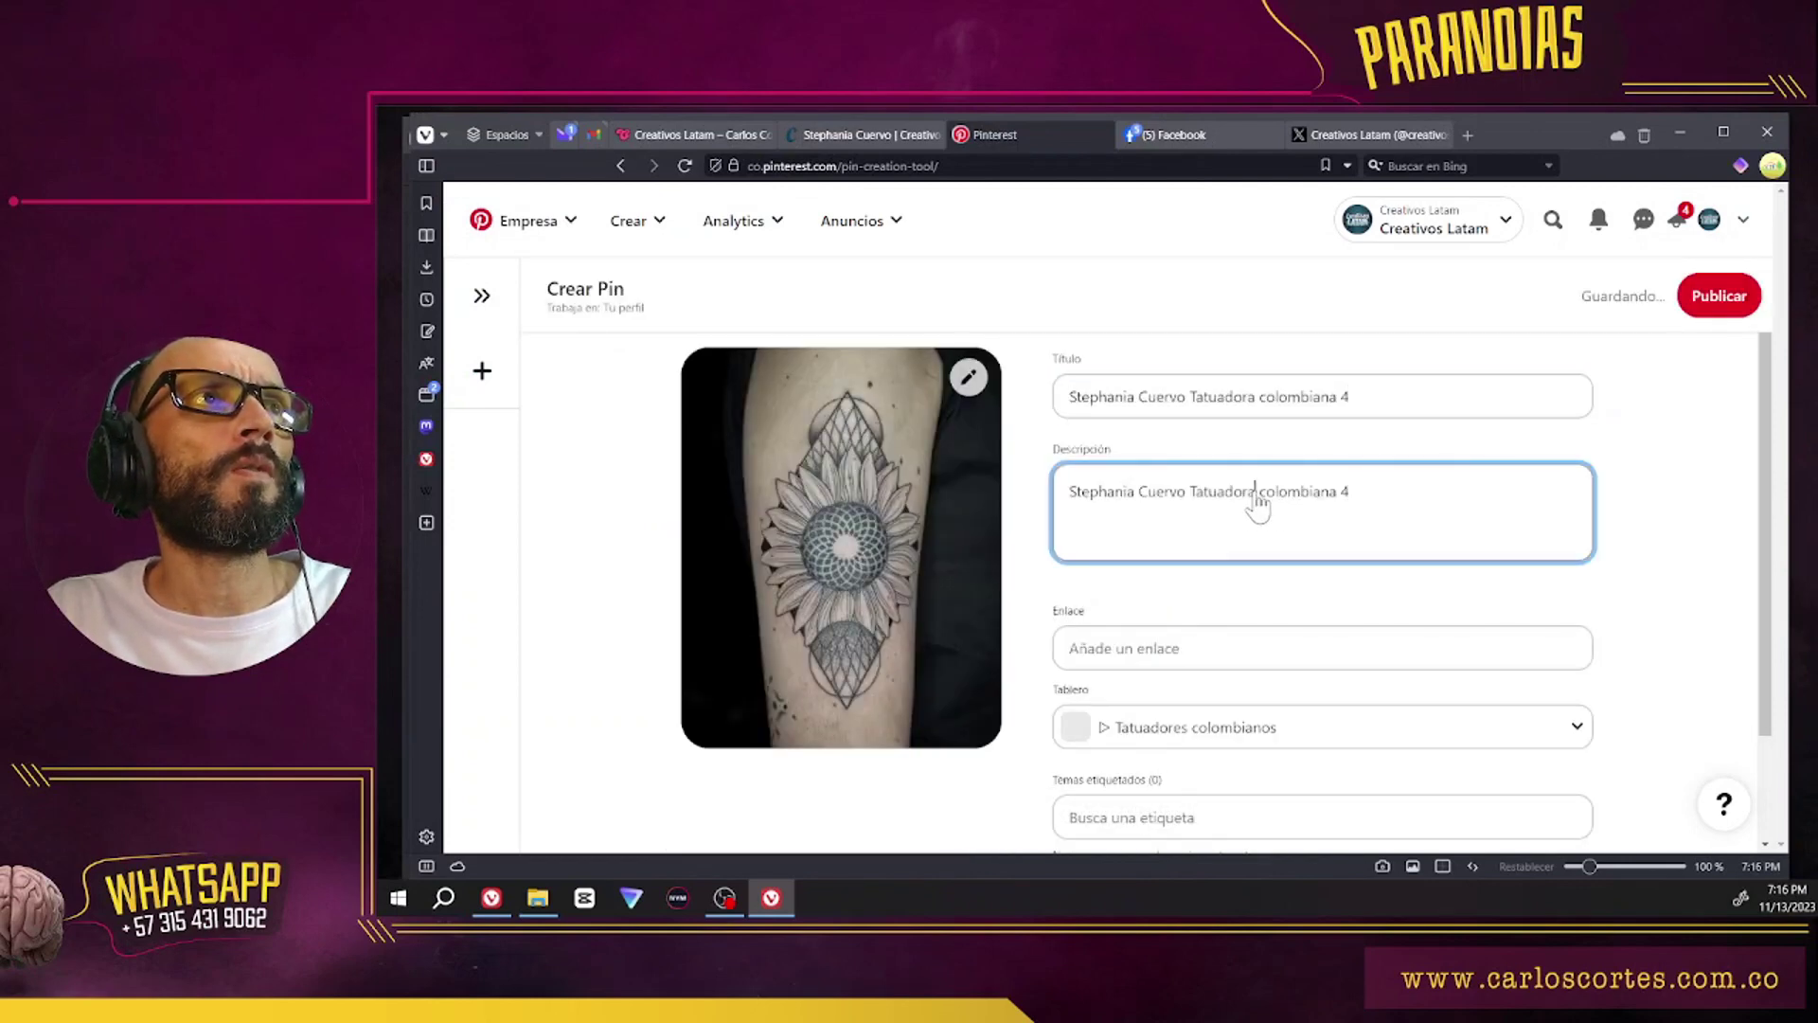
Step: Link the sunflower tattoo Pin to the artist's published profile page through its Enlace
{"action": "left_click", "coordinate": [862, 135]}
{"action": "left_click", "coordinate": [967, 138]}
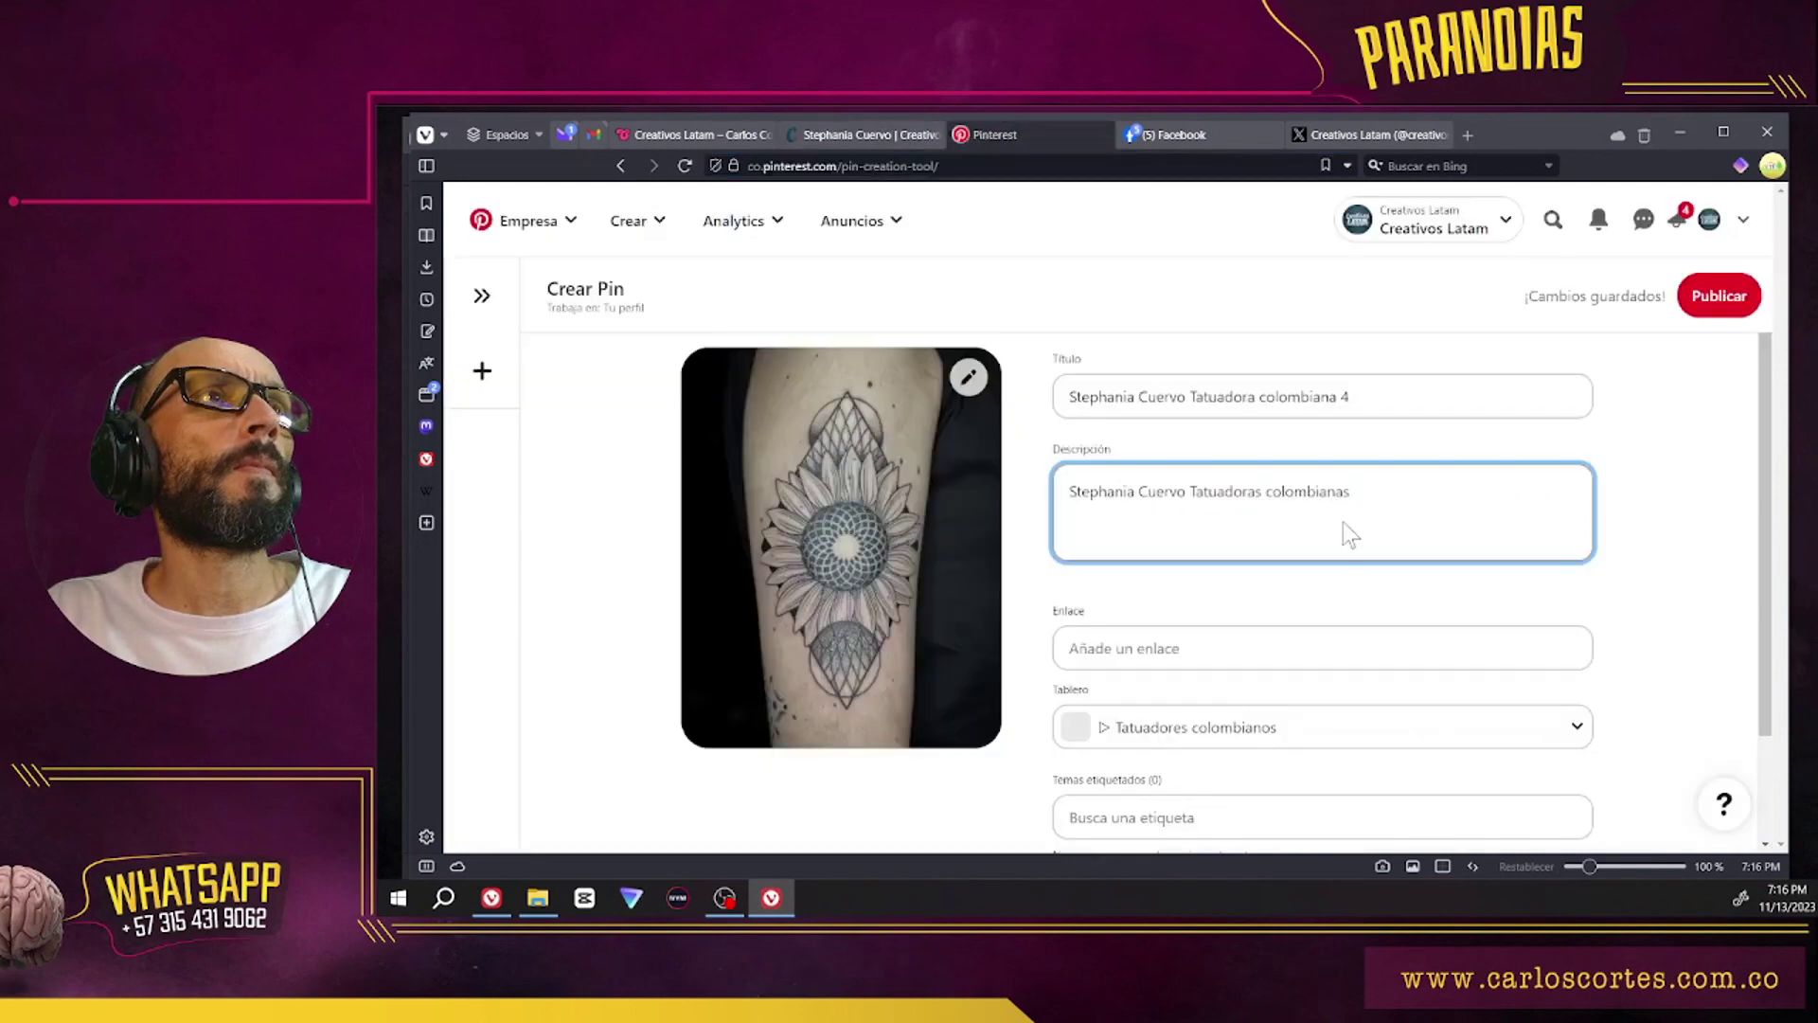
{"action": "left_click", "coordinate": [1364, 649]}
{"action": "key", "text": "ctrl+v"}
Step: Tag the sunflower tattoo Pin with the topic "tatuaje" and publish it
{"action": "scroll", "coordinate": [1365, 649], "scroll_direction": "down", "scroll_amount": 3}
{"action": "left_click", "coordinate": [1339, 688]}
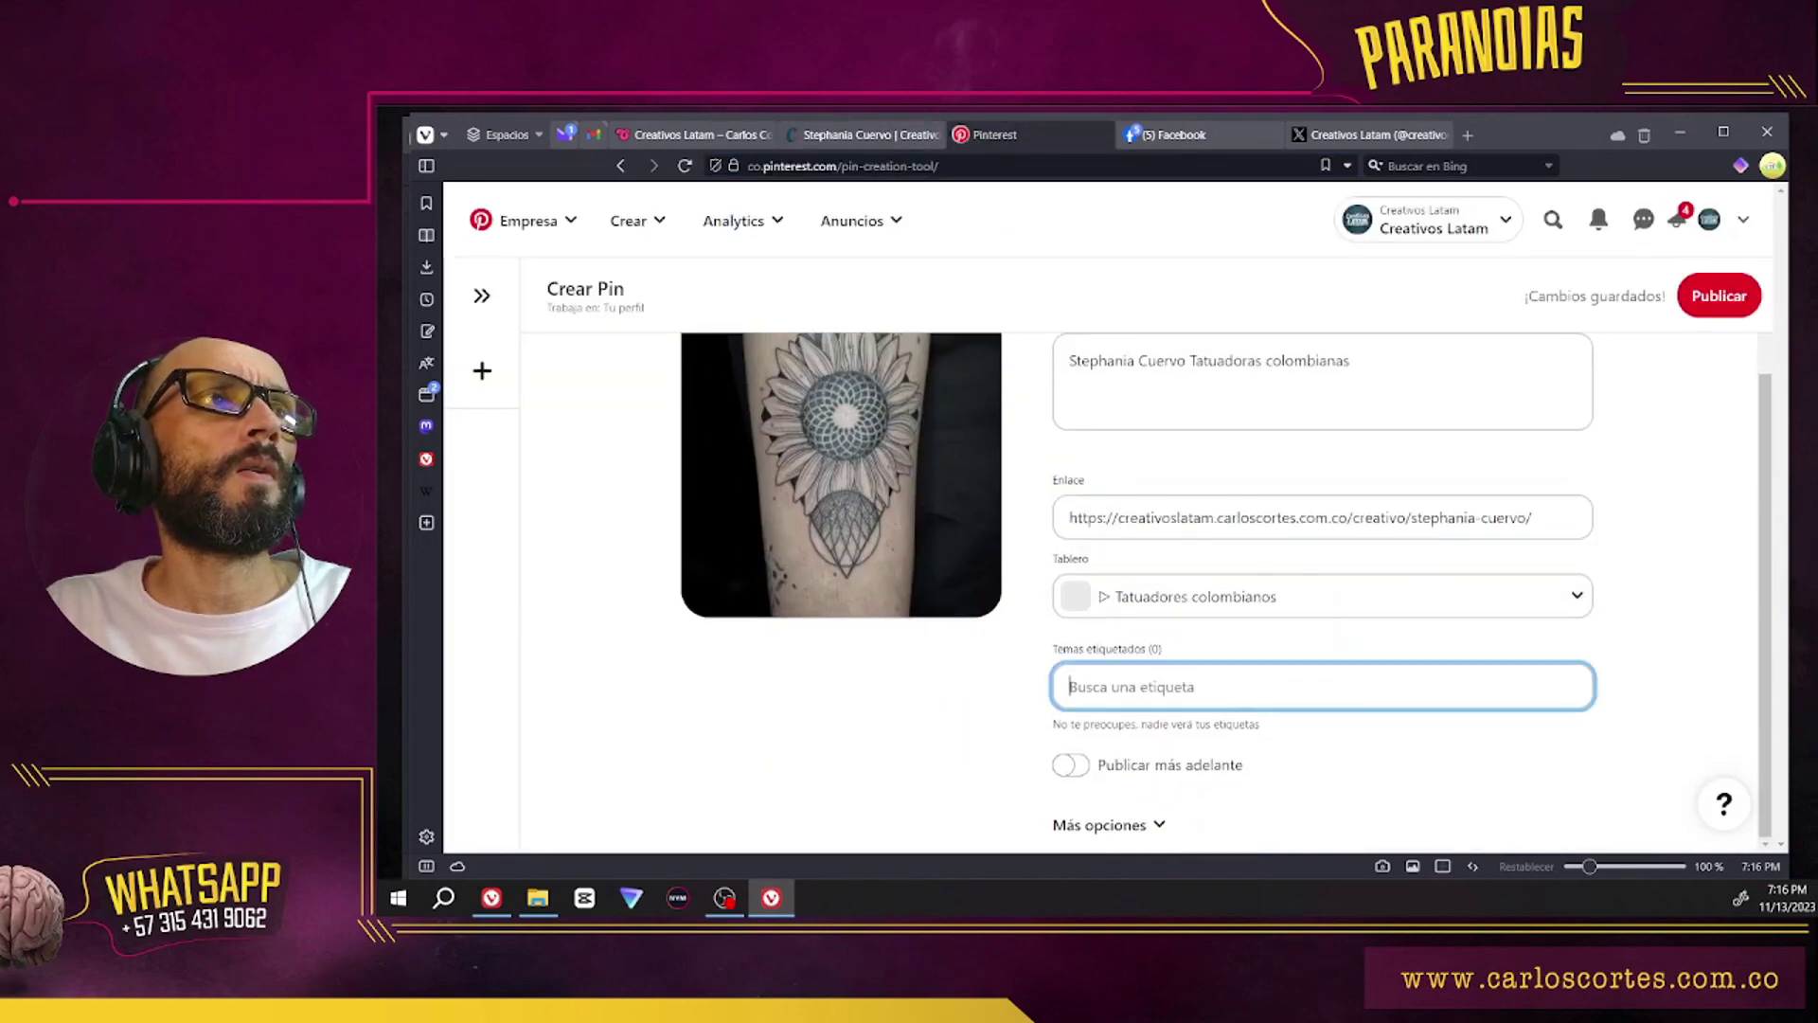
{"action": "type", "text": "tatu"}
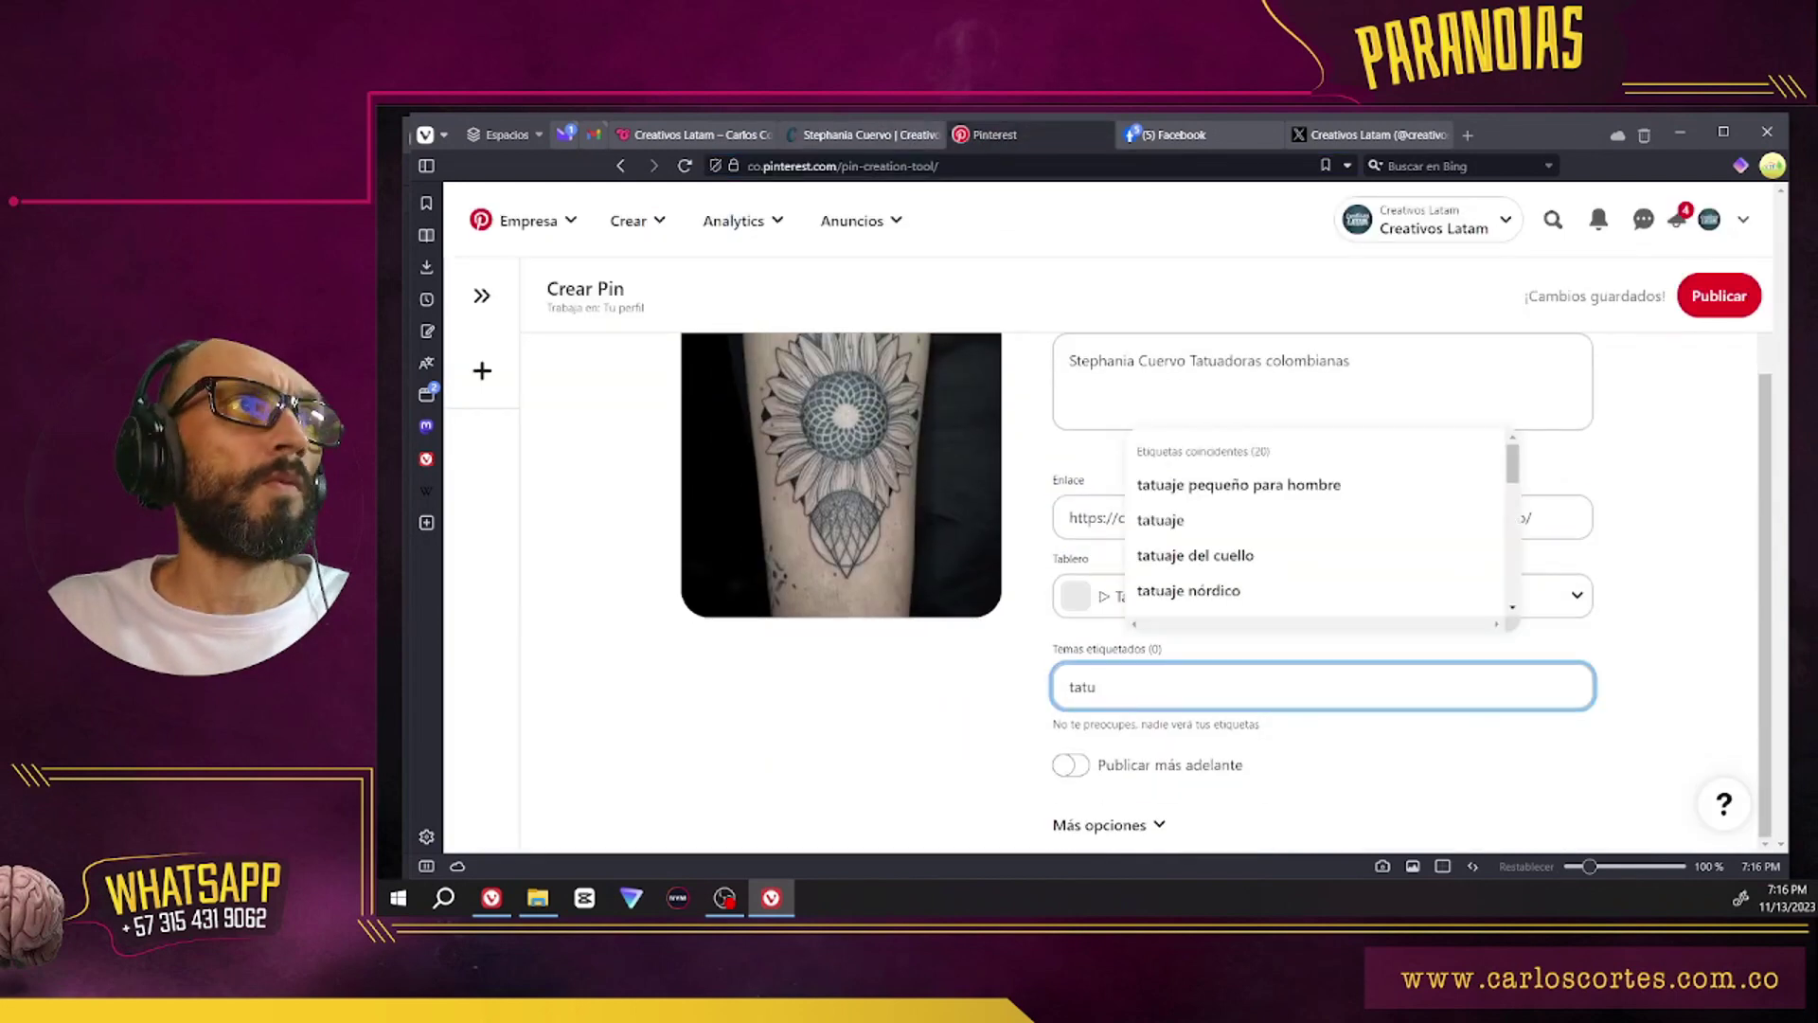
{"action": "left_click", "coordinate": [1210, 521]}
{"action": "scroll", "coordinate": [1599, 703], "scroll_direction": "up", "scroll_amount": 2}
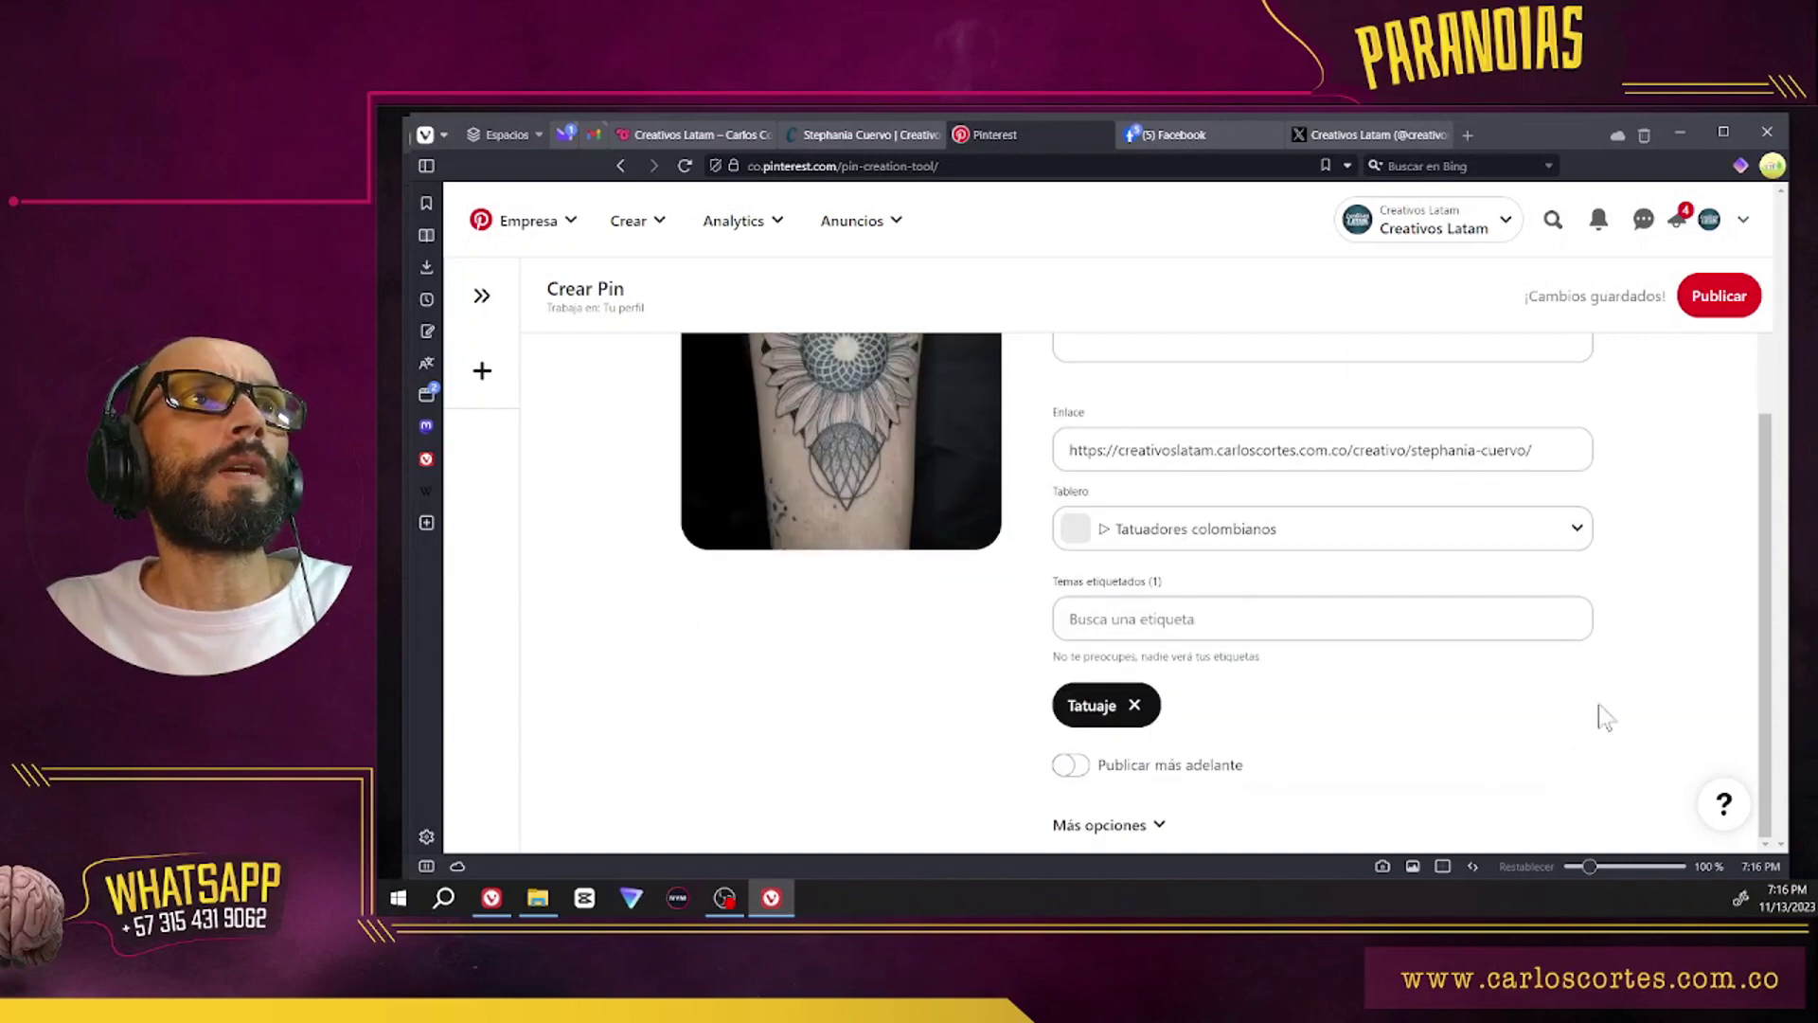
{"action": "left_click", "coordinate": [1722, 294]}
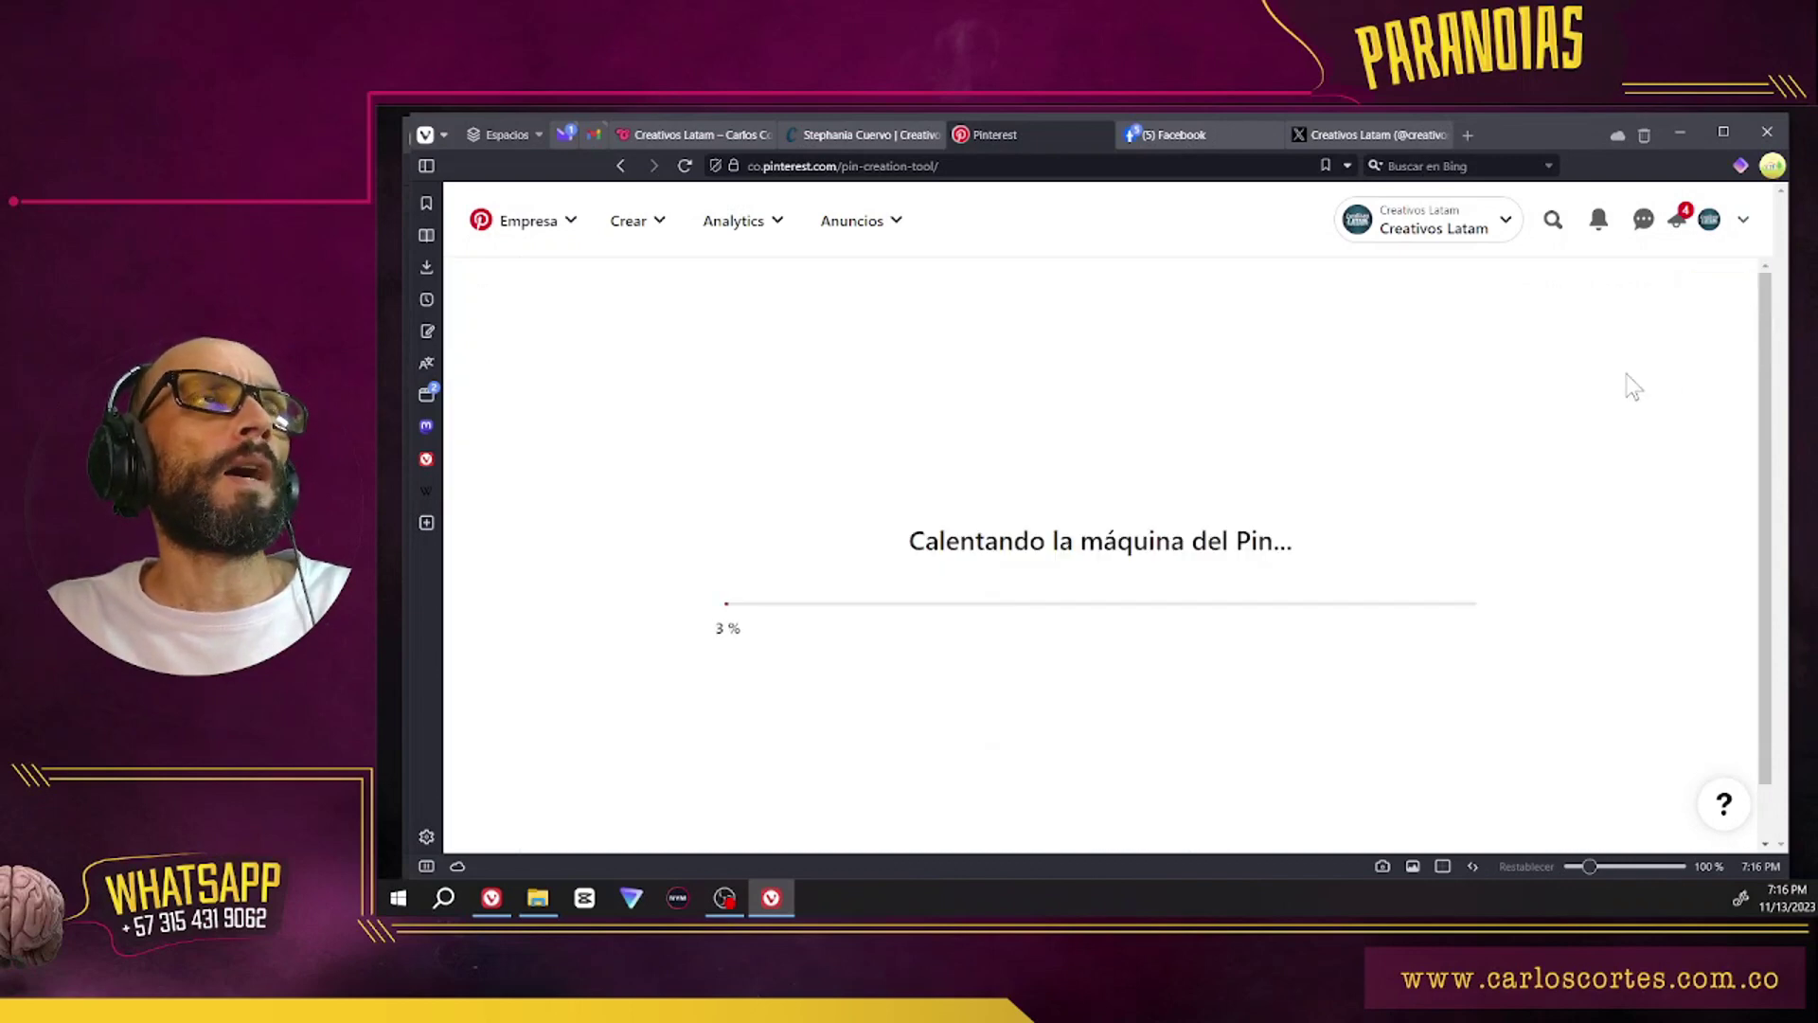
Step: Upload forearm tattoo photo number 5 to a new Pin, titled with the artist's name and "Tatuadora colombiana 5" and described with the name and "Tatuadoras colombianas"
{"action": "key", "text": "alt+Tab"}
{"action": "left_click", "coordinate": [1448, 429]}
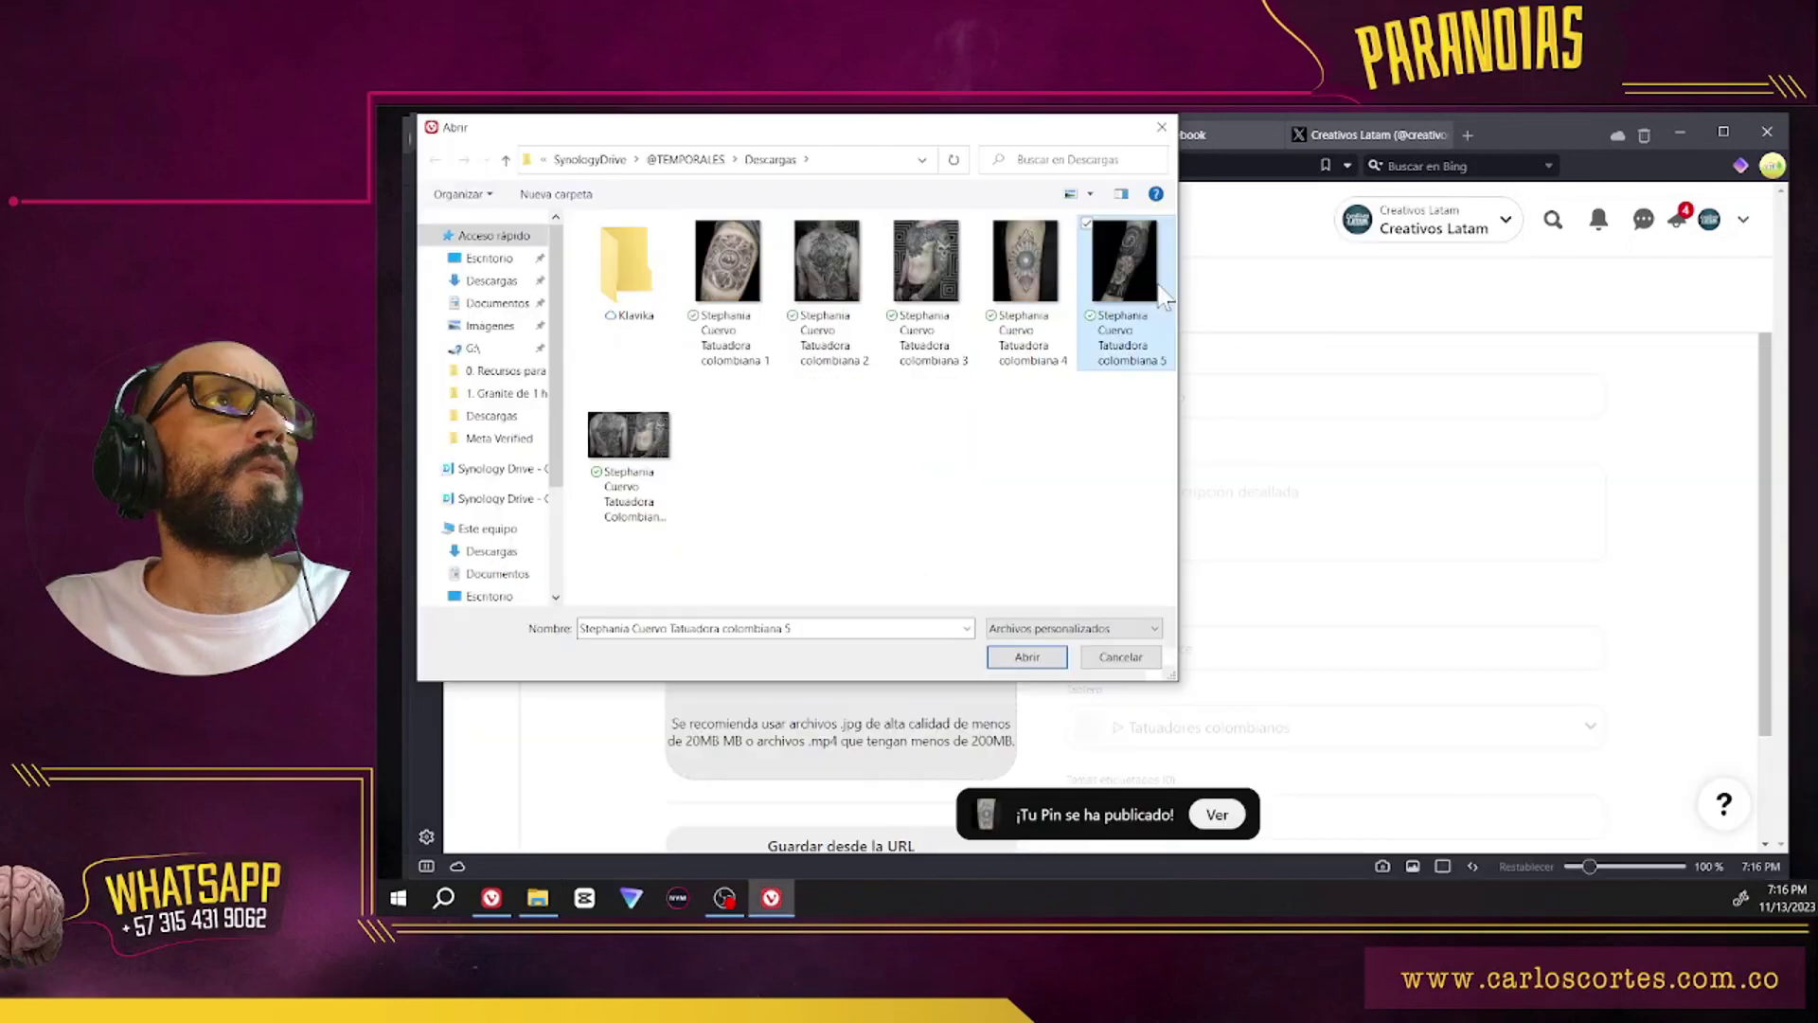
{"action": "double_click", "coordinate": [1164, 299]}
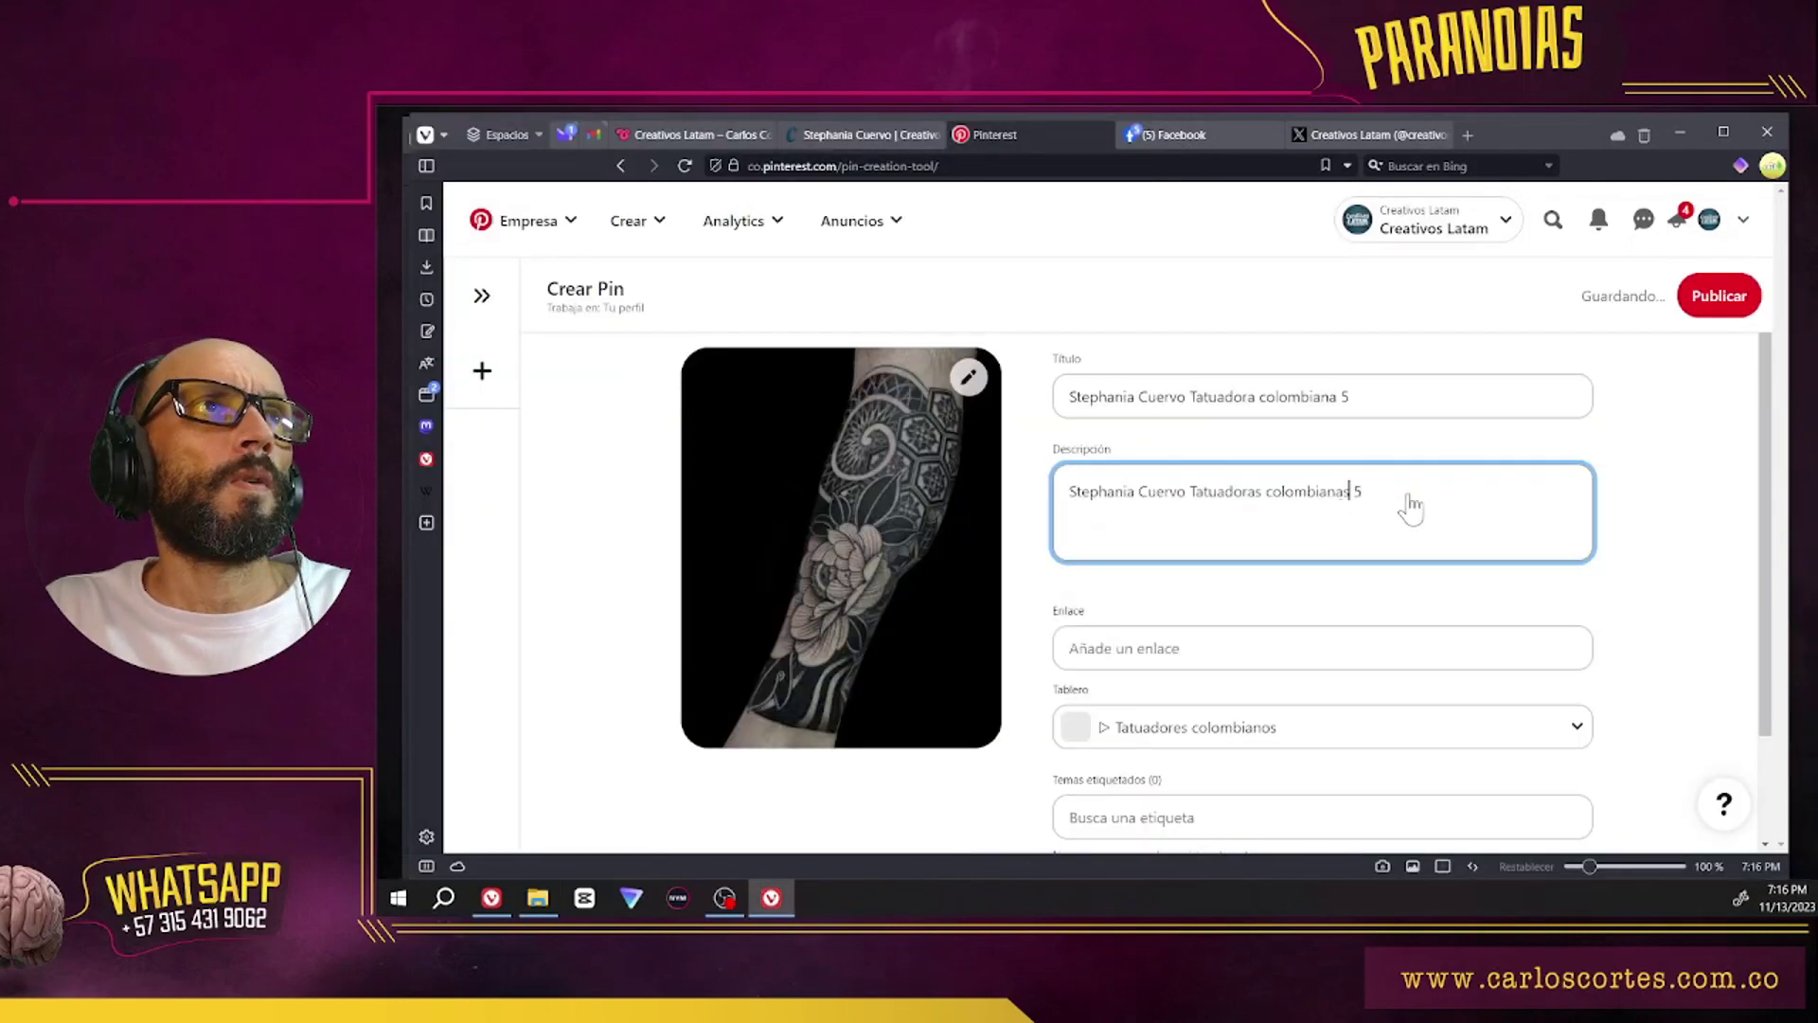
{"action": "left_click", "coordinate": [1408, 500]}
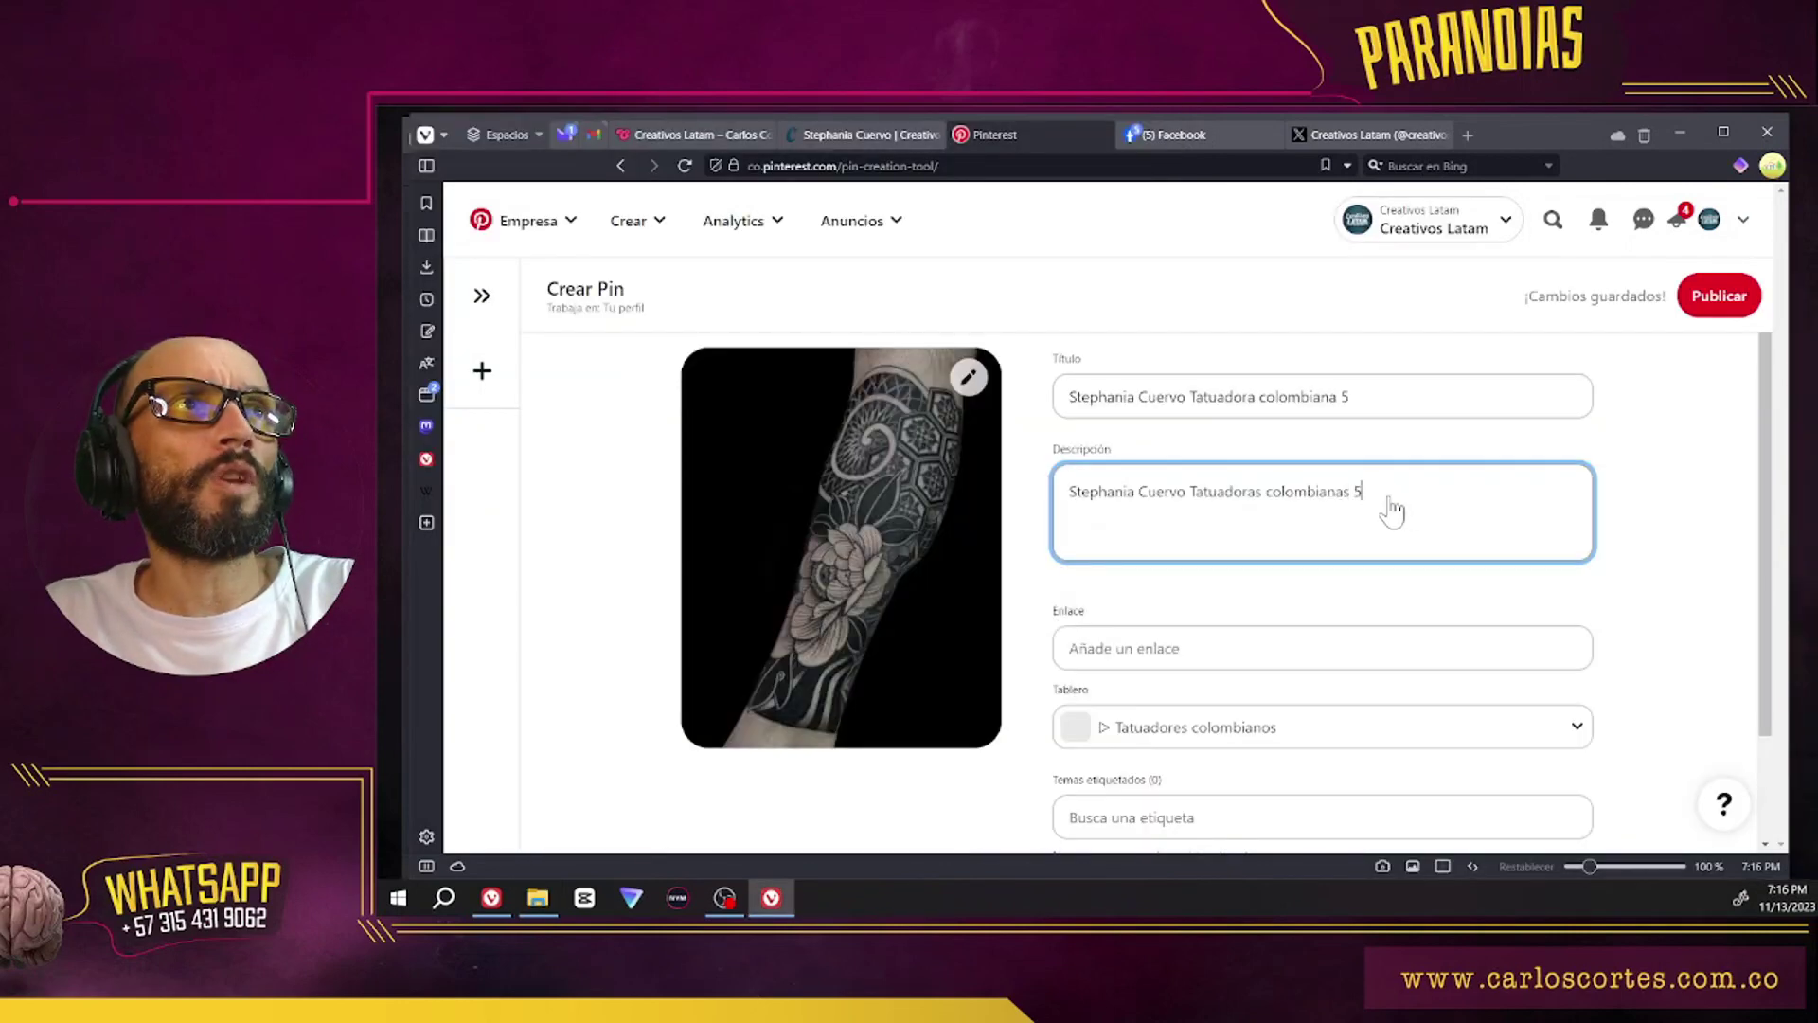
{"action": "key", "text": "BackSpace"}
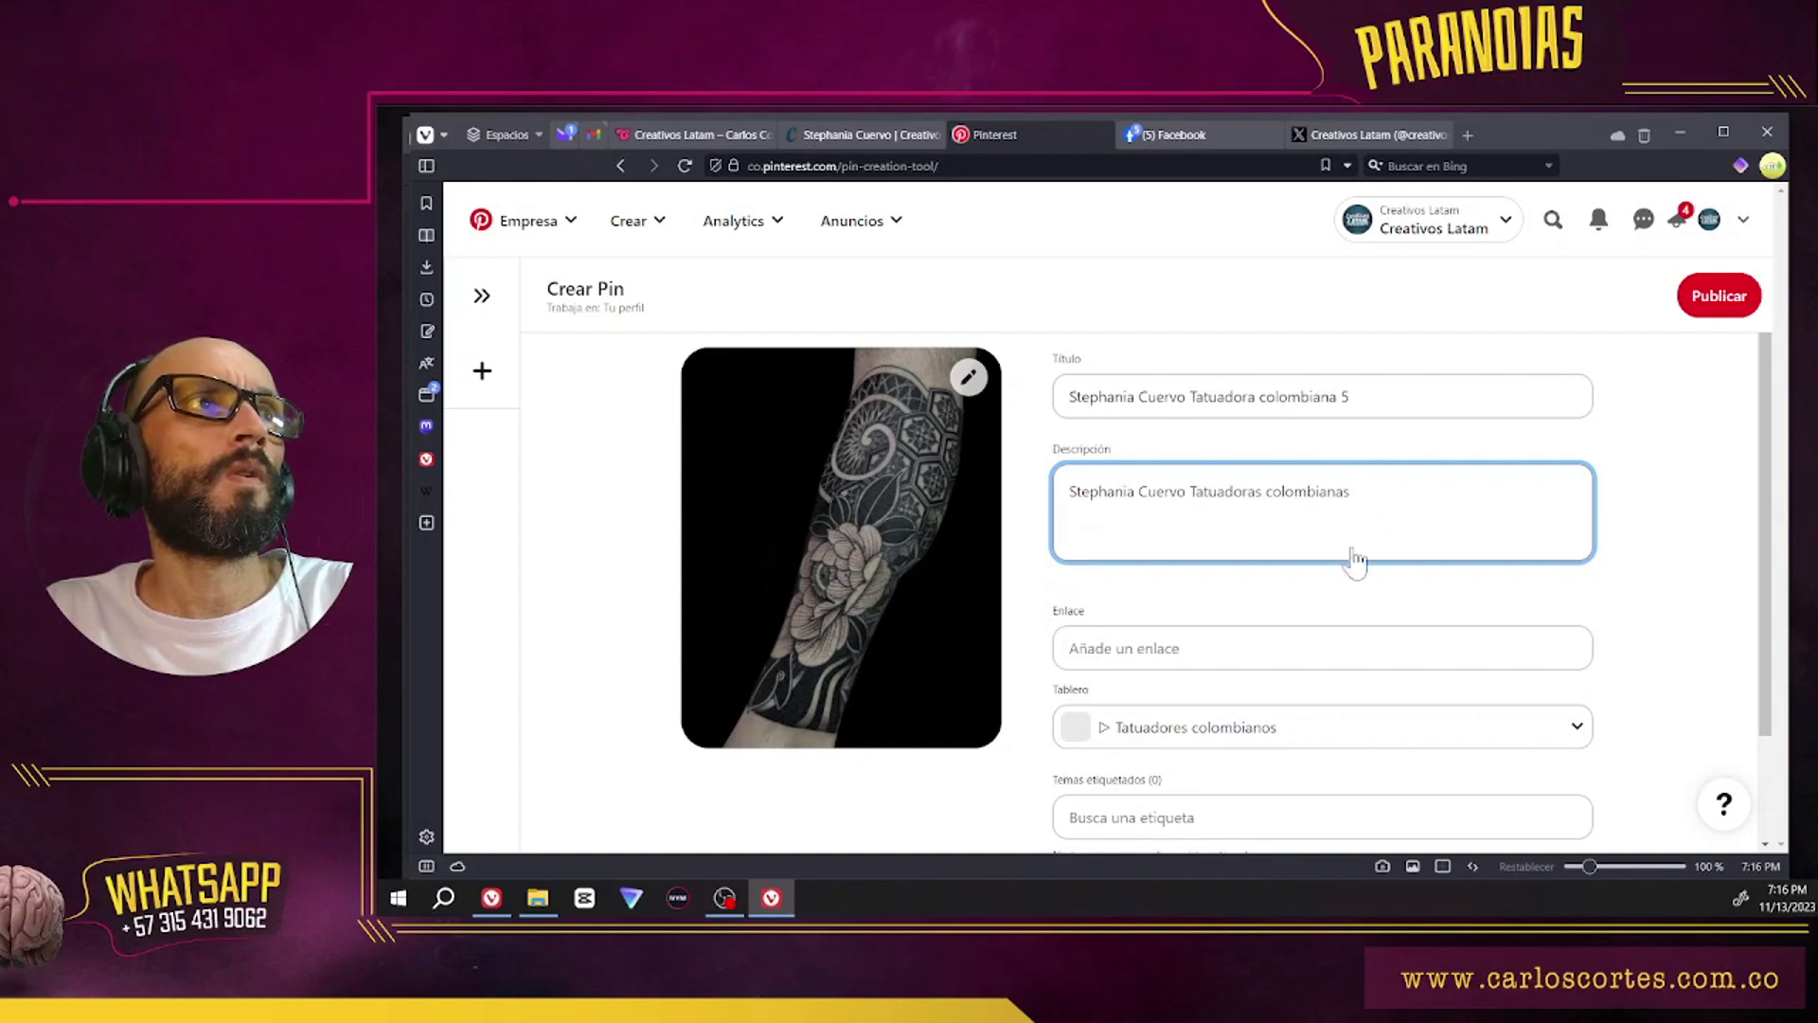
Step: Copy the address of the artist's published profile page and set it as the fifth Pin's Enlace
{"action": "left_click", "coordinate": [882, 142]}
{"action": "left_click", "coordinate": [900, 166]}
{"action": "key", "text": "ctrl+c"}
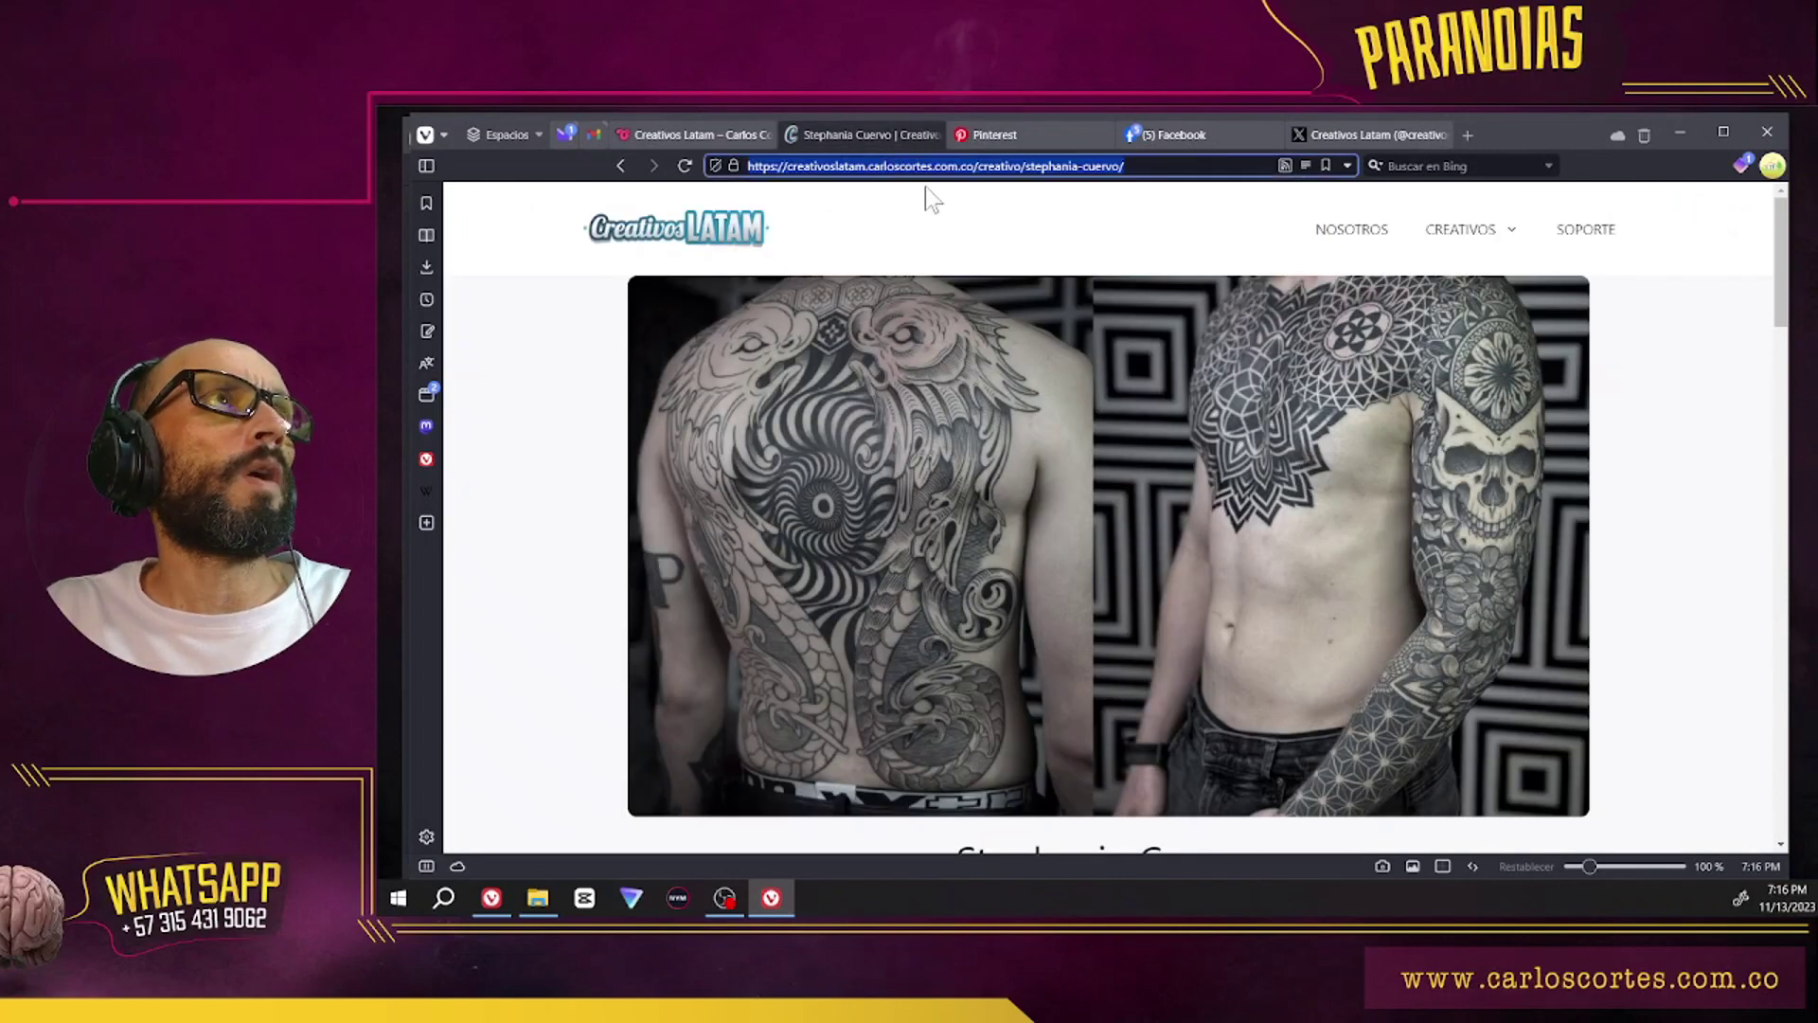
{"action": "left_click", "coordinate": [992, 136]}
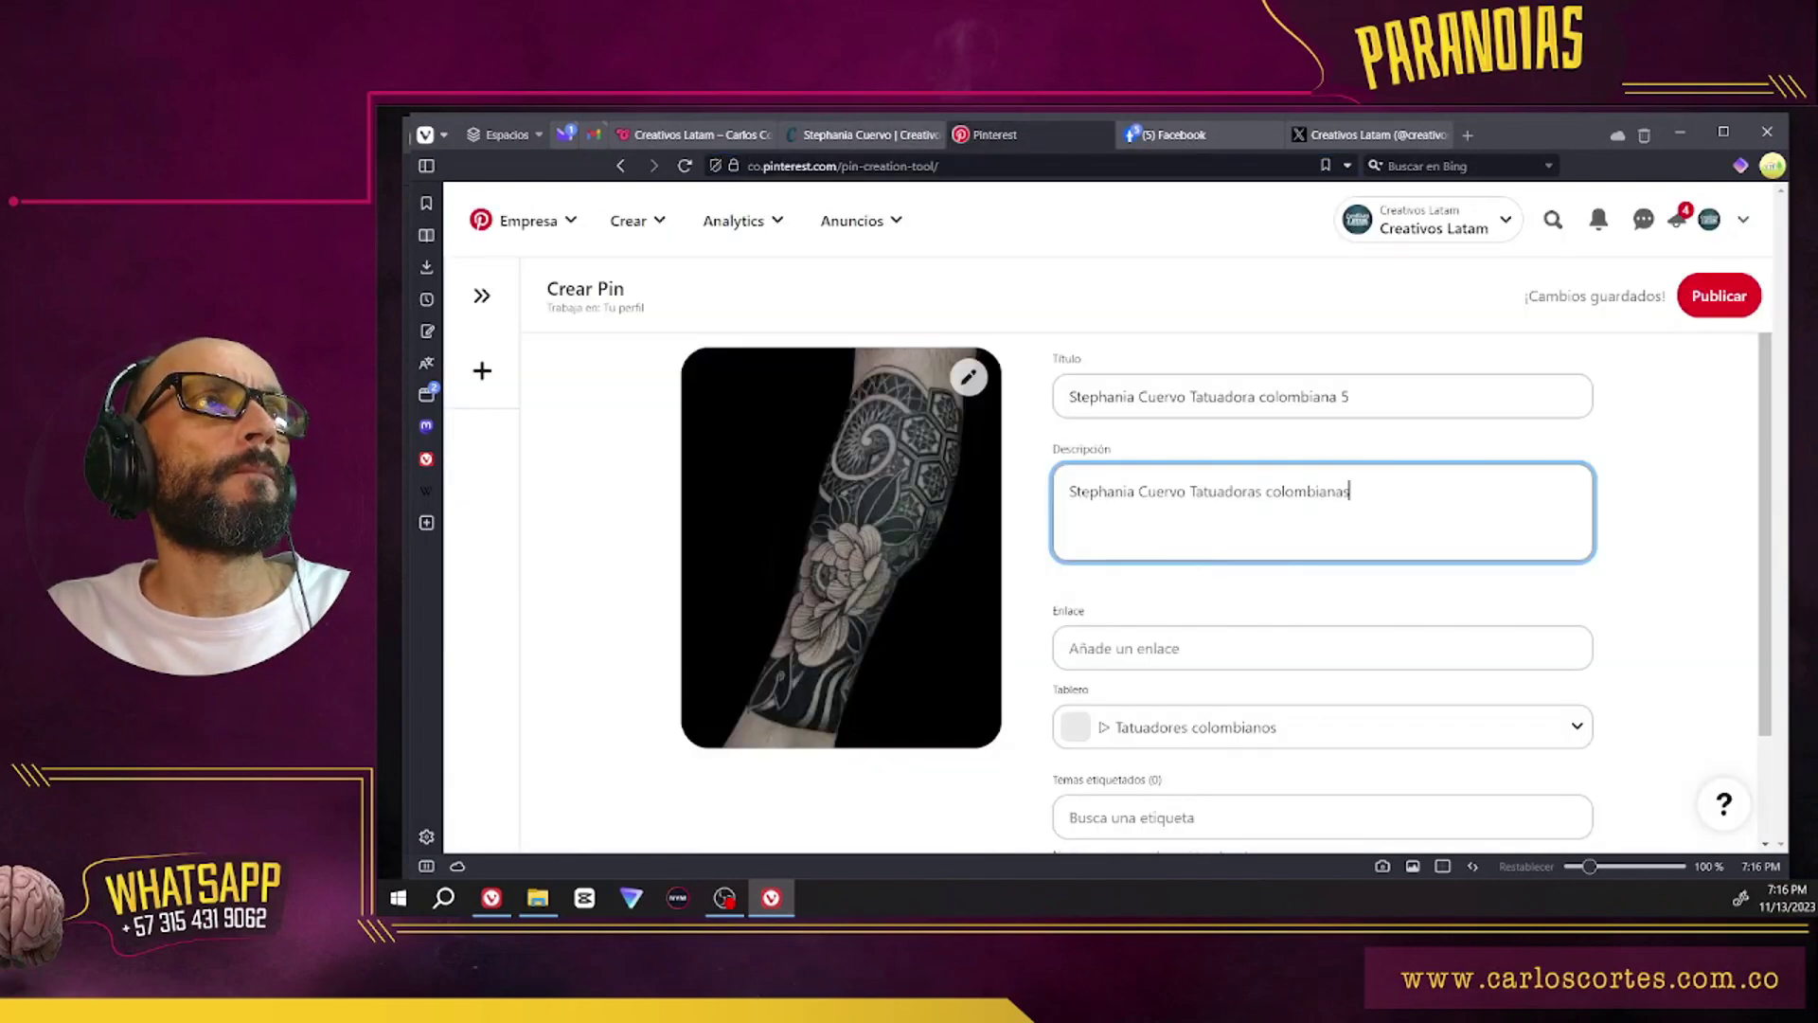
{"action": "left_click", "coordinate": [1221, 644]}
{"action": "key", "text": "ctrl+v"}
Step: Tag the fifth tattoo Pin with the topic "tatuaje" and publish it
{"action": "scroll", "coordinate": [1227, 754], "scroll_direction": "down", "scroll_amount": 1}
{"action": "left_click", "coordinate": [1190, 691]}
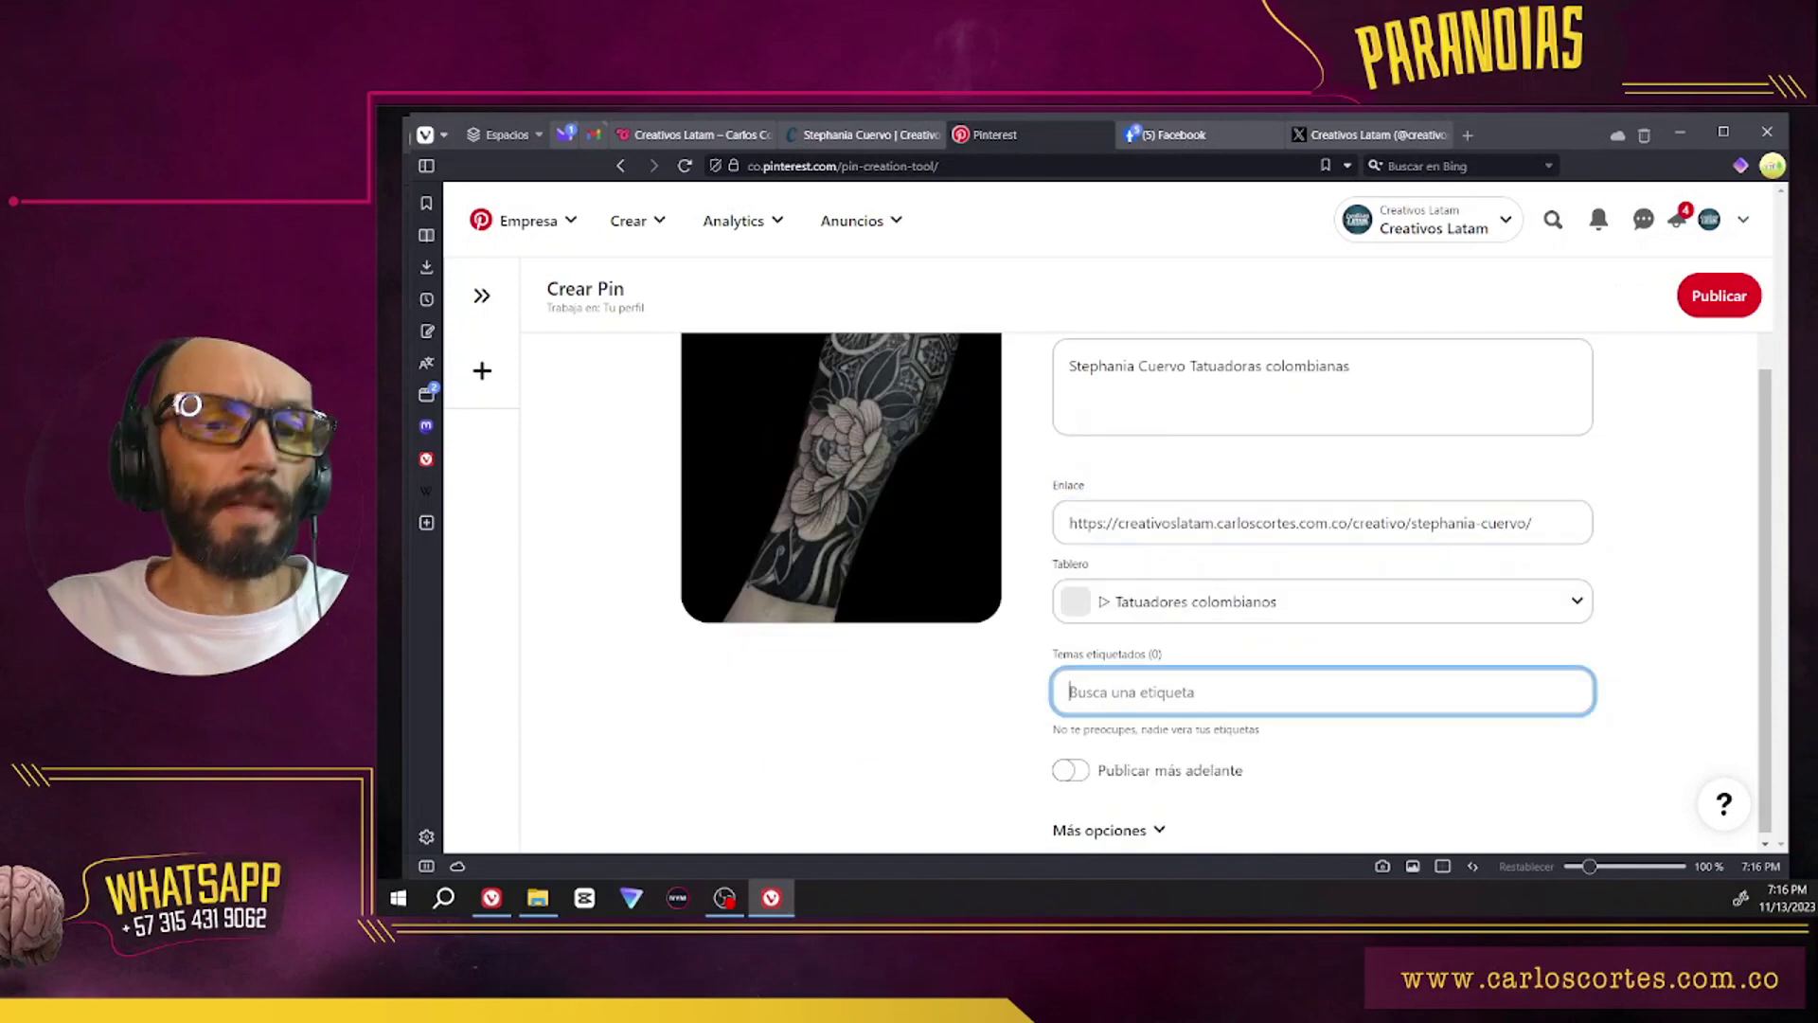
{"action": "type", "text": "tatua"}
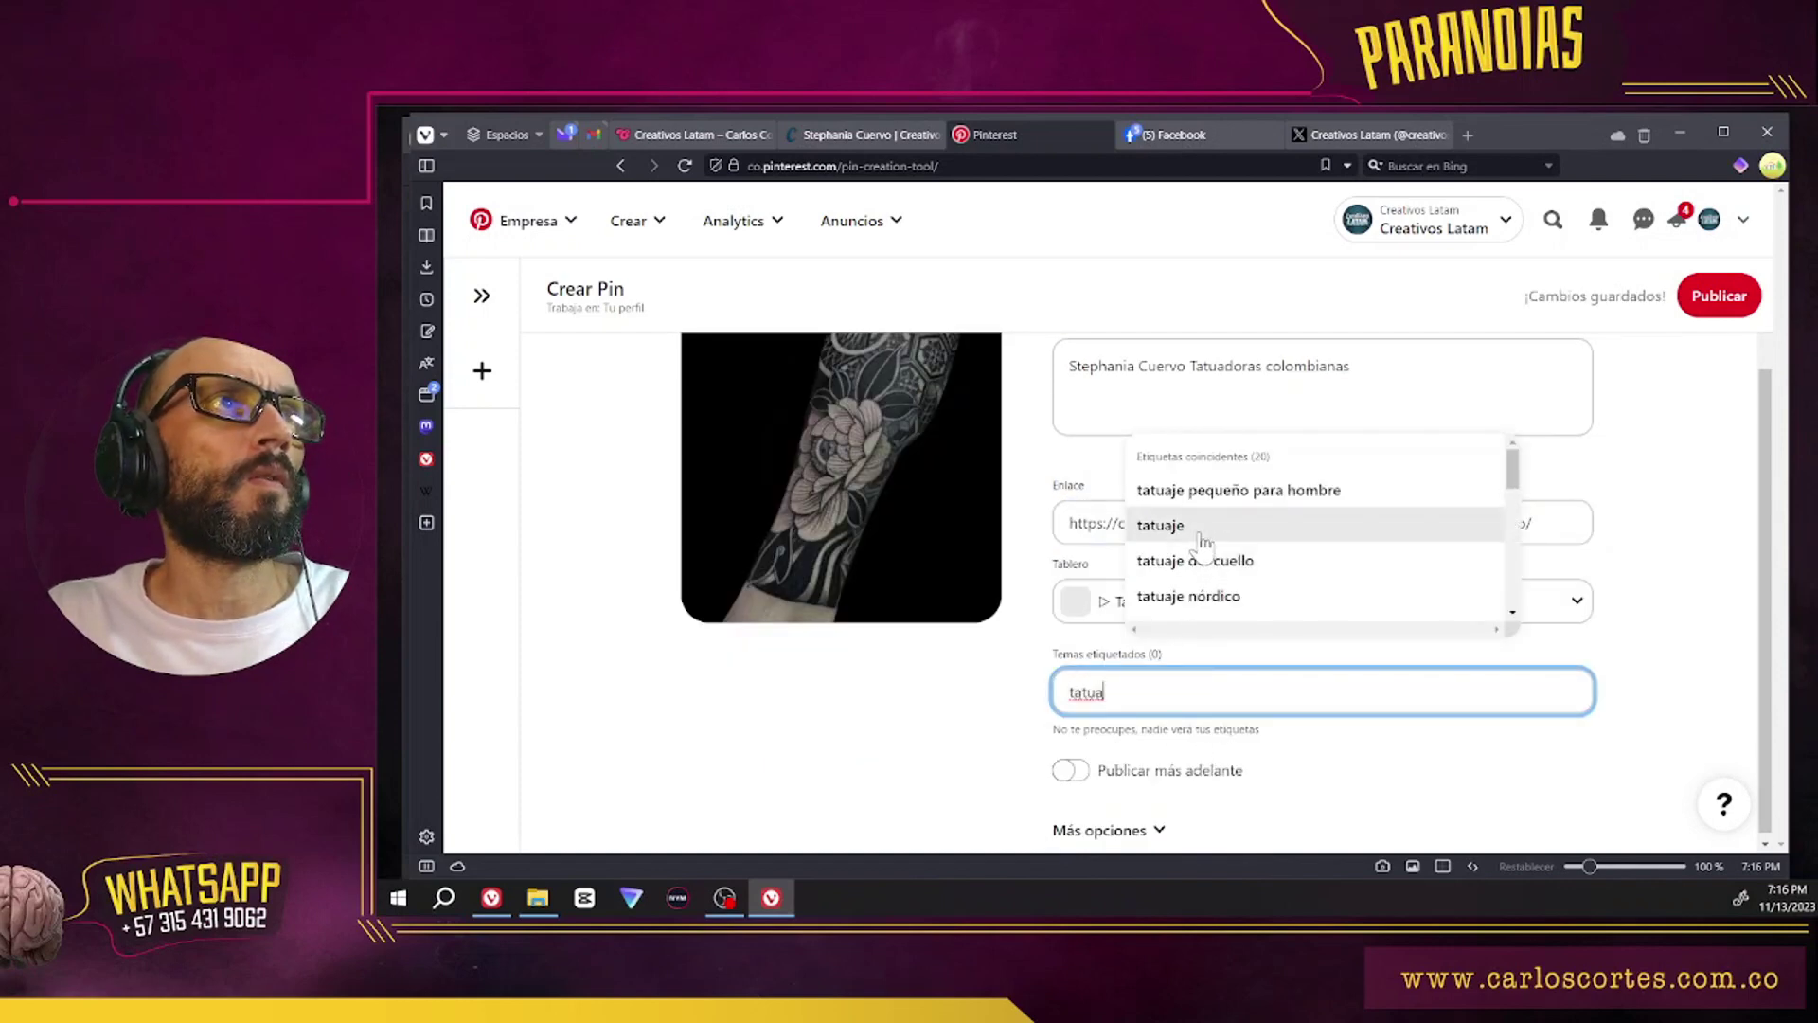
{"action": "left_click", "coordinate": [1198, 532]}
{"action": "scroll", "coordinate": [1668, 720], "scroll_direction": "down", "scroll_amount": 1}
{"action": "scroll", "coordinate": [1695, 587], "scroll_direction": "up", "scroll_amount": 2}
{"action": "left_click", "coordinate": [1716, 295]}
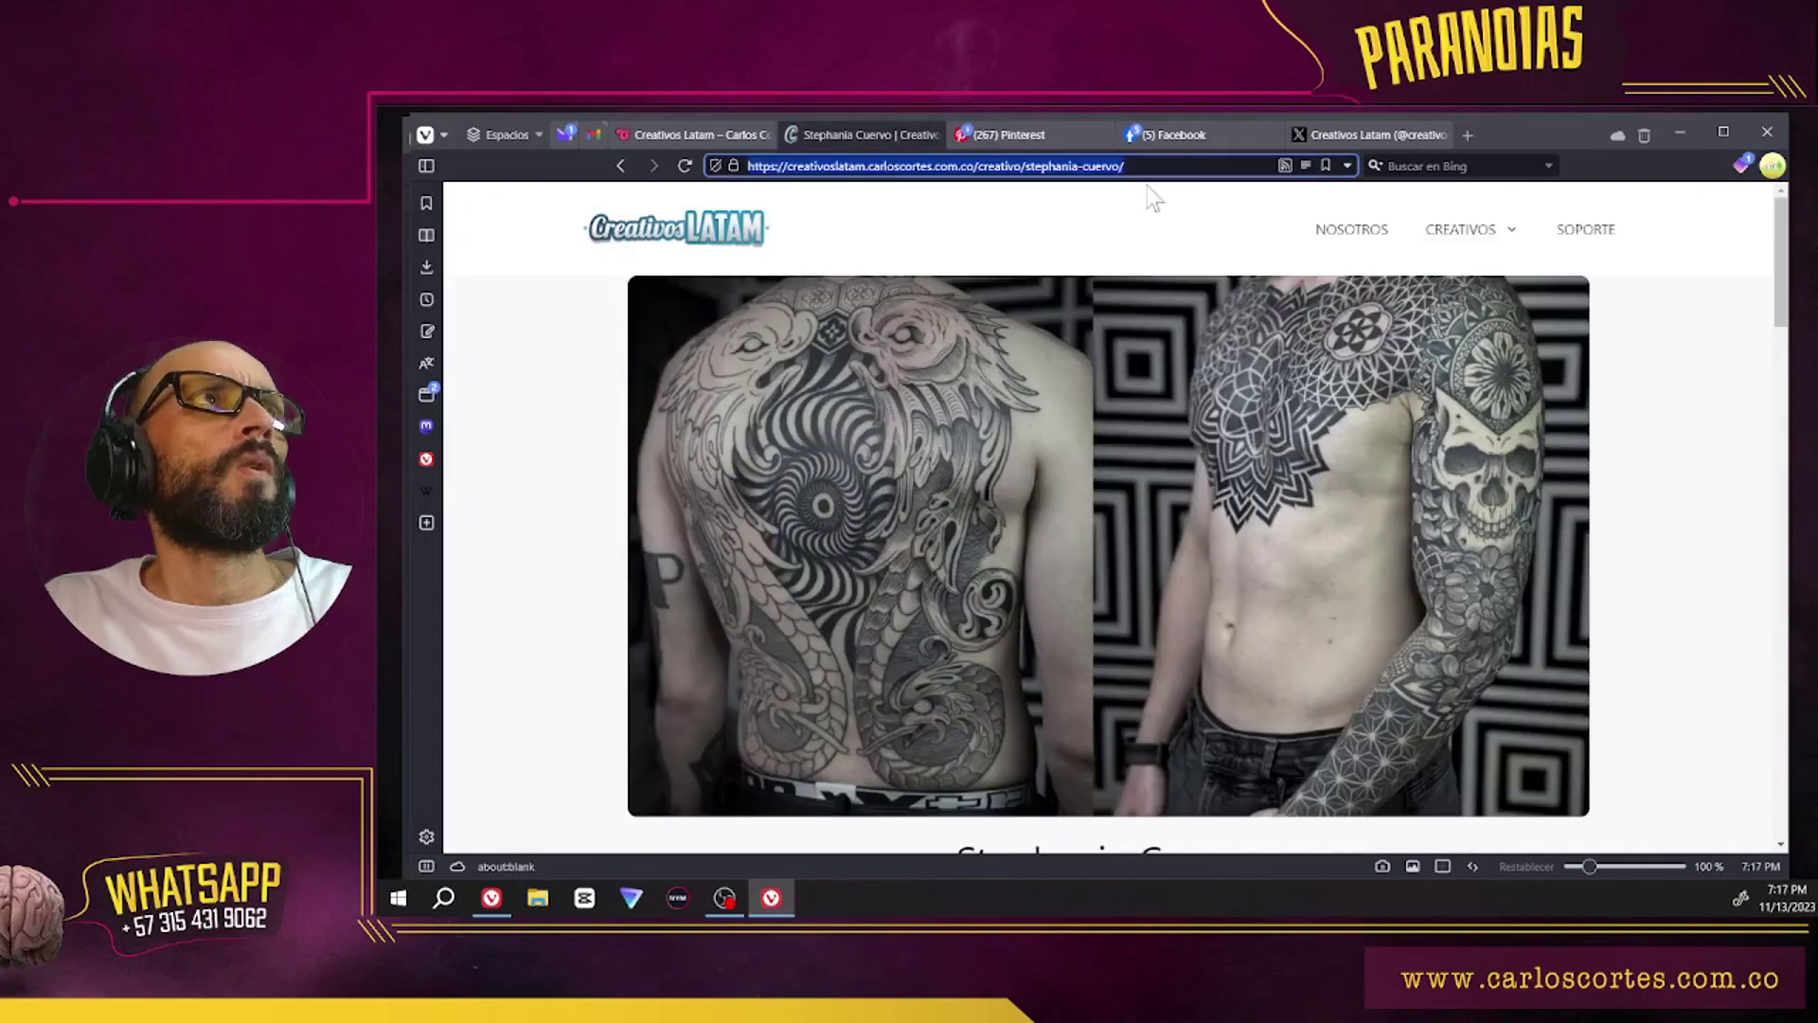
Step: Switch to Creativos Latam's Facebook page and start a post draft containing the artist's profile link
{"action": "left_click", "coordinate": [1191, 138]}
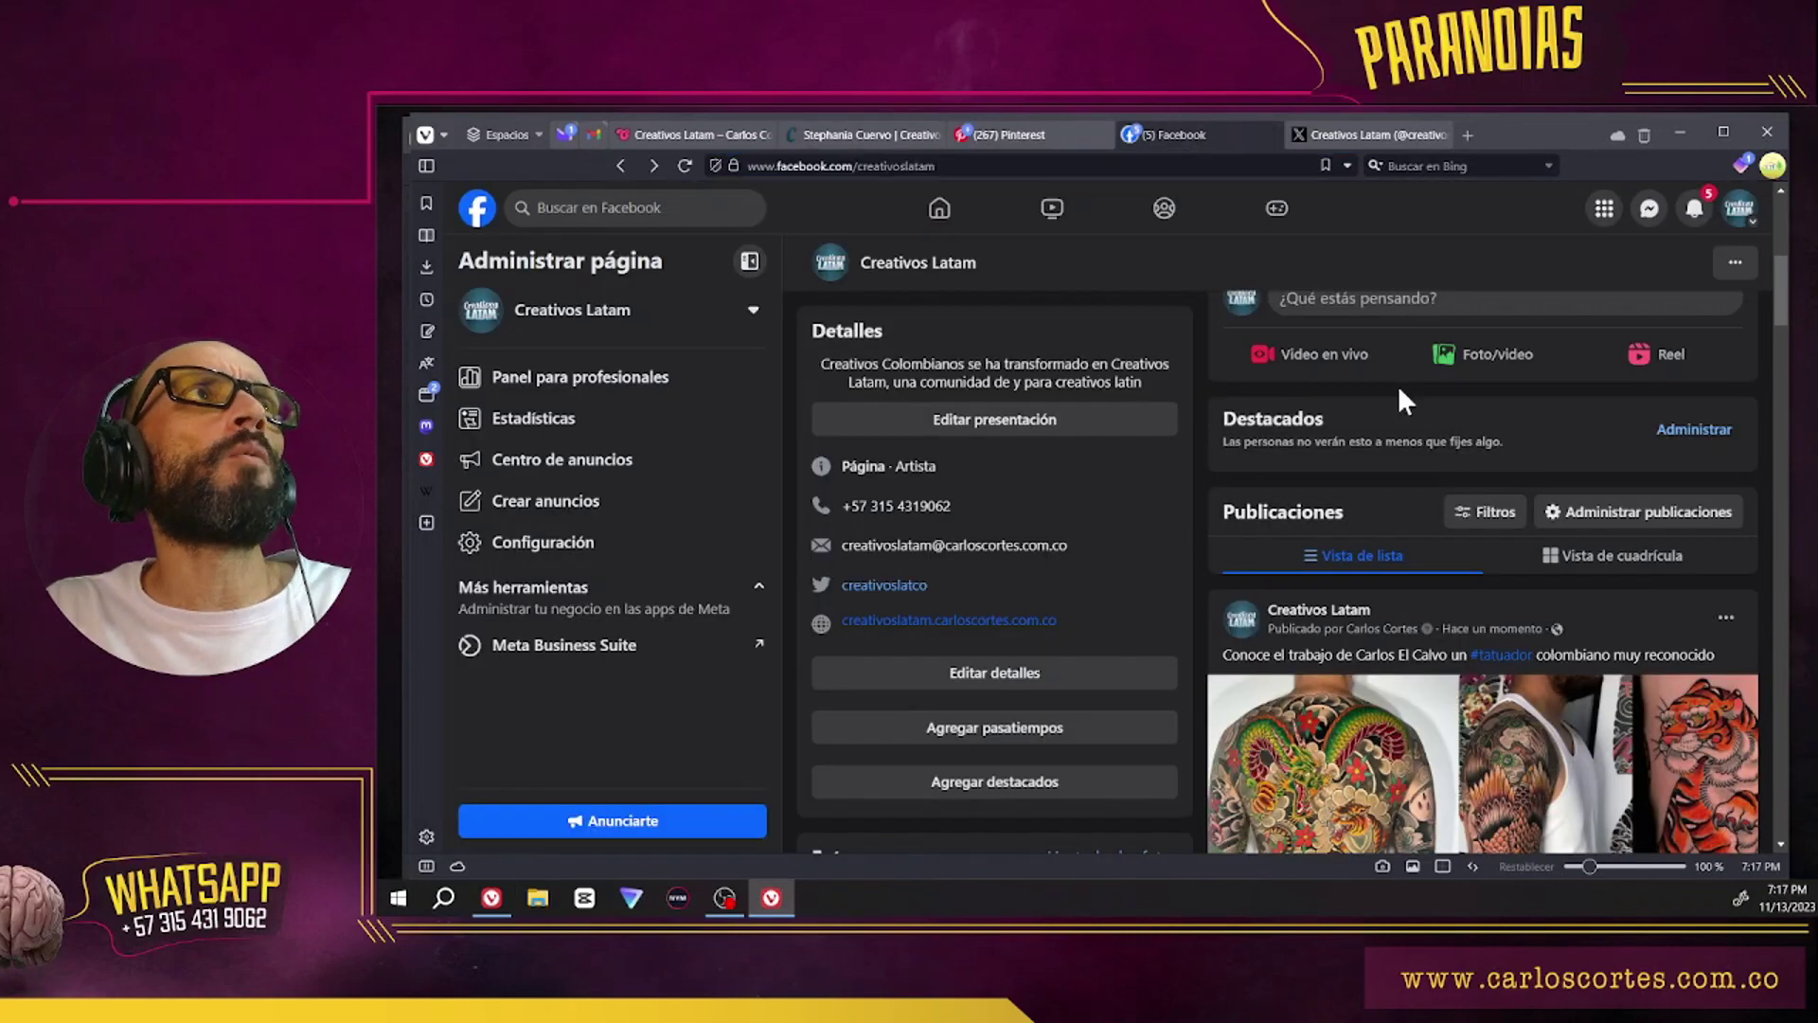
{"action": "scroll", "coordinate": [1486, 577], "scroll_direction": "up", "scroll_amount": 3}
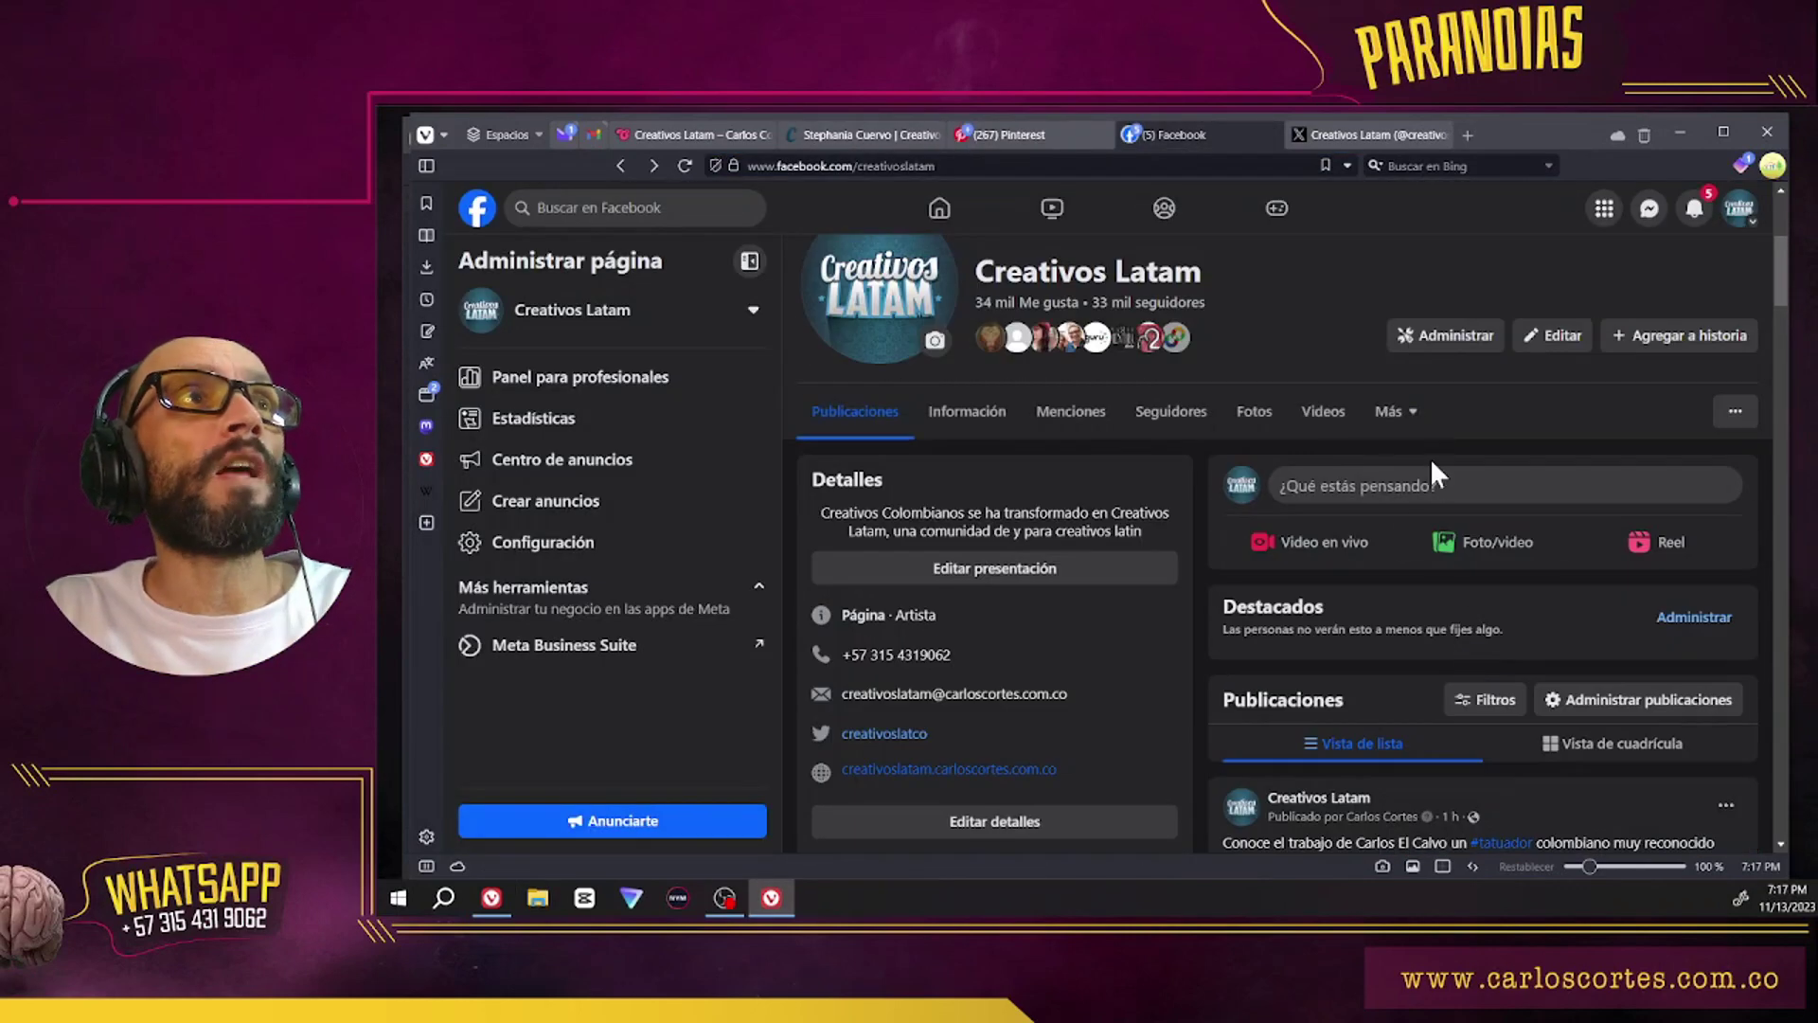
{"action": "left_click", "coordinate": [1411, 481]}
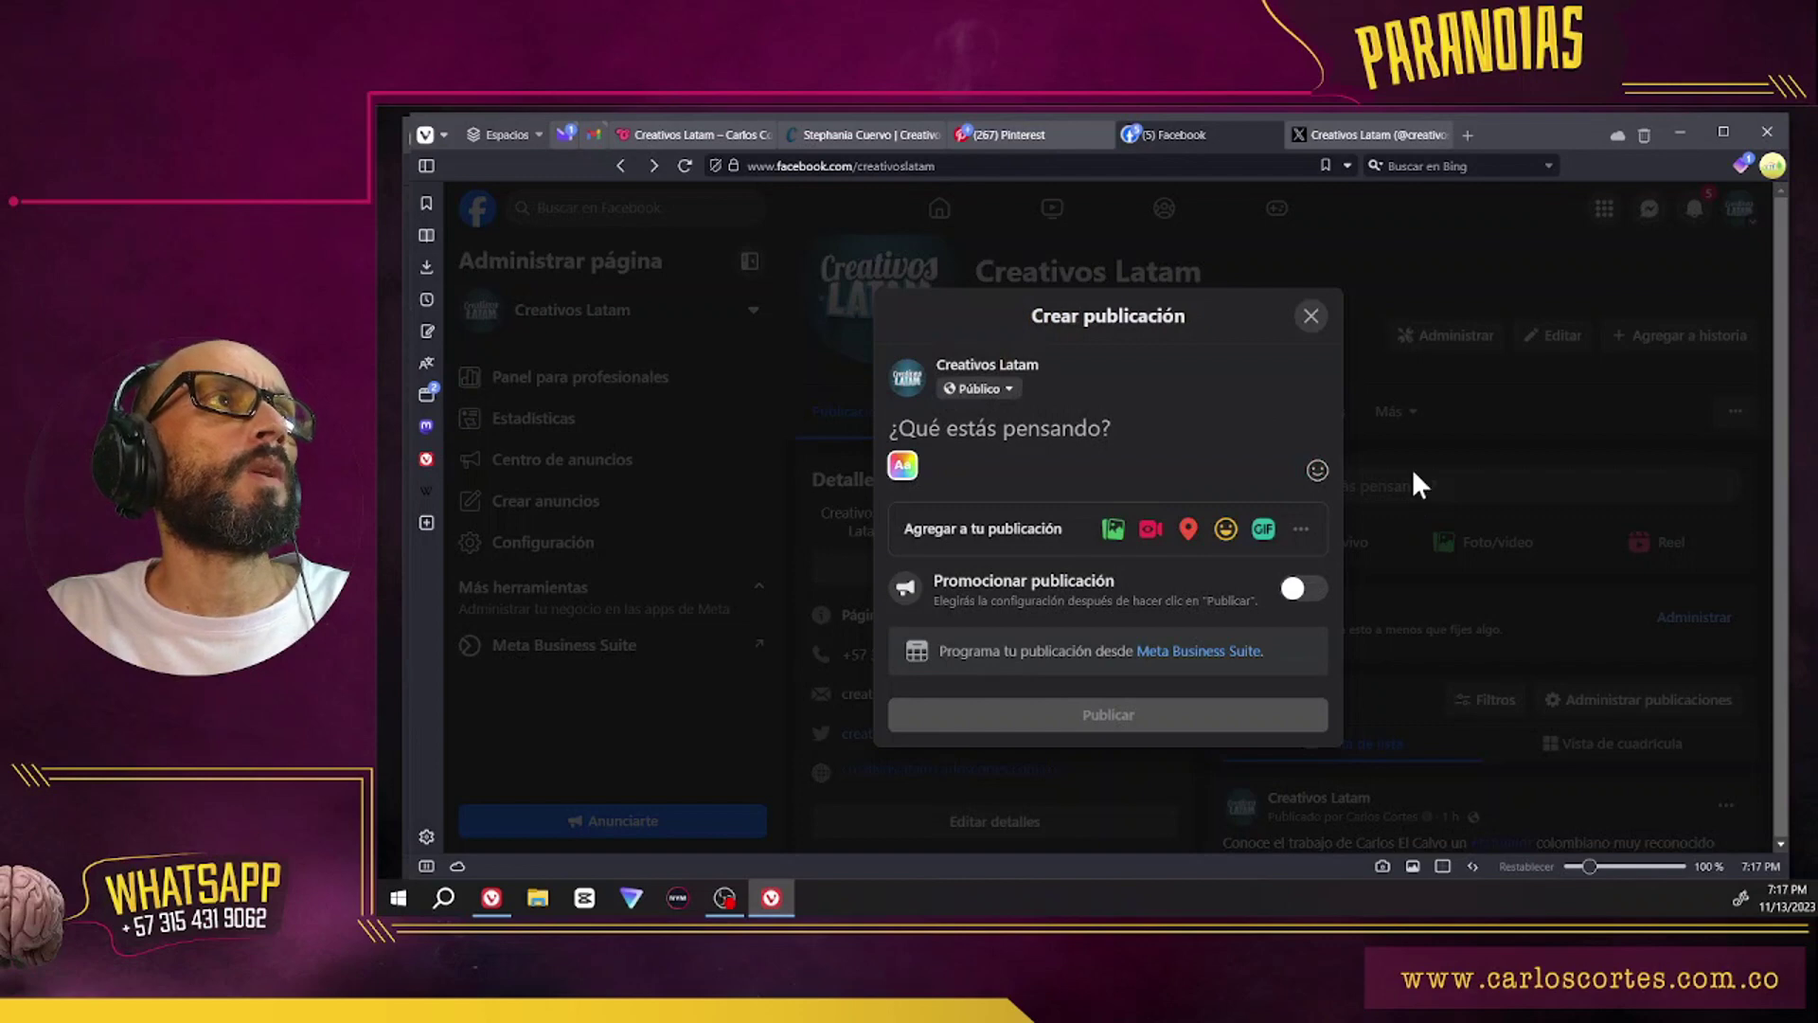
{"action": "key", "text": "ctrl+v"}
{"action": "left_click", "coordinate": [1530, 409]}
Step: Reuse the previous post's wording above the link, adapted to the artist's name and "#tatuadora colombiana muy reconocida", and publish the Facebook post
{"action": "scroll", "coordinate": [1472, 606], "scroll_direction": "down", "scroll_amount": 1}
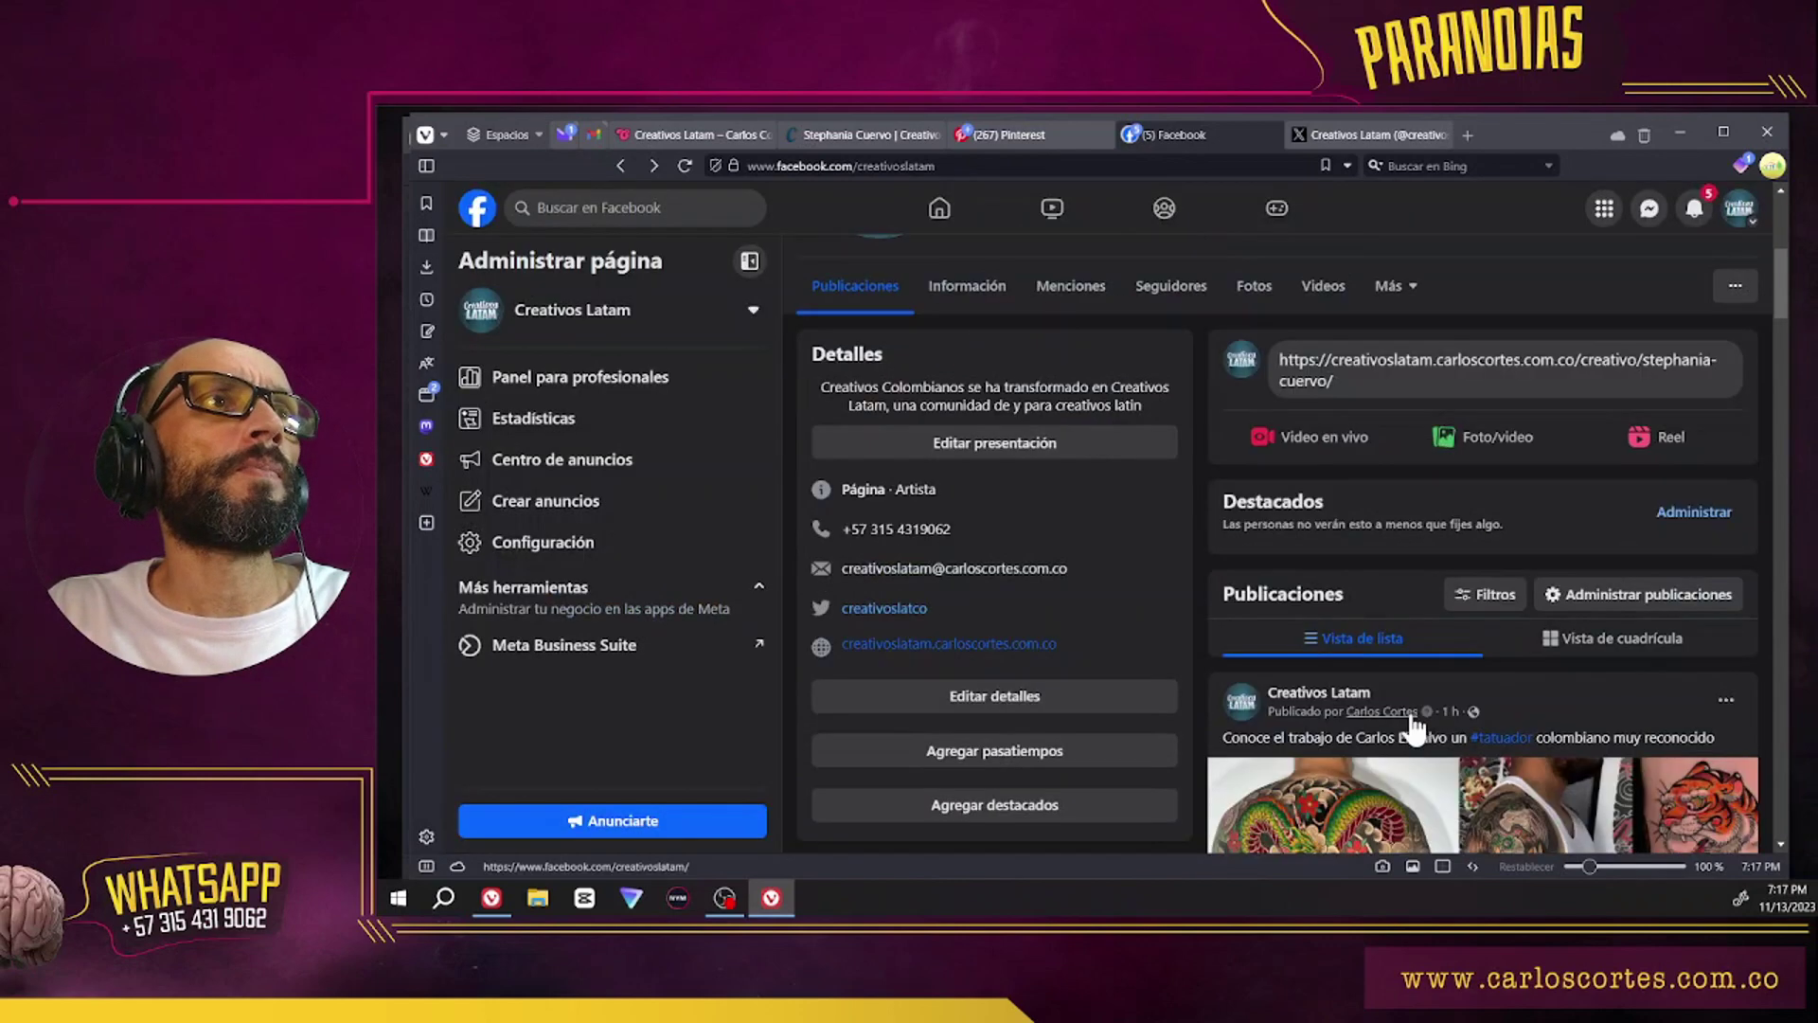
{"action": "triple_click", "coordinate": [1324, 737]}
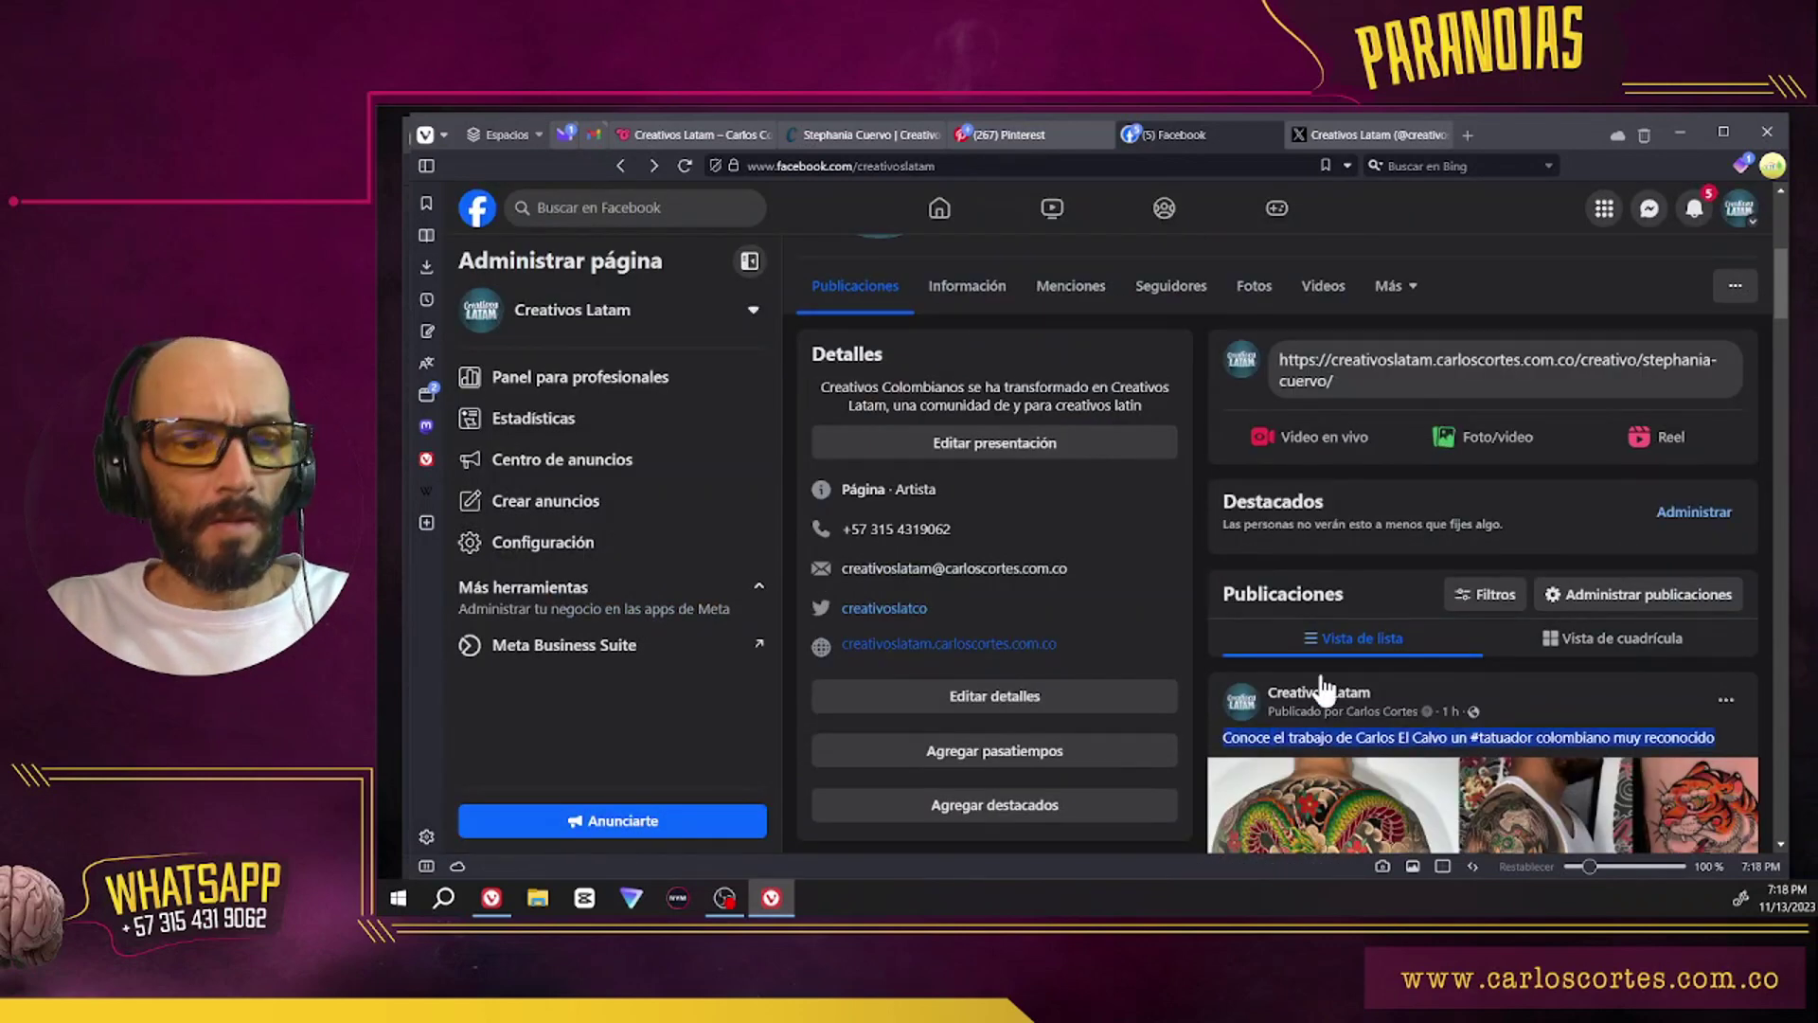
{"action": "left_click", "coordinate": [1345, 369]}
{"action": "type", "text": "Conoce el trabajo de Stephania Cuervo un #tatuadora colombiana muy reconocida"}
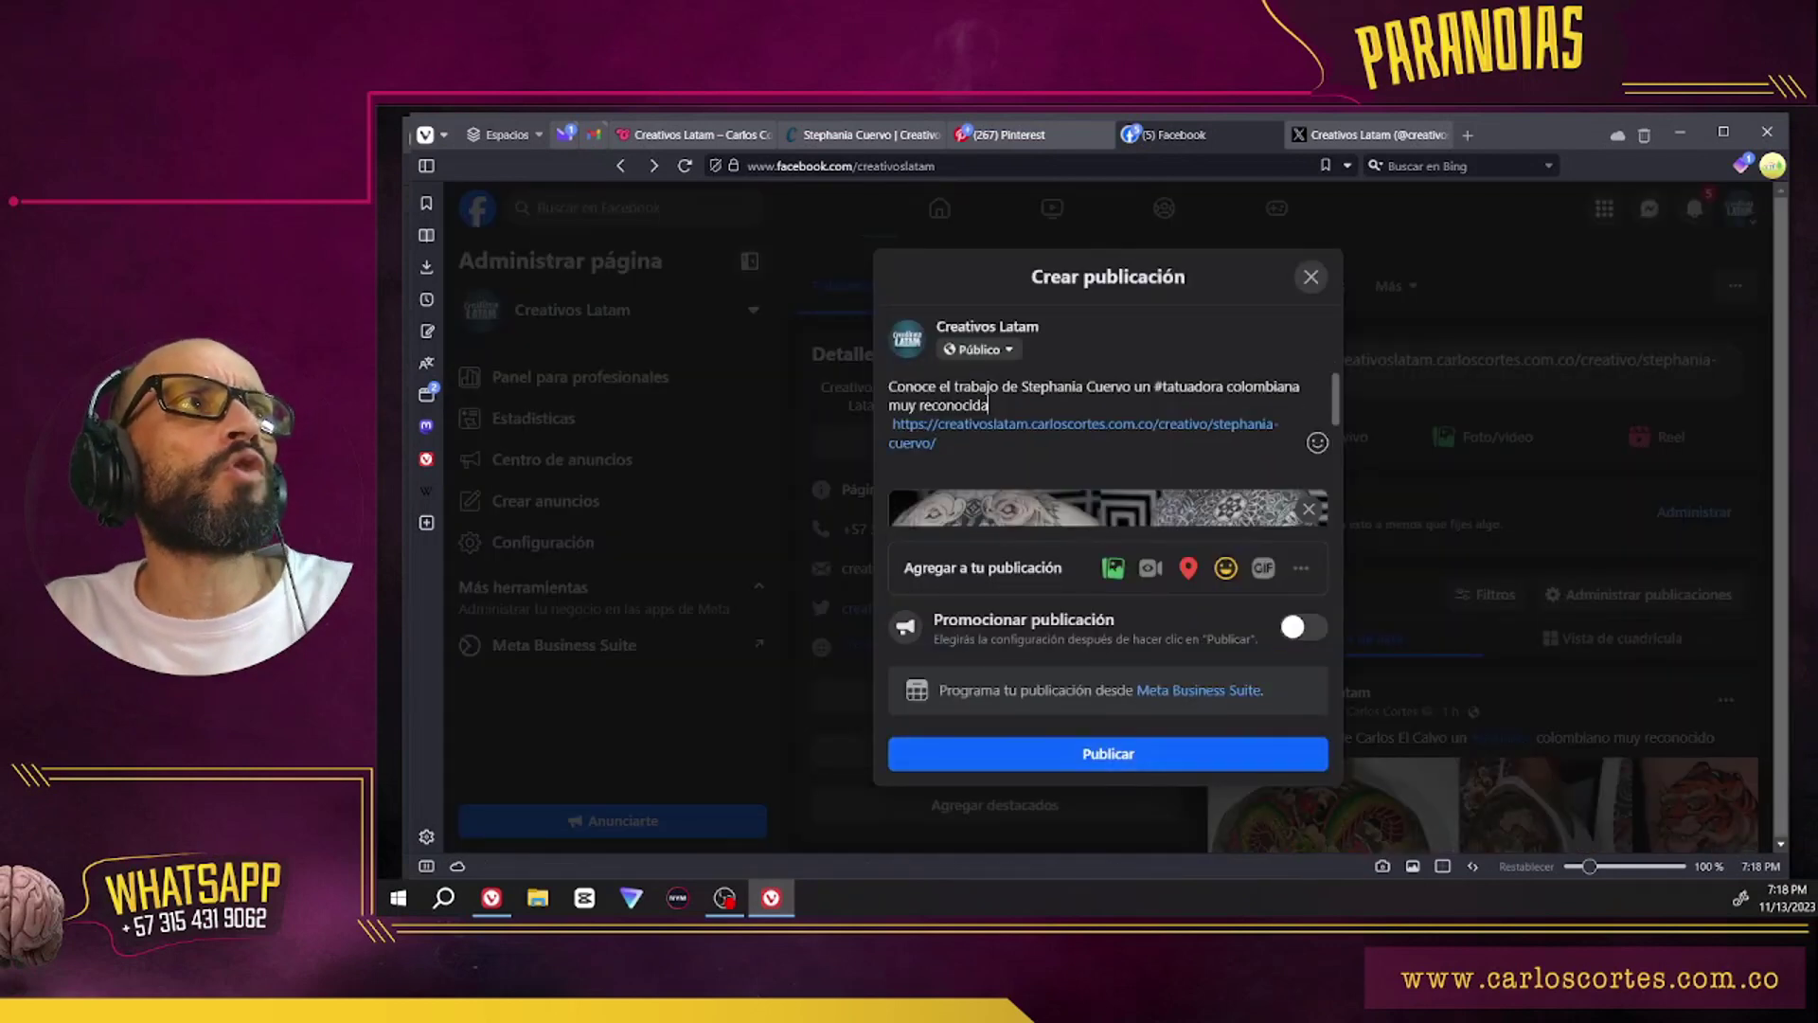
{"action": "key", "text": "ctrl+a"}
{"action": "key", "text": "ctrl+c"}
{"action": "left_click", "coordinate": [1307, 753]}
Step: Switch to Creativos Latam's X profile and publish the same text and profile link with four of the artist's tattoo photos
{"action": "key", "text": "ctrl+Tab"}
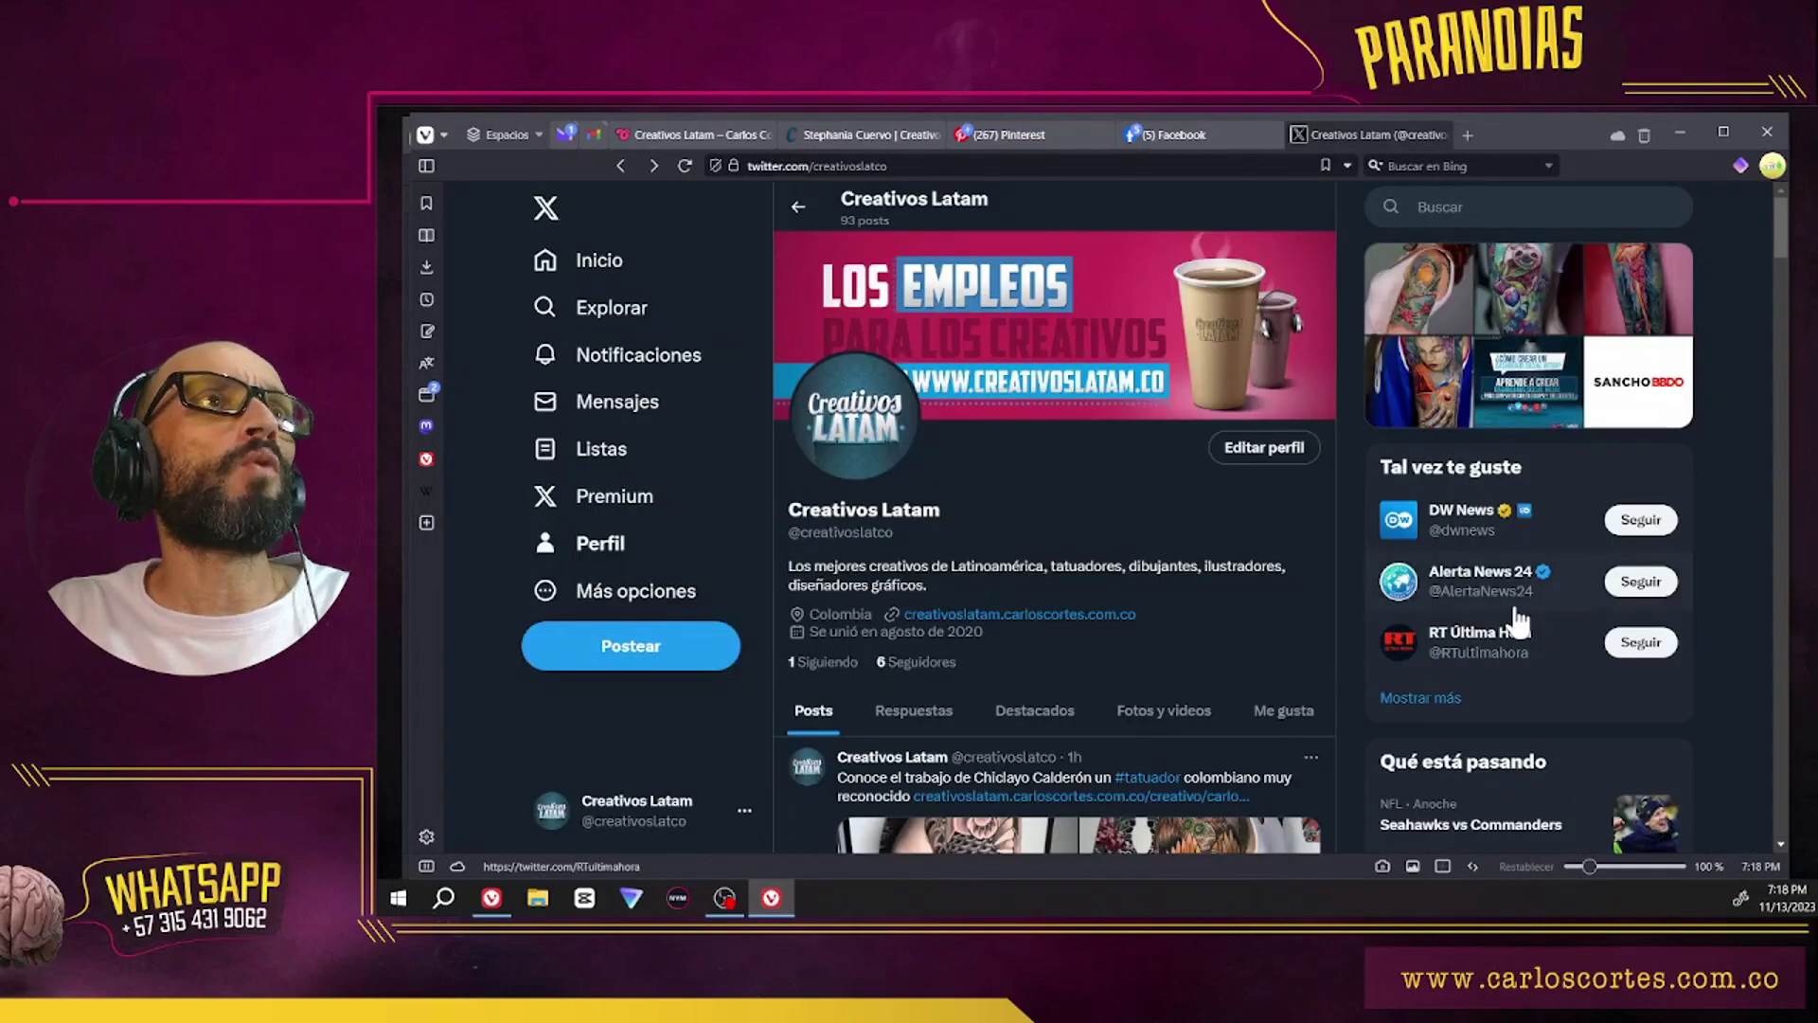
{"action": "left_click", "coordinate": [680, 651]}
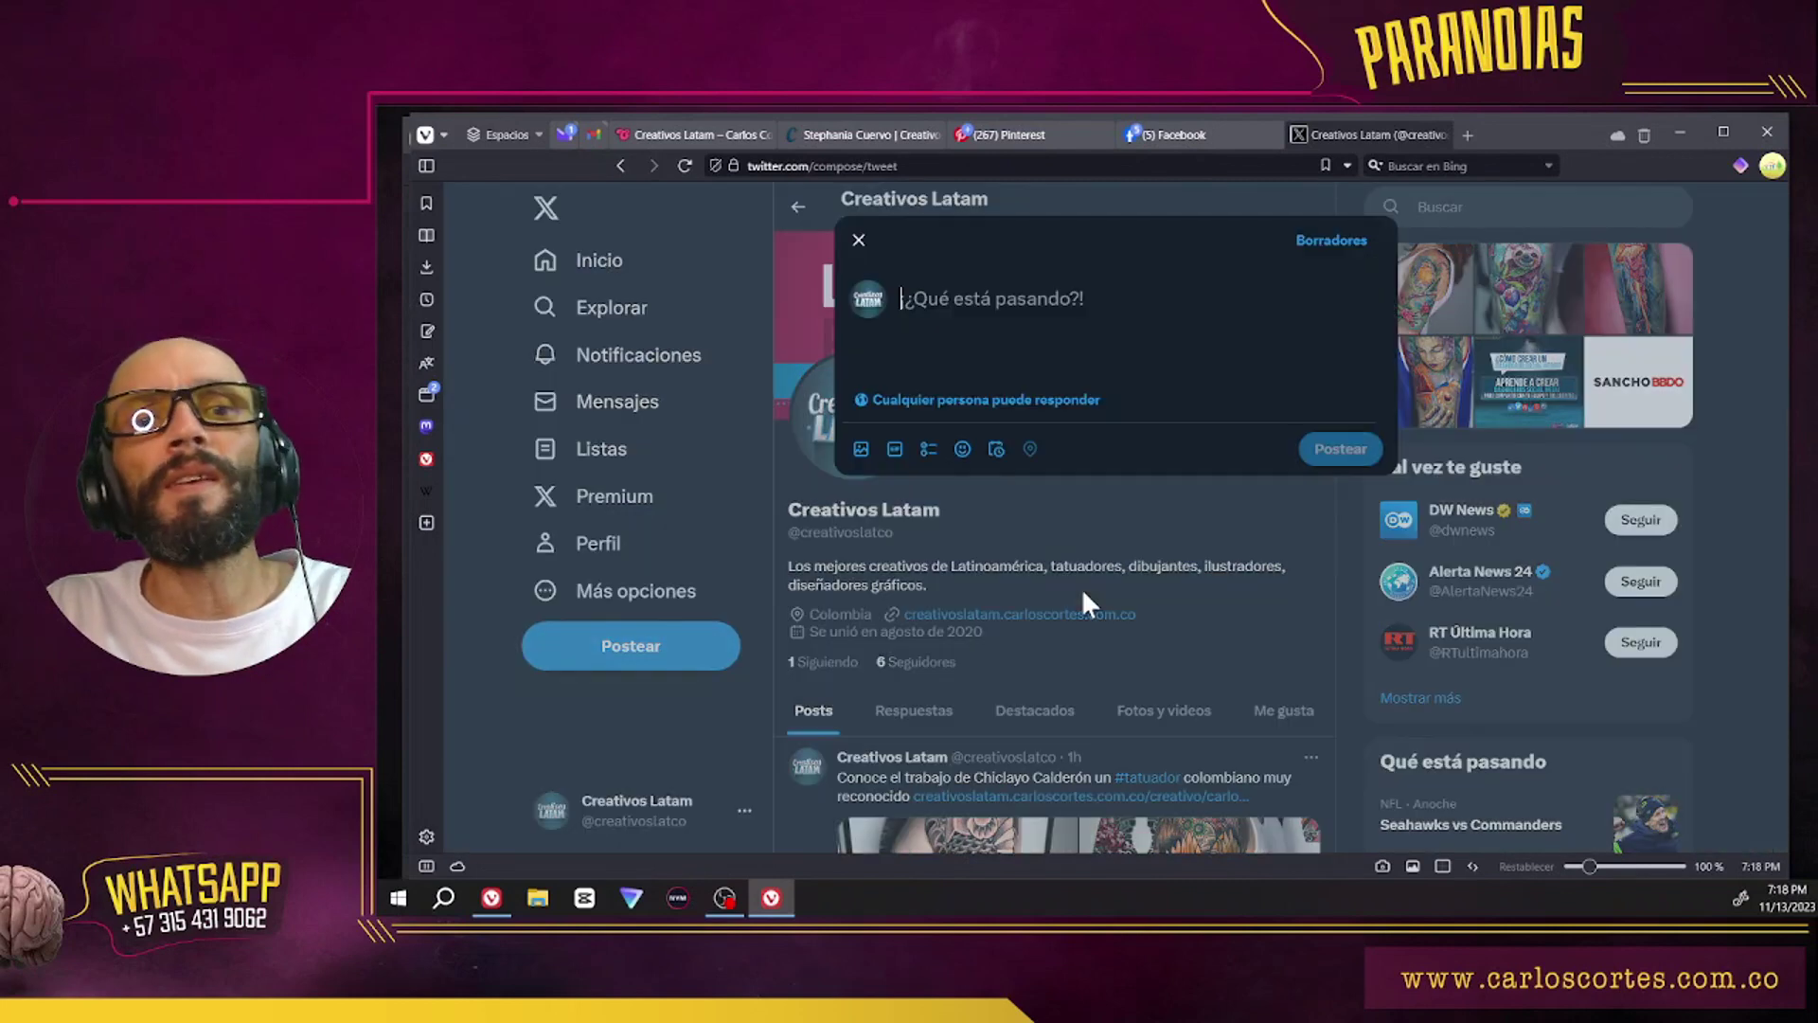
{"action": "key", "text": "ctrl+v"}
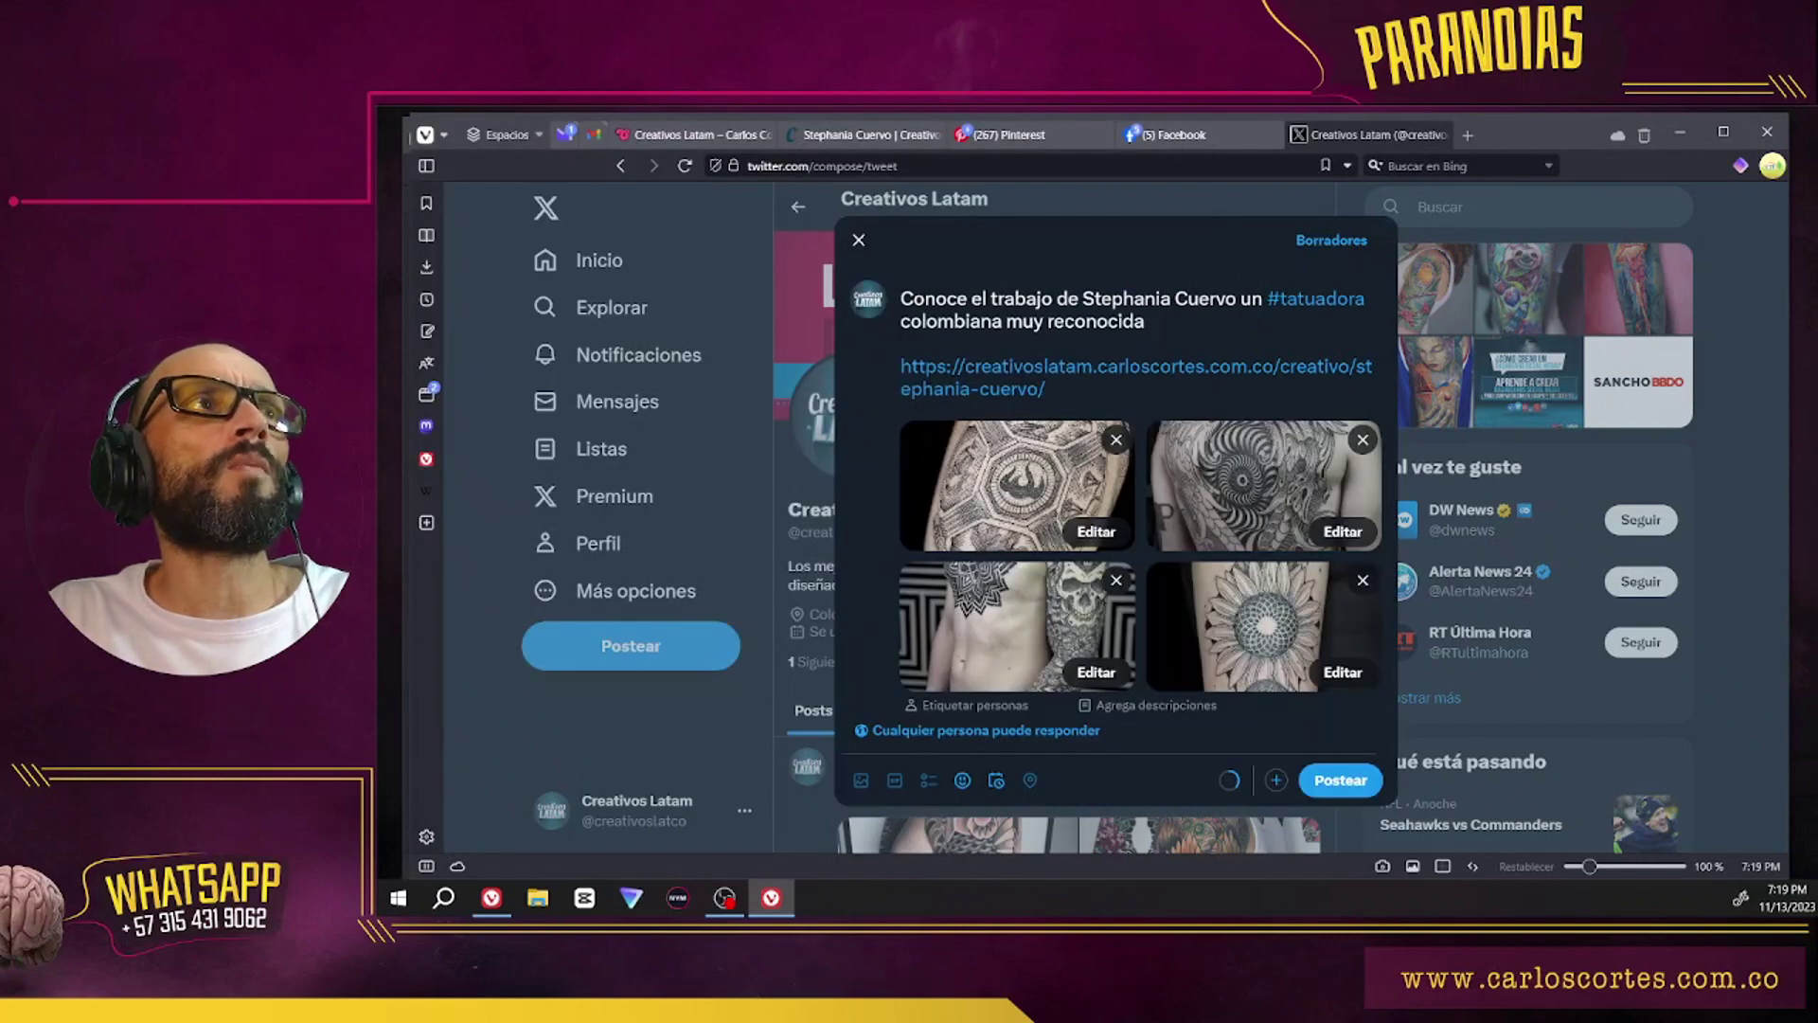
{"action": "left_click", "coordinate": [1351, 783]}
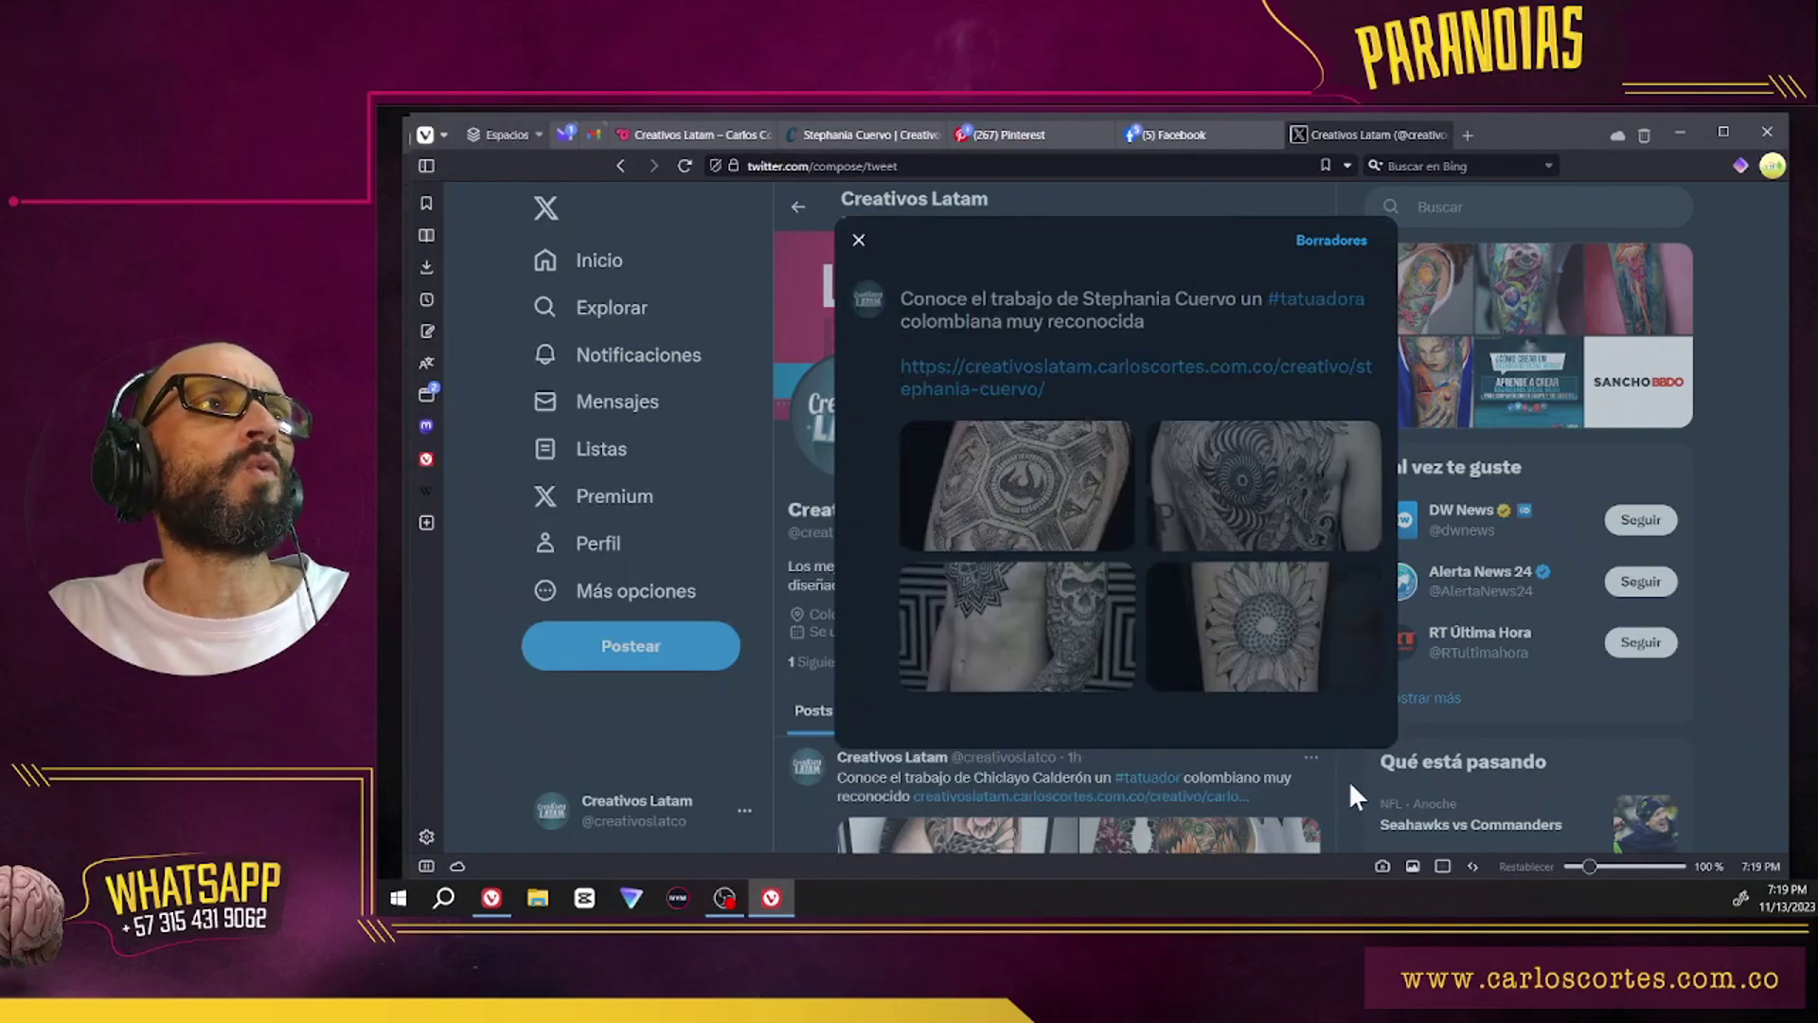
Step: Review the artist's published profile page, checking its Creativo, Trabajo, Contacto and FAQS sections
{"action": "key", "text": "ctrl+Tab"}
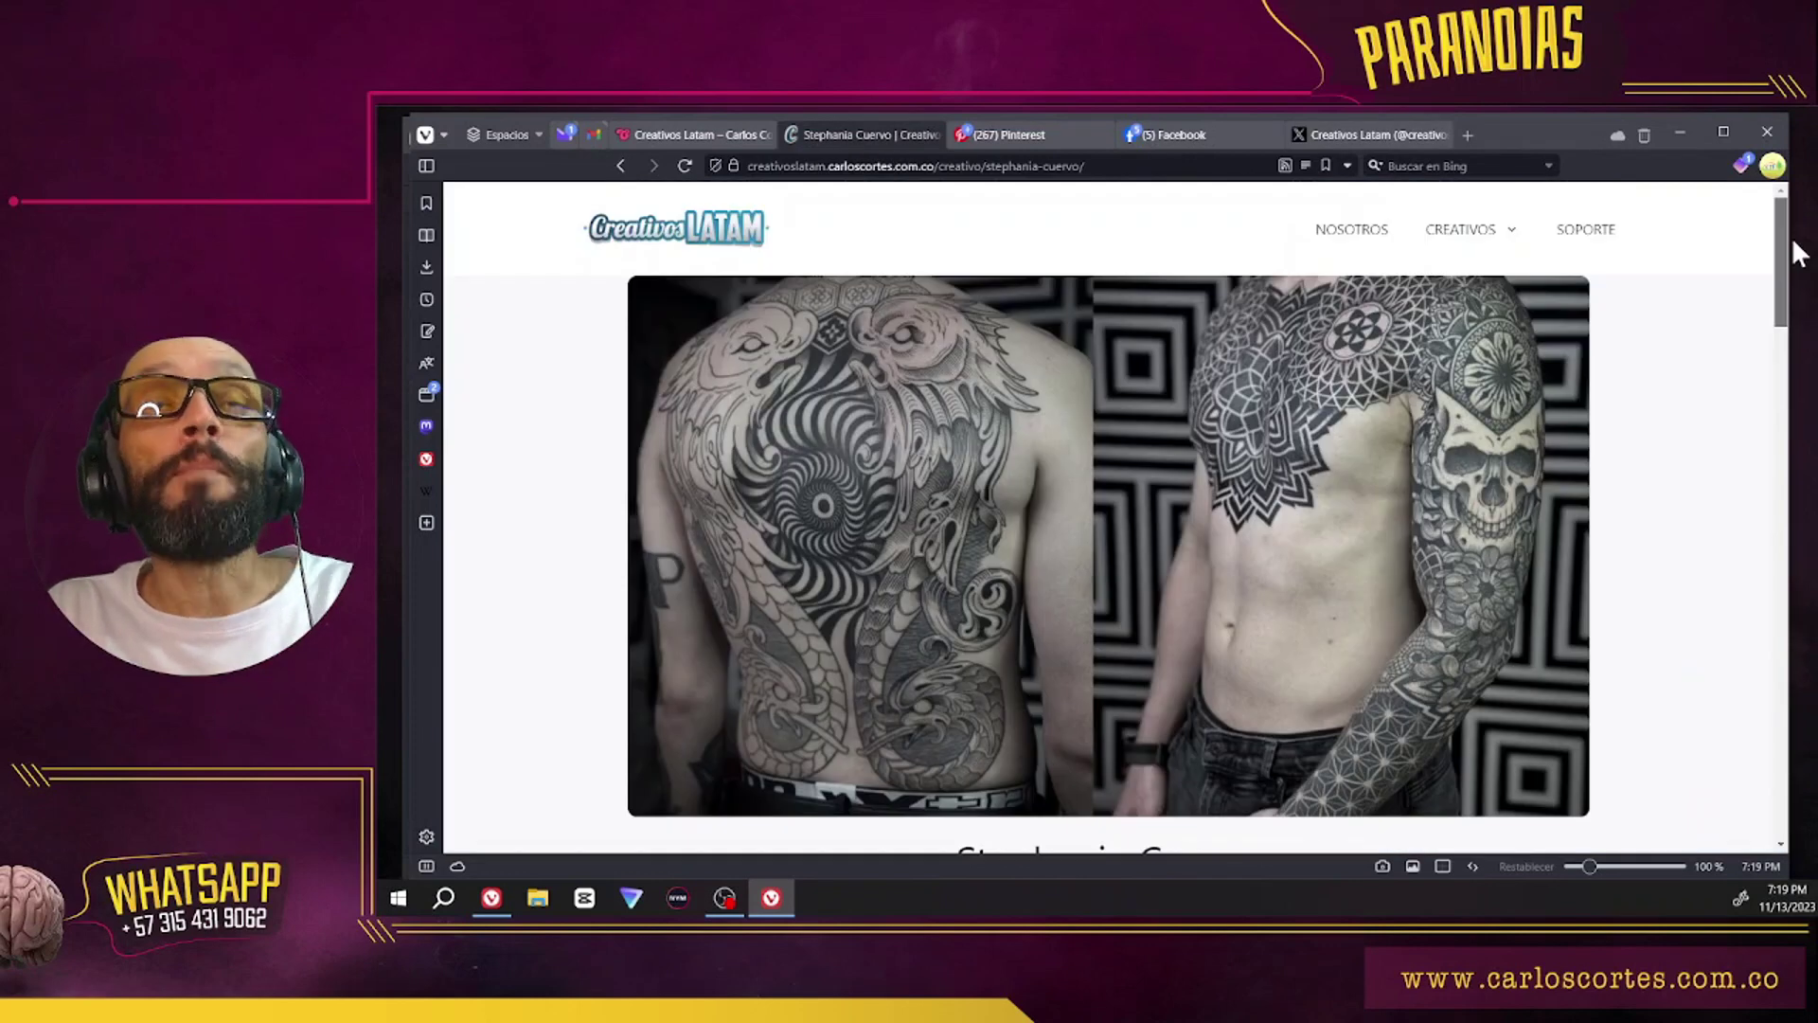
{"action": "left_click_drag", "start_coordinate": [1795, 251], "coordinate": [1804, 325]}
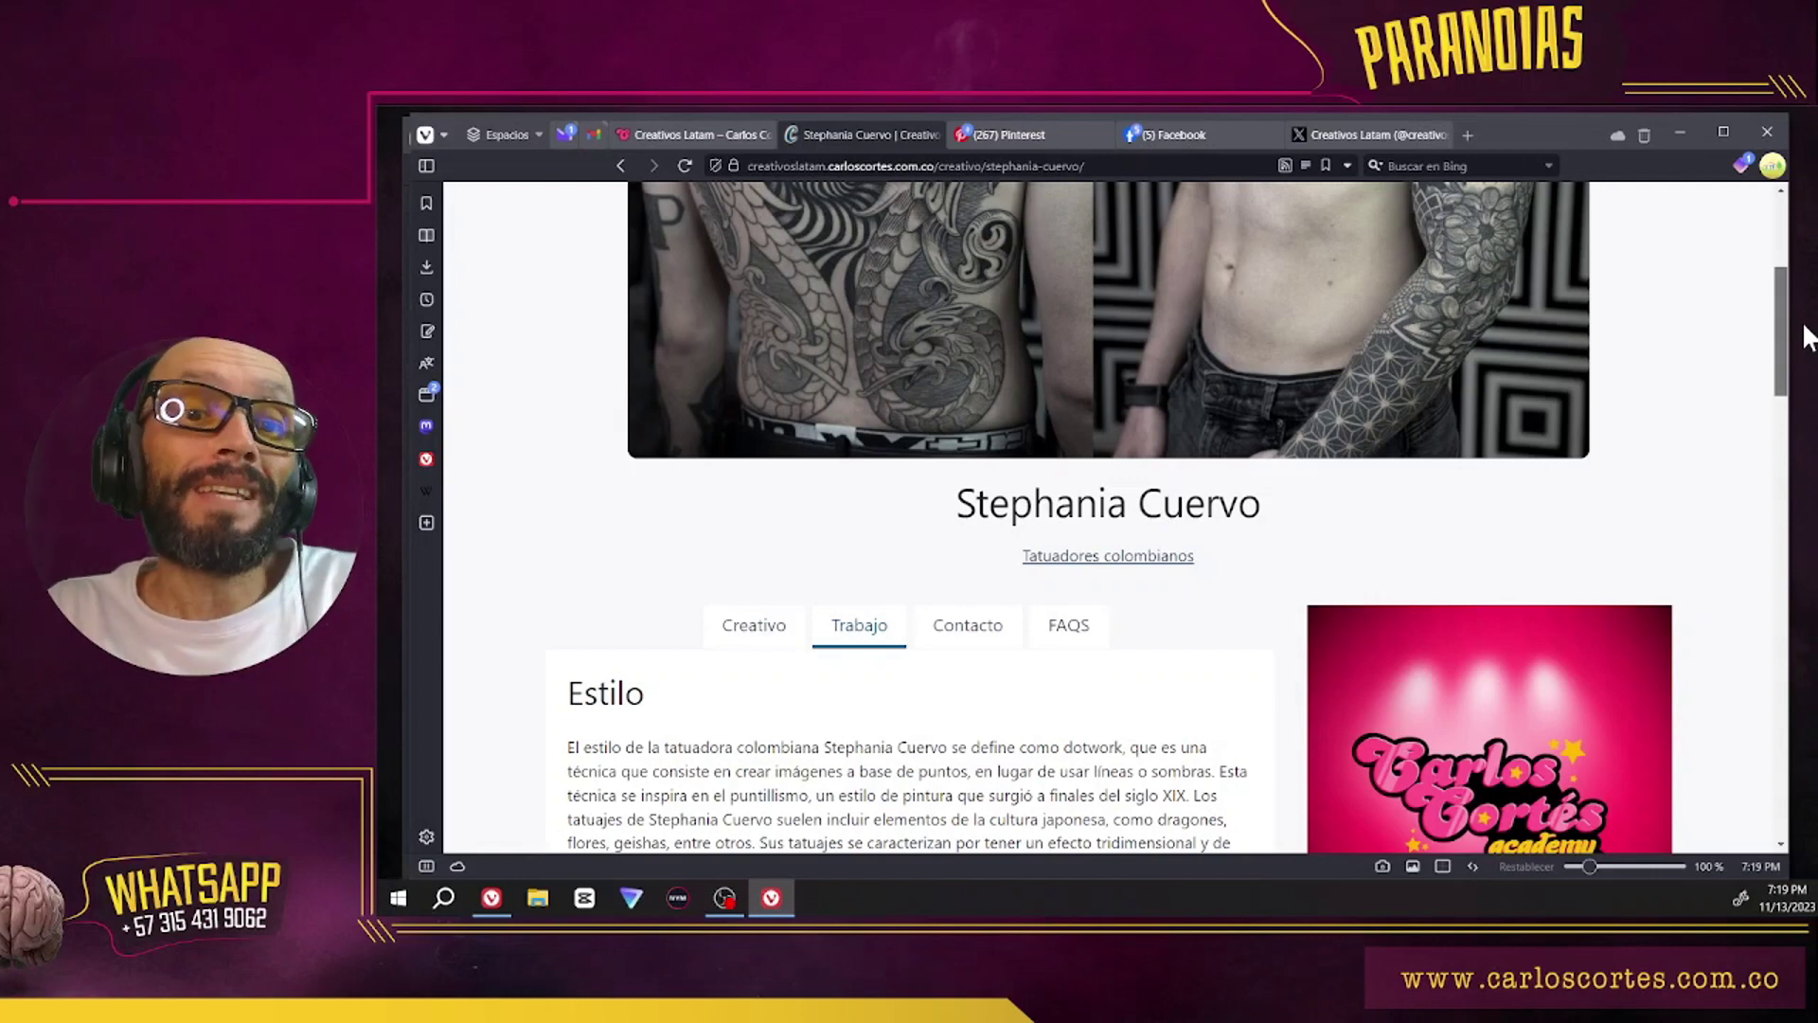
{"action": "mouse_move", "coordinate": [1805, 331]}
{"action": "left_mouse_down"}
{"action": "mouse_move", "coordinate": [1806, 676]}
{"action": "mouse_move", "coordinate": [1817, 298]}
{"action": "left_mouse_up"}
{"action": "scroll", "coordinate": [1291, 650], "scroll_direction": "down", "scroll_amount": 3}
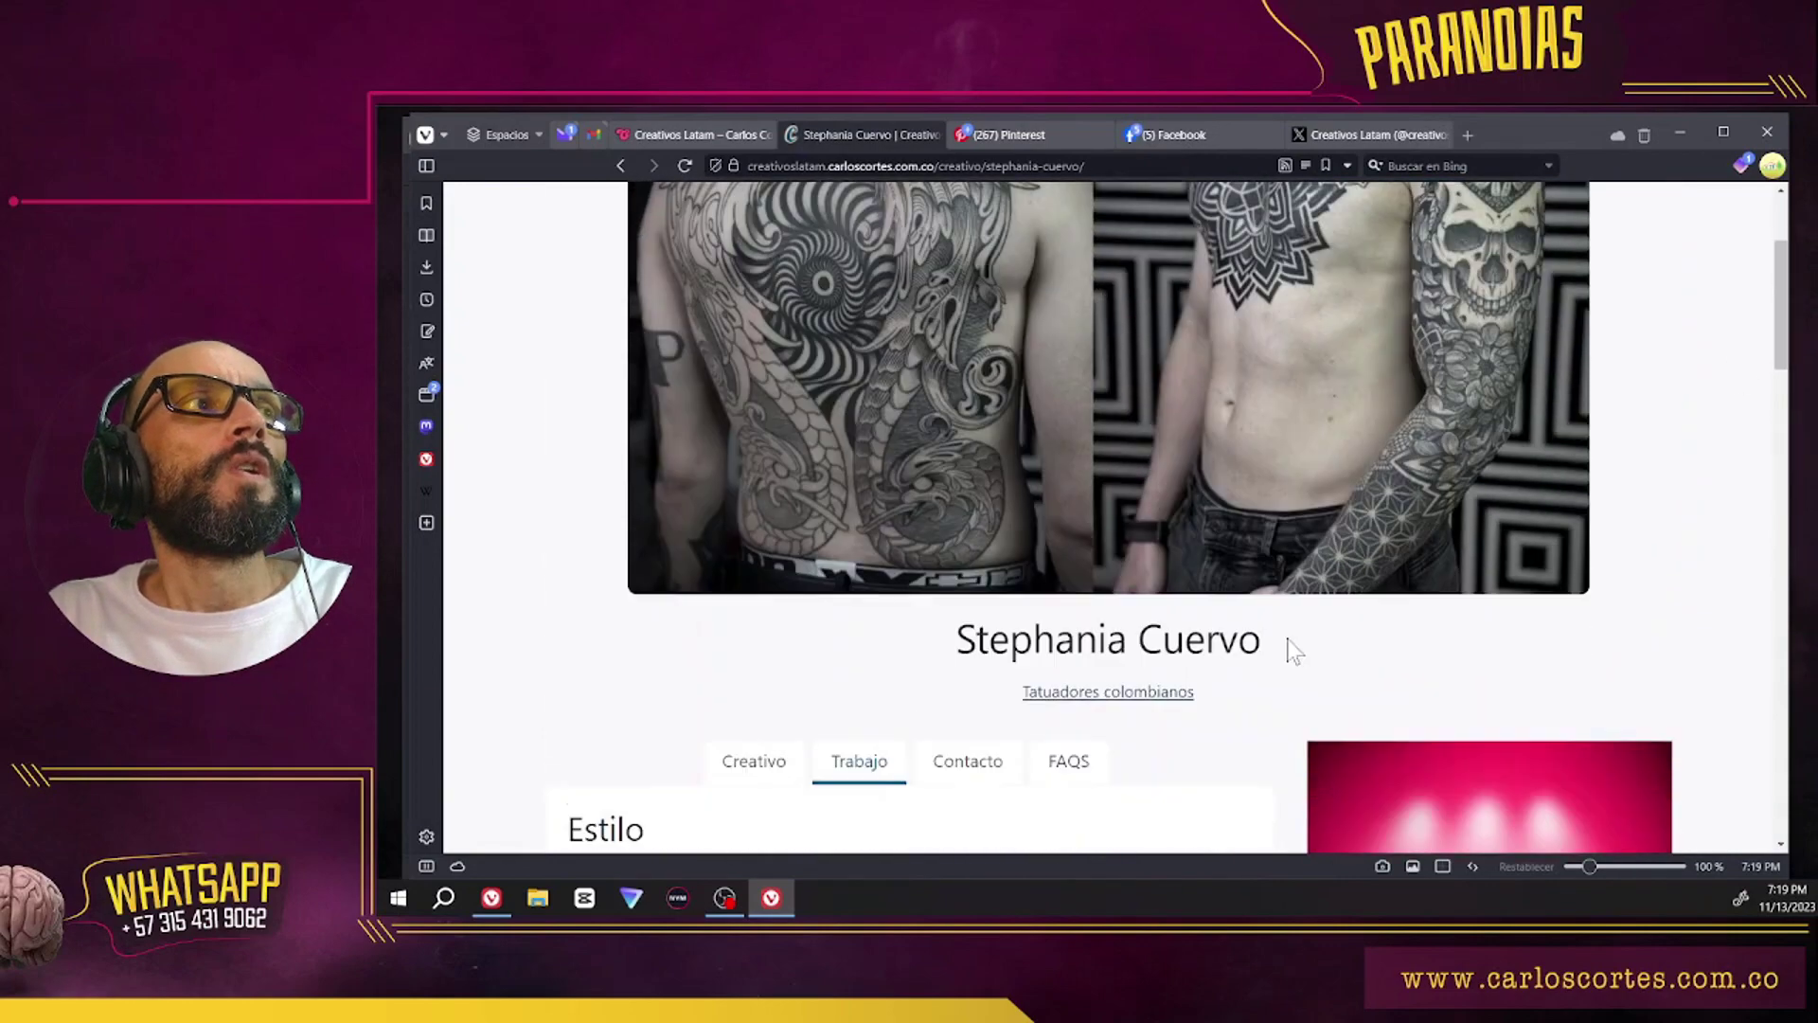
{"action": "left_click", "coordinate": [758, 526]}
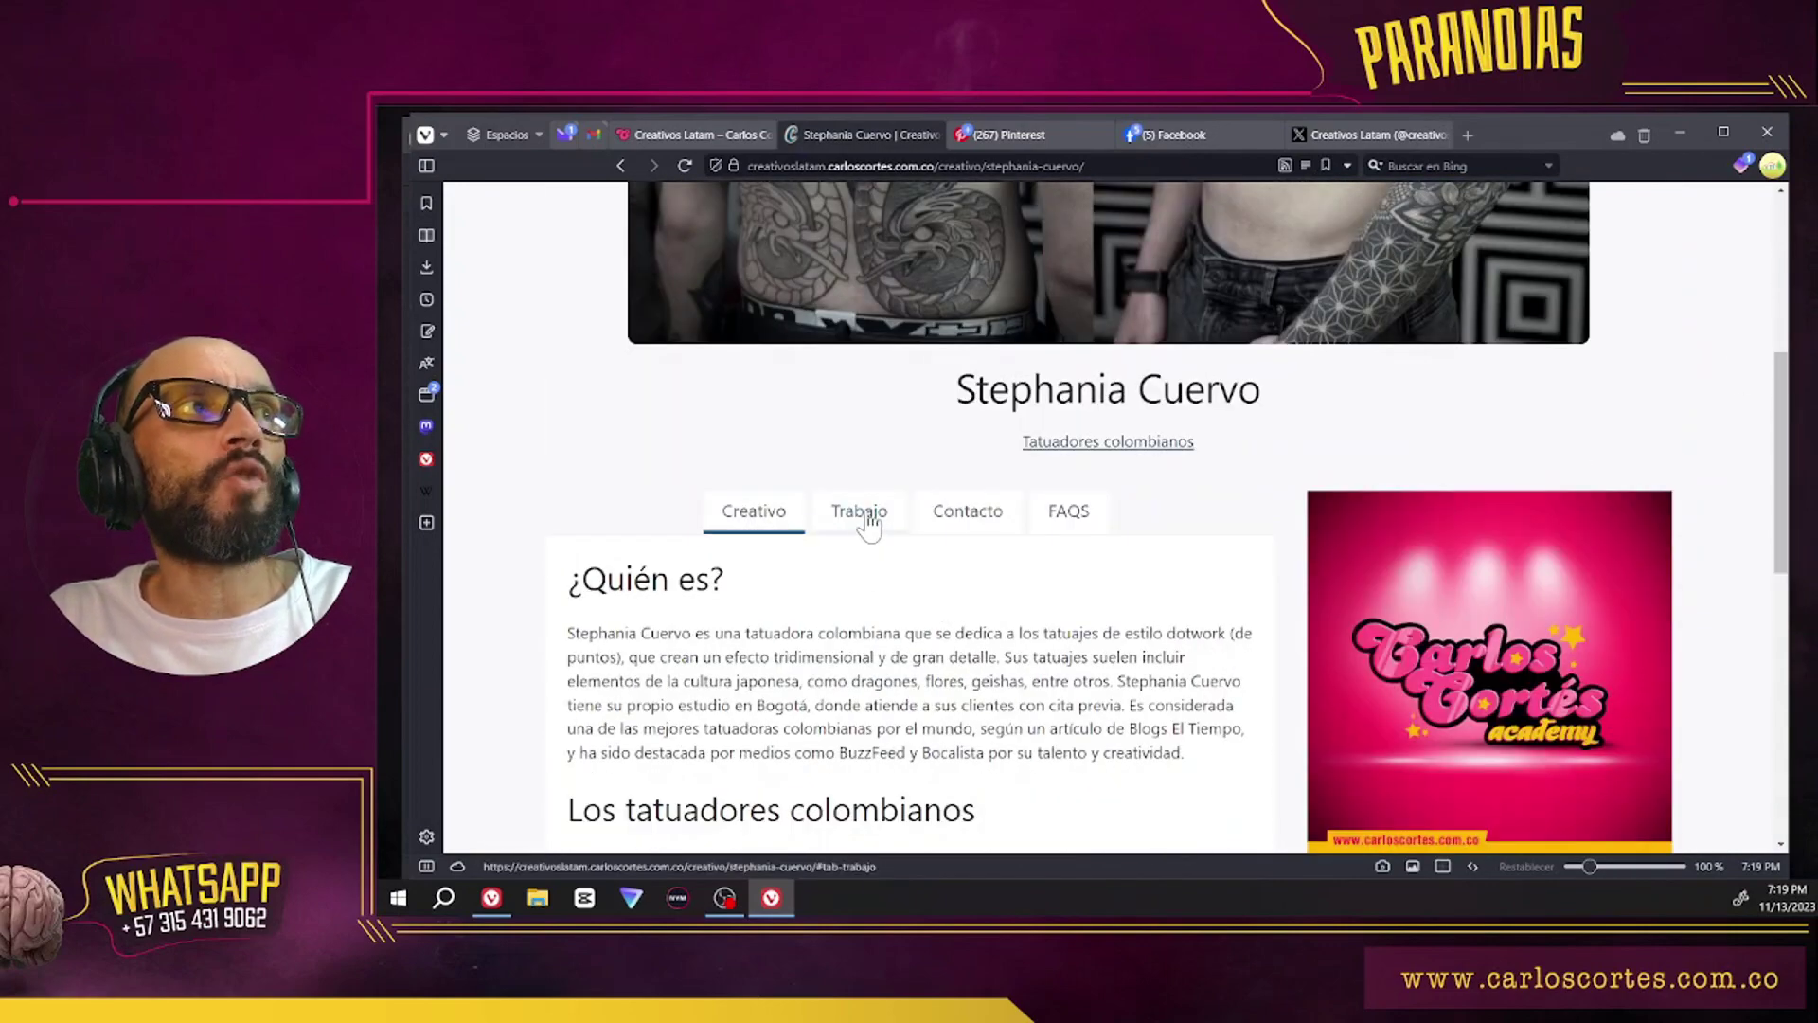
{"action": "left_click", "coordinate": [861, 516]}
{"action": "left_click", "coordinate": [968, 519]}
{"action": "left_click", "coordinate": [1061, 526]}
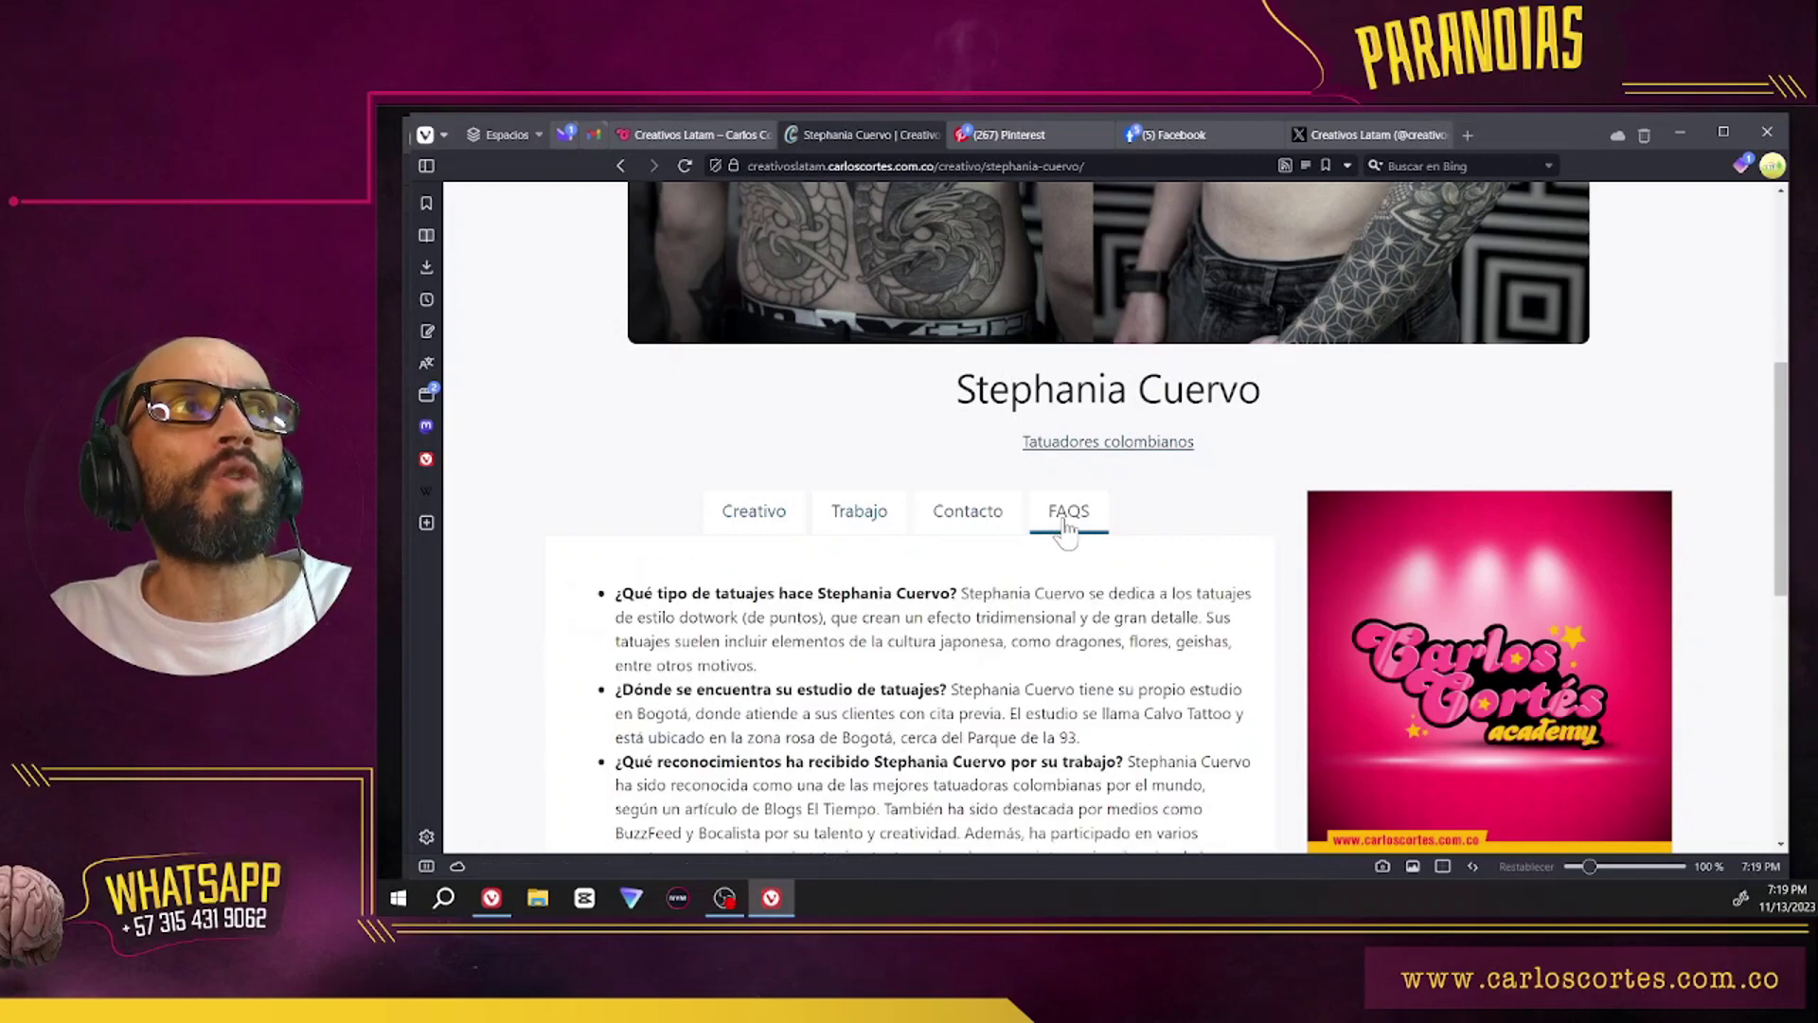
{"action": "left_click", "coordinate": [978, 526]}
{"action": "scroll", "coordinate": [1172, 511], "scroll_direction": "down", "scroll_amount": 3}
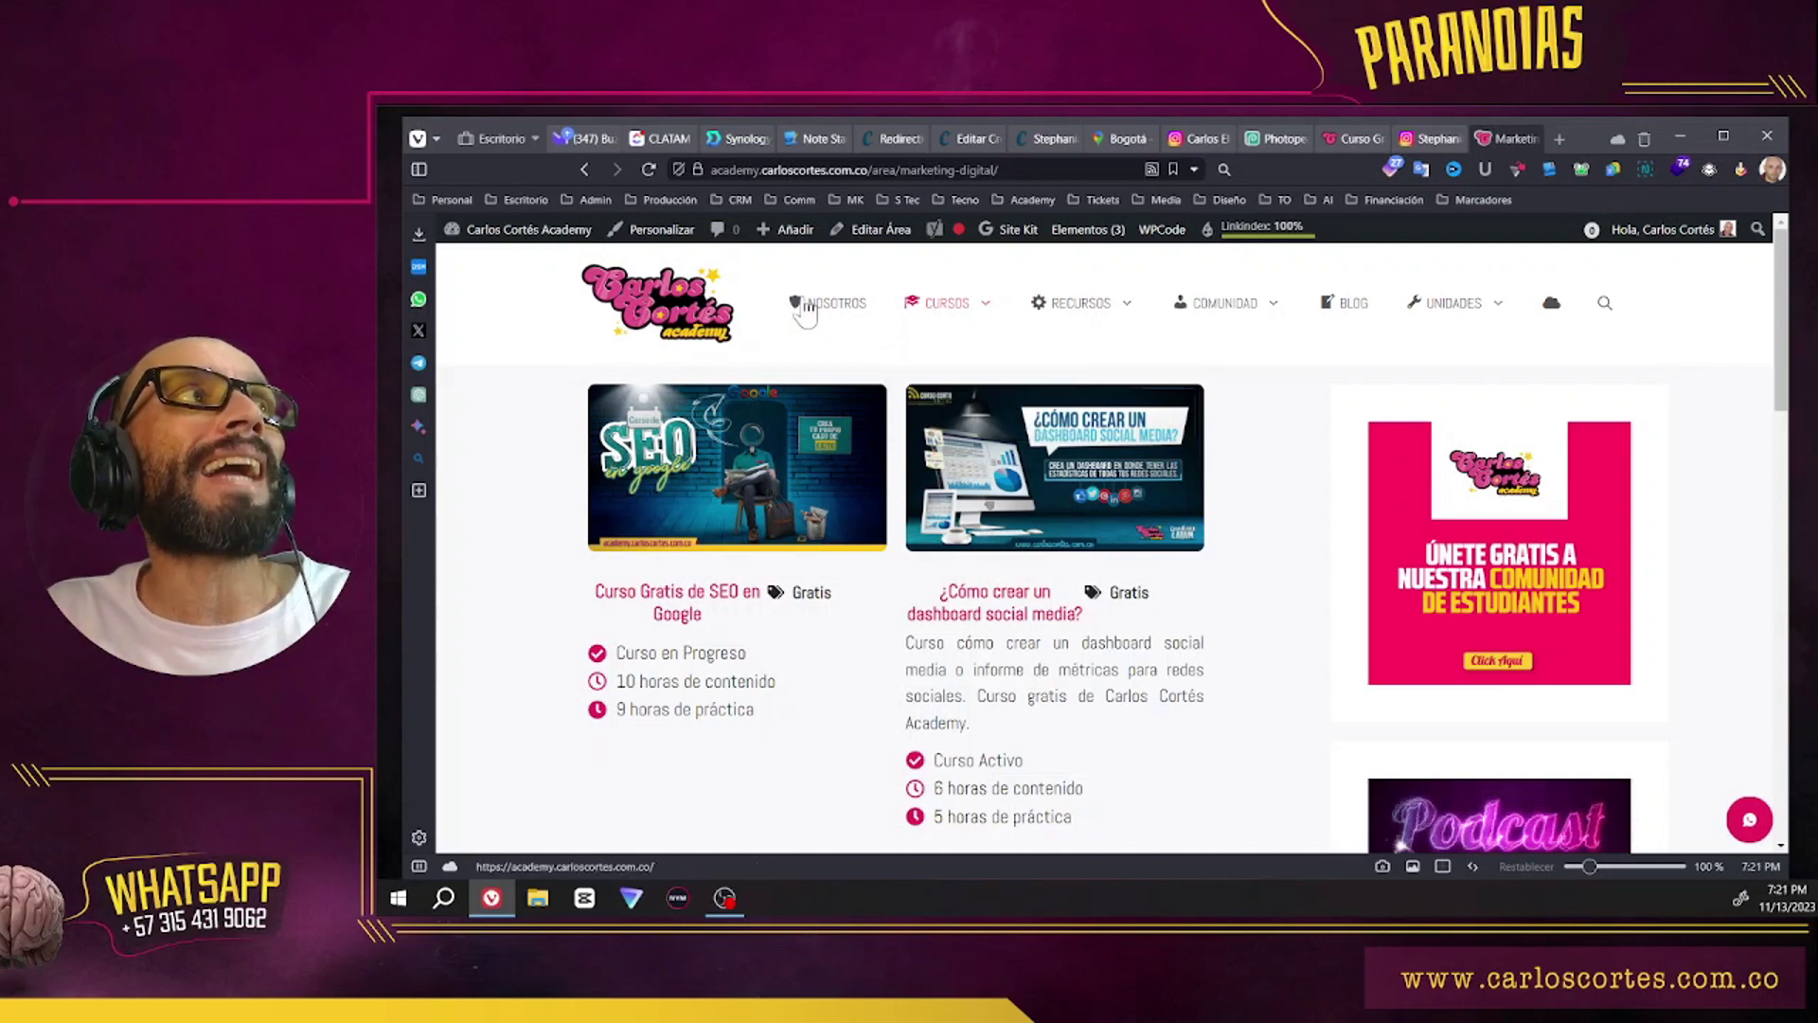
Step: Look over the course areas and the free courses in the academy site's Marketing Digital area
{"action": "mouse_move", "coordinate": [912, 291]}
{"action": "mouse_move", "coordinate": [929, 354]}
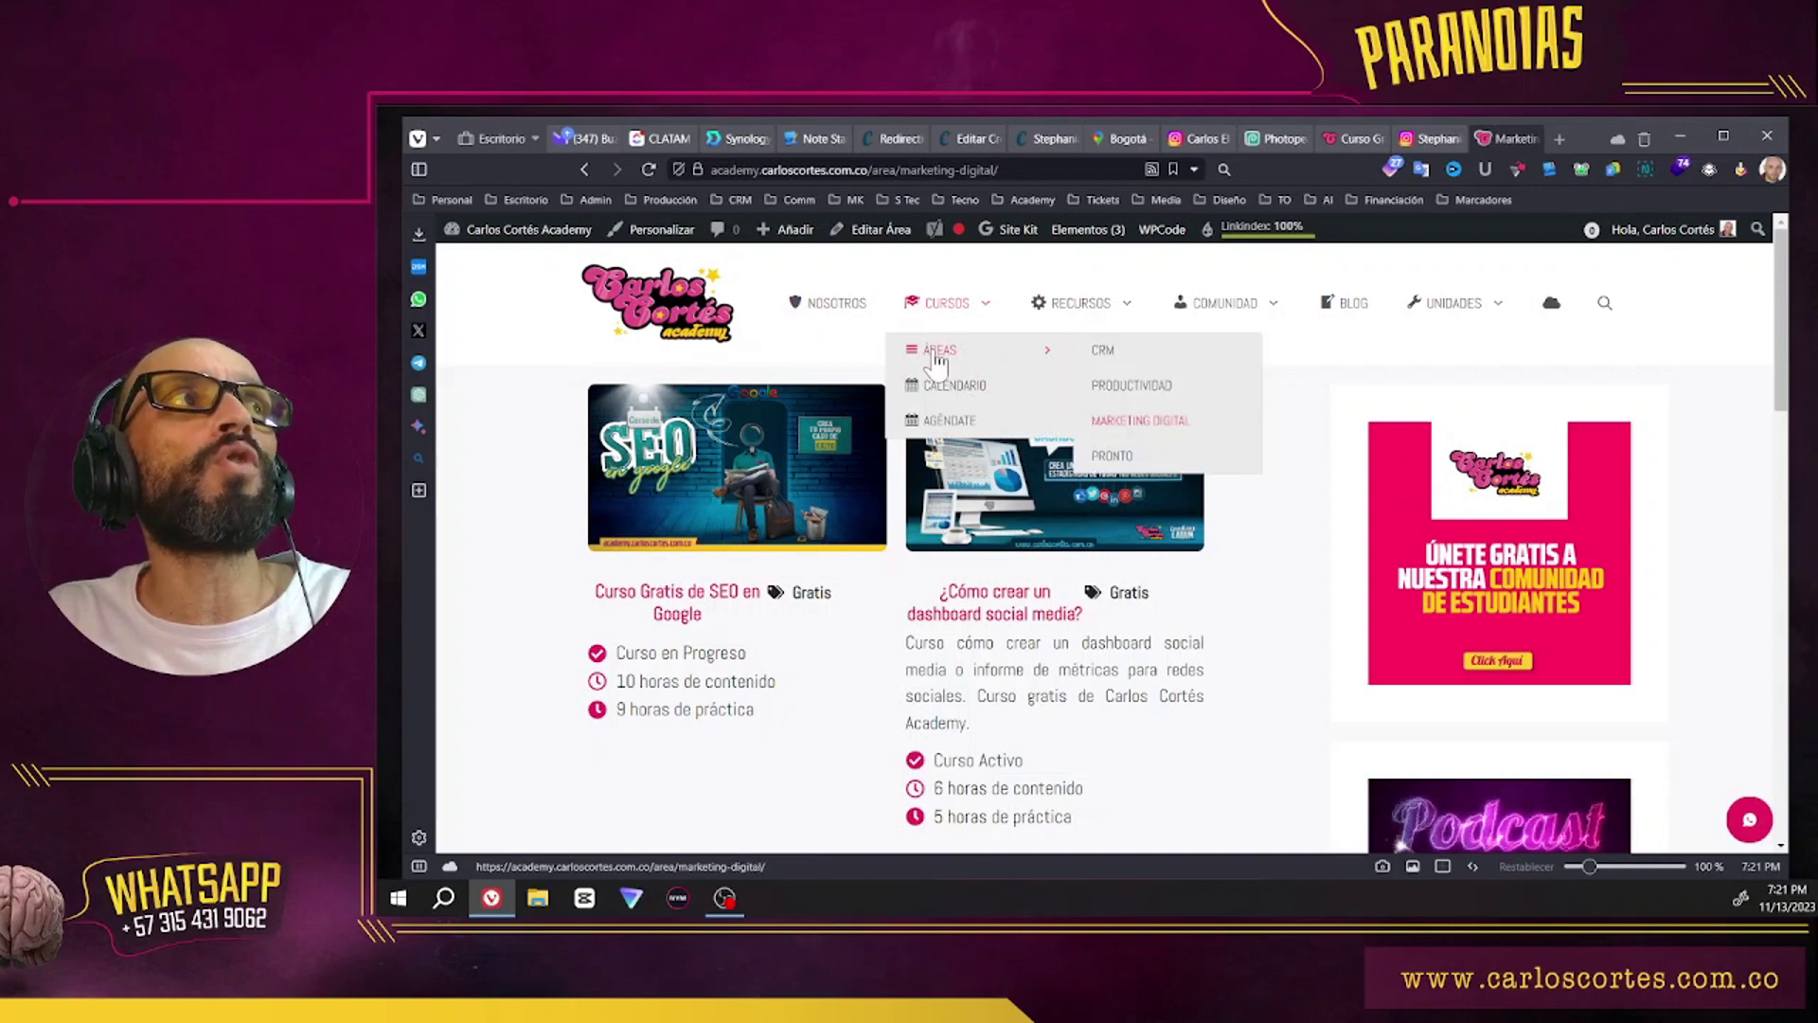
{"action": "scroll", "coordinate": [1269, 739], "scroll_direction": "down", "scroll_amount": 3}
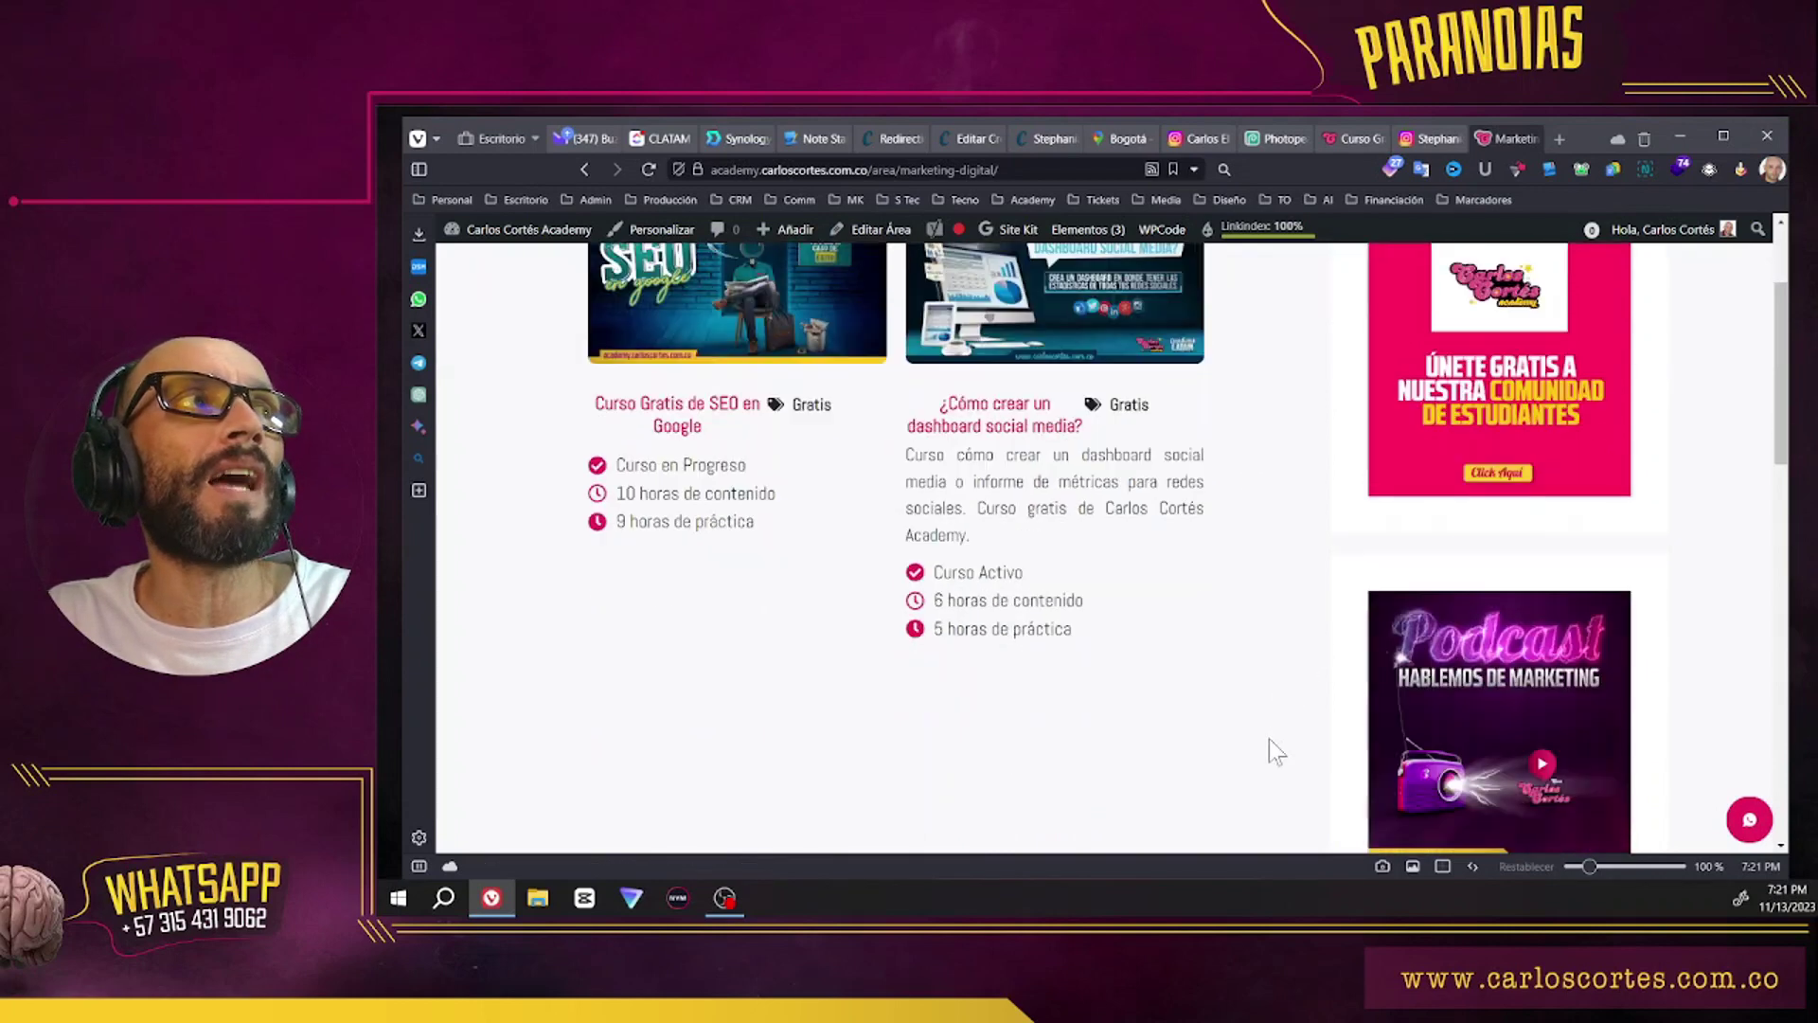
{"action": "scroll", "coordinate": [1210, 663], "scroll_direction": "up", "scroll_amount": 2}
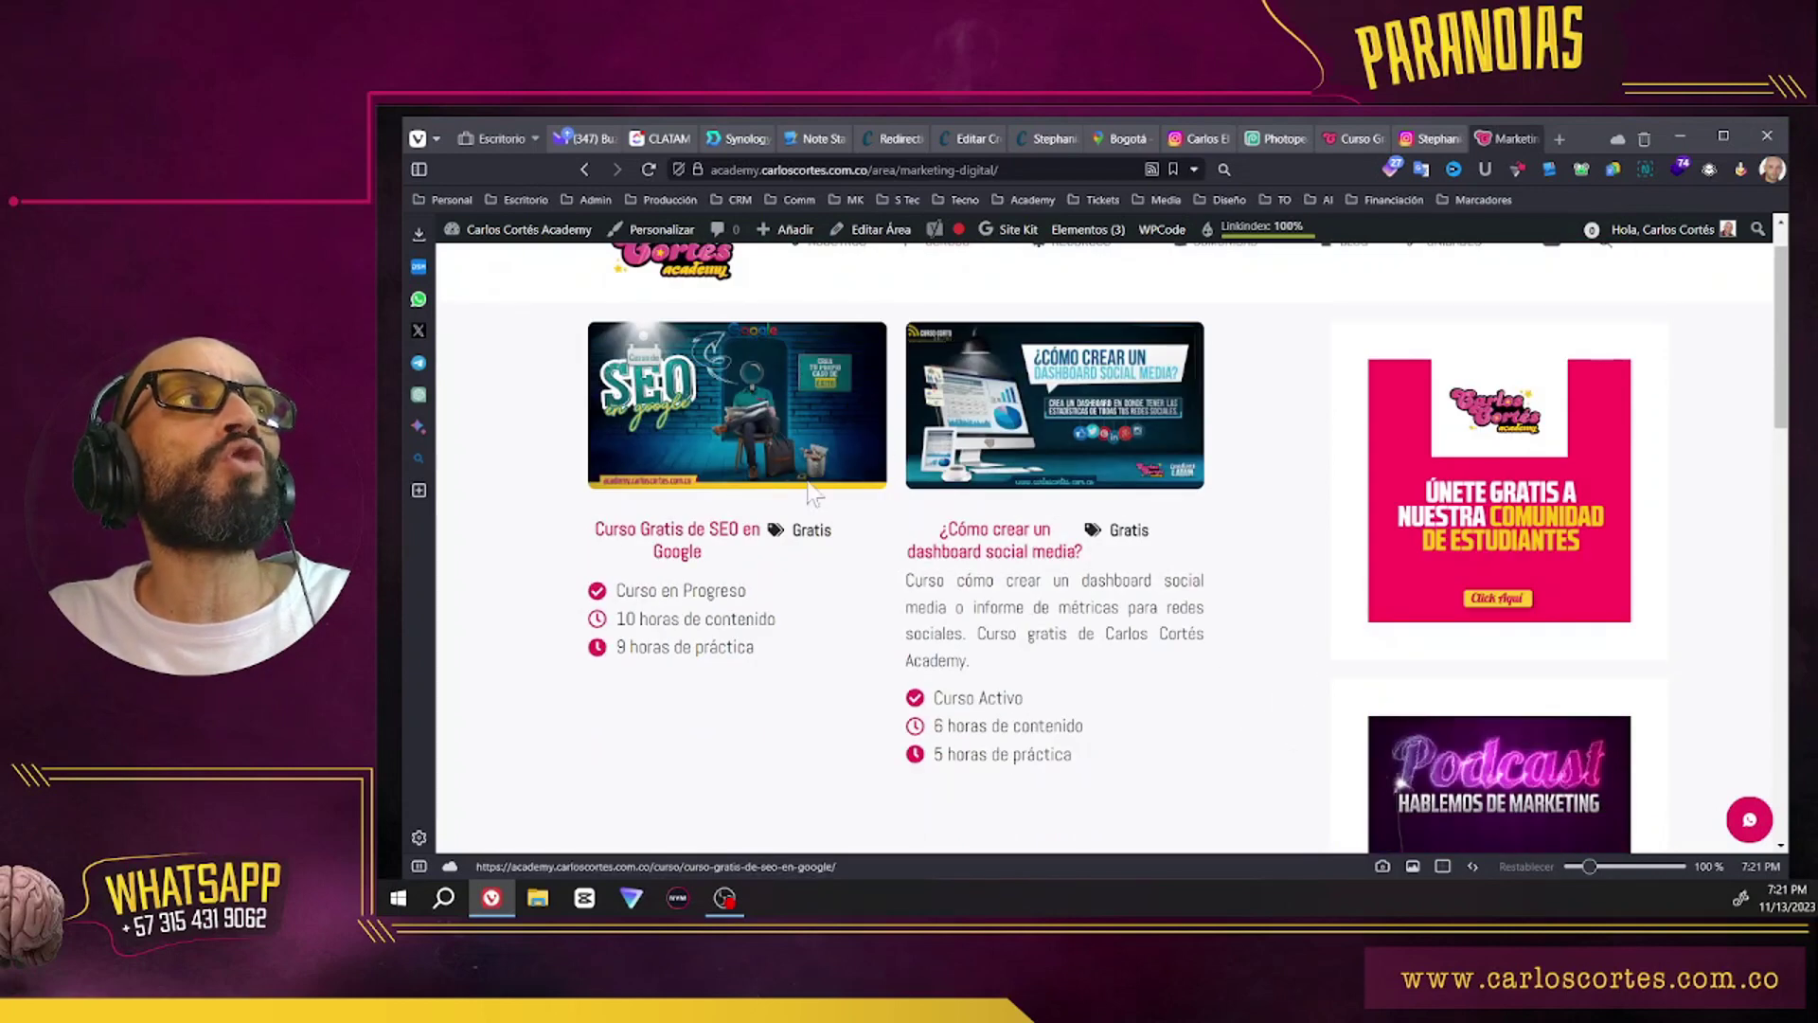